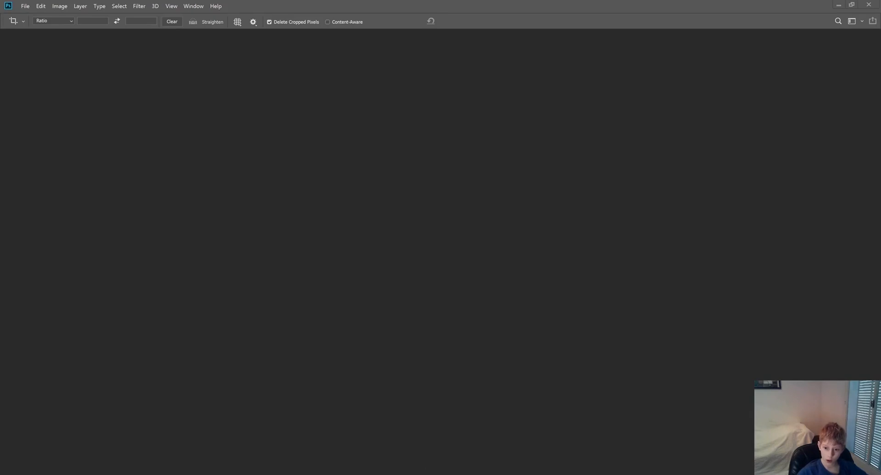
Open the side-view helmet image mt-920-1_01.jpg
{"action": "key", "text": "F9"}
{"action": "left_click_drag", "start_coordinate": [880, 155], "coordinate": [452, 229]}
{"action": "key", "text": "space"}
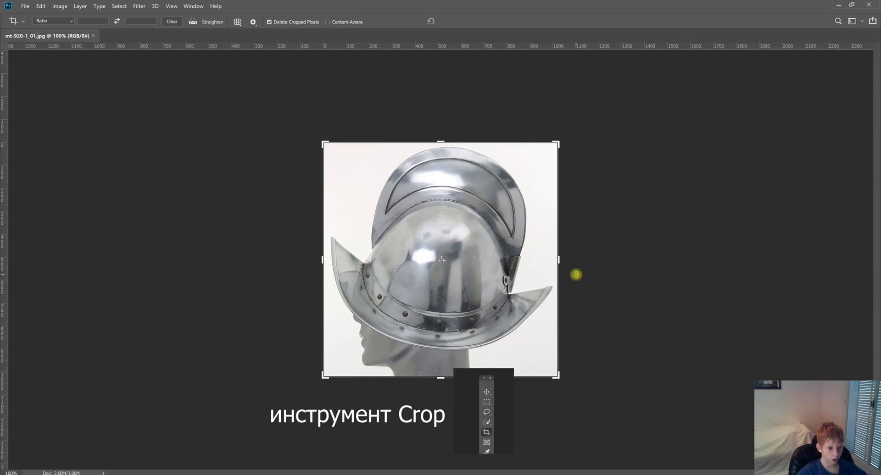
Rotate the helmet image slightly so its brim is level and crop it to fit the whole helmet
{"action": "left_click_drag", "start_coordinate": [573, 279], "coordinate": [588, 263]}
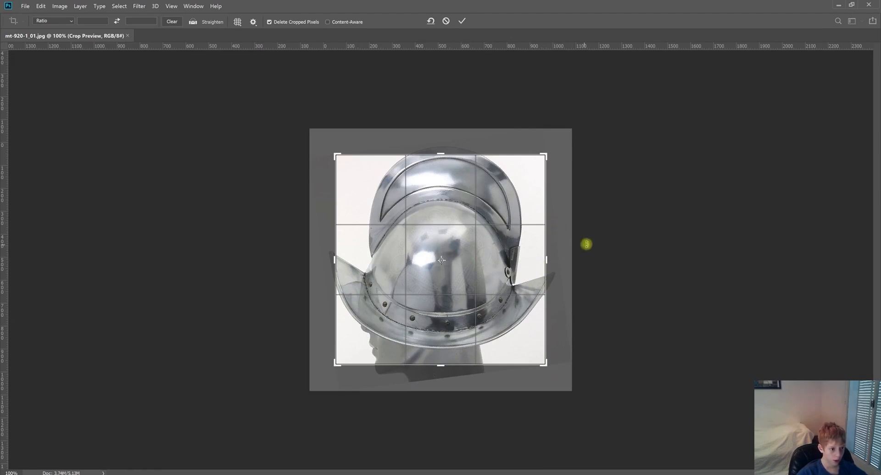
{"action": "left_click_drag", "start_coordinate": [545, 258], "coordinate": [552, 261]}
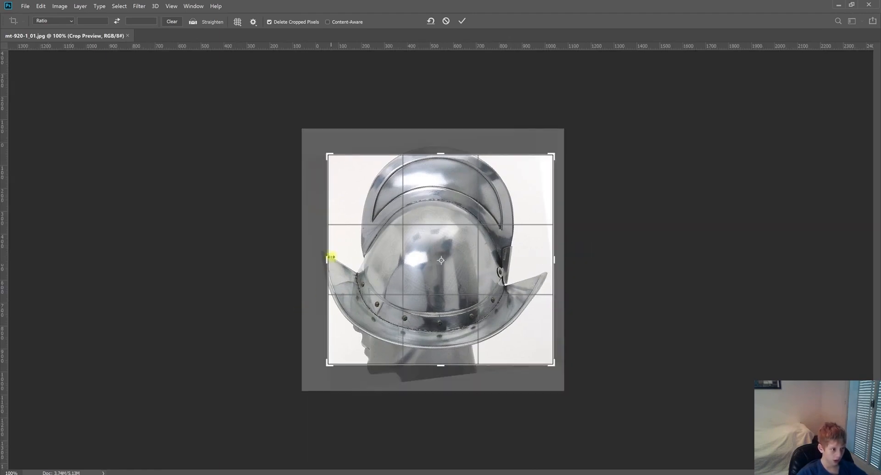
{"action": "left_click_drag", "start_coordinate": [328, 255], "coordinate": [320, 257]}
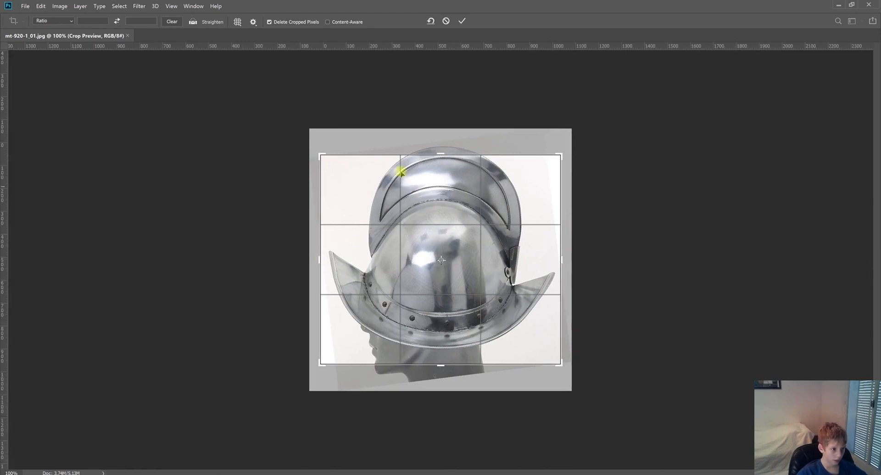
{"action": "left_click_drag", "start_coordinate": [448, 158], "coordinate": [445, 149]}
{"action": "key", "text": "ctrl+r"}
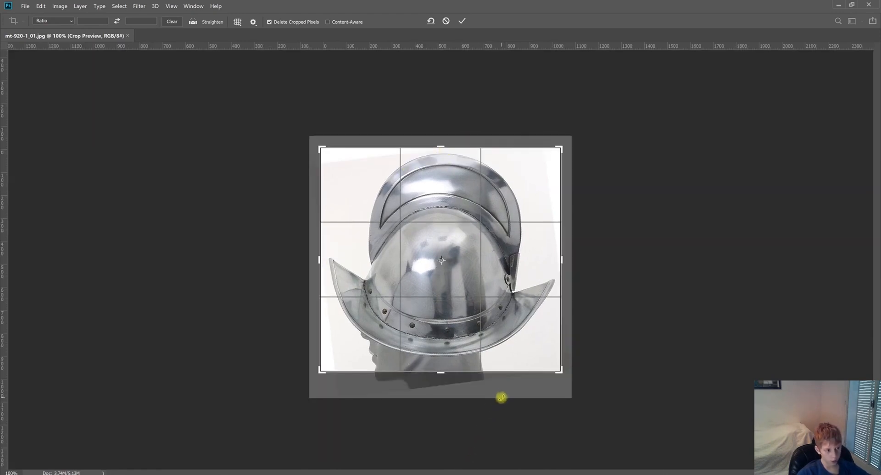
{"action": "key", "text": "Return"}
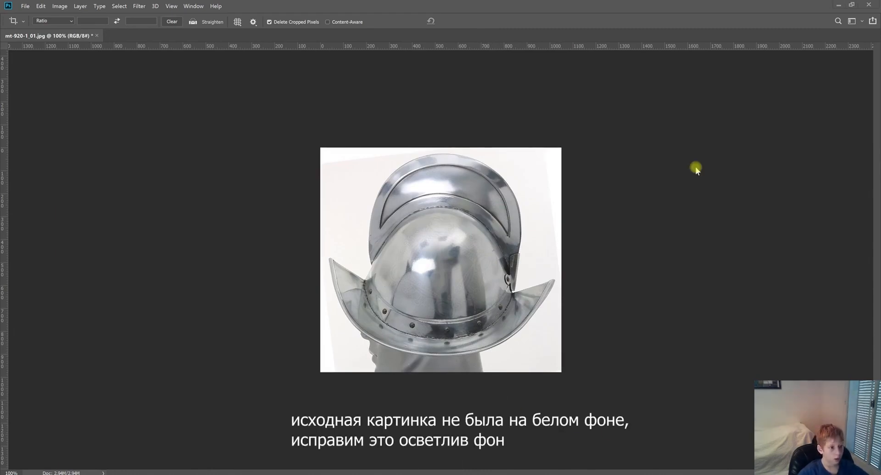
Whiten the image background with Replace Color, using fuzziness 32 and lightness +100
{"action": "left_click", "coordinate": [56, 7]}
{"action": "key", "text": "space"}
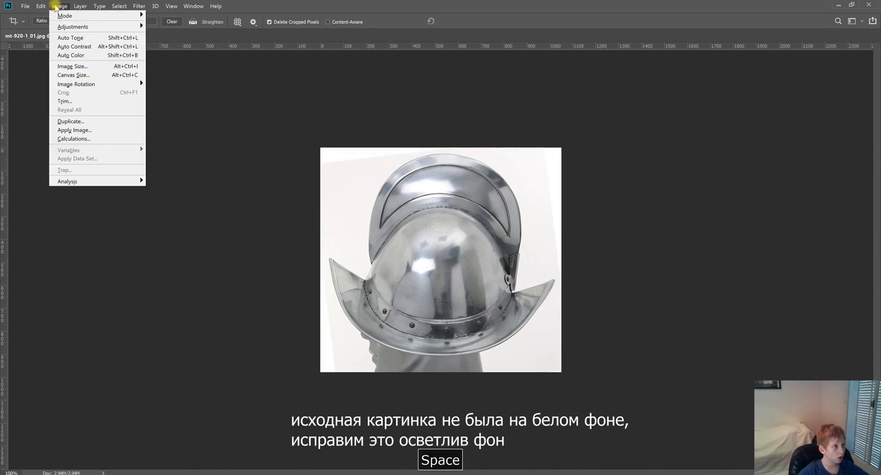
{"action": "mouse_move", "coordinate": [73, 26]}
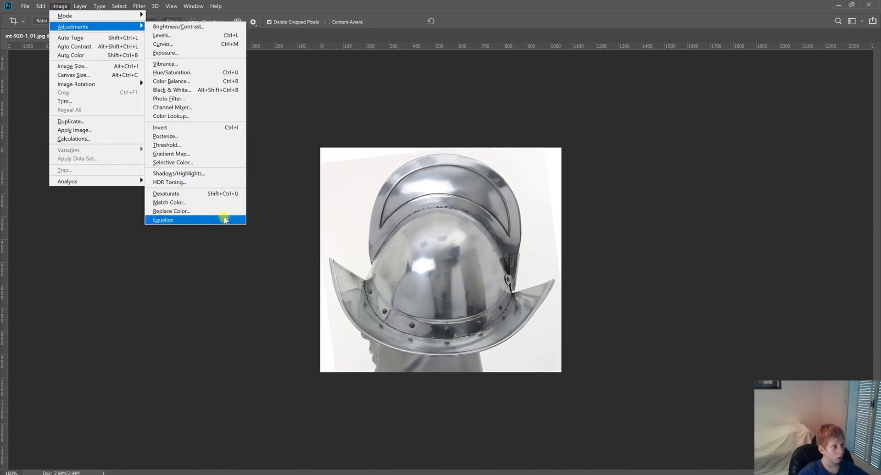
{"action": "left_click", "coordinate": [191, 212]}
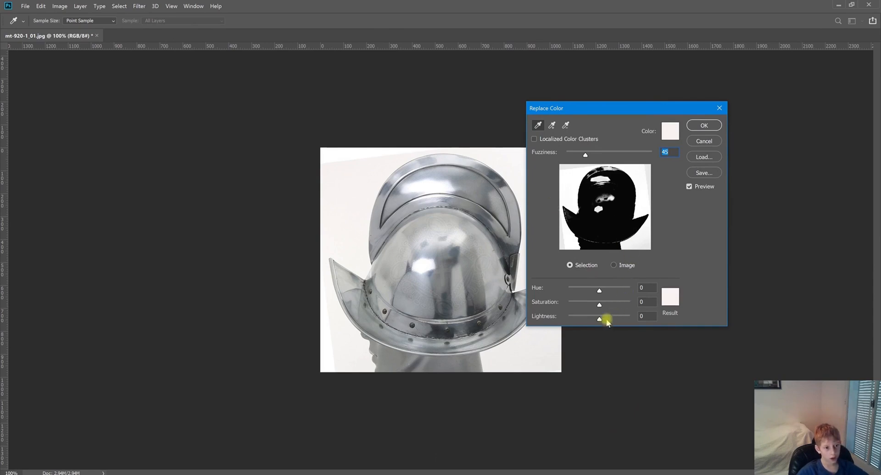
{"action": "left_click_drag", "start_coordinate": [599, 320], "coordinate": [641, 317]}
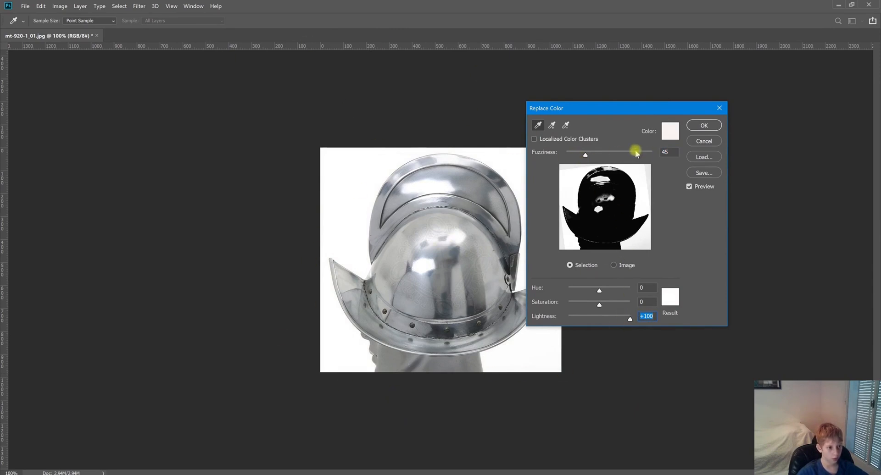
{"action": "mouse_move", "coordinate": [585, 155]}
{"action": "left_mouse_down"}
{"action": "mouse_move", "coordinate": [612, 154]}
{"action": "mouse_move", "coordinate": [569, 164]}
{"action": "mouse_move", "coordinate": [593, 158]}
{"action": "mouse_move", "coordinate": [580, 164]}
{"action": "left_mouse_up"}
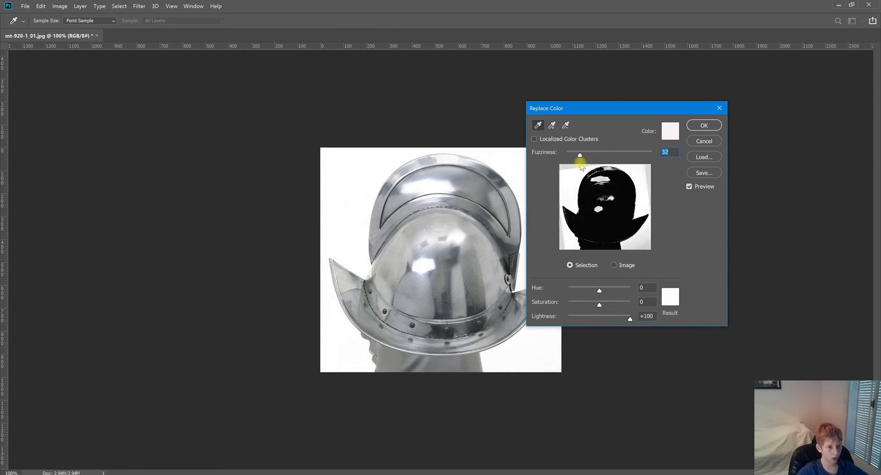
{"action": "left_click", "coordinate": [706, 128]}
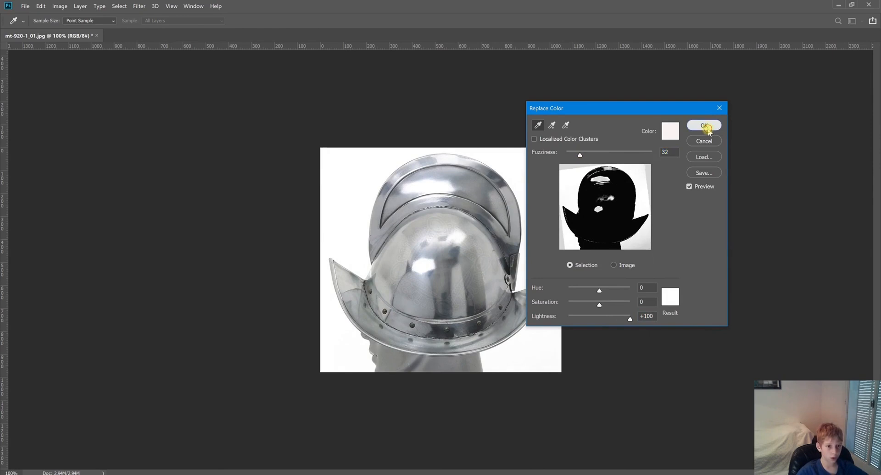
Place the front-view helmet image oheii5ob over the side view as a centred, semi-transparent layer
{"action": "key", "text": "c"}
{"action": "key", "text": "F9"}
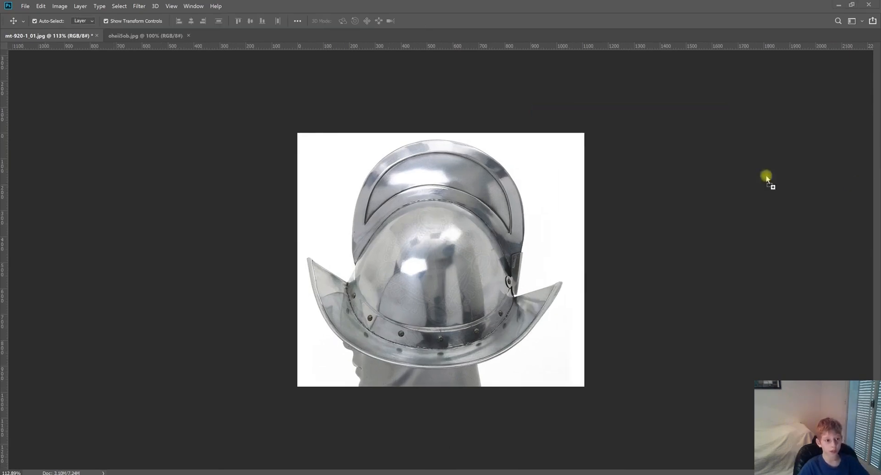
{"action": "key", "text": "space"}
{"action": "left_click_drag", "start_coordinate": [436, 254], "coordinate": [480, 277]}
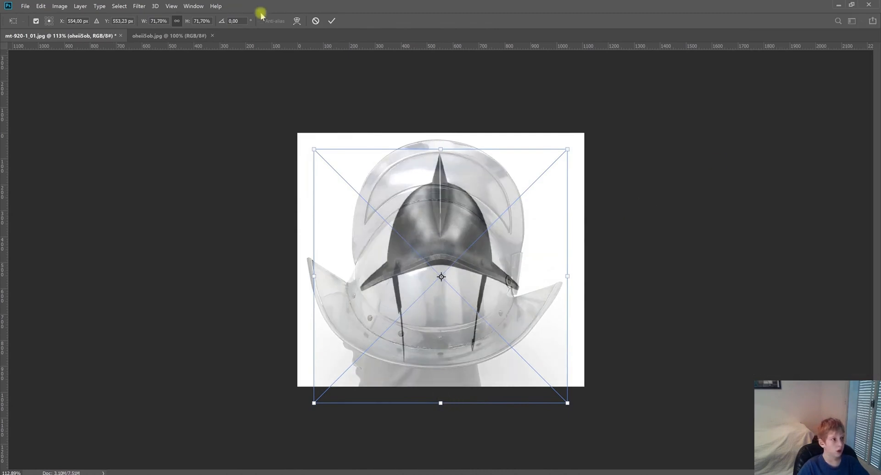
{"action": "key", "text": "Return"}
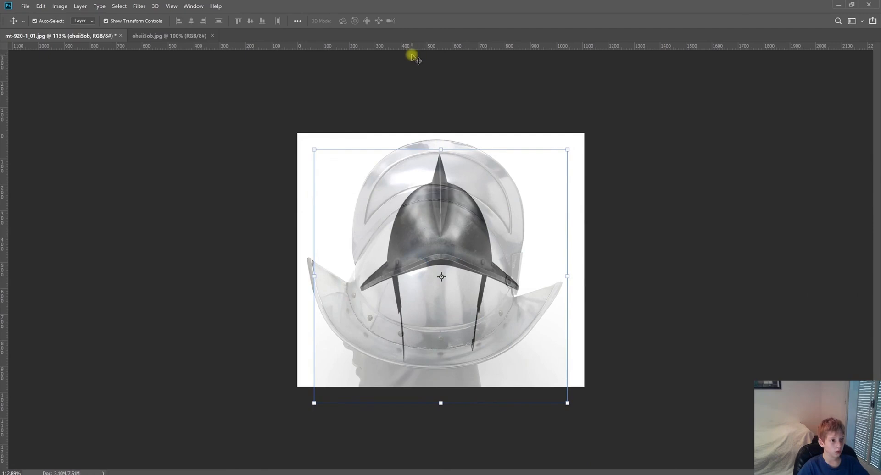
Add two horizontal guides, at the crest top and the lowest edge of the side-view helmet
{"action": "left_click_drag", "start_coordinate": [418, 47], "coordinate": [449, 140]}
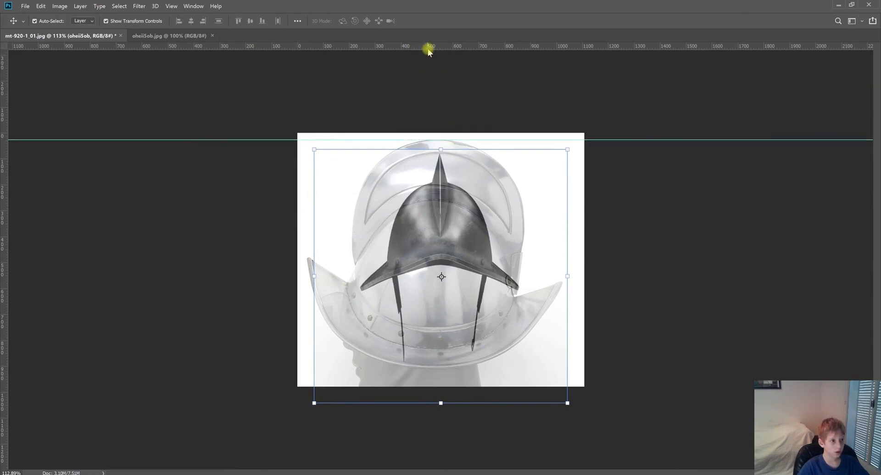
{"action": "left_click_drag", "start_coordinate": [423, 46], "coordinate": [435, 190]}
{"action": "right_click", "coordinate": [434, 210]}
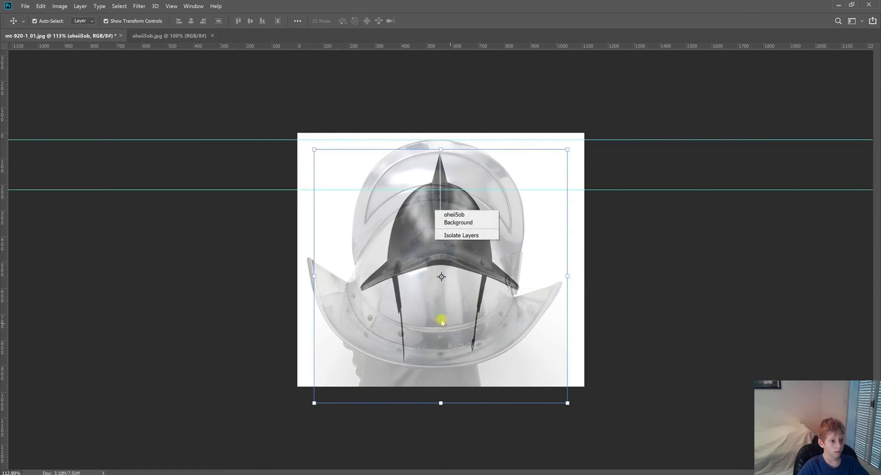
{"action": "left_click", "coordinate": [429, 45]}
{"action": "mouse_move", "coordinate": [422, 44]}
{"action": "left_mouse_down"}
{"action": "mouse_move", "coordinate": [422, 56]}
{"action": "mouse_move", "coordinate": [432, 44]}
{"action": "left_mouse_up"}
{"action": "left_click_drag", "start_coordinate": [425, 189], "coordinate": [435, 368]}
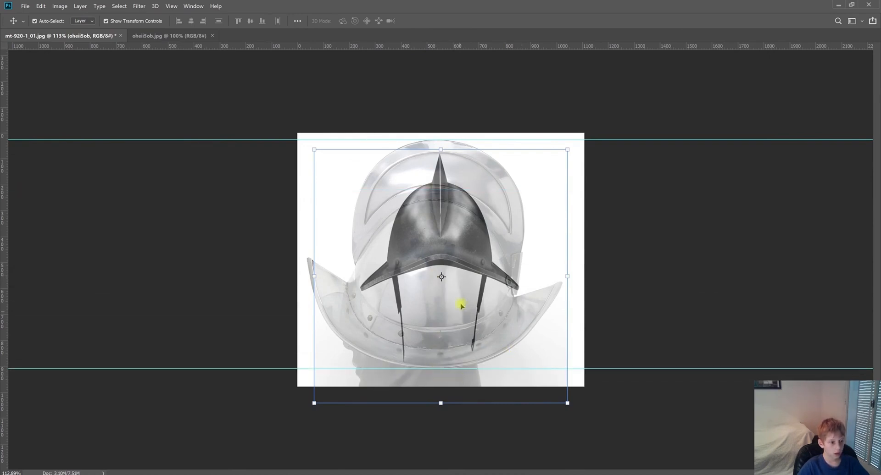
Enlarge the front-view layer to 115.05% and centre it with the crest tip on the upper guide
{"action": "mouse_move", "coordinate": [445, 298]}
{"action": "left_mouse_down"}
{"action": "mouse_move", "coordinate": [436, 316]}
{"action": "mouse_move", "coordinate": [441, 306]}
{"action": "left_mouse_up"}
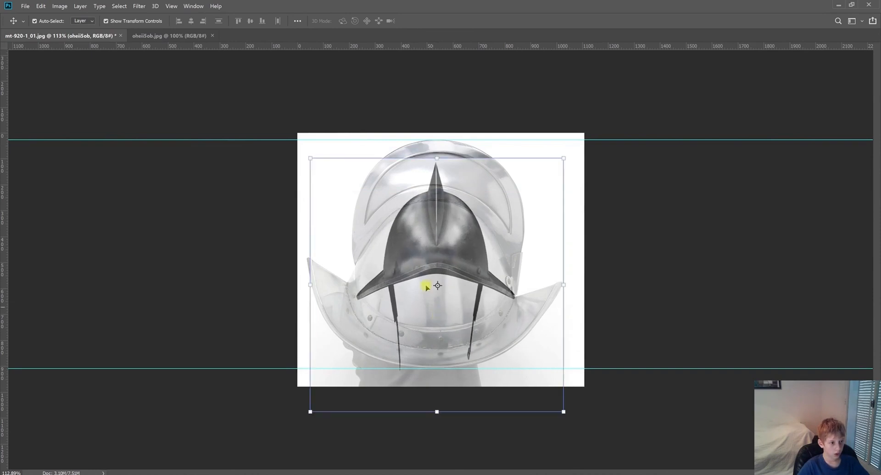
{"action": "left_click_drag", "start_coordinate": [308, 166], "coordinate": [241, 97]}
{"action": "left_click_drag", "start_coordinate": [393, 149], "coordinate": [427, 215]}
{"action": "left_click_drag", "start_coordinate": [283, 152], "coordinate": [220, 33]}
{"action": "left_click_drag", "start_coordinate": [393, 208], "coordinate": [432, 276]}
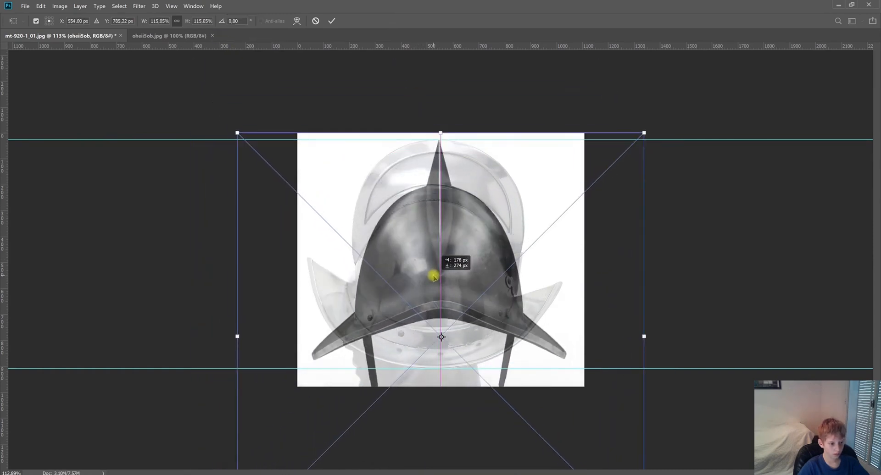
Fine-tune the front-view layer's scale to 119.29% and its position so the helmet fits between both guides
{"action": "scroll", "coordinate": [615, 367], "scroll_direction": "up", "scroll_amount": 4, "text": "alt"}
{"action": "scroll", "coordinate": [605, 367], "scroll_direction": "down", "scroll_amount": 5, "text": "alt"}
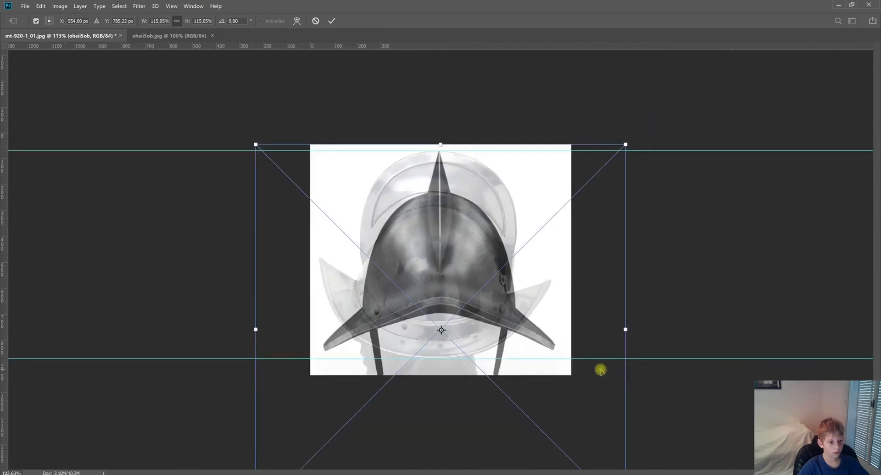
{"action": "scroll", "coordinate": [551, 418], "scroll_direction": "down", "scroll_amount": 3, "text": "alt"}
{"action": "left_click_drag", "start_coordinate": [555, 418], "coordinate": [566, 439]}
{"action": "left_click_drag", "start_coordinate": [483, 336], "coordinate": [471, 336]}
{"action": "scroll", "coordinate": [448, 398], "scroll_direction": "up", "scroll_amount": 1, "text": "alt"}
{"action": "scroll", "coordinate": [564, 453], "scroll_direction": "down", "scroll_amount": 1, "text": "alt"}
{"action": "left_click_drag", "start_coordinate": [542, 406], "coordinate": [536, 402]}
{"action": "left_click_drag", "start_coordinate": [440, 318], "coordinate": [440, 315]}
{"action": "scroll", "coordinate": [447, 249], "scroll_direction": "down", "scroll_amount": 1, "text": "alt"}
{"action": "scroll", "coordinate": [607, 227], "scroll_direction": "up", "scroll_amount": 3, "text": "alt"}
Hide the transformed front-view helmet layer and remove both horizontal guides
{"action": "key", "text": "F7"}
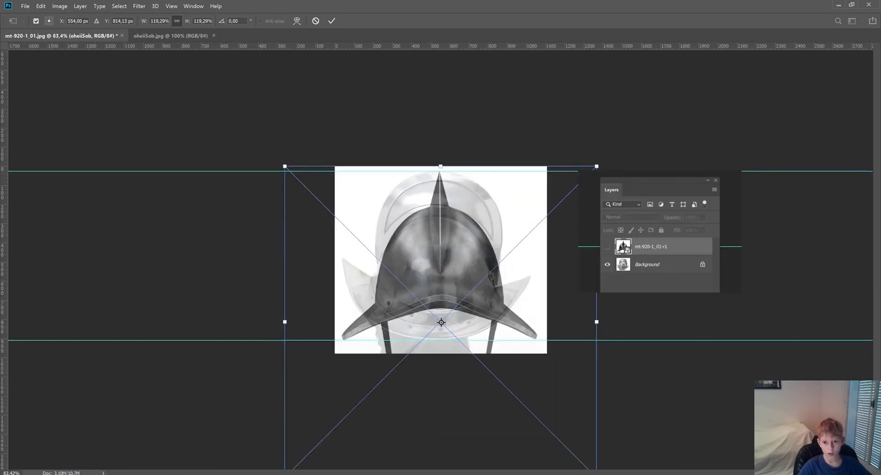
{"action": "key", "text": "Return"}
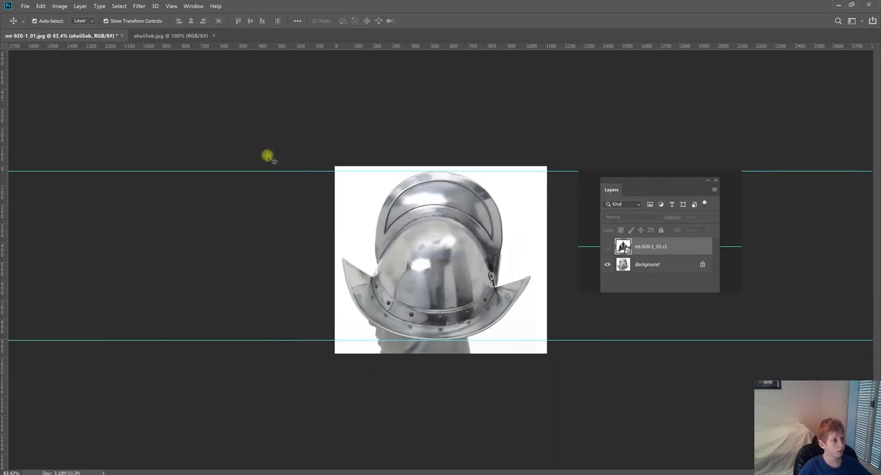
{"action": "key", "text": "space"}
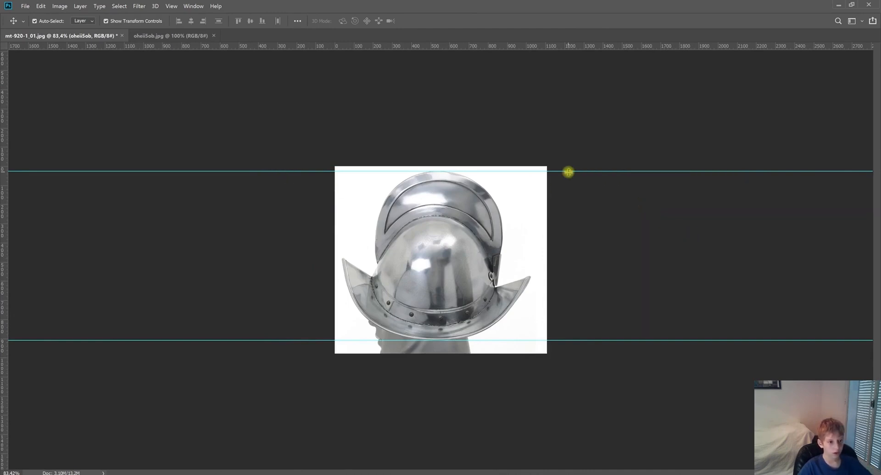
{"action": "key", "text": "F9"}
{"action": "left_click_drag", "start_coordinate": [568, 170], "coordinate": [567, 31]}
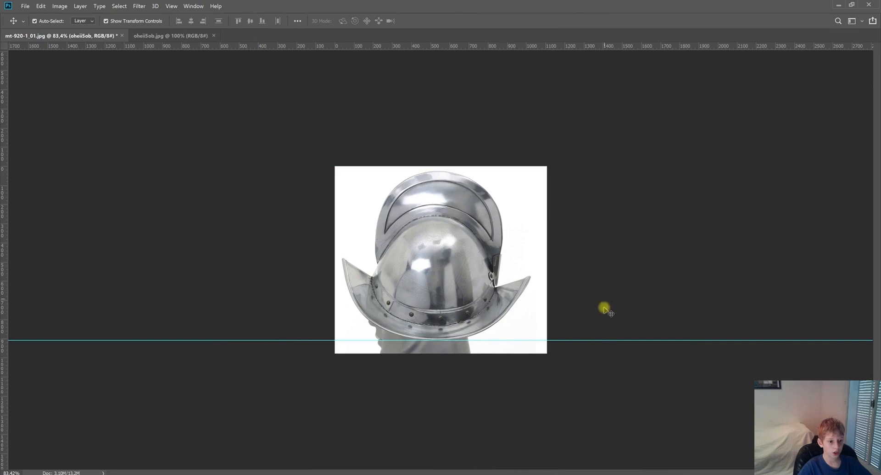
{"action": "left_click_drag", "start_coordinate": [577, 340], "coordinate": [572, 8]}
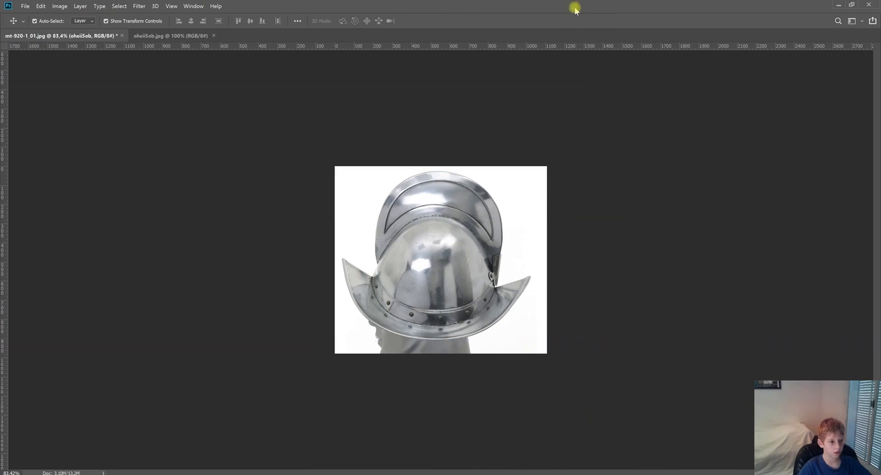
Export the side view as a 100% quality JPG named mt-920-1_01-r
{"action": "left_click", "coordinate": [26, 7]}
{"action": "mouse_move", "coordinate": [96, 128]}
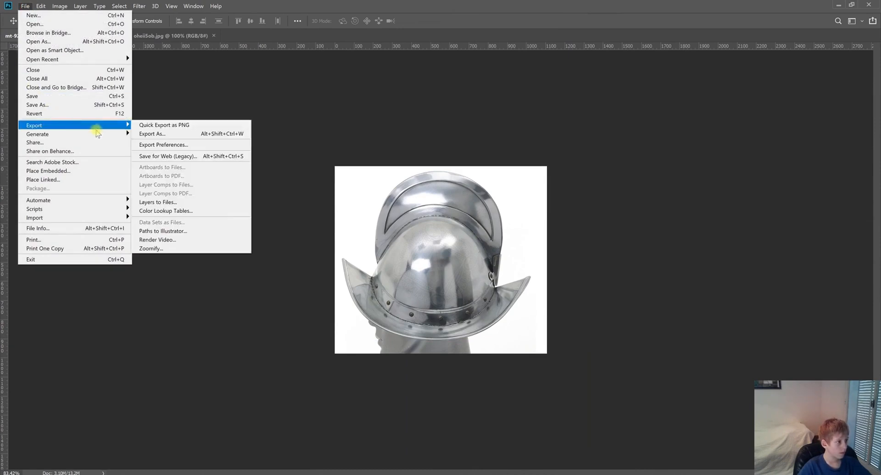
{"action": "left_click", "coordinate": [164, 133]}
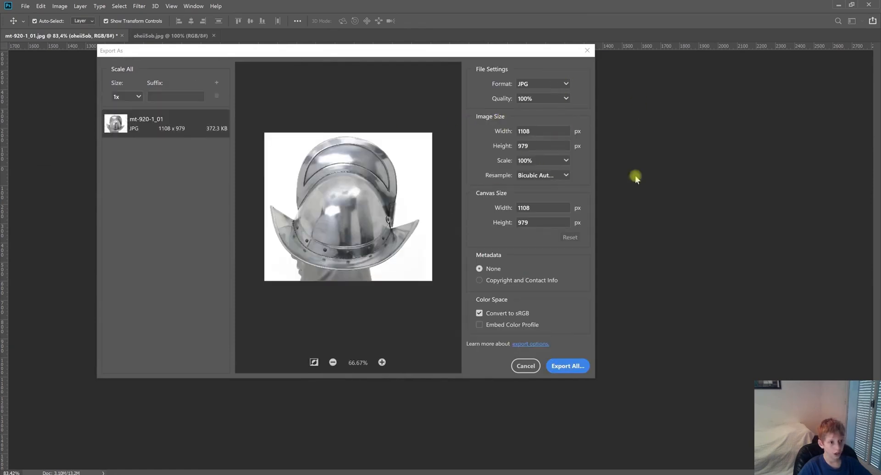
{"action": "left_click", "coordinate": [568, 365]}
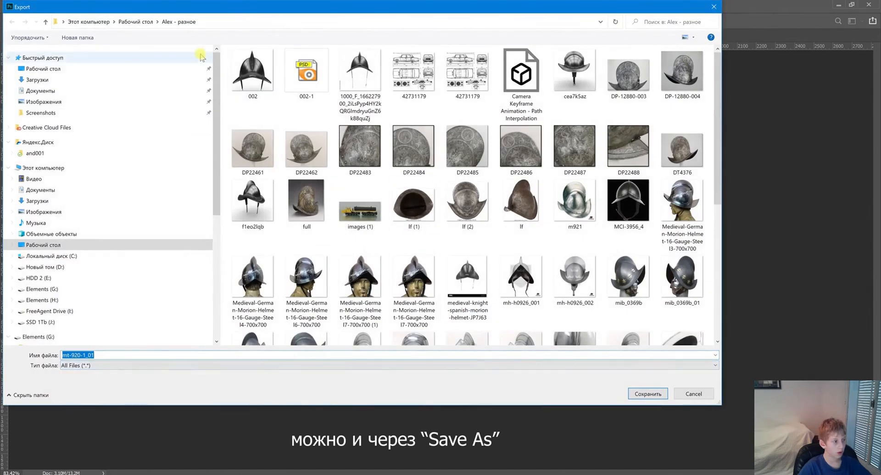
{"action": "left_click", "coordinate": [113, 353]}
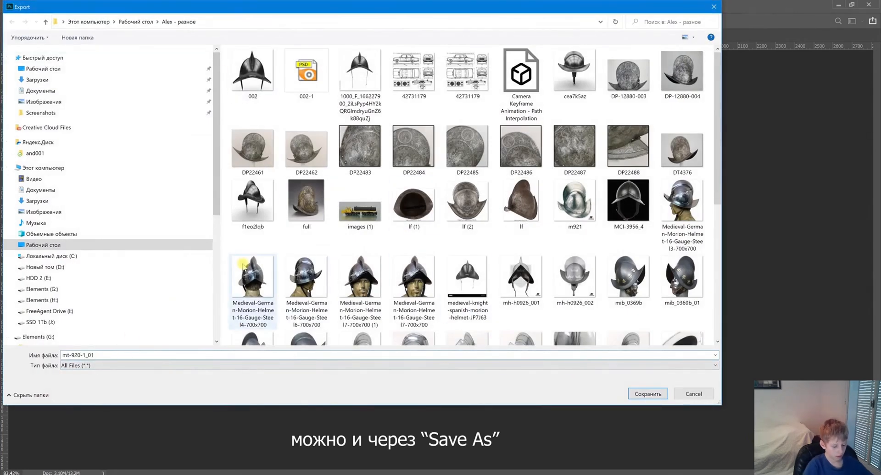
{"action": "type", "text": "-r"}
{"action": "key", "text": "Return"}
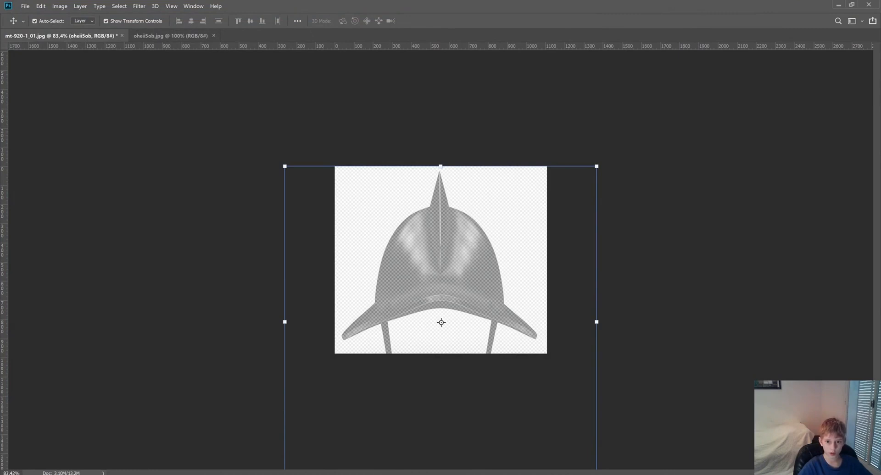
Set the front-view layer's opacity to 100% and export the image as a 100% quality JPG named mt-920-1_01-r1
{"action": "key", "text": "0"}
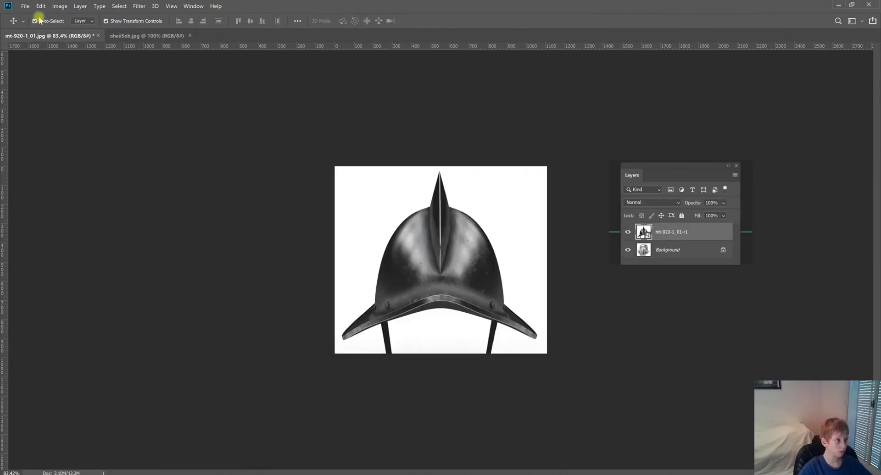
{"action": "left_click", "coordinate": [25, 6]}
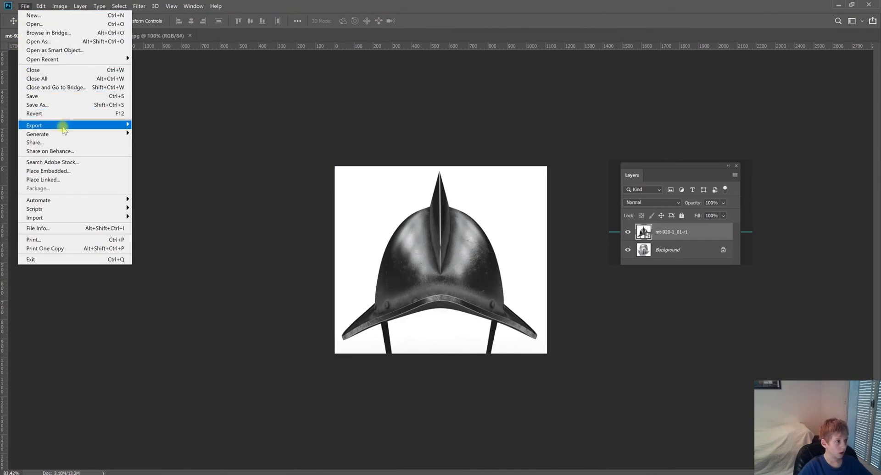
{"action": "mouse_move", "coordinate": [64, 125]}
{"action": "left_click", "coordinate": [187, 134]}
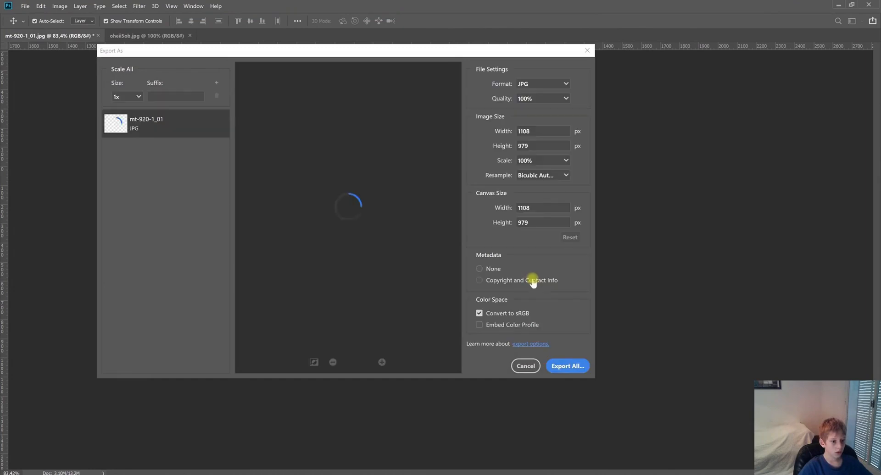
{"action": "left_click", "coordinate": [567, 365]}
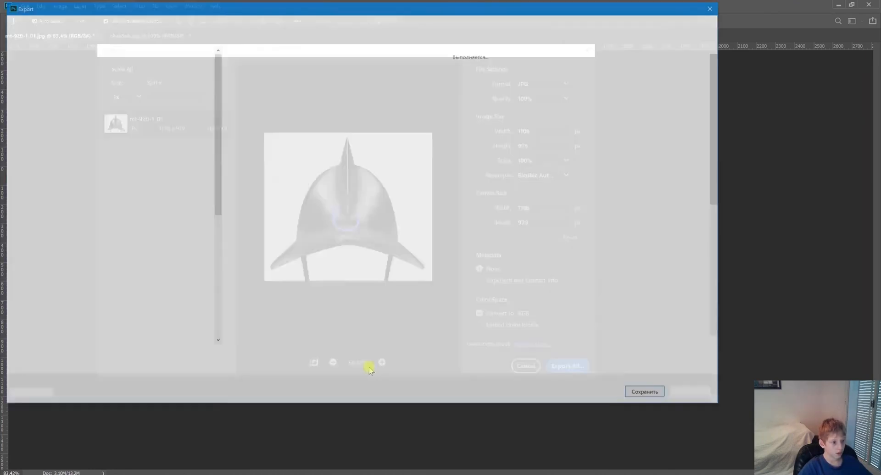
{"action": "left_click", "coordinate": [128, 358]}
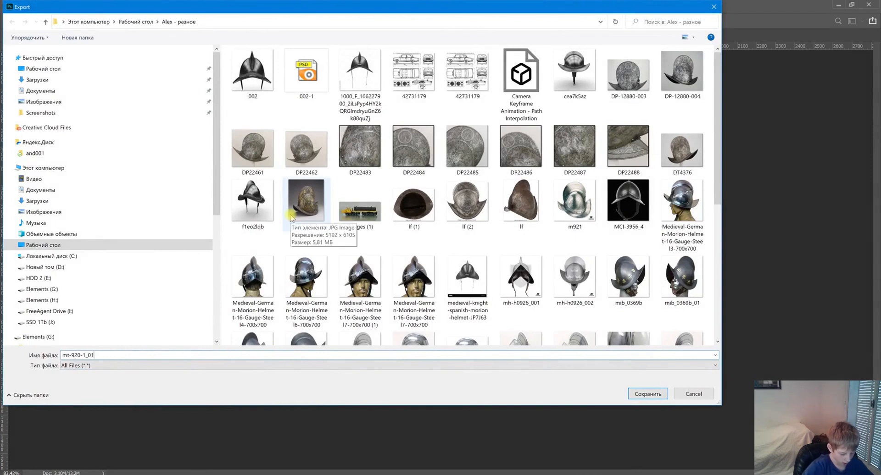
{"action": "type", "text": "-r1"}
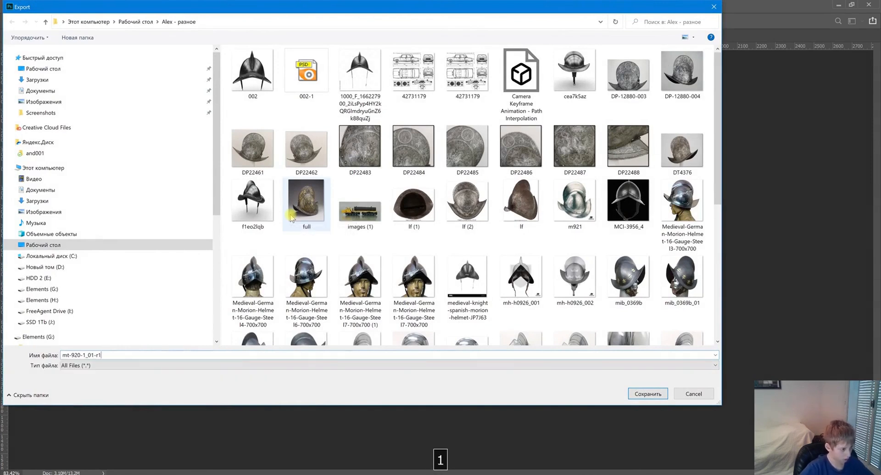
{"action": "key", "text": "Return"}
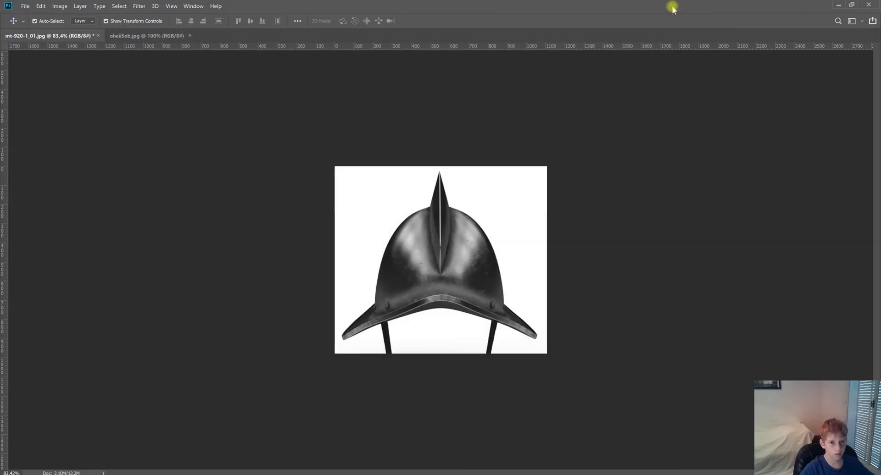
Quit Photoshop without saving mt-920-1_01.jpg and create a new part in SOLIDWORKS using the empty template
{"action": "left_click", "coordinate": [872, 6]}
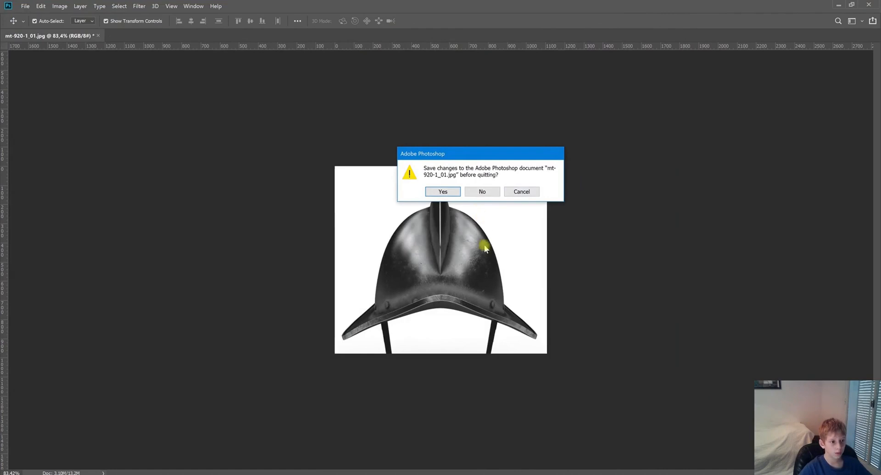
{"action": "left_click", "coordinate": [481, 191]}
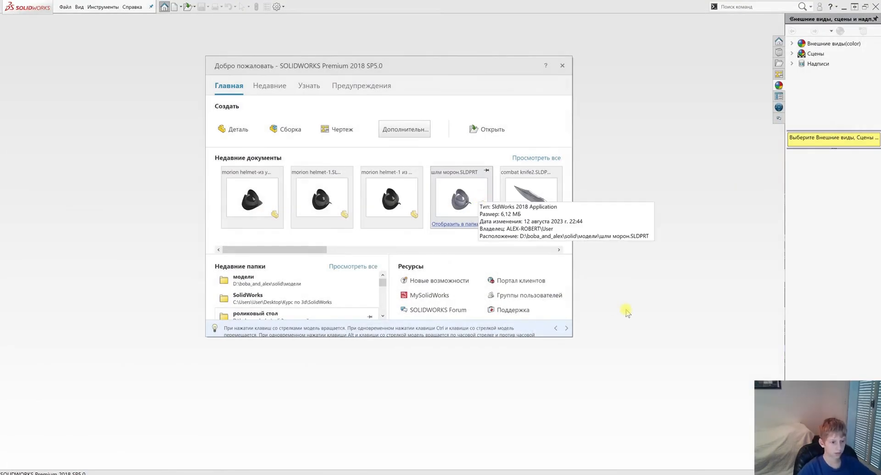
{"action": "key", "text": "F9"}
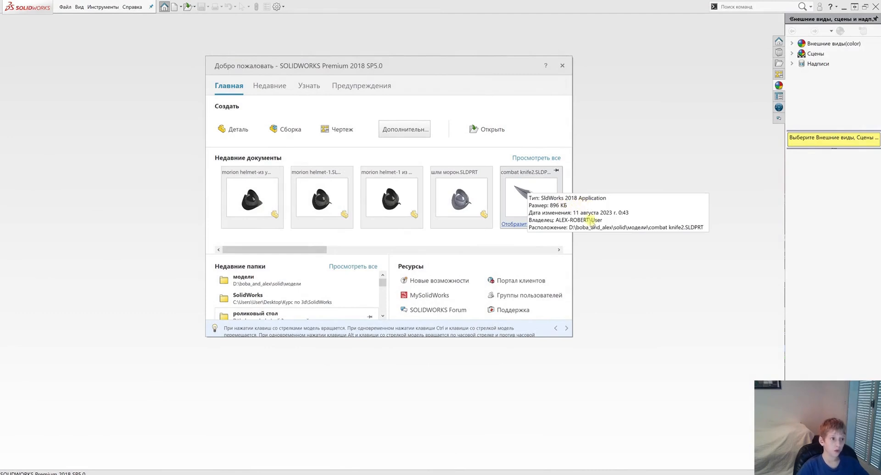
{"action": "left_click", "coordinate": [233, 129]}
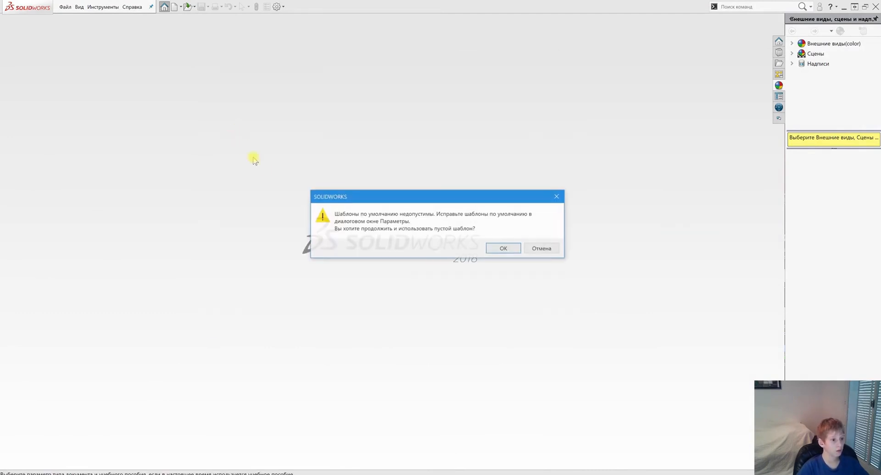
{"action": "left_click", "coordinate": [504, 248]}
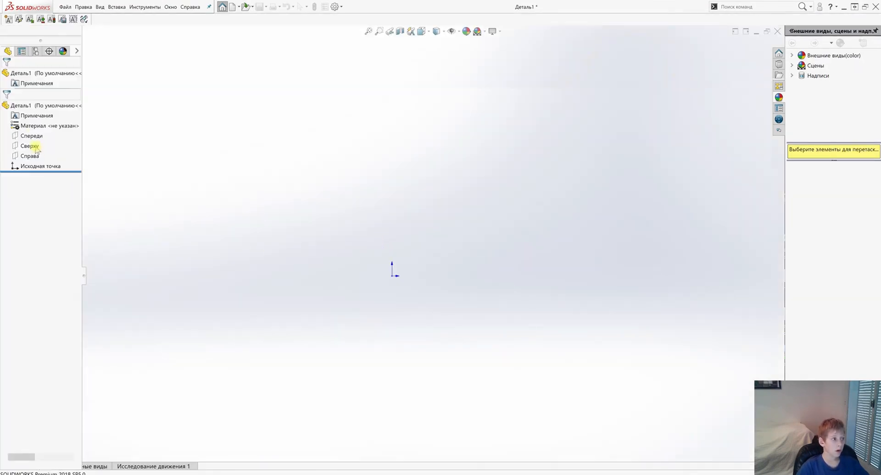
Start a sketch on the front plane (Спереди) and begin adding a sketch picture, sorting the image folder by date
{"action": "right_click", "coordinate": [31, 134]}
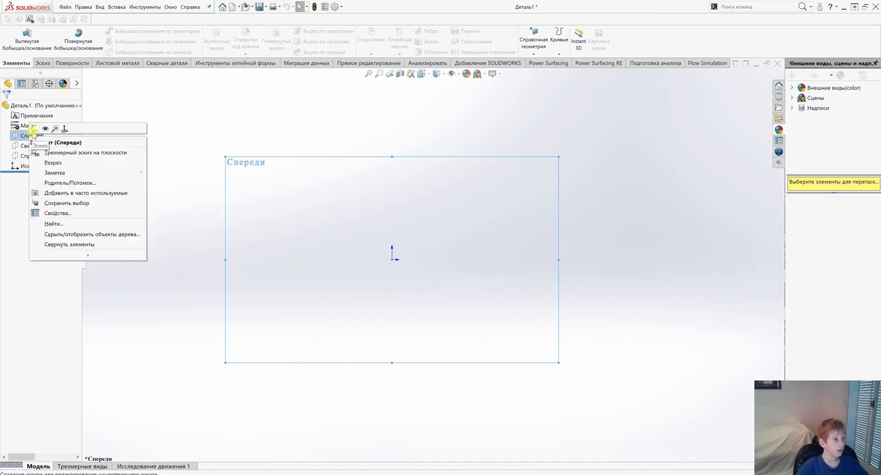
{"action": "left_click", "coordinate": [33, 130]}
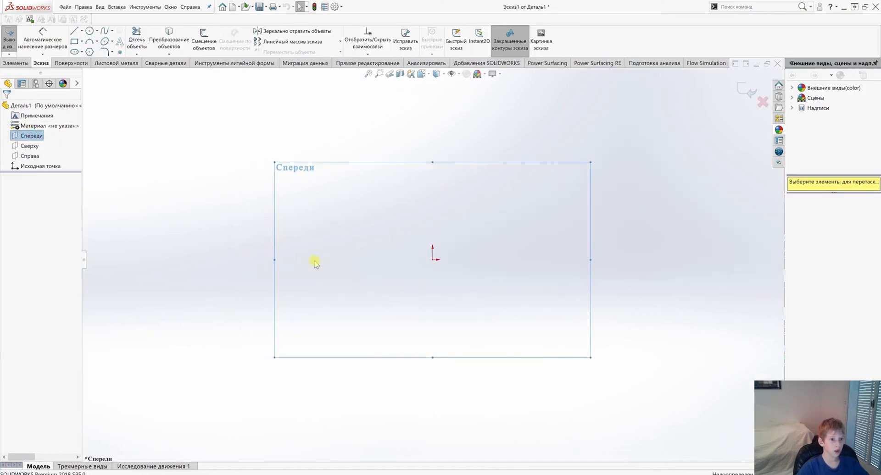
{"action": "left_click", "coordinate": [540, 44]}
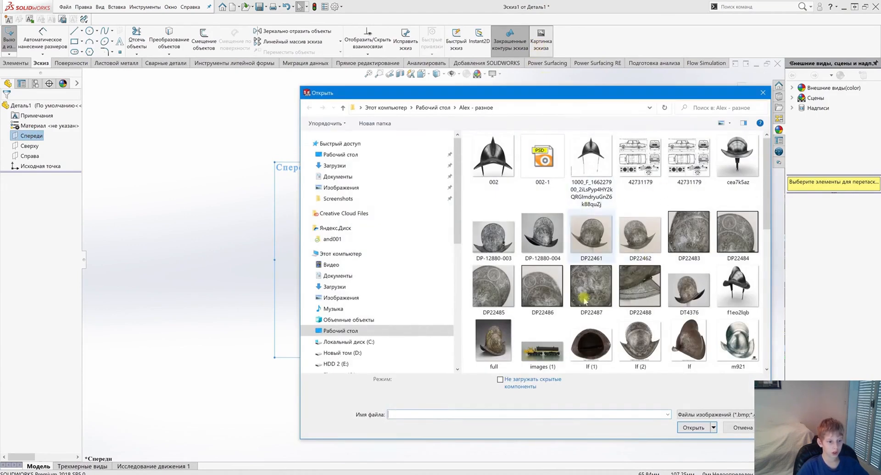
{"action": "right_click", "coordinate": [539, 194]}
{"action": "mouse_move", "coordinate": [591, 209]}
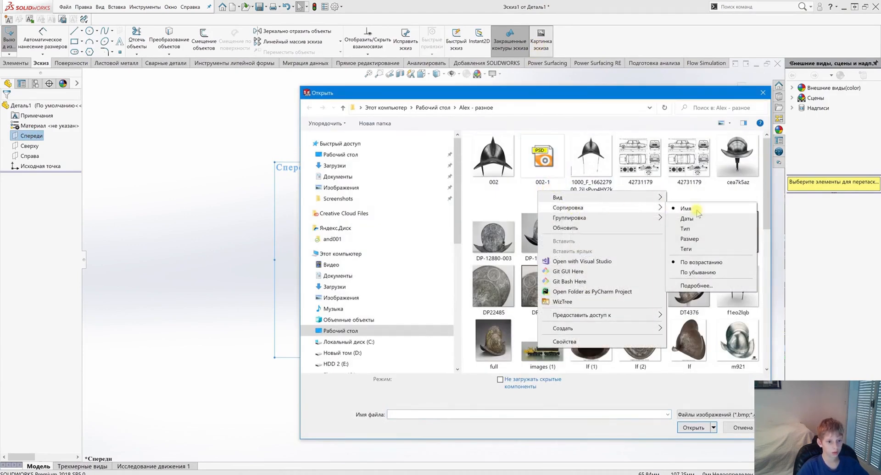
{"action": "left_click", "coordinate": [690, 215]}
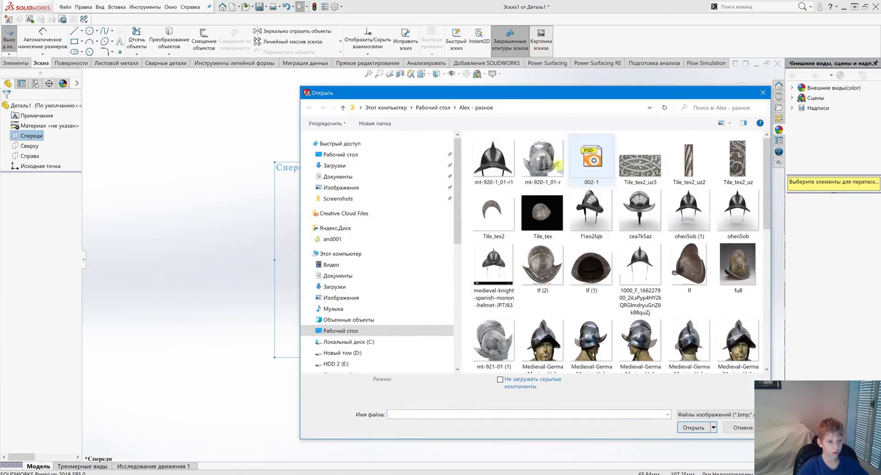
Insert the side-view image mt-920-1_01-r with its default size and placement and exit the sketch
{"action": "left_click", "coordinate": [530, 161]}
{"action": "left_click", "coordinate": [693, 418]}
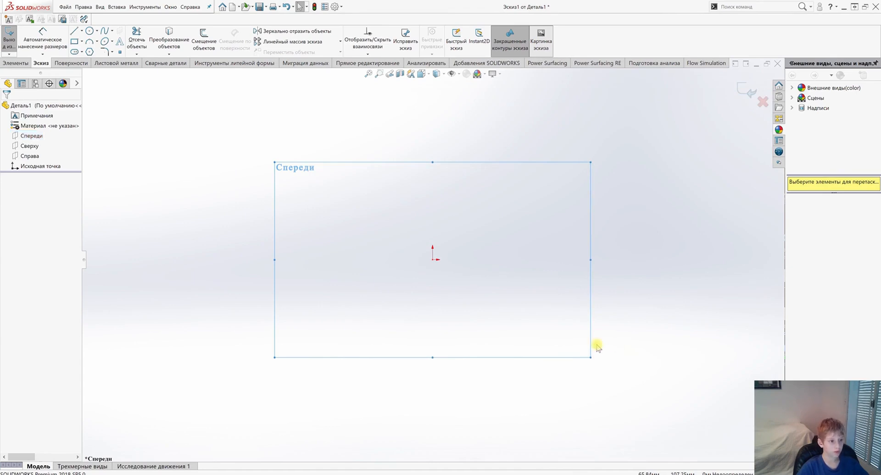
{"action": "scroll", "coordinate": [524, 281], "scroll_direction": "up", "scroll_amount": 15}
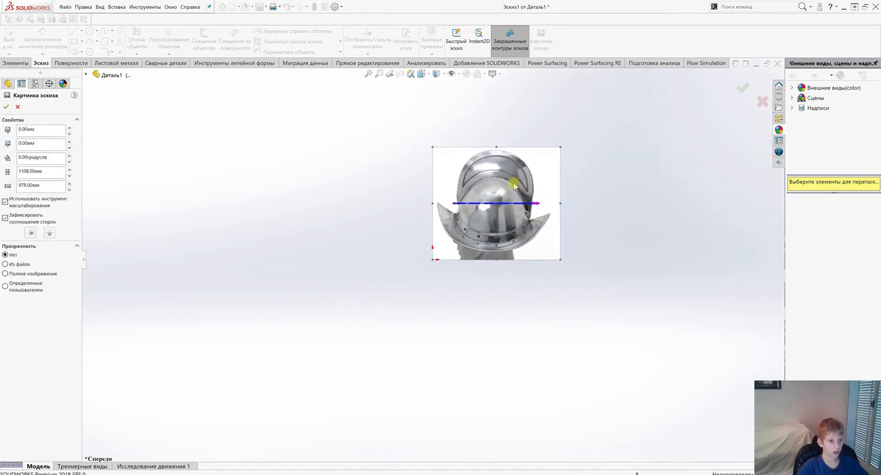
{"action": "scroll", "coordinate": [499, 162], "scroll_direction": "down", "scroll_amount": 4}
{"action": "left_click", "coordinate": [6, 107]}
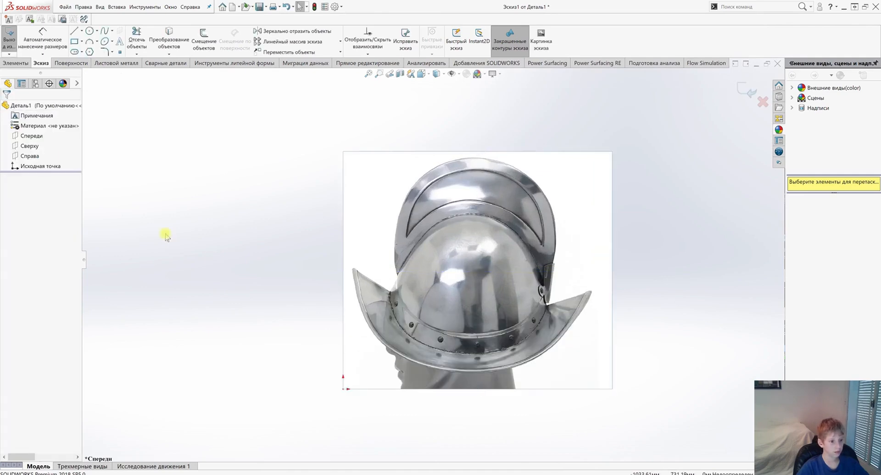
{"action": "key", "text": "F9"}
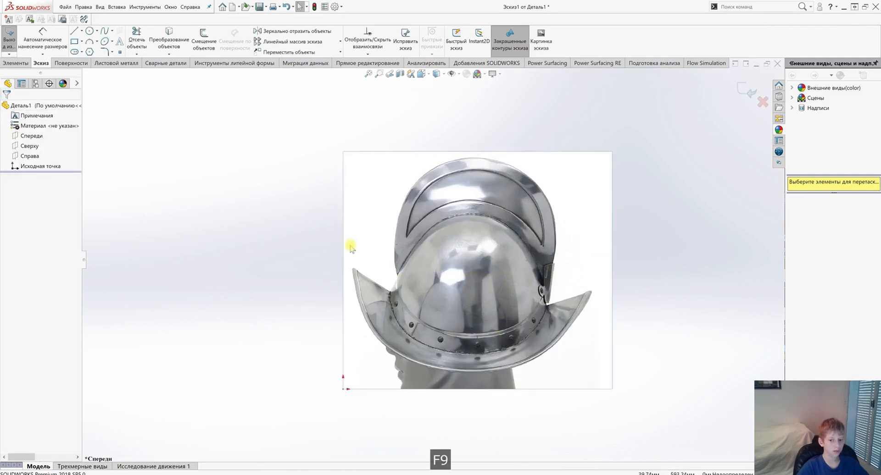
{"action": "left_click", "coordinate": [10, 31]}
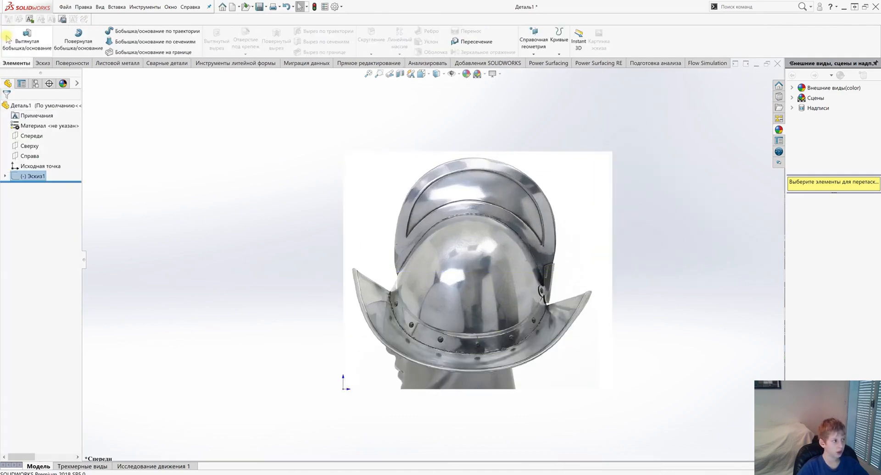
Sketch on the right plane (Справа), insert mt-920-1_01-r1 as a sketch picture with default size and placement, and exit the sketch
{"action": "right_click", "coordinate": [35, 157]}
{"action": "left_click", "coordinate": [38, 145]}
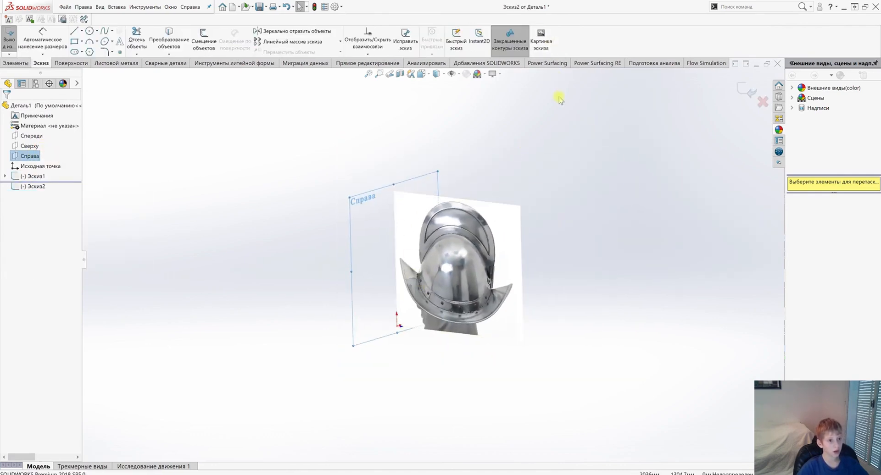
{"action": "left_click", "coordinate": [546, 43]}
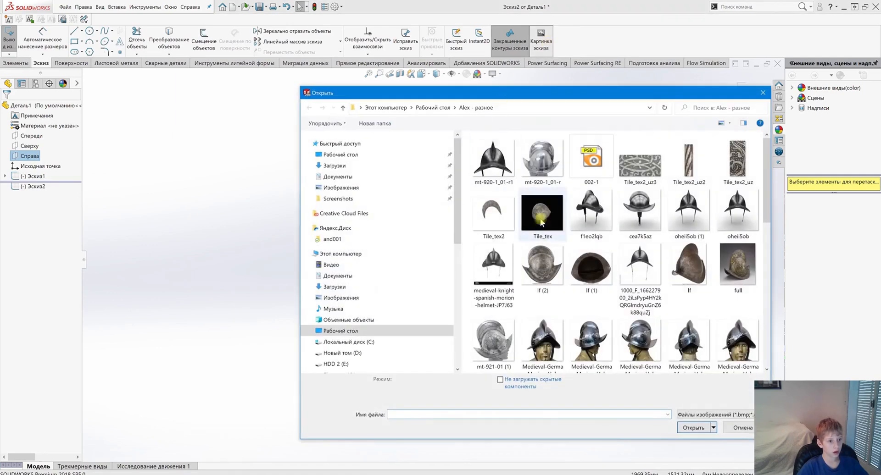
{"action": "left_click", "coordinate": [509, 174]}
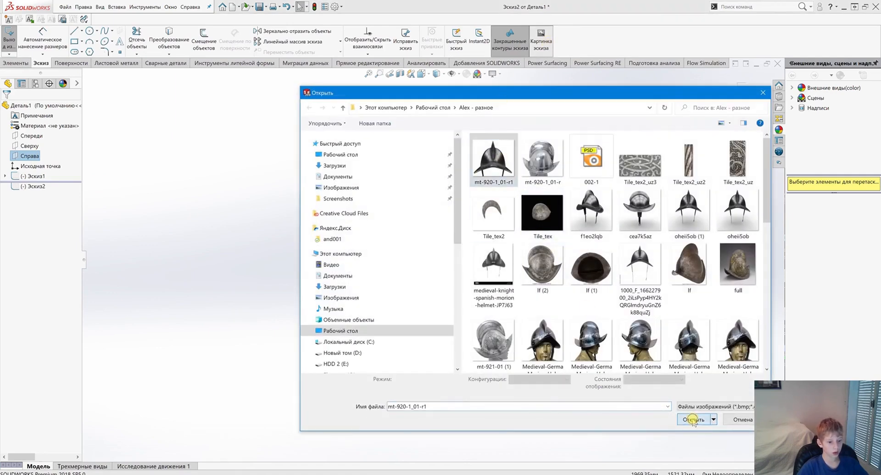
{"action": "left_click", "coordinate": [693, 428]}
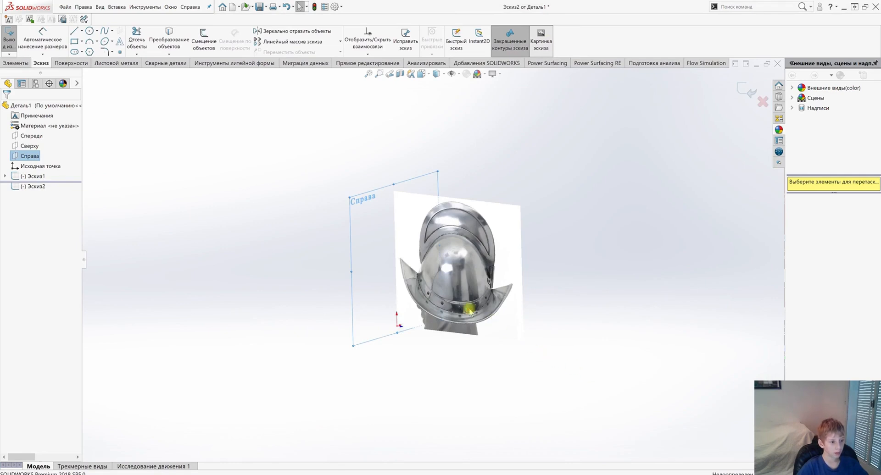
{"action": "mouse_move", "coordinate": [448, 299]}
{"action": "middle_mouse_down"}
{"action": "mouse_move", "coordinate": [363, 277]}
{"action": "mouse_move", "coordinate": [362, 318]}
{"action": "middle_mouse_up"}
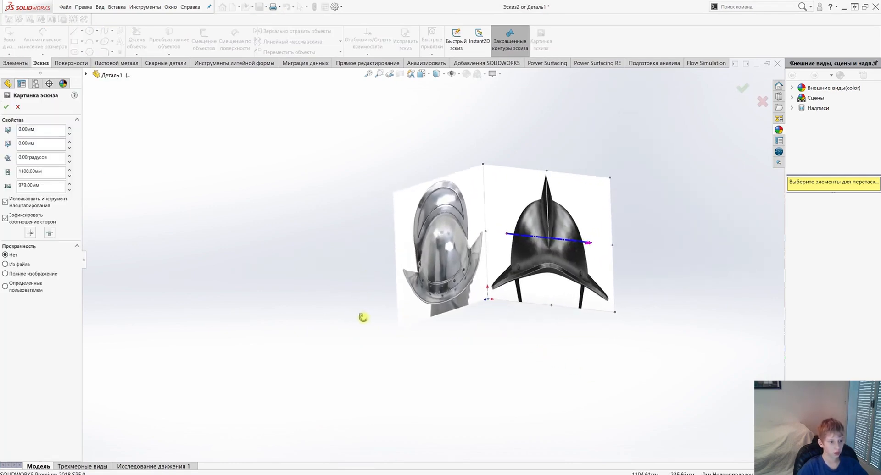
{"action": "scroll", "coordinate": [562, 217], "scroll_direction": "down", "scroll_amount": 2}
{"action": "left_click", "coordinate": [6, 106]}
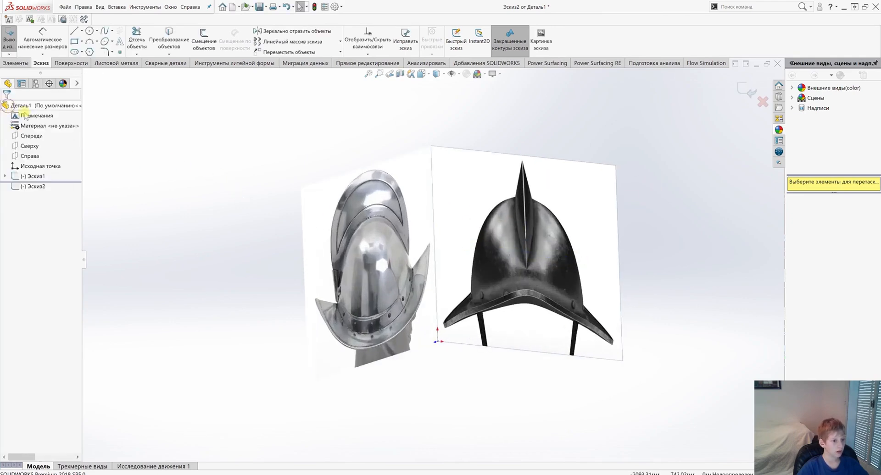
{"action": "scroll", "coordinate": [527, 246], "scroll_direction": "up", "scroll_amount": 3}
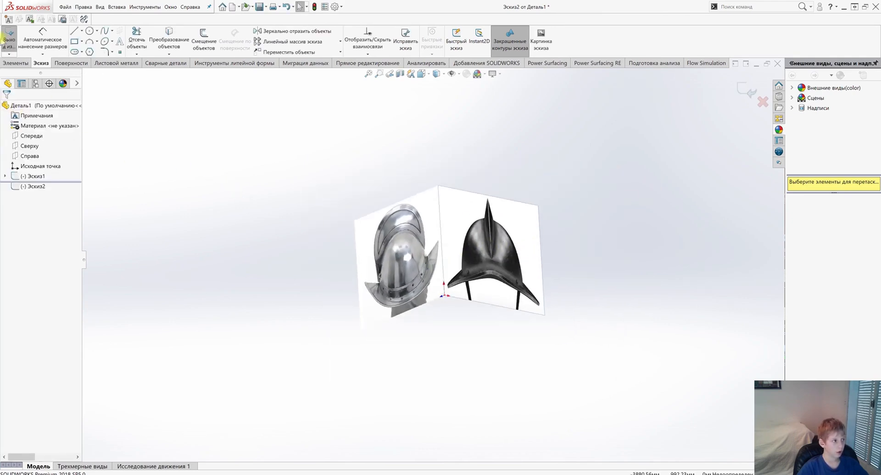
{"action": "left_click", "coordinate": [8, 41]}
{"action": "key", "text": "F9"}
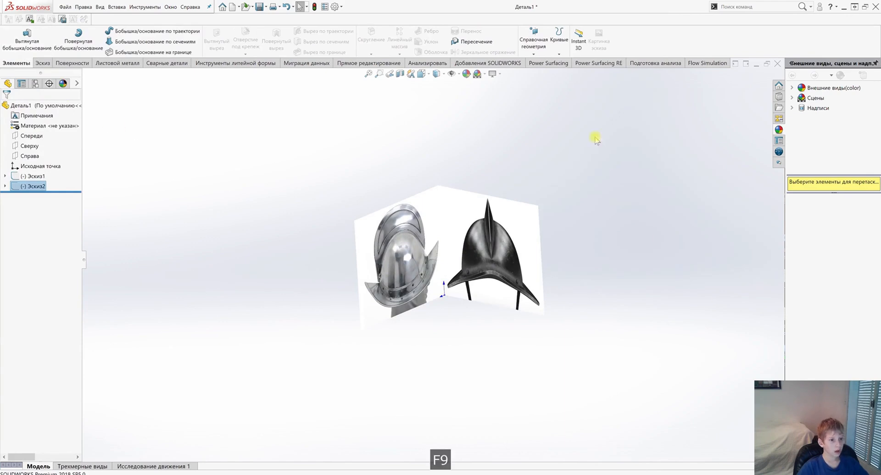
Create a Power Surfacing cylinder with 50 mm radius, 100 mm height, 16 sides, 2 side segments and 3 cap segments
{"action": "left_click", "coordinate": [546, 63]}
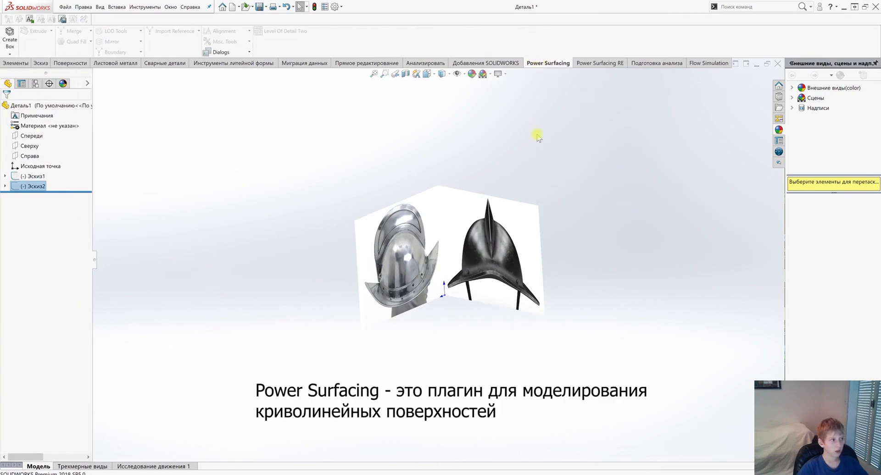
{"action": "left_click", "coordinate": [9, 54]}
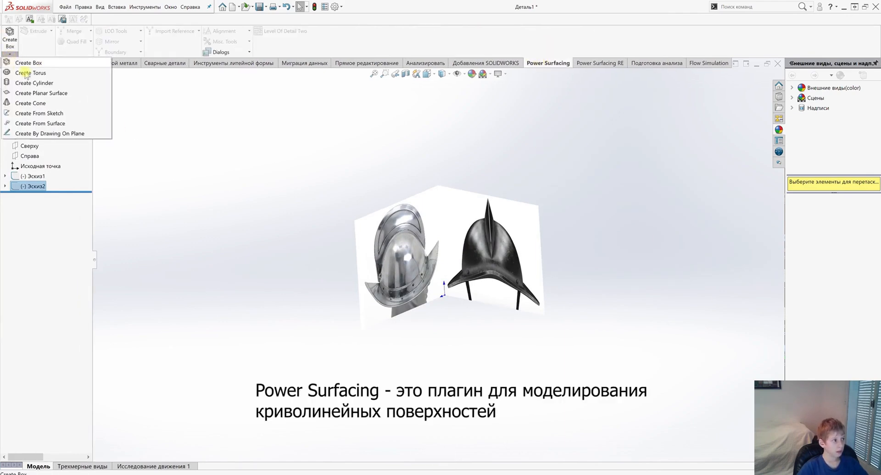
{"action": "left_click", "coordinate": [44, 83]}
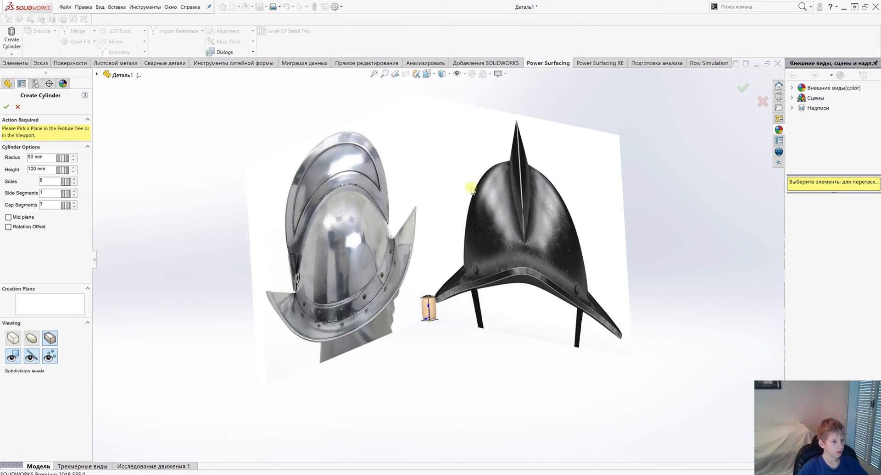
{"action": "left_click", "coordinate": [73, 179]}
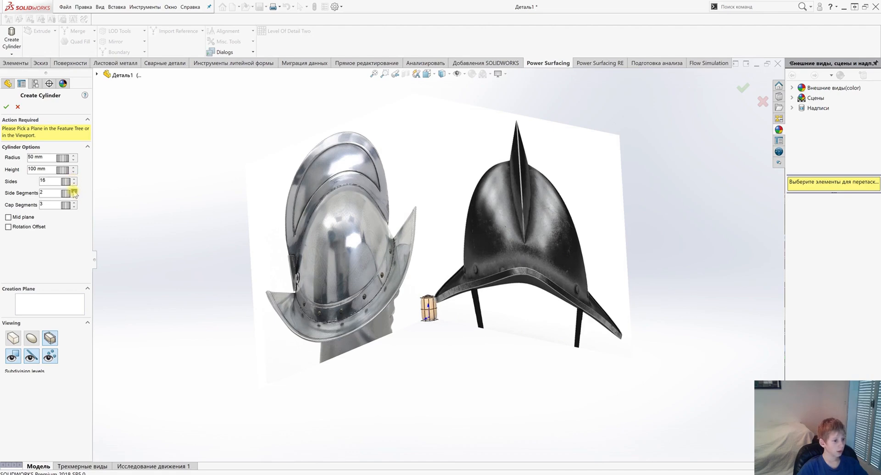
{"action": "scroll", "coordinate": [467, 325], "scroll_direction": "down", "scroll_amount": 4}
{"action": "middle_click_drag", "start_coordinate": [370, 305], "coordinate": [357, 317]}
{"action": "scroll", "coordinate": [362, 268], "scroll_direction": "down", "scroll_amount": 2}
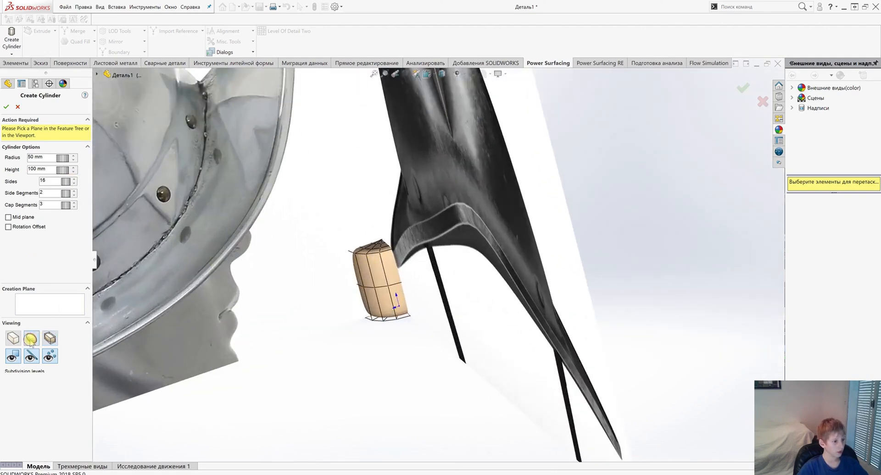
{"action": "scroll", "coordinate": [442, 299], "scroll_direction": "up", "scroll_amount": 5}
{"action": "middle_click_drag", "start_coordinate": [403, 295], "coordinate": [434, 271]}
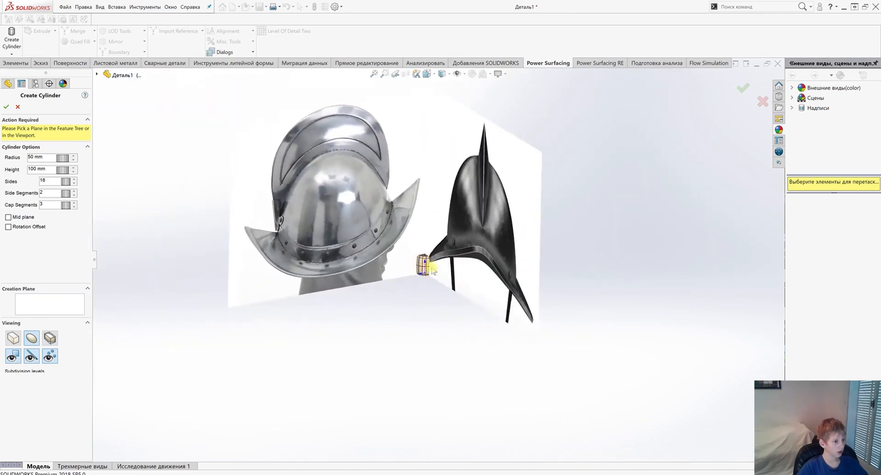
{"action": "scroll", "coordinate": [402, 212], "scroll_direction": "down", "scroll_amount": 2}
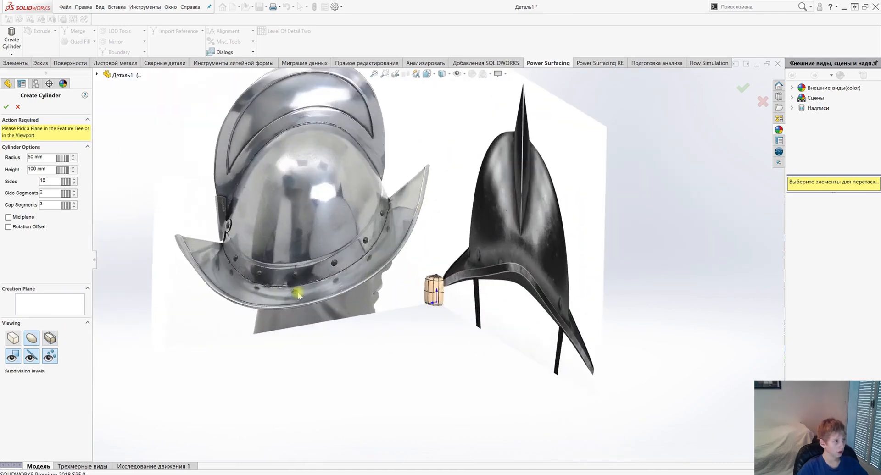
{"action": "left_click", "coordinate": [6, 108]}
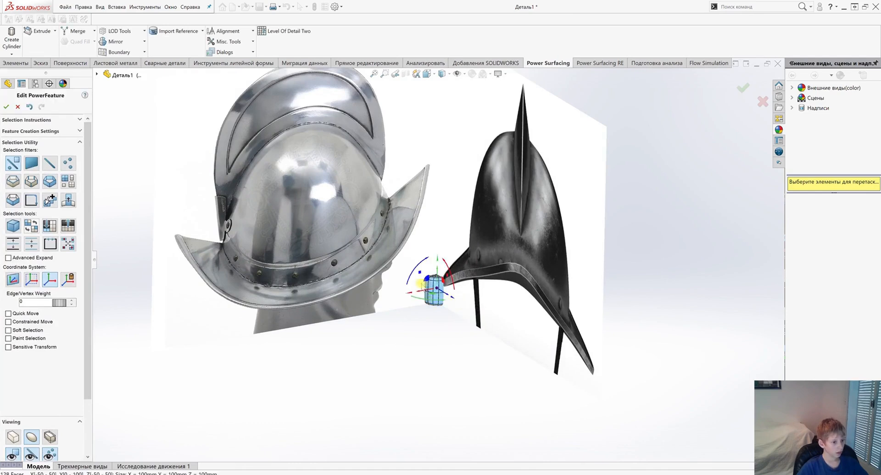
Move the cylinder onto the helmet dome in the side-view image, about 510 mm along X and 375 mm up
{"action": "left_click_drag", "start_coordinate": [426, 281], "coordinate": [296, 193]}
{"action": "middle_click_drag", "start_coordinate": [367, 253], "coordinate": [321, 232]}
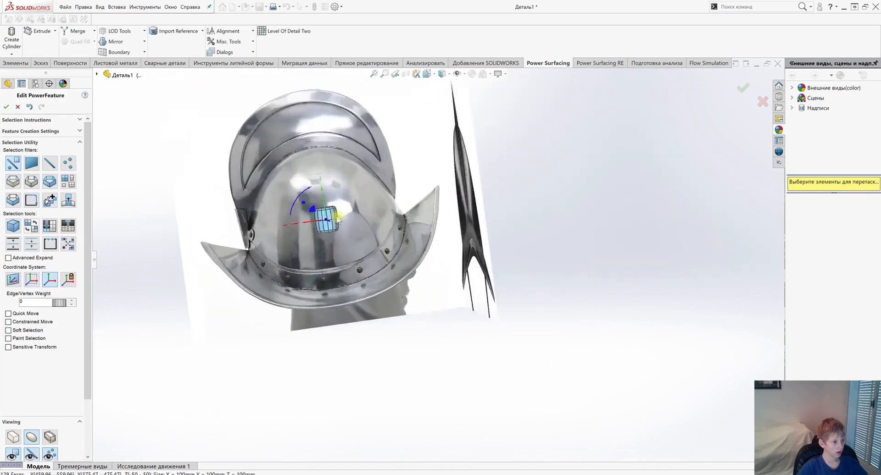
{"action": "scroll", "coordinate": [296, 238], "scroll_direction": "down", "scroll_amount": 4}
{"action": "scroll", "coordinate": [295, 237], "scroll_direction": "down", "scroll_amount": 1}
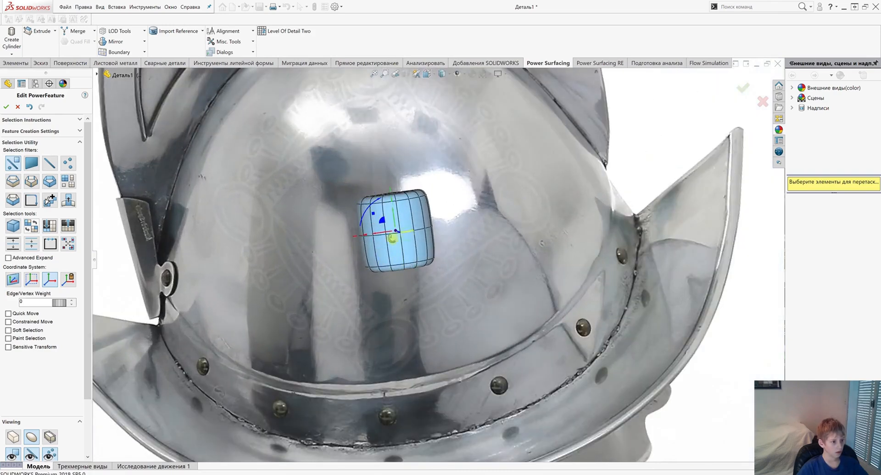
{"action": "middle_click_drag", "start_coordinate": [397, 235], "coordinate": [393, 235]}
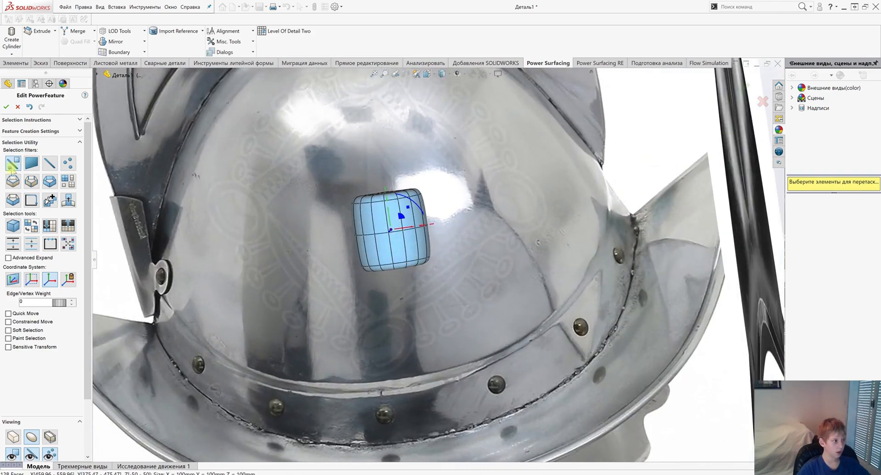
With the edge-loop filter, select the cylinder's outermost top and bottom loops and scale them vertically toward the middle
{"action": "left_click", "coordinate": [13, 180]}
{"action": "scroll", "coordinate": [377, 197], "scroll_direction": "down", "scroll_amount": 3}
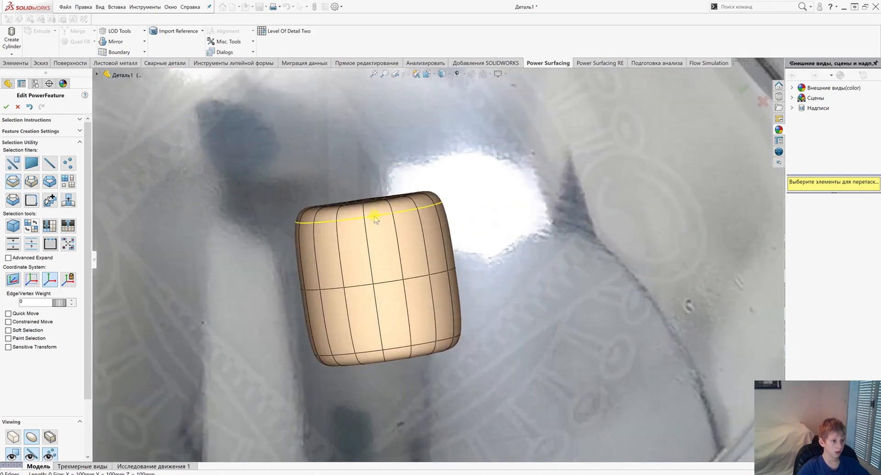
{"action": "left_click", "coordinate": [375, 219]}
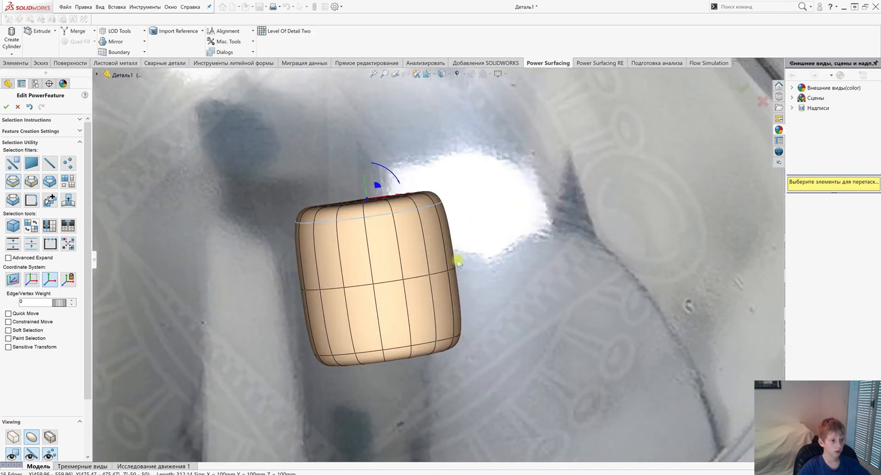
{"action": "scroll", "coordinate": [475, 304], "scroll_direction": "up", "scroll_amount": 4}
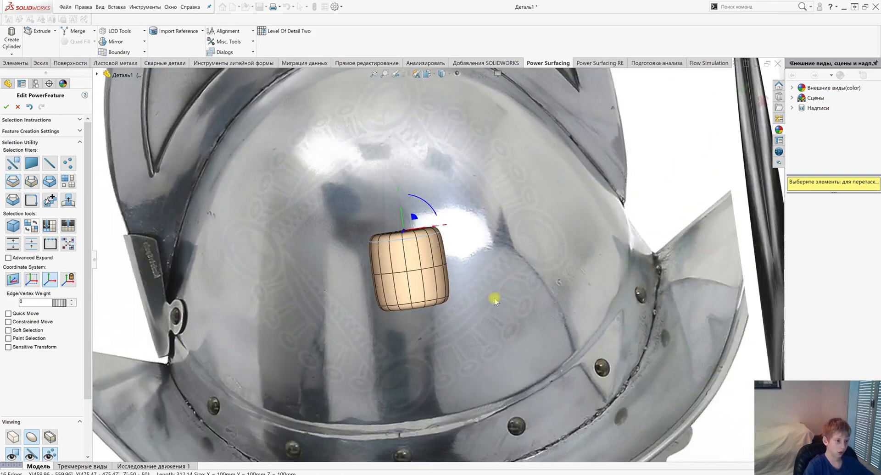
{"action": "key", "text": "ctrl+8"}
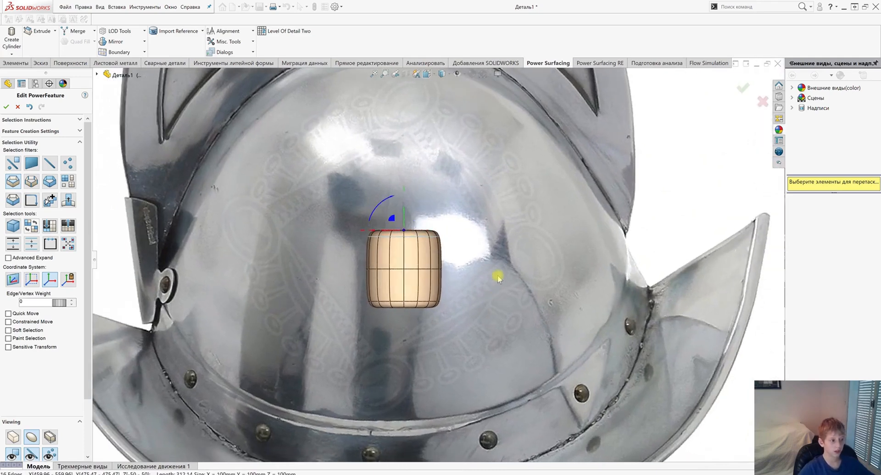
{"action": "scroll", "coordinate": [467, 250], "scroll_direction": "down", "scroll_amount": 2}
{"action": "scroll", "coordinate": [407, 262], "scroll_direction": "up", "scroll_amount": 6}
{"action": "scroll", "coordinate": [382, 261], "scroll_direction": "down", "scroll_amount": 3}
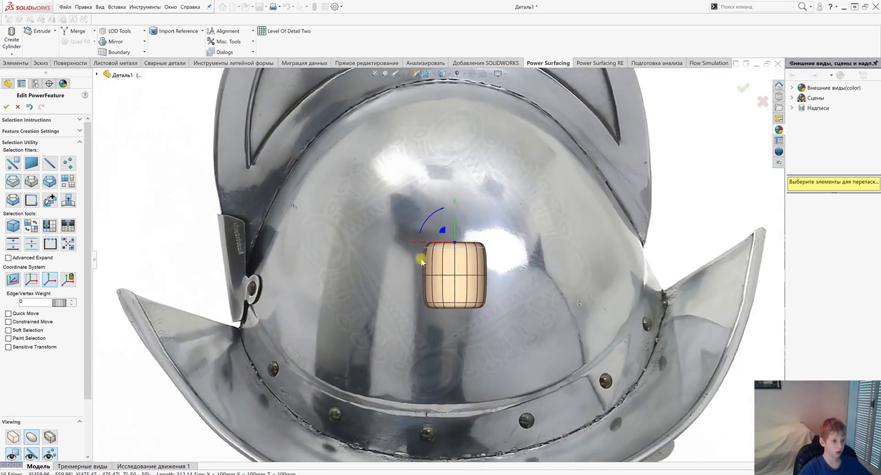
{"action": "scroll", "coordinate": [443, 230], "scroll_direction": "down", "scroll_amount": 4}
{"action": "key", "text": "Escape"}
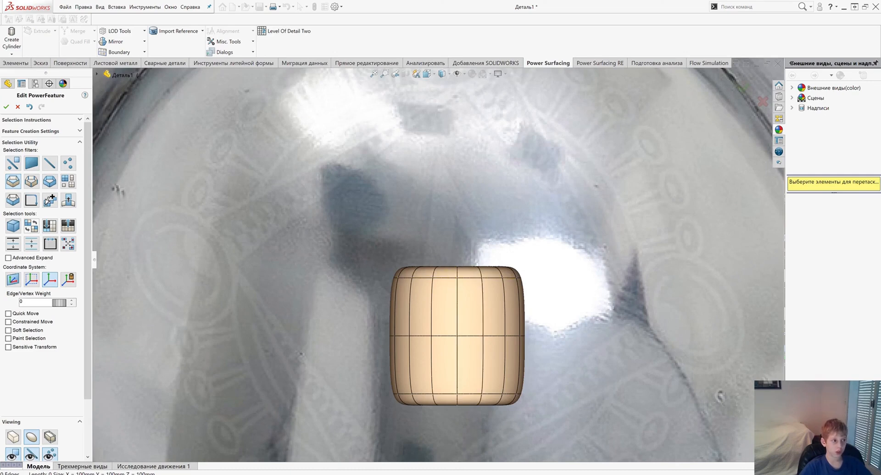
{"action": "left_click", "coordinate": [485, 277]}
{"action": "left_click", "coordinate": [467, 394], "text": "shift"}
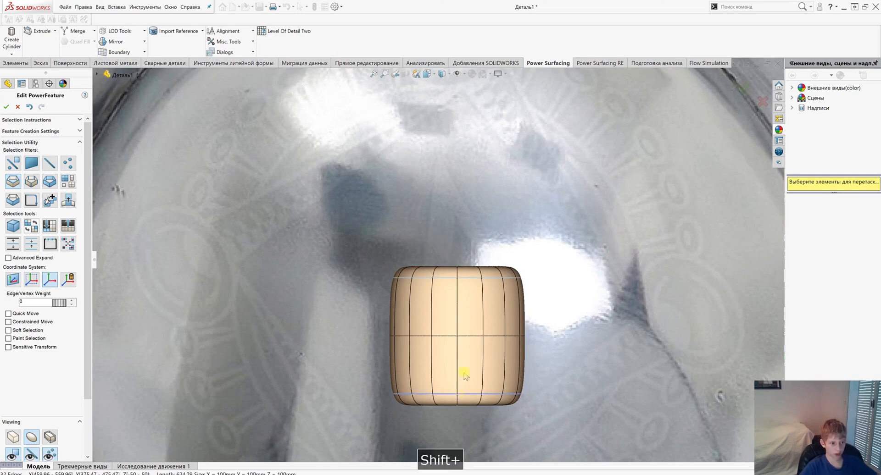
{"action": "left_click_drag", "start_coordinate": [455, 339], "coordinate": [434, 396]}
Scale the next pair of cap loops vertically toward the middle and adjust the innermost pair to shape the rounded ends
{"action": "left_click", "coordinate": [461, 276]}
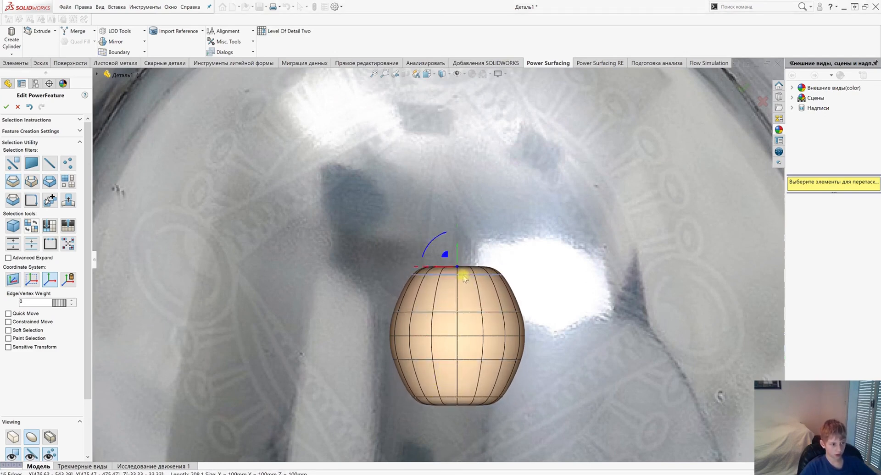
{"action": "left_click", "coordinate": [458, 397], "text": "shift"}
{"action": "left_click_drag", "start_coordinate": [456, 316], "coordinate": [459, 331]}
{"action": "left_click", "coordinate": [462, 401]}
{"action": "left_click", "coordinate": [458, 274], "text": "shift"}
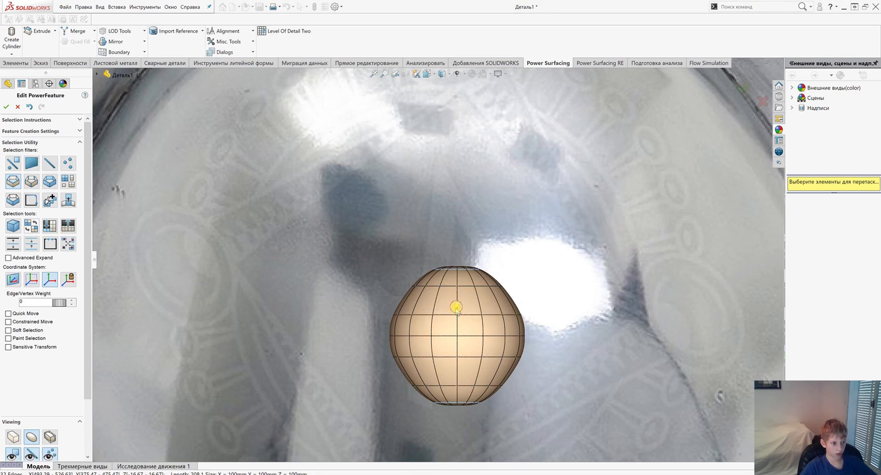
{"action": "left_click", "coordinate": [455, 337]}
{"action": "left_click_drag", "start_coordinate": [460, 340], "coordinate": [457, 274]}
Enlarge the two larger pairs of loops slightly to round the body into a sphere, and clear the selection
{"action": "left_click", "coordinate": [446, 315]}
{"action": "left_click", "coordinate": [445, 357], "text": "shift"}
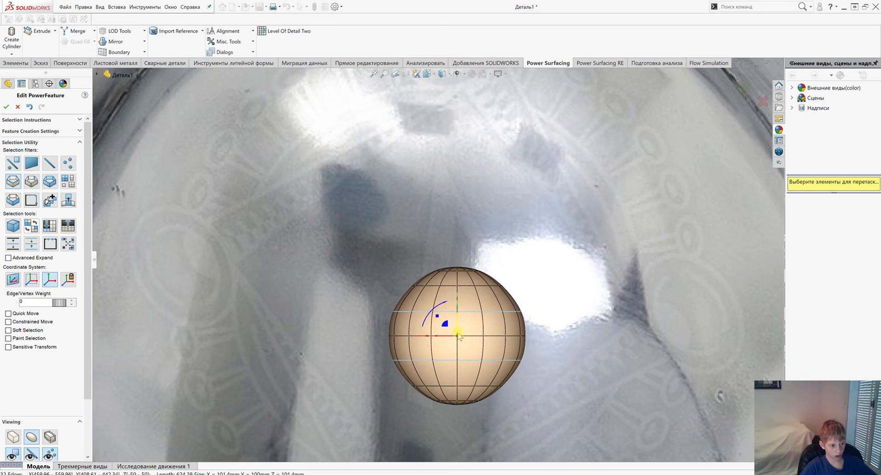
{"action": "left_click_drag", "start_coordinate": [455, 337], "coordinate": [415, 335]}
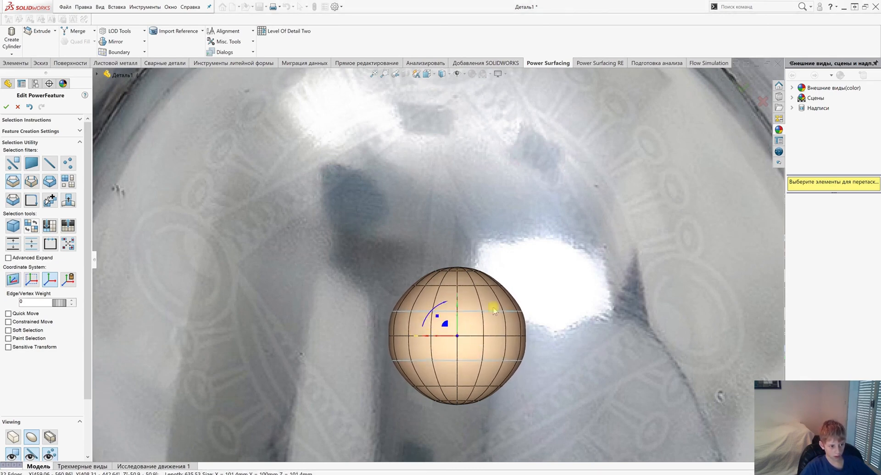
{"action": "left_click", "coordinate": [467, 286]}
{"action": "left_click", "coordinate": [460, 387], "text": "shift"}
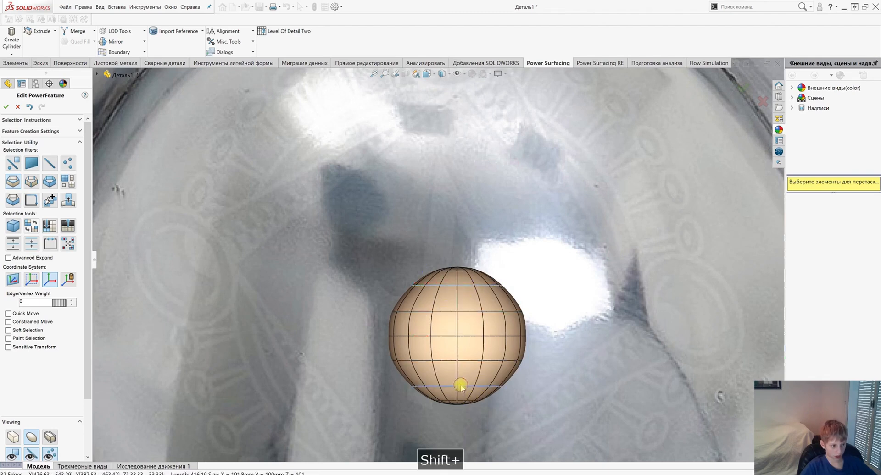
{"action": "mouse_move", "coordinate": [459, 338]}
{"action": "left_mouse_down"}
{"action": "mouse_move", "coordinate": [407, 346]}
{"action": "mouse_move", "coordinate": [527, 343]}
{"action": "mouse_move", "coordinate": [446, 342]}
{"action": "mouse_move", "coordinate": [466, 336]}
{"action": "left_mouse_up"}
{"action": "scroll", "coordinate": [527, 367], "scroll_direction": "up", "scroll_amount": 5}
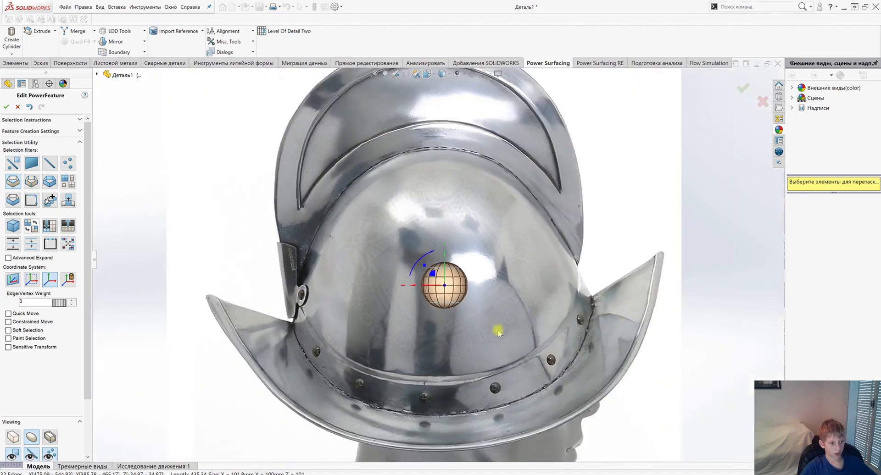
{"action": "scroll", "coordinate": [497, 331], "scroll_direction": "down", "scroll_amount": 2}
{"action": "left_click", "coordinate": [668, 249]}
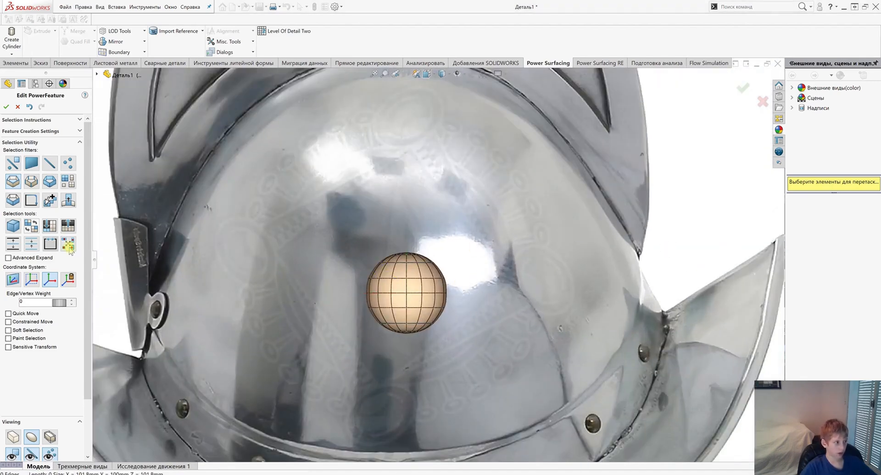
Select all faces of the sphere, enlarge it to about 577 mm wide and center it on the helmet dome
{"action": "left_click", "coordinate": [28, 162]}
{"action": "key", "text": "ctrl+a"}
{"action": "middle_click_drag", "start_coordinate": [320, 372], "coordinate": [344, 389]}
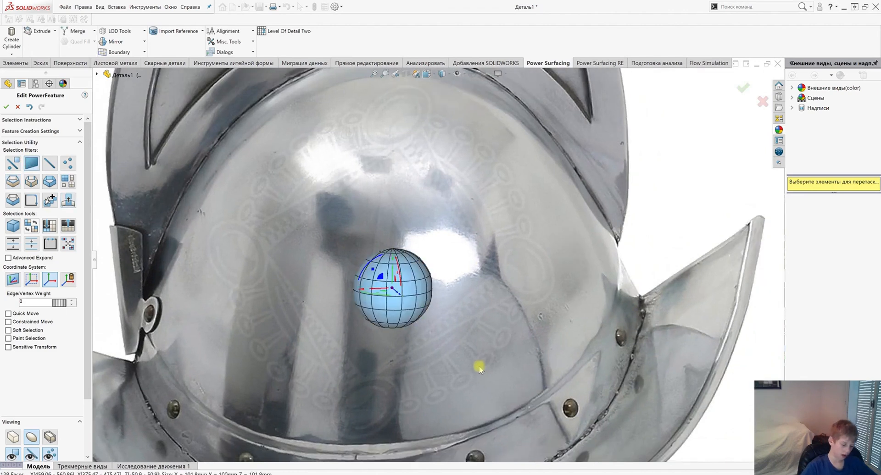
{"action": "key", "text": "ctrl+8"}
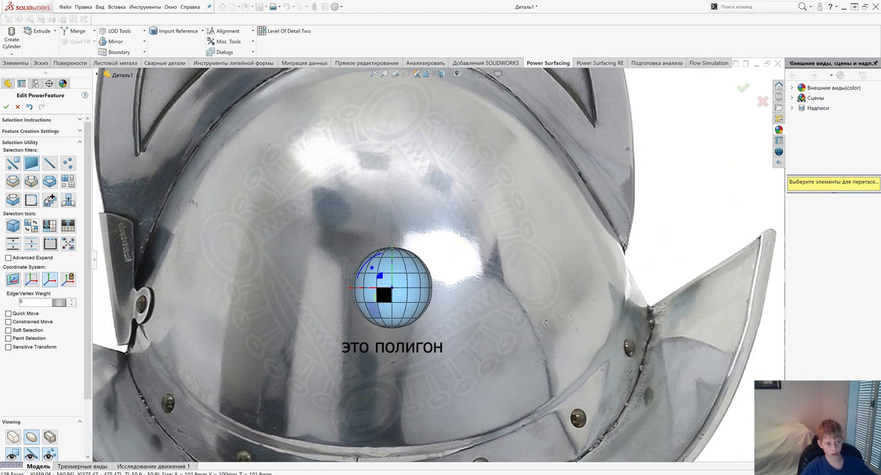
{"action": "left_click_drag", "start_coordinate": [393, 288], "coordinate": [28, 206]}
{"action": "scroll", "coordinate": [227, 278], "scroll_direction": "up", "scroll_amount": 5}
{"action": "scroll", "coordinate": [432, 270], "scroll_direction": "down", "scroll_amount": 2}
{"action": "left_click_drag", "start_coordinate": [418, 269], "coordinate": [393, 296]}
{"action": "left_click_drag", "start_coordinate": [421, 270], "coordinate": [405, 215]}
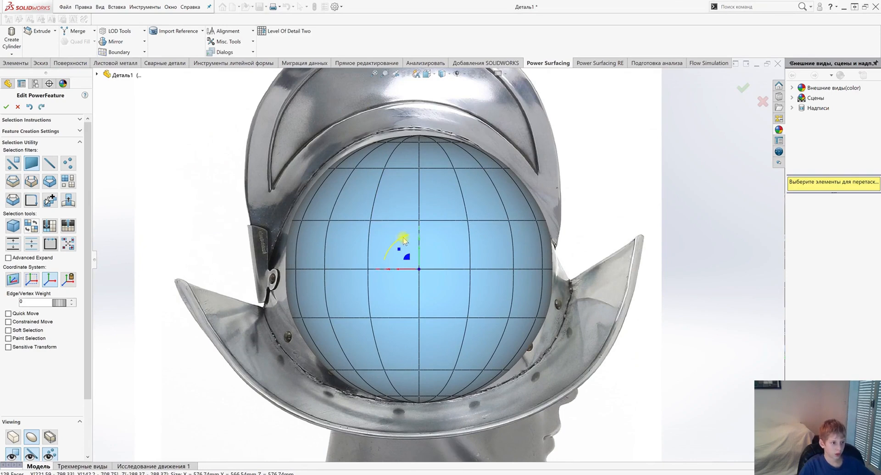
Rotate the sphere 90° about the Z axis and scale it up to about 613 × 624 × 624 mm
{"action": "left_click_drag", "start_coordinate": [401, 243], "coordinate": [471, 245]}
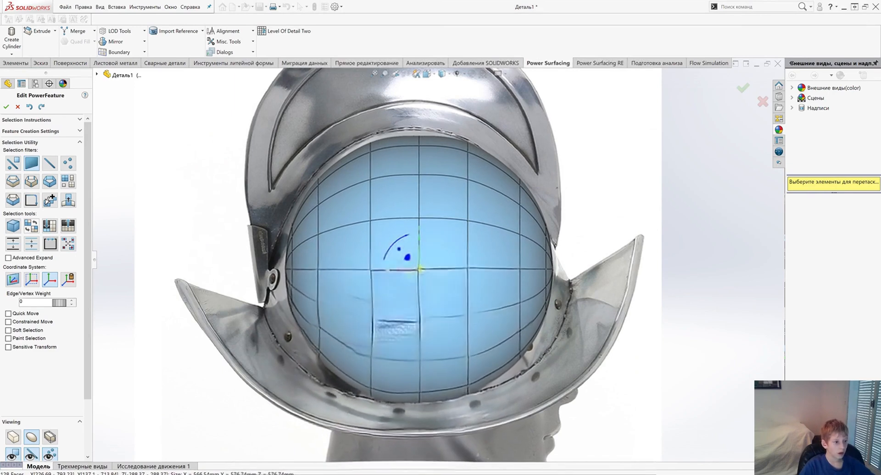
{"action": "left_click_drag", "start_coordinate": [420, 269], "coordinate": [411, 261]}
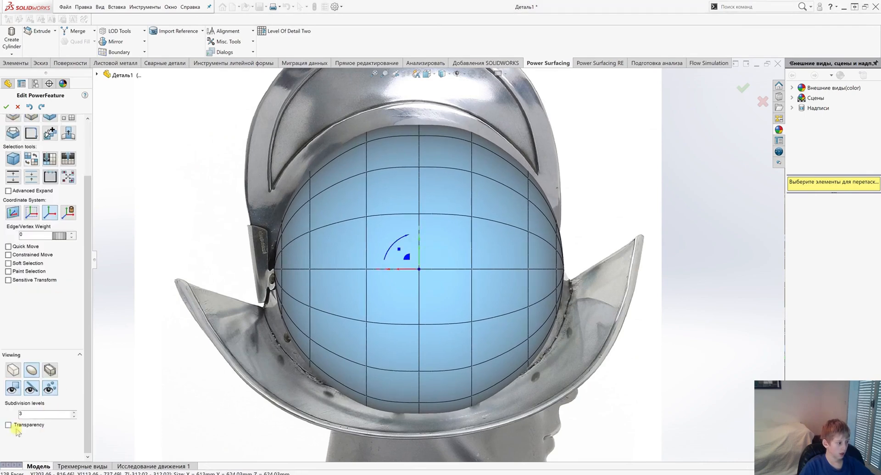
Turn on transparency for the body and set it to 70%
{"action": "left_click", "coordinate": [8, 425]}
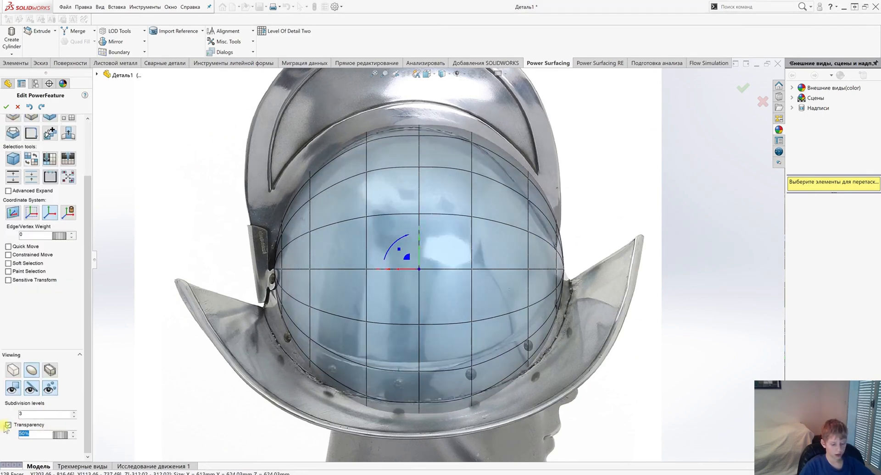
{"action": "type", "text": "70"}
{"action": "key", "text": "Return"}
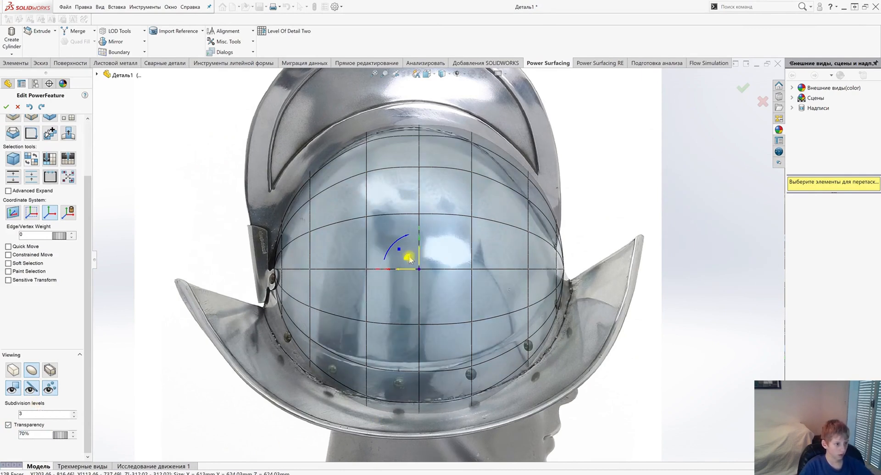
Shift the sphere about 10 mm along X and 9 mm down to fit the dome outline in the side-view image
{"action": "left_click_drag", "start_coordinate": [408, 260], "coordinate": [401, 260]}
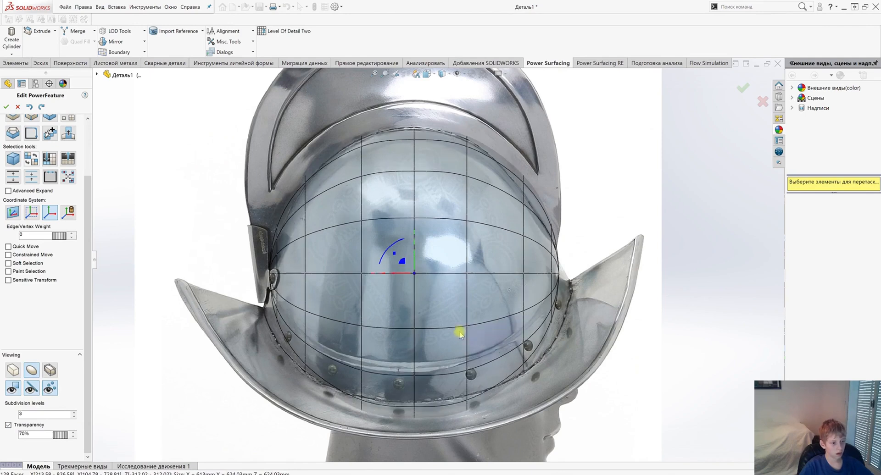
{"action": "scroll", "coordinate": [406, 269], "scroll_direction": "up", "scroll_amount": 2}
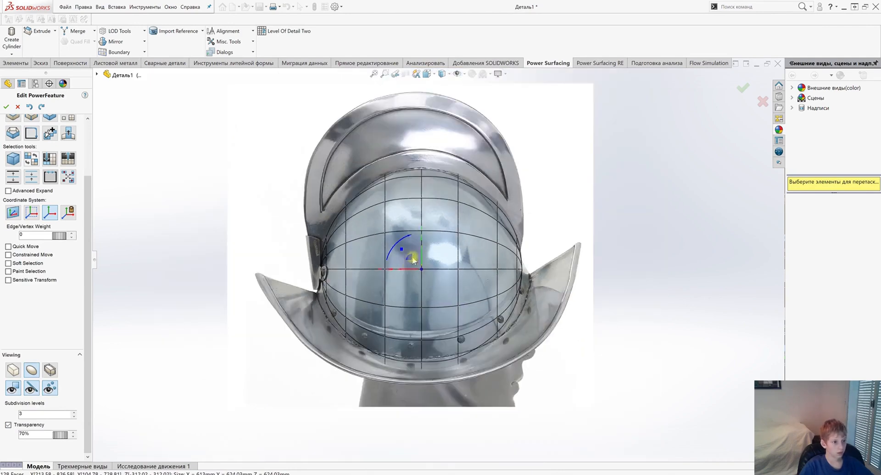
{"action": "scroll", "coordinate": [418, 241], "scroll_direction": "down", "scroll_amount": 2}
{"action": "scroll", "coordinate": [416, 264], "scroll_direction": "up", "scroll_amount": 5}
{"action": "middle_click_drag", "start_coordinate": [414, 277], "coordinate": [482, 274]}
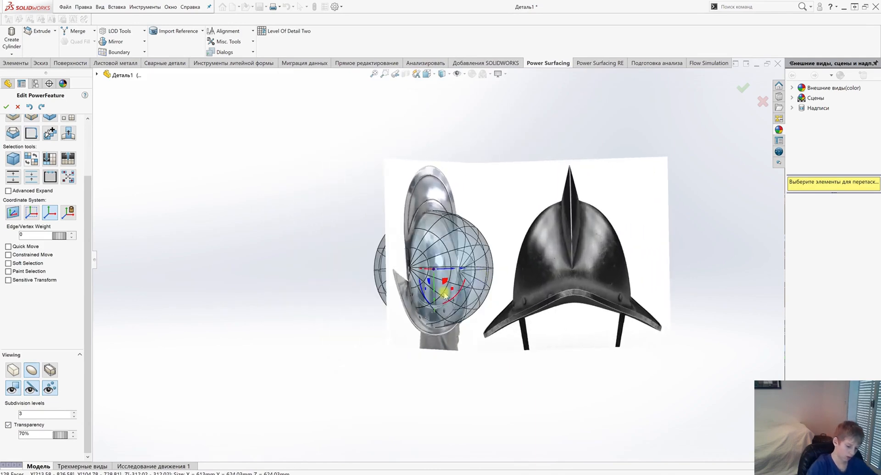
Move the sphere about 548 mm along Z to center it on the helmet dome in the front-view image
{"action": "key", "text": "ctrl+8"}
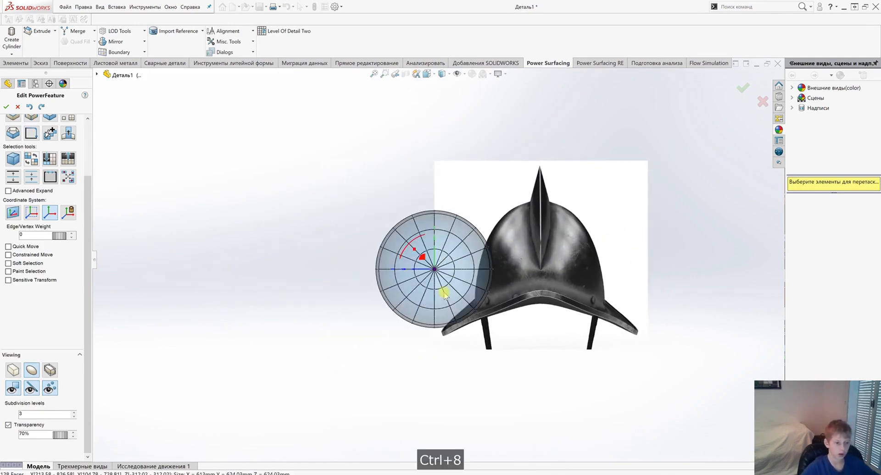
{"action": "scroll", "coordinate": [465, 266], "scroll_direction": "down", "scroll_amount": 4}
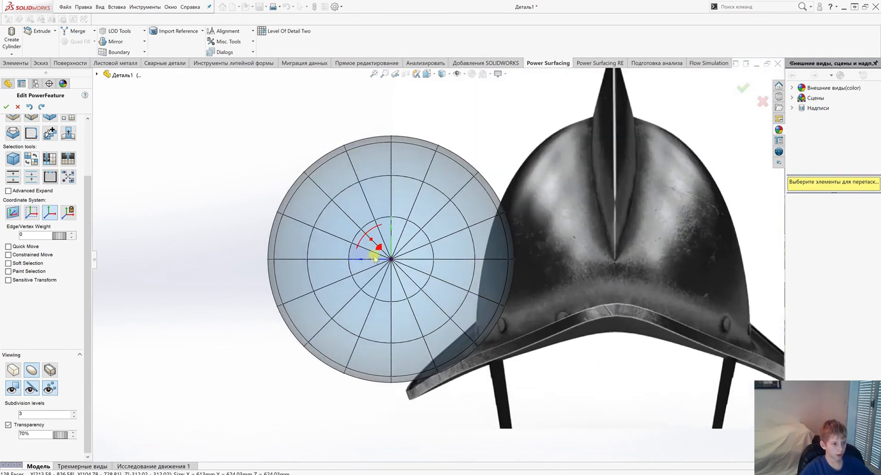
{"action": "left_click_drag", "start_coordinate": [371, 261], "coordinate": [593, 282]}
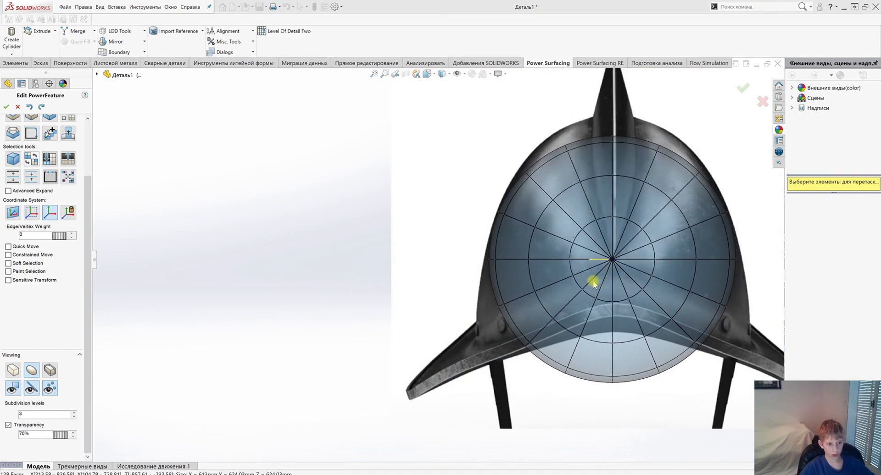
{"action": "scroll", "coordinate": [636, 268], "scroll_direction": "up", "scroll_amount": 3}
{"action": "scroll", "coordinate": [637, 268], "scroll_direction": "down", "scroll_amount": 3}
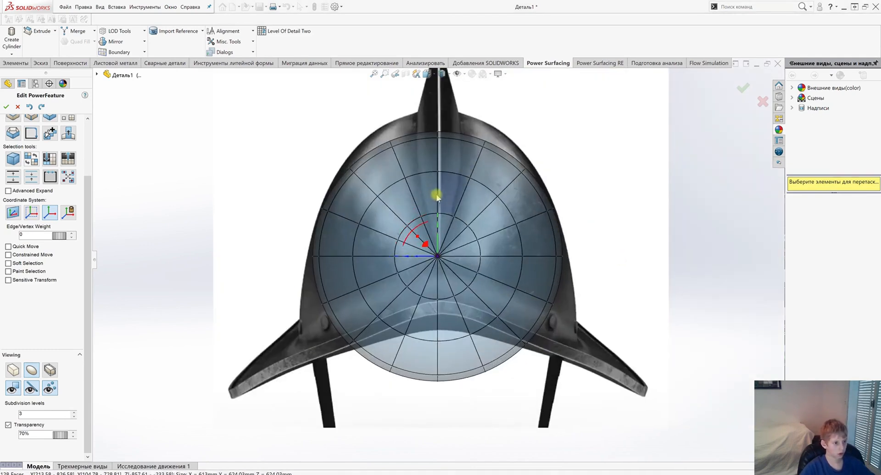
{"action": "scroll", "coordinate": [419, 224], "scroll_direction": "down", "scroll_amount": 3}
{"action": "left_click_drag", "start_coordinate": [418, 275], "coordinate": [412, 287]}
{"action": "scroll", "coordinate": [464, 281], "scroll_direction": "up", "scroll_amount": 3}
{"action": "scroll", "coordinate": [450, 241], "scroll_direction": "down", "scroll_amount": 3}
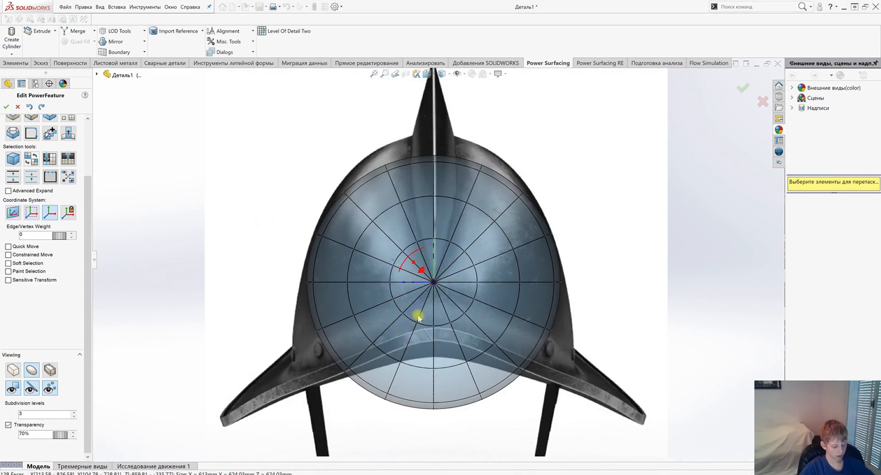
{"action": "scroll", "coordinate": [418, 317], "scroll_direction": "up", "scroll_amount": 2}
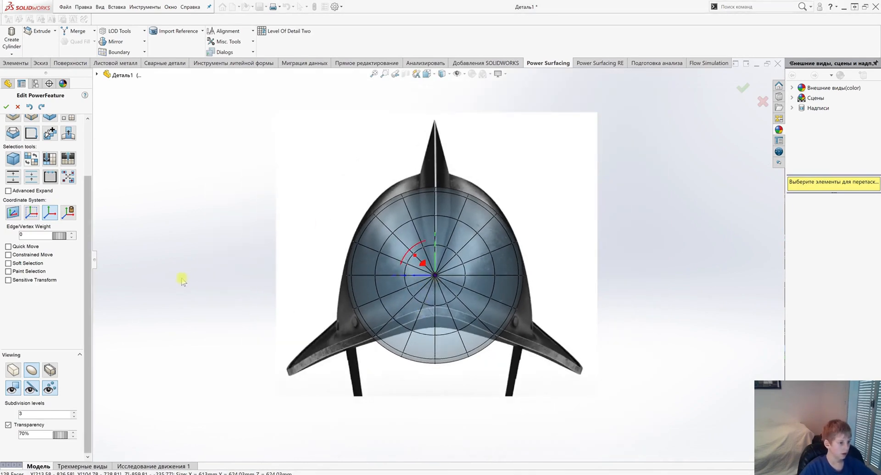
Select all faces of the sphere's left half as seen from the front and delete them, leaving a half sphere
{"action": "left_click", "coordinate": [291, 207]}
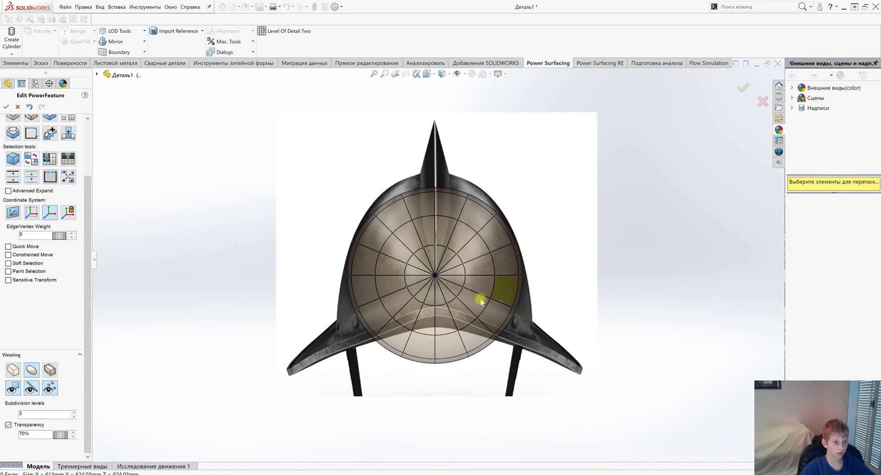
{"action": "mouse_move", "coordinate": [421, 280]}
{"action": "left_mouse_down"}
{"action": "mouse_move", "coordinate": [363, 132]}
{"action": "mouse_move", "coordinate": [403, 364]}
{"action": "left_mouse_up"}
{"action": "mouse_move", "coordinate": [324, 385]}
{"action": "left_mouse_down", "text": "shift"}
{"action": "mouse_move", "coordinate": [396, 221]}
{"action": "mouse_move", "coordinate": [417, 343]}
{"action": "left_mouse_up", "text": "shift"}
{"action": "middle_click_drag", "start_coordinate": [428, 260], "coordinate": [397, 237]}
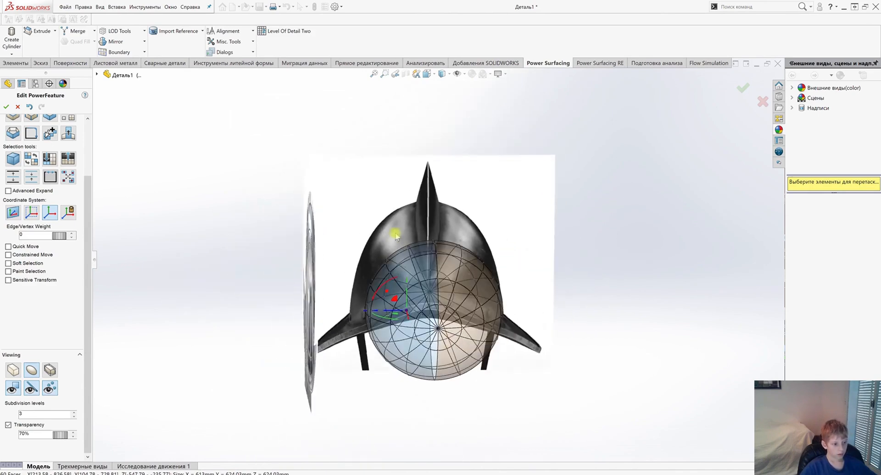
{"action": "middle_click_drag", "start_coordinate": [451, 403], "coordinate": [328, 260]}
{"action": "scroll", "coordinate": [448, 320], "scroll_direction": "down", "scroll_amount": 3}
{"action": "middle_click_drag", "start_coordinate": [447, 318], "coordinate": [503, 355]}
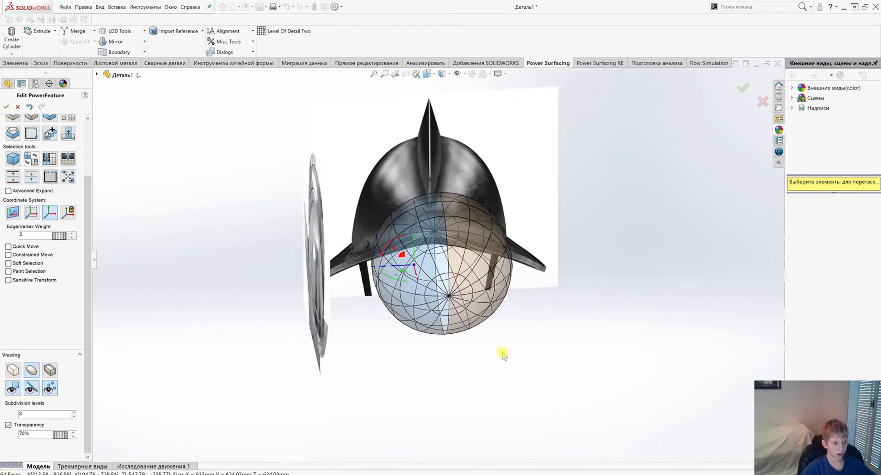
{"action": "left_click", "coordinate": [515, 297]}
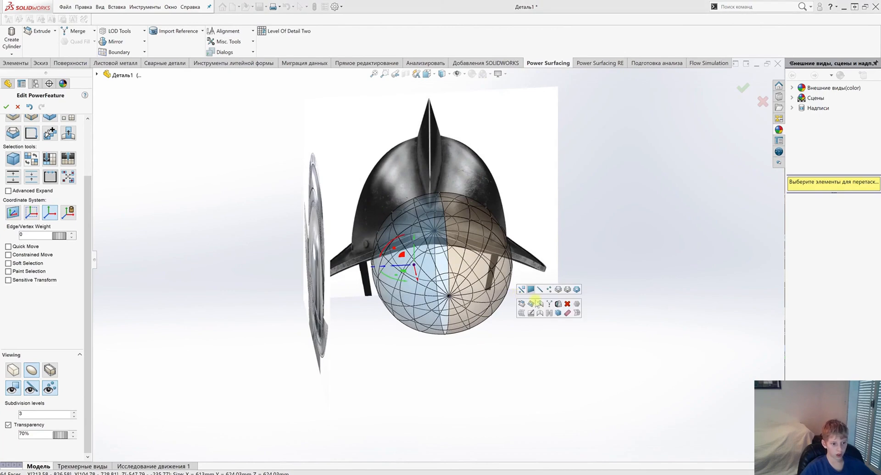
{"action": "left_click", "coordinate": [568, 304]}
{"action": "middle_click_drag", "start_coordinate": [529, 353], "coordinate": [516, 301]}
{"action": "scroll", "coordinate": [516, 349], "scroll_direction": "down", "scroll_amount": 1}
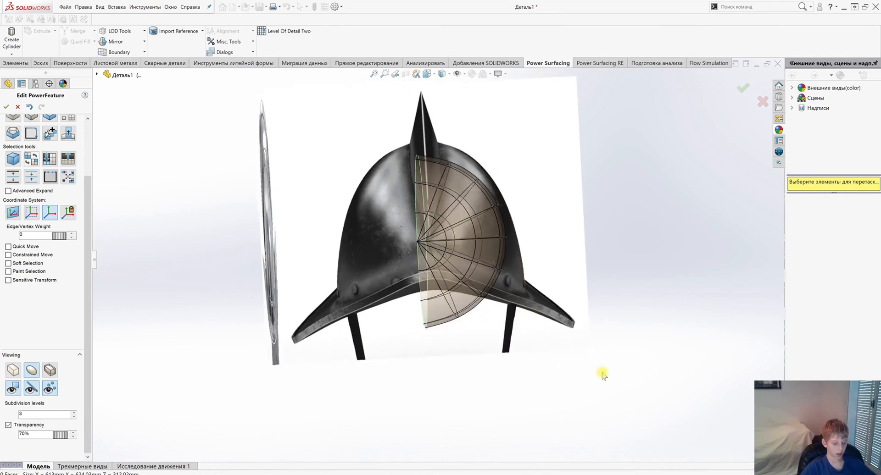
Select all faces in the lower half of the remaining half sphere and delete them, leaving a quarter dome
{"action": "key", "text": "ctrl+8"}
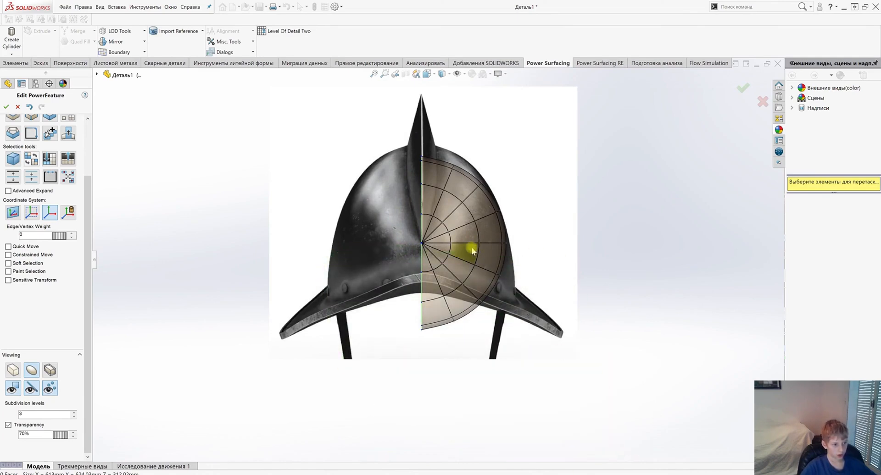
{"action": "left_click", "coordinate": [447, 248], "text": "shift"}
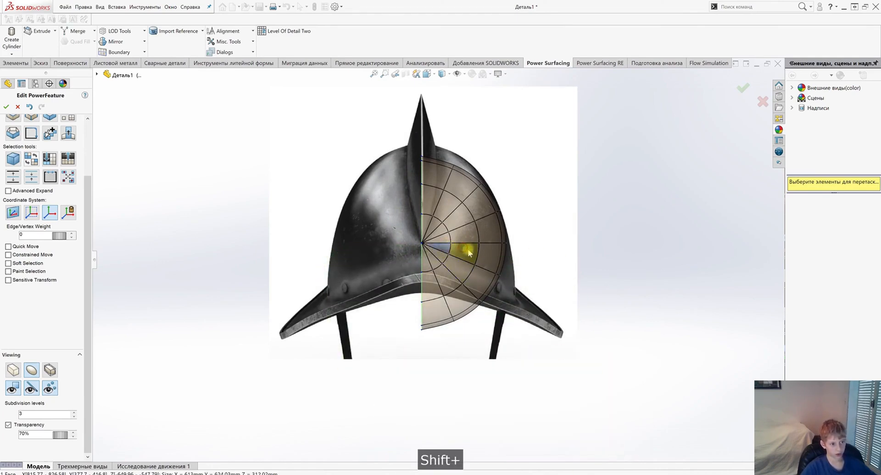
{"action": "left_click_drag", "start_coordinate": [522, 268], "coordinate": [468, 261], "text": "shift"}
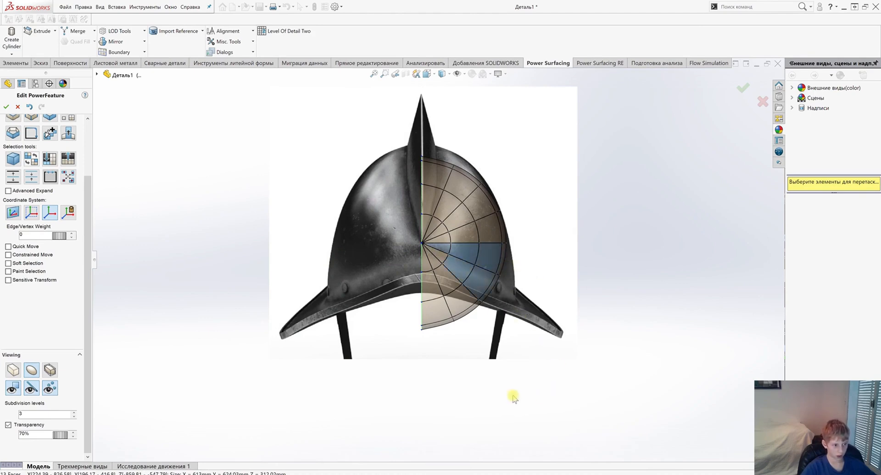
{"action": "left_click", "coordinate": [449, 302], "text": "shift"}
{"action": "left_click_drag", "start_coordinate": [467, 358], "coordinate": [409, 315], "text": "shift"}
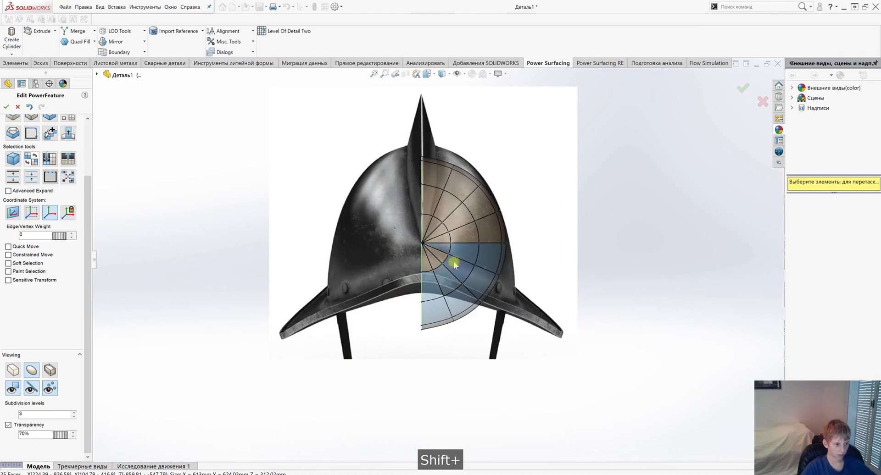
{"action": "middle_click_drag", "start_coordinate": [439, 289], "coordinate": [494, 291]}
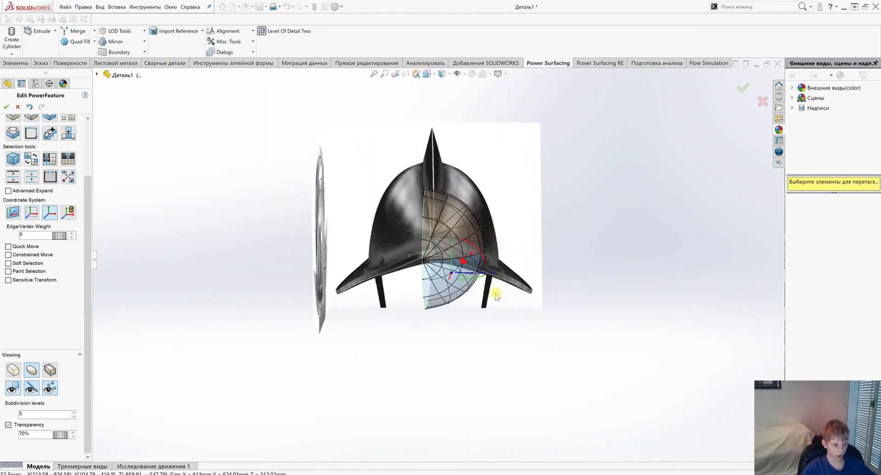
{"action": "right_click", "coordinate": [503, 300]}
{"action": "left_click", "coordinate": [544, 300]}
{"action": "scroll", "coordinate": [467, 250], "scroll_direction": "down", "scroll_amount": 6}
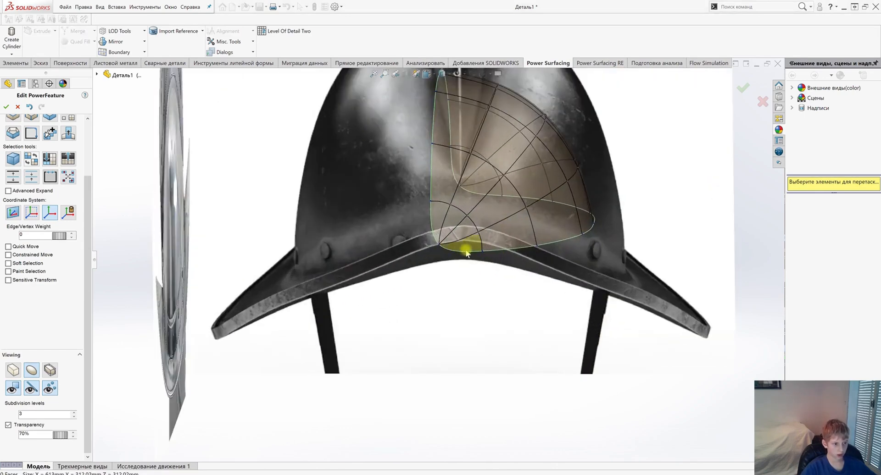
Set the edge/vertex weight to 100 for the two pole vertices at the quarter dome's front and back corners
{"action": "left_click", "coordinate": [438, 247]}
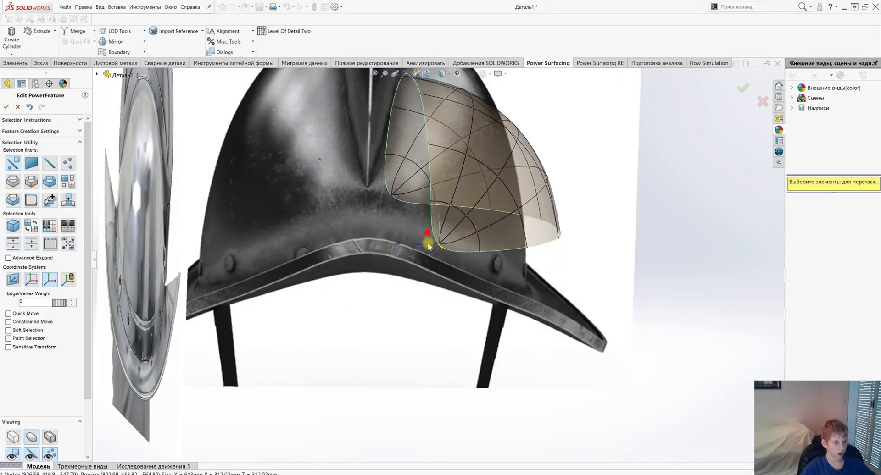
{"action": "left_click", "coordinate": [390, 197], "text": "shift"}
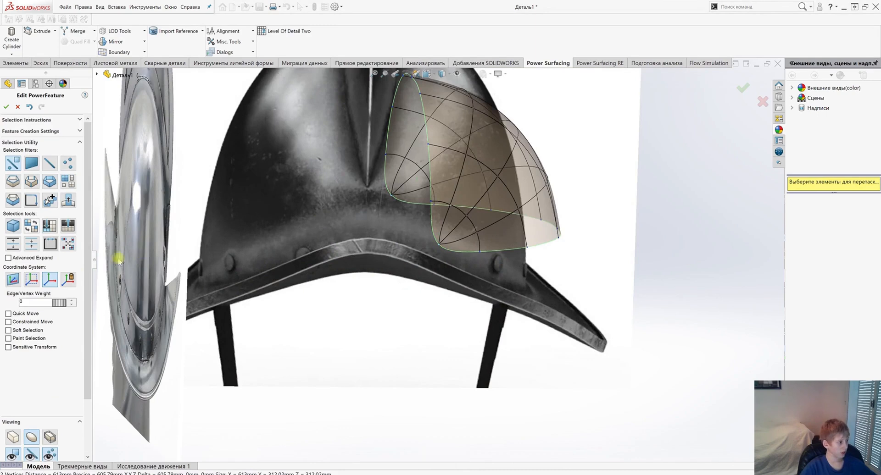
{"action": "type", "text": "100"}
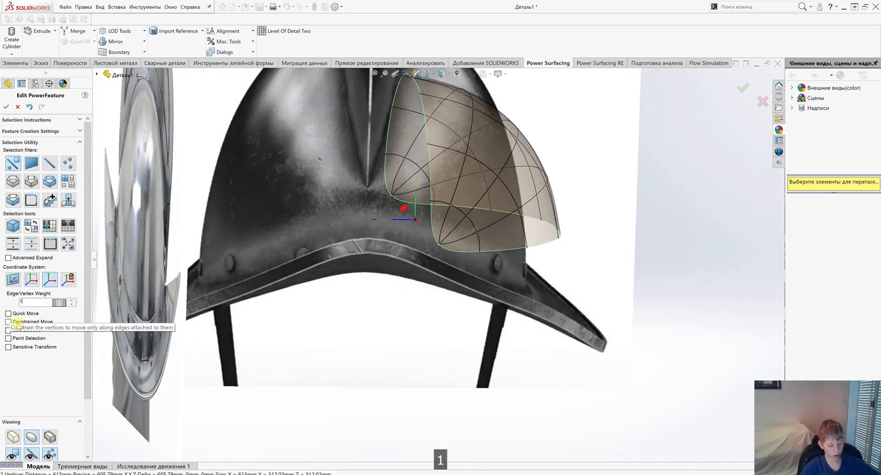
{"action": "key", "text": "Return"}
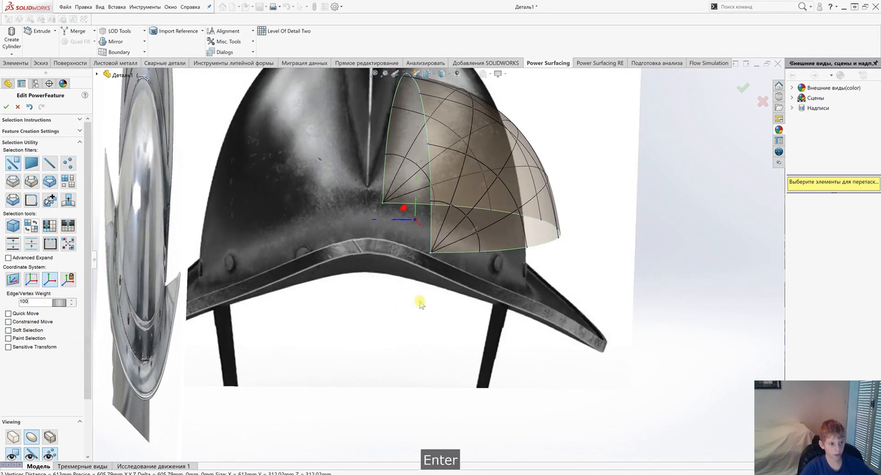
{"action": "scroll", "coordinate": [419, 356], "scroll_direction": "up", "scroll_amount": 4}
Select the eight bottom boundary edges of the quarter dome and tilt them so the outer side slopes down along the front-view dome outline
{"action": "left_click", "coordinate": [440, 351]}
{"action": "scroll", "coordinate": [438, 245], "scroll_direction": "down", "scroll_amount": 2}
{"action": "middle_click_drag", "start_coordinate": [477, 305], "coordinate": [448, 255]}
{"action": "left_click", "coordinate": [471, 259]}
{"action": "left_click", "coordinate": [491, 260], "text": "shift"}
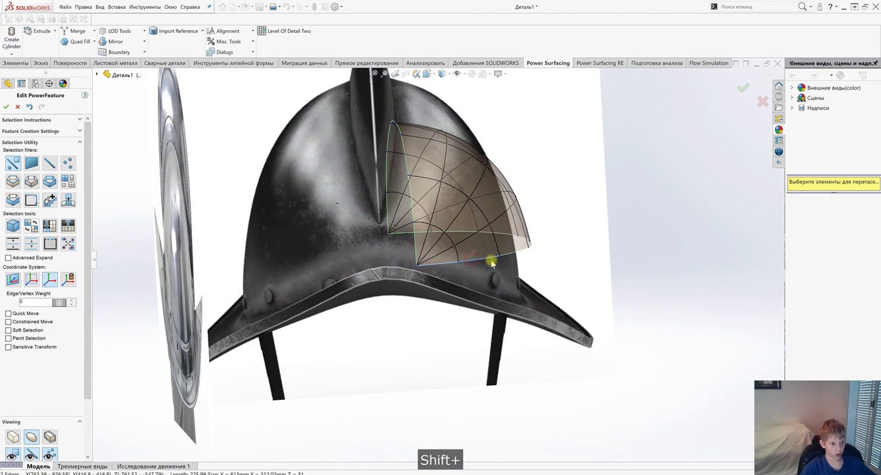
{"action": "middle_click_drag", "start_coordinate": [527, 249], "coordinate": [597, 238]}
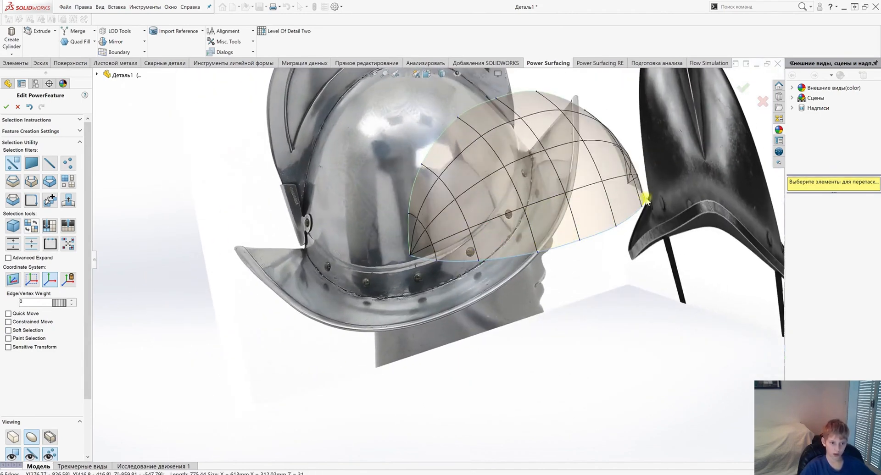
{"action": "middle_click_drag", "start_coordinate": [615, 203], "coordinate": [677, 182]}
{"action": "middle_click_drag", "start_coordinate": [604, 249], "coordinate": [702, 215]}
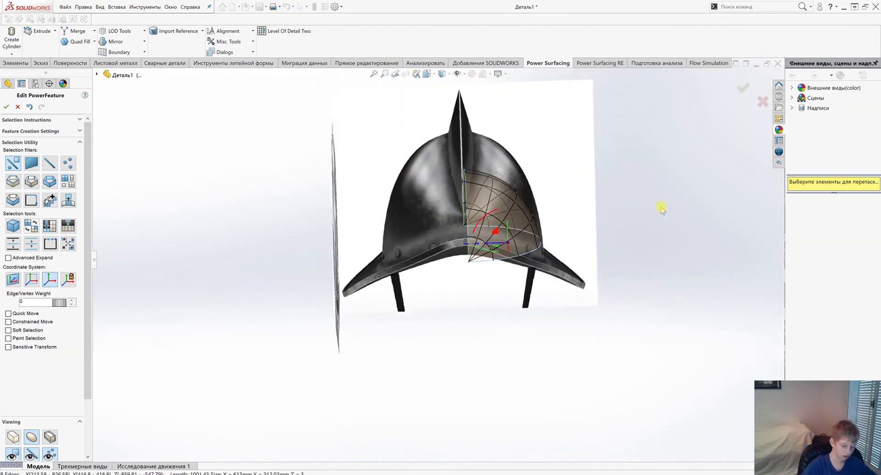
{"action": "key", "text": "ctrl+b"}
{"action": "scroll", "coordinate": [545, 252], "scroll_direction": "down", "scroll_amount": 3}
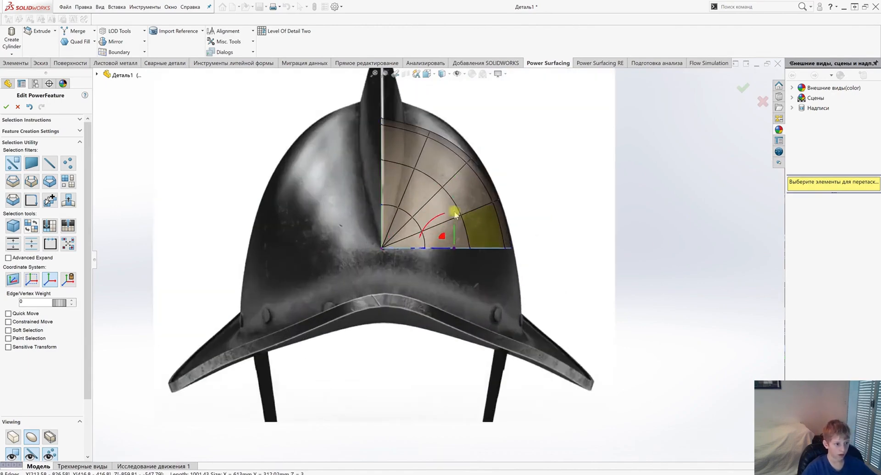
{"action": "scroll", "coordinate": [454, 214], "scroll_direction": "down", "scroll_amount": 2}
{"action": "left_click_drag", "start_coordinate": [417, 255], "coordinate": [432, 280]}
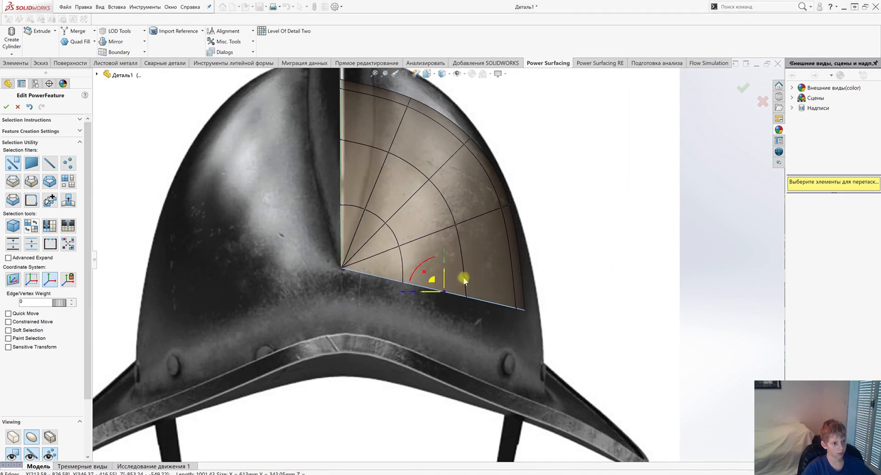
{"action": "scroll", "coordinate": [464, 278], "scroll_direction": "up", "scroll_amount": 2}
Undo the last vertex change and shift the lowest row of outer side vertices above the base about 8 mm outward to the front-view outline
{"action": "key", "text": "ctrl+z"}
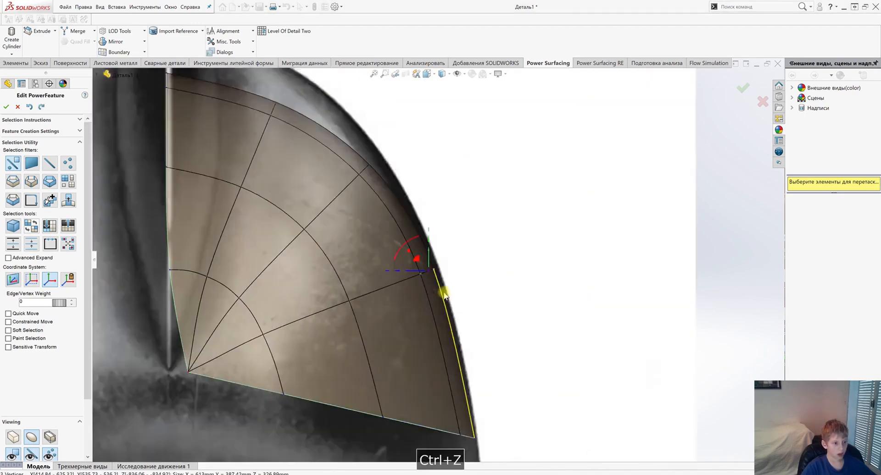
{"action": "scroll", "coordinate": [442, 291], "scroll_direction": "down", "scroll_amount": 1}
{"action": "scroll", "coordinate": [416, 278], "scroll_direction": "up", "scroll_amount": 5}
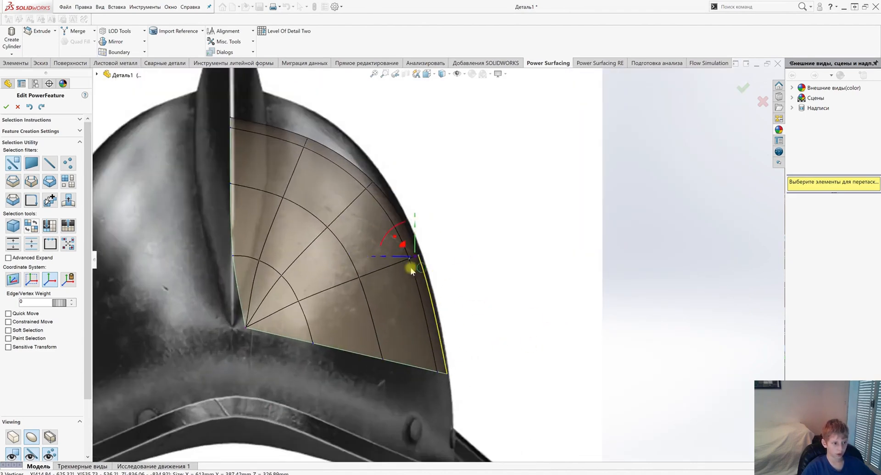
{"action": "middle_click_drag", "start_coordinate": [412, 265], "coordinate": [586, 250]}
{"action": "left_click", "coordinate": [584, 248], "text": "ctrl"}
{"action": "key", "text": "ctrl+4"}
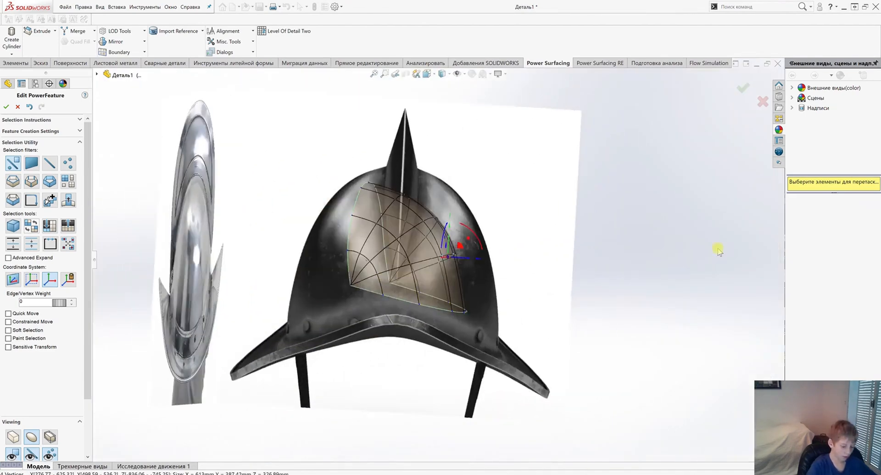
{"action": "scroll", "coordinate": [474, 273], "scroll_direction": "down", "scroll_amount": 5}
{"action": "scroll", "coordinate": [431, 247], "scroll_direction": "up", "scroll_amount": 3}
{"action": "scroll", "coordinate": [430, 227], "scroll_direction": "down", "scroll_amount": 4}
{"action": "left_click", "coordinate": [403, 280], "text": "ctrl"}
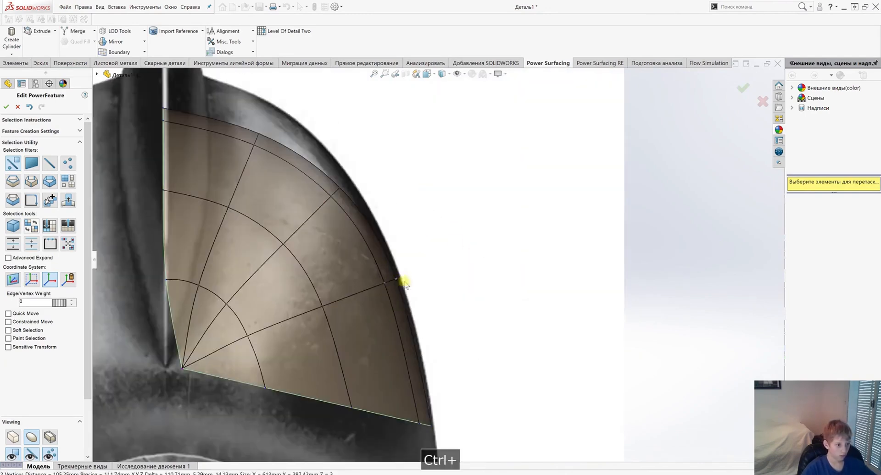
{"action": "middle_click_drag", "start_coordinate": [404, 281], "coordinate": [342, 275]}
{"action": "left_click", "coordinate": [460, 269], "text": "ctrl"}
{"action": "scroll", "coordinate": [464, 270], "scroll_direction": "up", "scroll_amount": 3}
{"action": "middle_click_drag", "start_coordinate": [642, 269], "coordinate": [728, 267]}
{"action": "scroll", "coordinate": [436, 197], "scroll_direction": "down", "scroll_amount": 6}
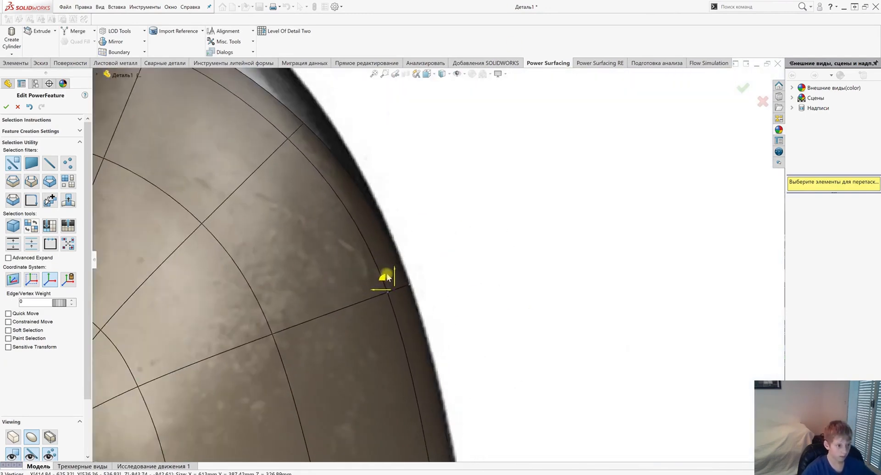
{"action": "scroll", "coordinate": [379, 281], "scroll_direction": "up", "scroll_amount": 2}
Select the three vertices of the next row up and move them slightly outward to match the front-view dome outline
{"action": "middle_click_drag", "start_coordinate": [442, 259], "coordinate": [470, 245]}
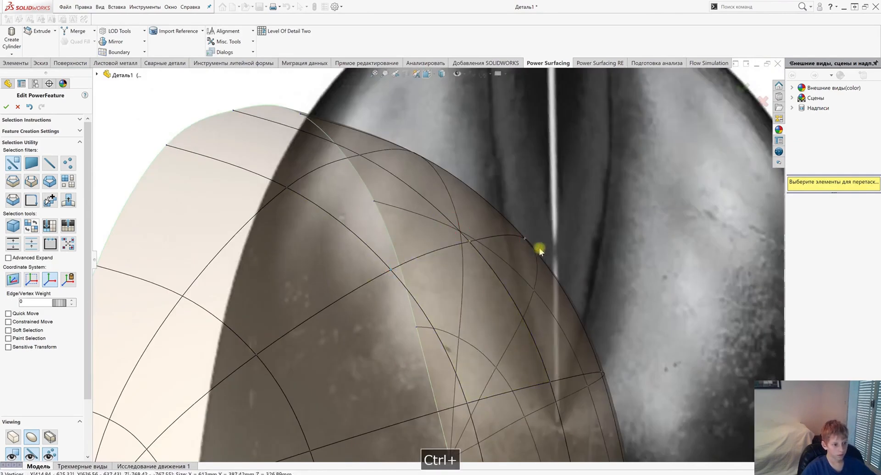
{"action": "scroll", "coordinate": [539, 247], "scroll_direction": "up", "scroll_amount": 3}
{"action": "key", "text": "ctrl+8"}
{"action": "scroll", "coordinate": [459, 266], "scroll_direction": "down", "scroll_amount": 4}
{"action": "left_click_drag", "start_coordinate": [367, 298], "coordinate": [374, 294]}
{"action": "scroll", "coordinate": [418, 309], "scroll_direction": "up", "scroll_amount": 4}
{"action": "scroll", "coordinate": [412, 275], "scroll_direction": "down", "scroll_amount": 3}
Select the three vertices of the uppermost row beside the dome's centerline to fit them to the front-view outline
{"action": "left_click", "coordinate": [402, 278]}
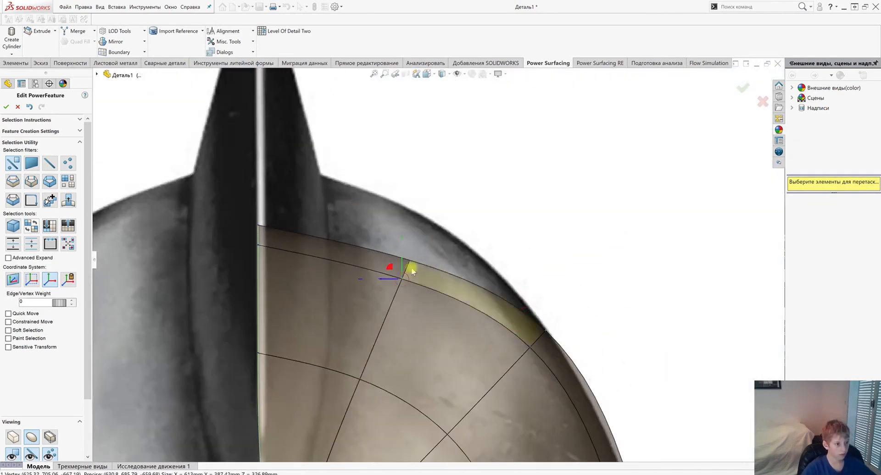
{"action": "middle_click_drag", "start_coordinate": [411, 268], "coordinate": [450, 249]}
{"action": "left_click", "coordinate": [450, 250], "text": "ctrl"}
{"action": "left_click", "coordinate": [500, 244], "text": "ctrl"}
{"action": "key", "text": "ctrl+8"}
{"action": "scroll", "coordinate": [541, 271], "scroll_direction": "down", "scroll_amount": 4}
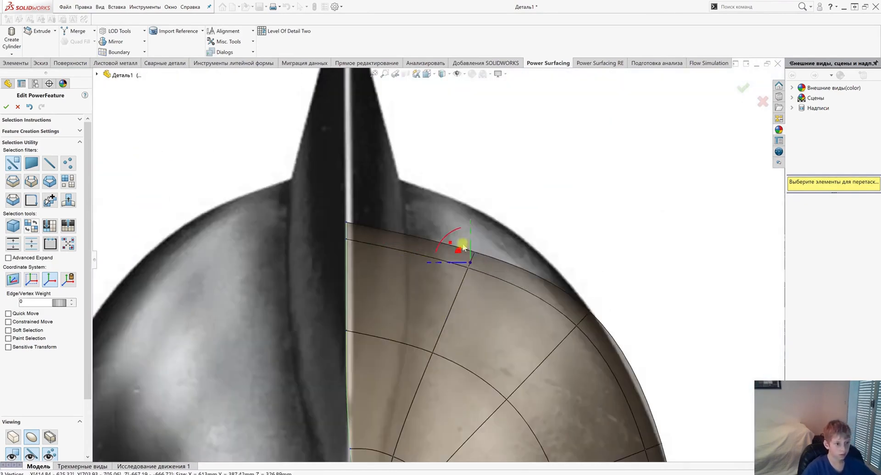
{"action": "scroll", "coordinate": [301, 173], "scroll_direction": "down", "scroll_amount": 3}
Fit the two uppermost rows of three side vertices to the dome outline in the front view
{"action": "middle_click_drag", "start_coordinate": [494, 277], "coordinate": [537, 279]}
{"action": "left_click", "coordinate": [417, 319]}
{"action": "middle_click_drag", "start_coordinate": [417, 320], "coordinate": [633, 294]}
{"action": "scroll", "coordinate": [409, 335], "scroll_direction": "up", "scroll_amount": 3}
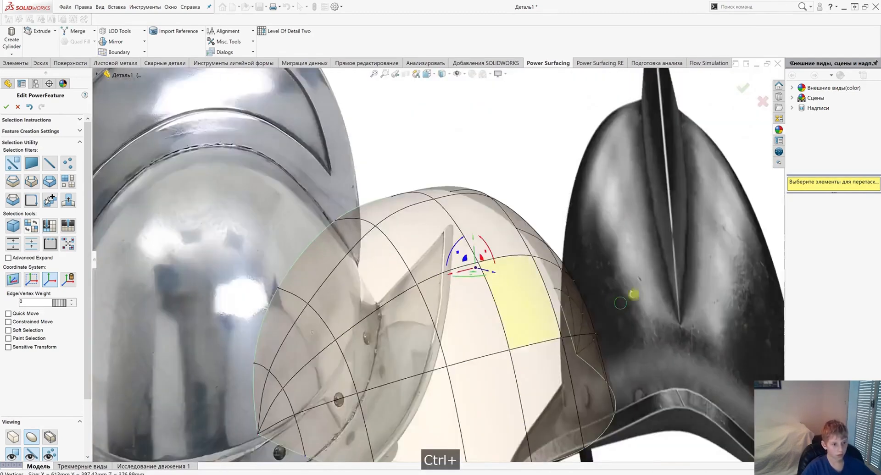
{"action": "key", "text": "ctrl+8"}
{"action": "scroll", "coordinate": [370, 216], "scroll_direction": "down", "scroll_amount": 5}
{"action": "scroll", "coordinate": [346, 196], "scroll_direction": "up", "scroll_amount": 5}
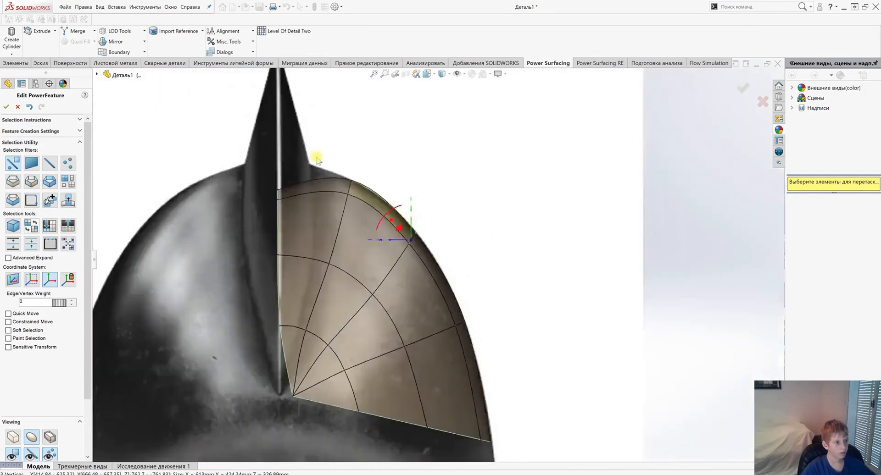
Select the top centerline vertices of the quarter dome and raise them to the front-view dome outline
{"action": "scroll", "coordinate": [312, 161], "scroll_direction": "down", "scroll_amount": 3}
{"action": "left_click", "coordinate": [291, 225], "text": "ctrl"}
{"action": "middle_click_drag", "start_coordinate": [287, 241], "coordinate": [315, 186]}
{"action": "left_click", "coordinate": [315, 186], "text": "ctrl"}
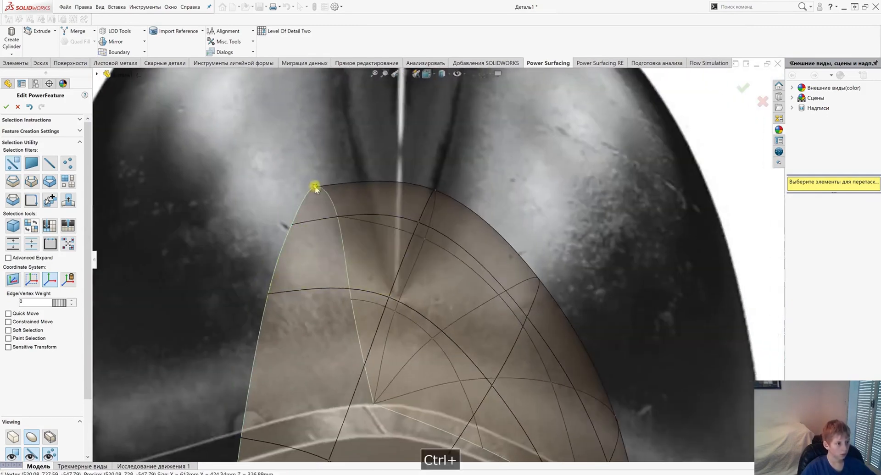
{"action": "key", "text": "ctrl+8"}
{"action": "left_click", "coordinate": [434, 199], "text": "ctrl"}
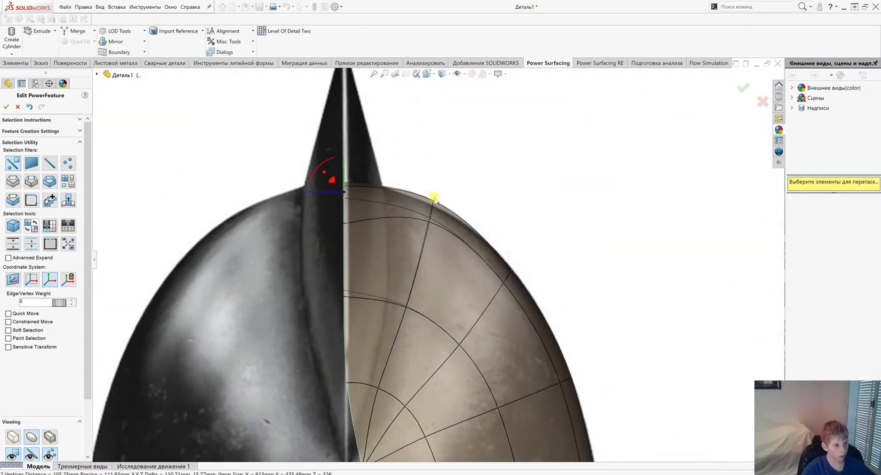
Select the three vertices beside the top centerline and move them up onto the front-view dome outline
{"action": "scroll", "coordinate": [428, 212], "scroll_direction": "down", "scroll_amount": 5}
{"action": "left_click", "coordinate": [485, 158]}
{"action": "left_click", "coordinate": [447, 199]}
{"action": "middle_click_drag", "start_coordinate": [448, 199], "coordinate": [624, 201]}
{"action": "left_click", "coordinate": [544, 197], "text": "ctrl"}
{"action": "left_click", "coordinate": [624, 202], "text": "ctrl"}
{"action": "key", "text": "ctrl+8"}
{"action": "left_click_drag", "start_coordinate": [354, 290], "coordinate": [348, 300]}
{"action": "scroll", "coordinate": [428, 316], "scroll_direction": "up", "scroll_amount": 10}
{"action": "scroll", "coordinate": [396, 356], "scroll_direction": "down", "scroll_amount": 4}
{"action": "scroll", "coordinate": [395, 355], "scroll_direction": "up", "scroll_amount": 2}
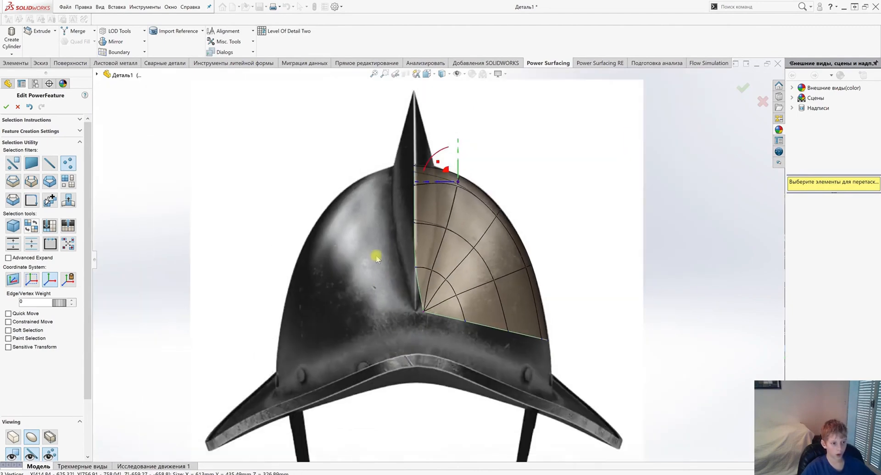
Try to adjust the dome's top centerline vertices against the side-view reference image
{"action": "scroll", "coordinate": [375, 256], "scroll_direction": "up", "scroll_amount": 2}
{"action": "middle_click_drag", "start_coordinate": [412, 243], "coordinate": [345, 292]}
{"action": "middle_click_drag", "start_coordinate": [493, 209], "coordinate": [515, 218]}
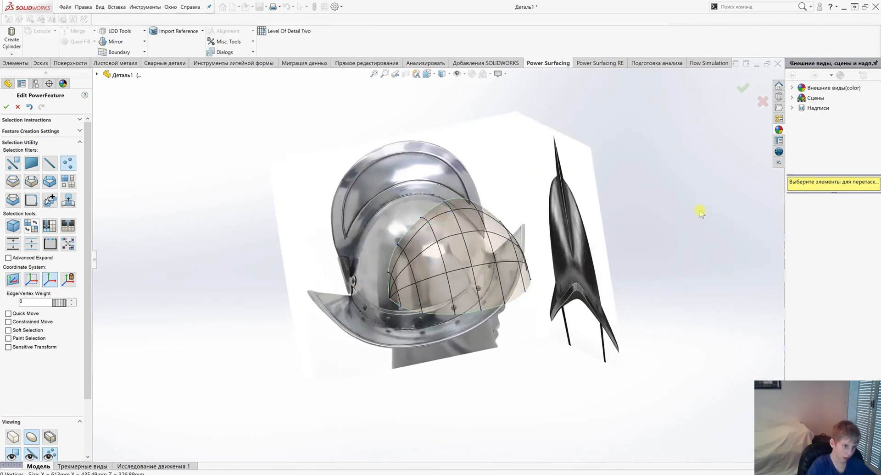
{"action": "key", "text": "ctrl+8"}
{"action": "scroll", "coordinate": [517, 184], "scroll_direction": "down", "scroll_amount": 6}
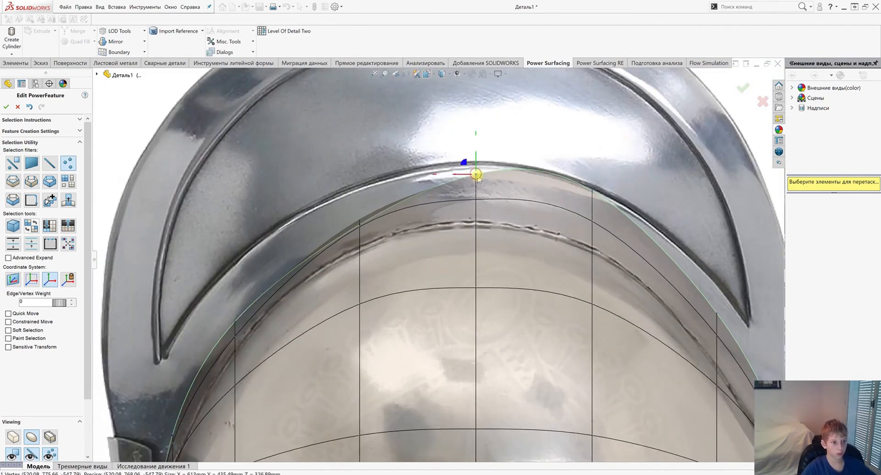
{"action": "left_click_drag", "start_coordinate": [463, 177], "coordinate": [445, 244]}
{"action": "middle_click_drag", "start_coordinate": [569, 238], "coordinate": [521, 421]}
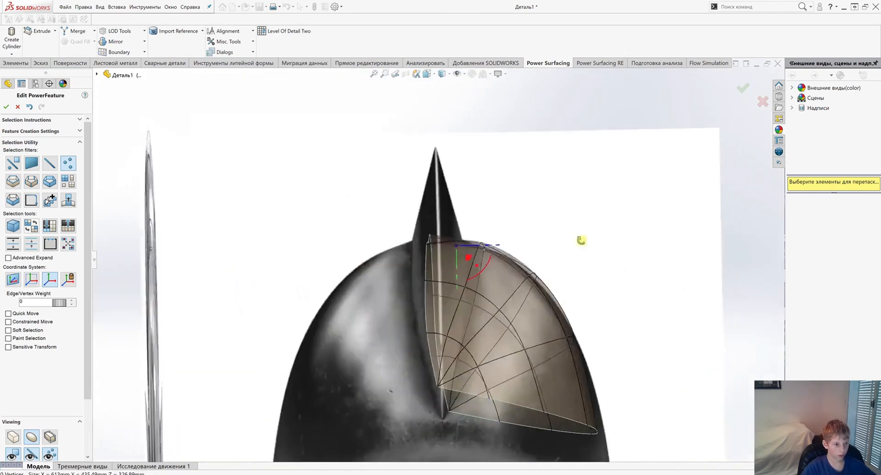
{"action": "key", "text": "ctrl+z"}
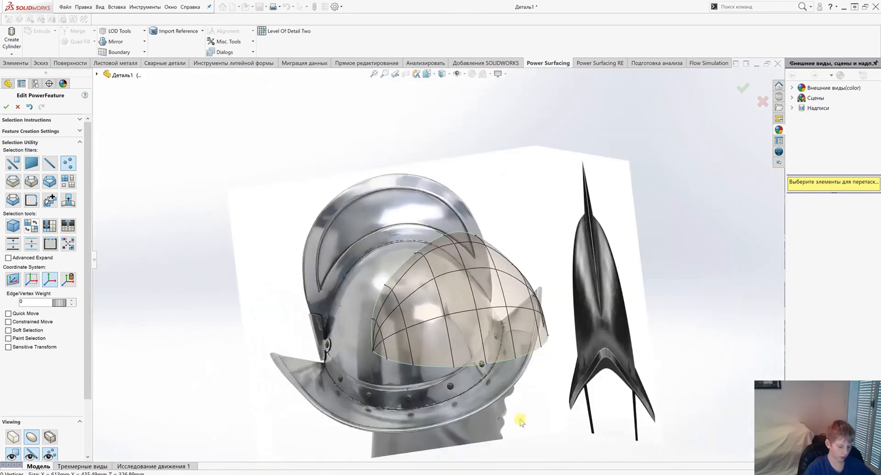
{"action": "key", "text": "ctrl+8"}
{"action": "scroll", "coordinate": [385, 277], "scroll_direction": "down", "scroll_amount": 3}
{"action": "key", "text": "ctrl+z"}
Move the upper rear boundary vertices of the dome outward to match the dome outline in the side view
{"action": "scroll", "coordinate": [385, 288], "scroll_direction": "down", "scroll_amount": 4}
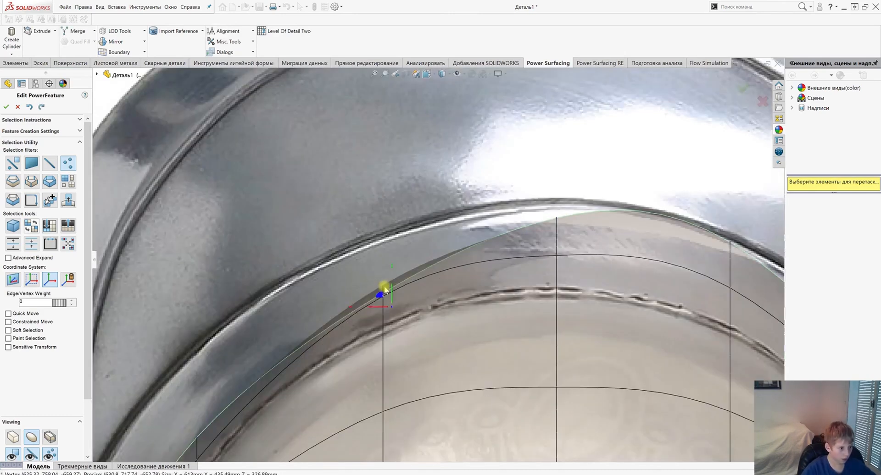
{"action": "middle_click_drag", "start_coordinate": [387, 299], "coordinate": [523, 324]}
{"action": "scroll", "coordinate": [523, 324], "scroll_direction": "up", "scroll_amount": 4}
{"action": "key", "text": "ctrl+8"}
{"action": "scroll", "coordinate": [392, 242], "scroll_direction": "down", "scroll_amount": 4}
{"action": "left_click_drag", "start_coordinate": [379, 240], "coordinate": [405, 288]}
{"action": "scroll", "coordinate": [357, 183], "scroll_direction": "up", "scroll_amount": 2}
{"action": "scroll", "coordinate": [376, 211], "scroll_direction": "down", "scroll_amount": 3}
{"action": "scroll", "coordinate": [376, 339], "scroll_direction": "up", "scroll_amount": 3}
{"action": "left_click", "coordinate": [367, 347]}
{"action": "scroll", "coordinate": [373, 336], "scroll_direction": "down", "scroll_amount": 7}
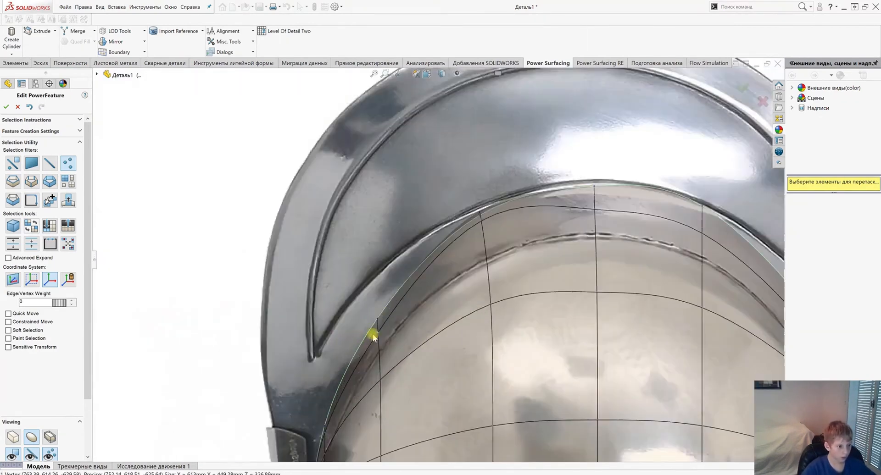
{"action": "left_click", "coordinate": [395, 302]}
Undo the last vertex adjustment and check the upper rear and front vertices against the side-view dome outline
{"action": "scroll", "coordinate": [411, 259], "scroll_direction": "up", "scroll_amount": 7}
{"action": "scroll", "coordinate": [474, 211], "scroll_direction": "up", "scroll_amount": 3}
{"action": "middle_click_drag", "start_coordinate": [477, 213], "coordinate": [509, 216]}
{"action": "left_click", "coordinate": [440, 232]}
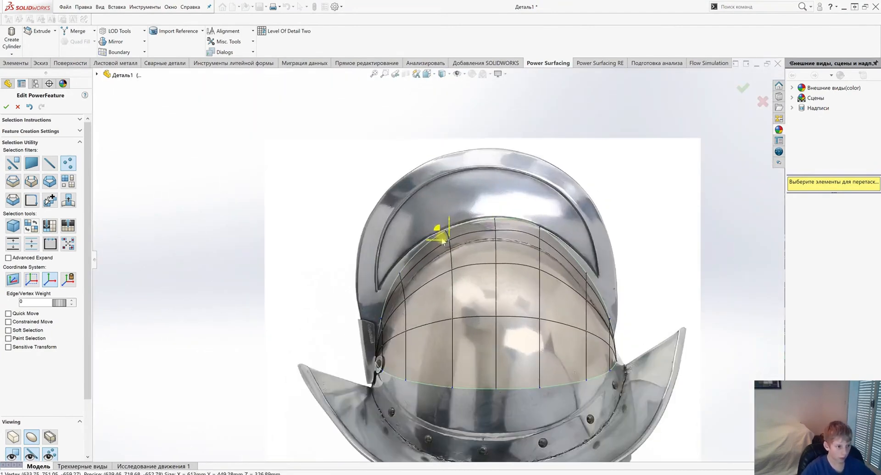
{"action": "scroll", "coordinate": [434, 239], "scroll_direction": "down", "scroll_amount": 5}
{"action": "middle_click_drag", "start_coordinate": [431, 241], "coordinate": [659, 280]}
{"action": "scroll", "coordinate": [514, 250], "scroll_direction": "up", "scroll_amount": 6}
{"action": "key", "text": "ctrl+1"}
{"action": "key", "text": "ctrl+z"}
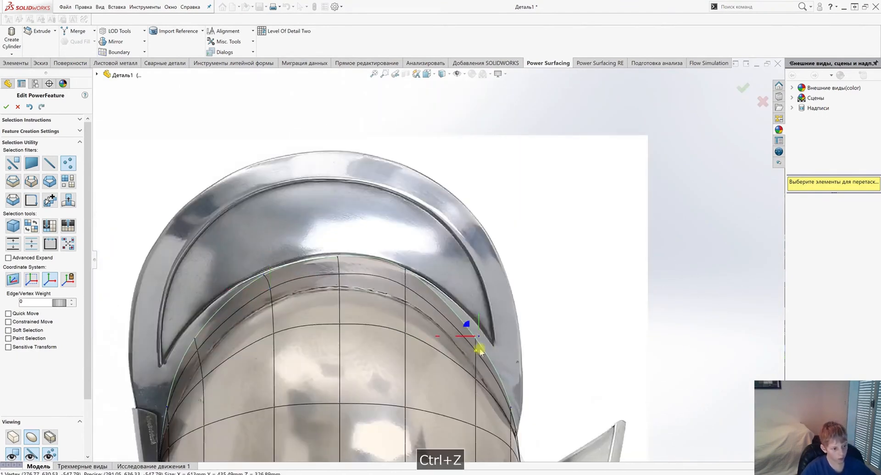
{"action": "scroll", "coordinate": [456, 335], "scroll_direction": "up", "scroll_amount": 5}
{"action": "middle_click_drag", "start_coordinate": [472, 353], "coordinate": [539, 361]}
{"action": "left_click", "coordinate": [539, 362]}
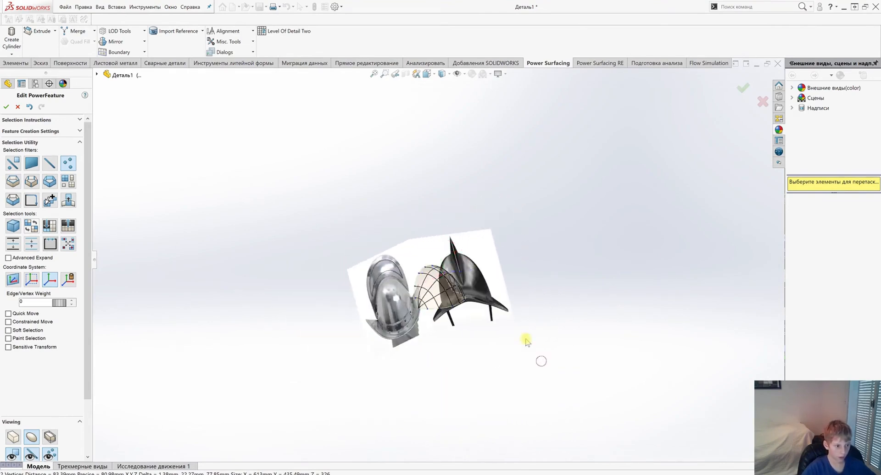
Select the eight boundary edges along the bottom of the quarter dome
{"action": "scroll", "coordinate": [440, 313], "scroll_direction": "down", "scroll_amount": 5}
{"action": "middle_click_drag", "start_coordinate": [447, 317], "coordinate": [481, 298]}
{"action": "scroll", "coordinate": [481, 298], "scroll_direction": "down", "scroll_amount": 4}
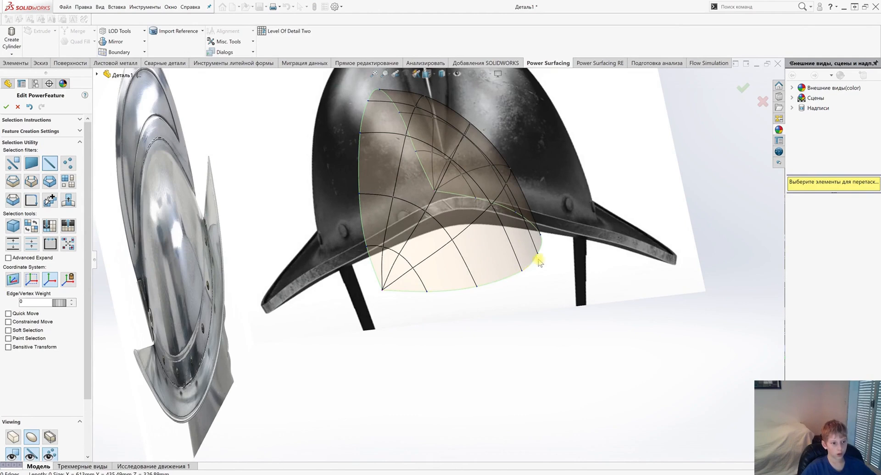
{"action": "middle_click_drag", "start_coordinate": [538, 251], "coordinate": [538, 260]}
{"action": "middle_click_drag", "start_coordinate": [554, 213], "coordinate": [400, 289]}
{"action": "left_click", "coordinate": [403, 293]}
{"action": "left_click", "coordinate": [454, 292], "text": "shift"}
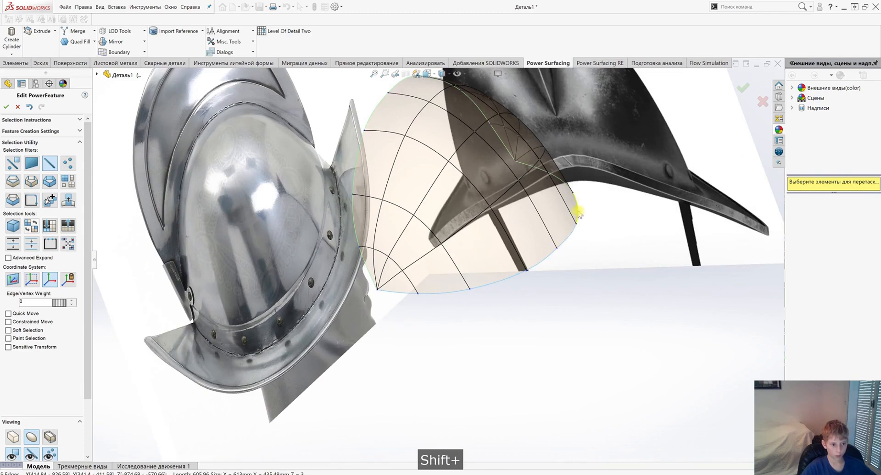
{"action": "middle_click_drag", "start_coordinate": [576, 186], "coordinate": [603, 165]}
{"action": "left_click", "coordinate": [615, 138], "text": "shift"}
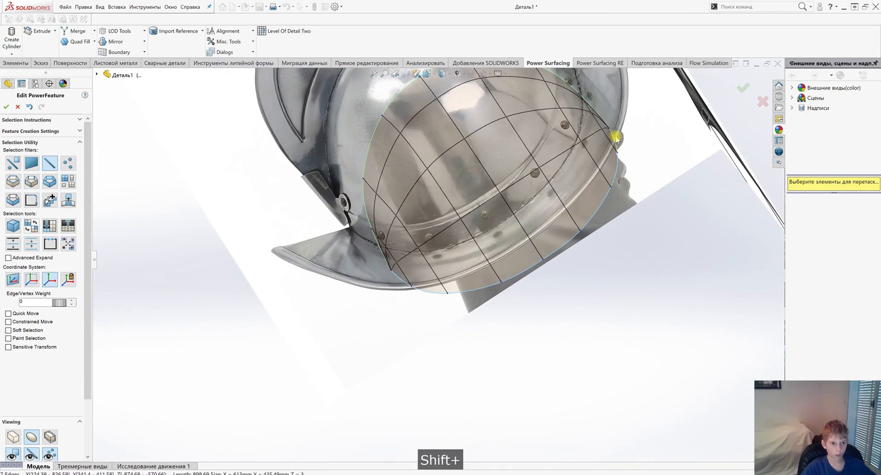
{"action": "middle_click_drag", "start_coordinate": [582, 209], "coordinate": [619, 282]}
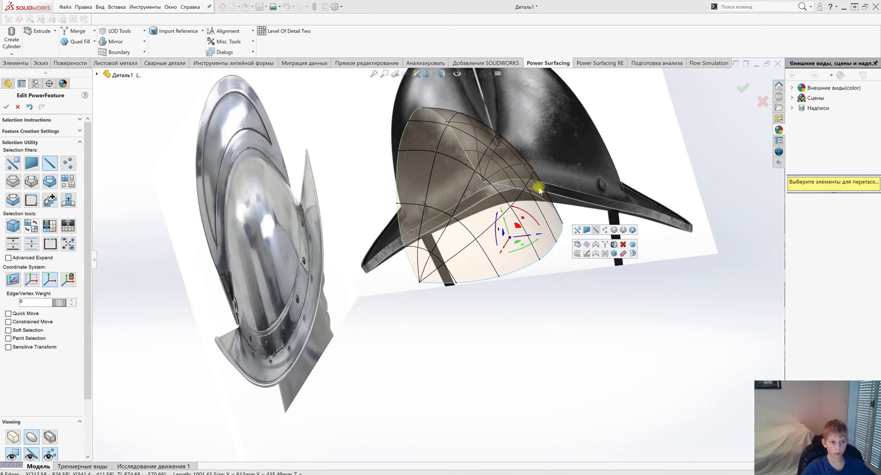
Extend the eight selected bottom edges downward by 125.17 mm
{"action": "left_click", "coordinate": [632, 253]}
{"action": "middle_click_drag", "start_coordinate": [562, 314], "coordinate": [560, 230]}
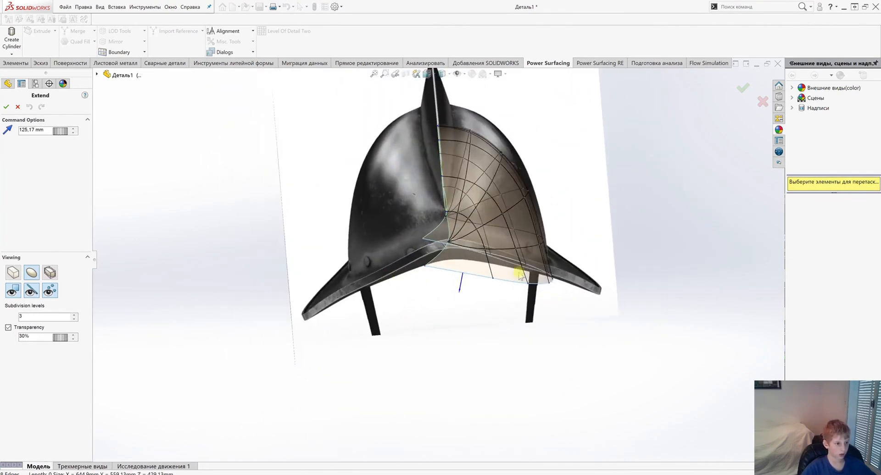
{"action": "middle_click_drag", "start_coordinate": [520, 276], "coordinate": [496, 288]}
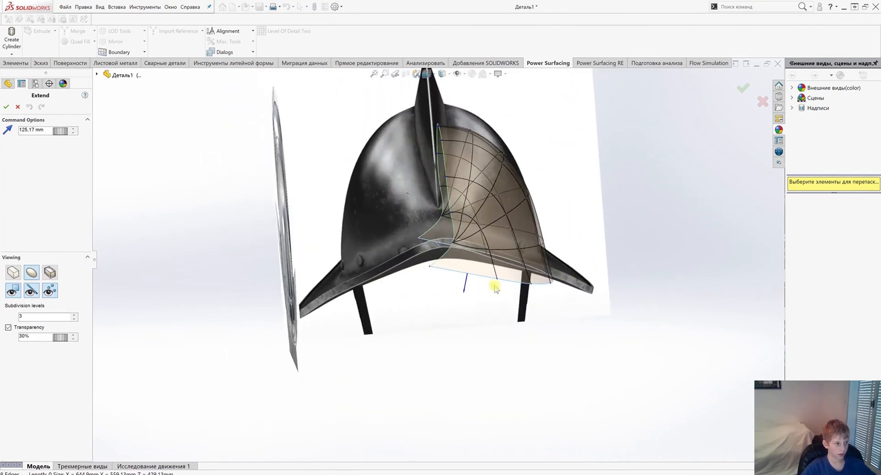
{"action": "left_click", "coordinate": [6, 107]}
{"action": "scroll", "coordinate": [575, 286], "scroll_direction": "down", "scroll_amount": 3}
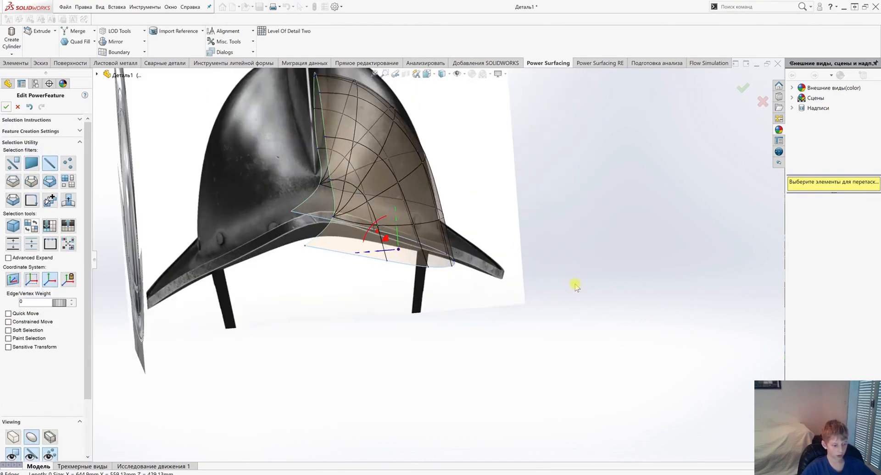
Shift the extended strip's lower edges up and outward in the front view, and undo the last small adjustment
{"action": "key", "text": "ctrl+8"}
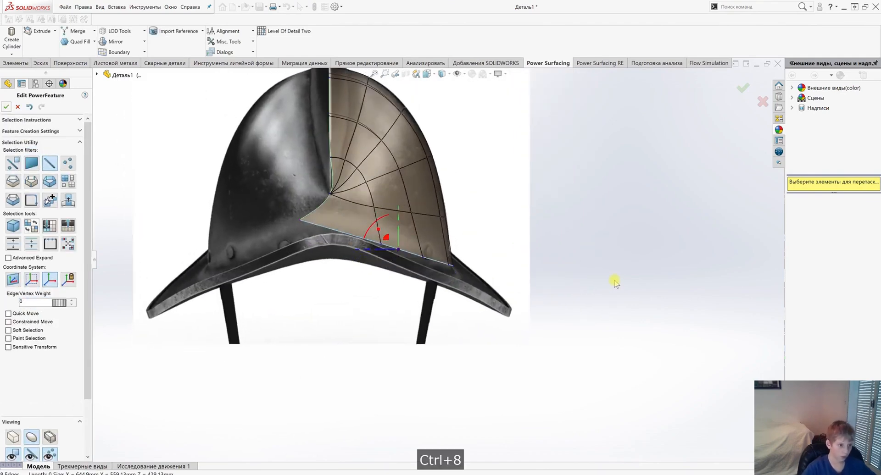
{"action": "scroll", "coordinate": [425, 178], "scroll_direction": "down", "scroll_amount": 2}
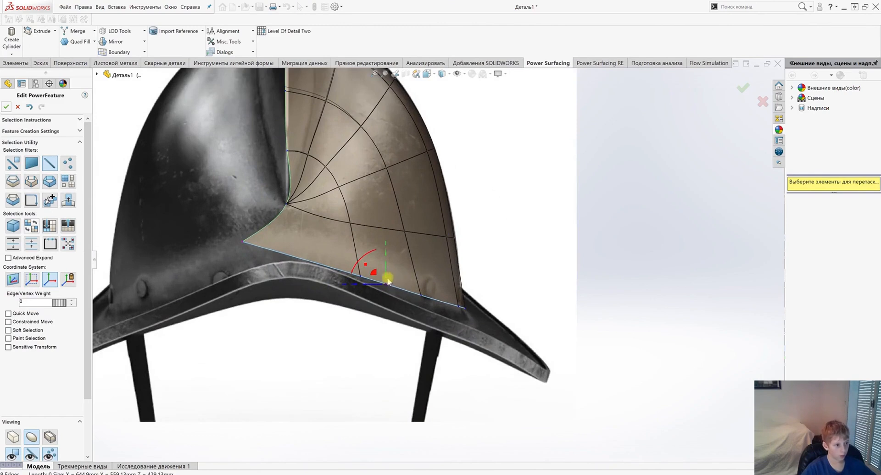
{"action": "left_click_drag", "start_coordinate": [372, 275], "coordinate": [427, 228]}
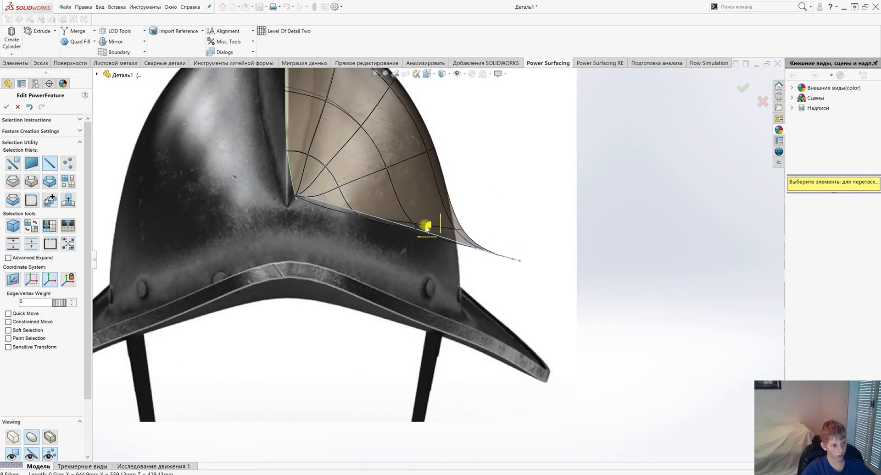
{"action": "scroll", "coordinate": [518, 256], "scroll_direction": "down", "scroll_amount": 3}
{"action": "left_click_drag", "start_coordinate": [355, 218], "coordinate": [362, 224]}
{"action": "key", "text": "ctrl+z"}
{"action": "scroll", "coordinate": [368, 230], "scroll_direction": "up", "scroll_amount": 3}
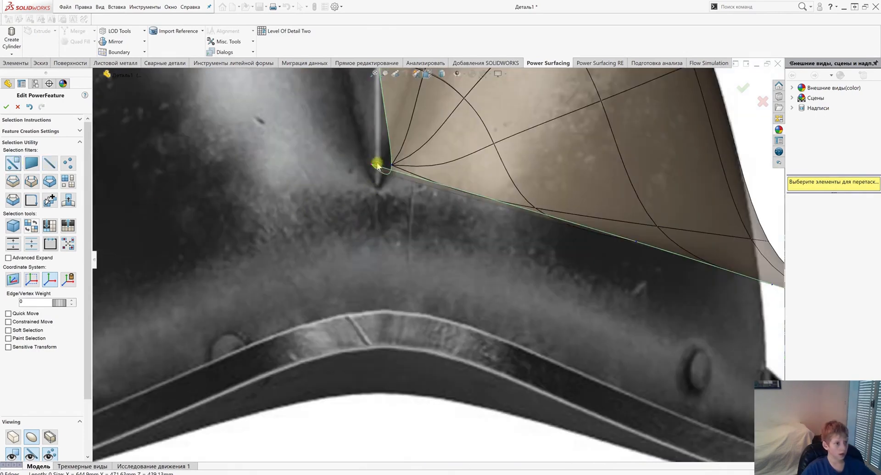
Select the strip's two lower end vertices at the centerline and move them down and outward just below the dome corner
{"action": "left_click", "coordinate": [377, 164]}
{"action": "left_click_drag", "start_coordinate": [361, 155], "coordinate": [383, 195]}
{"action": "scroll", "coordinate": [391, 165], "scroll_direction": "down", "scroll_amount": 2}
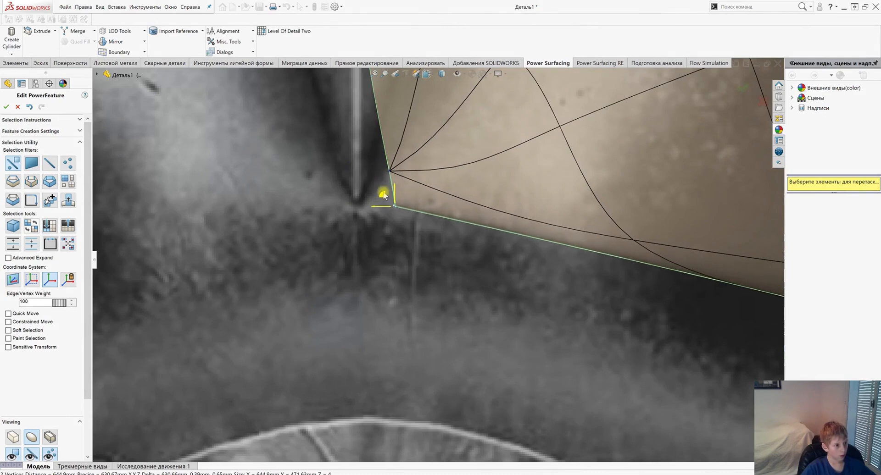
{"action": "scroll", "coordinate": [408, 232], "scroll_direction": "up", "scroll_amount": 6}
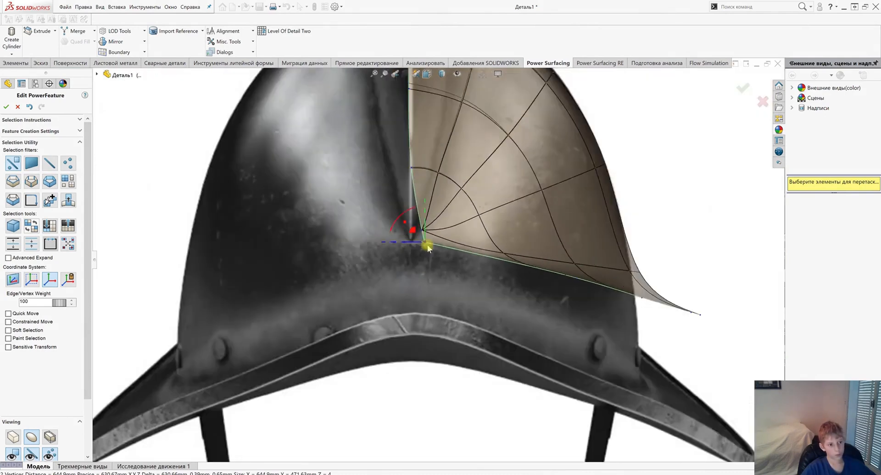
Move the strip's lower front corner vertex up to the front tip of the brim in the side view
{"action": "middle_click_drag", "start_coordinate": [447, 259], "coordinate": [494, 372]}
{"action": "left_click", "coordinate": [430, 367]}
{"action": "scroll", "coordinate": [433, 365], "scroll_direction": "up", "scroll_amount": 3}
{"action": "key", "text": "ctrl+8"}
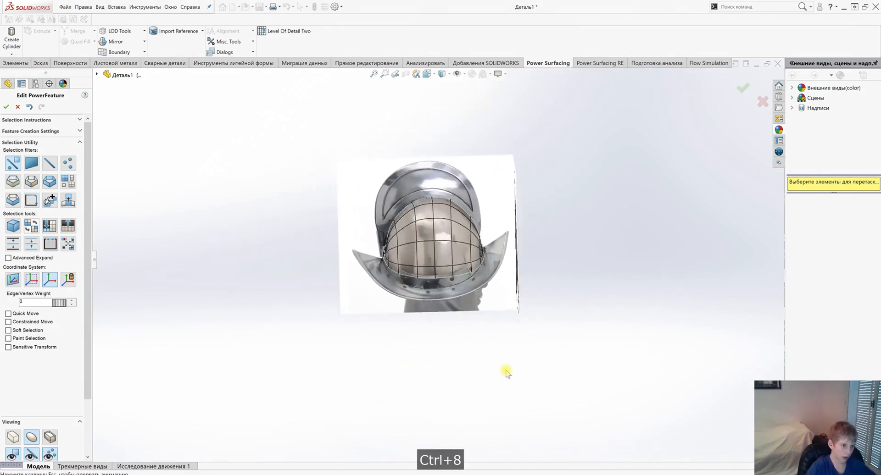
{"action": "scroll", "coordinate": [477, 226], "scroll_direction": "down", "scroll_amount": 5}
{"action": "scroll", "coordinate": [477, 226], "scroll_direction": "down", "scroll_amount": 2}
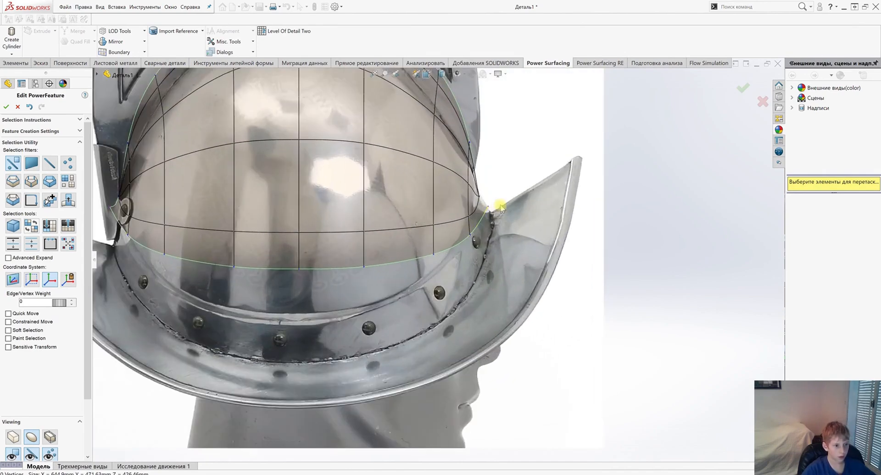
{"action": "left_click", "coordinate": [489, 210]}
{"action": "left_click", "coordinate": [488, 206]}
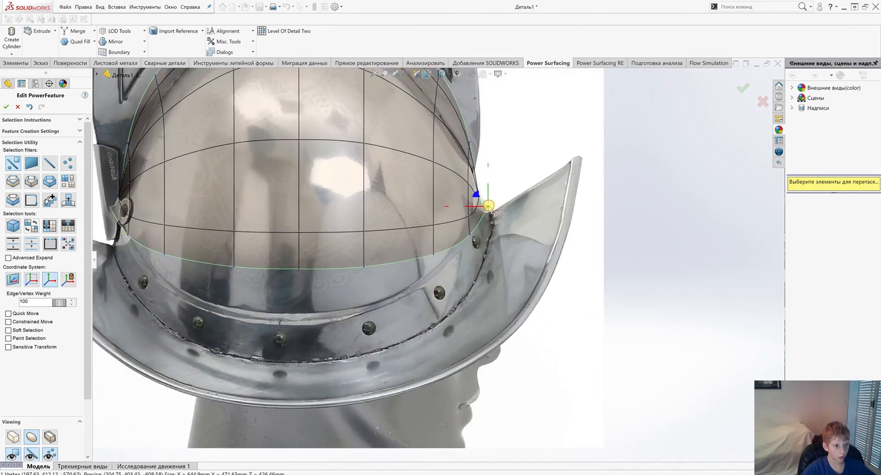
{"action": "left_click_drag", "start_coordinate": [480, 206], "coordinate": [571, 147]}
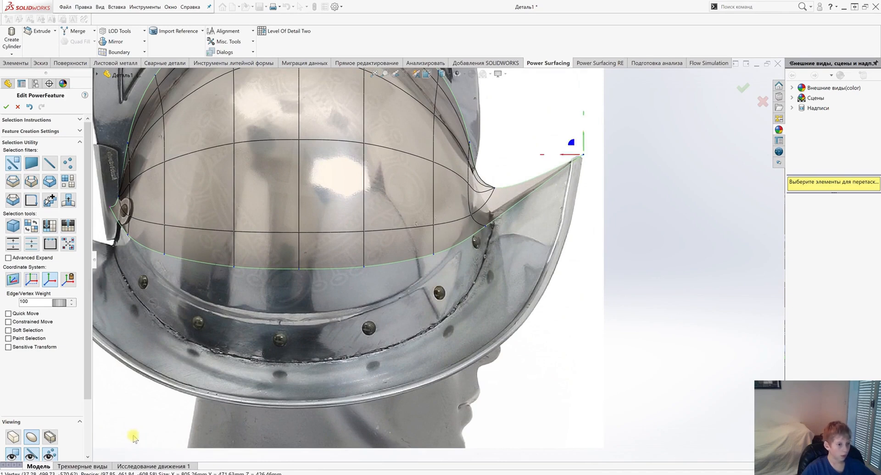
Display the unsmoothed control cage and move the next four lower boundary vertices out to the brim's edge
{"action": "left_click", "coordinate": [13, 437]}
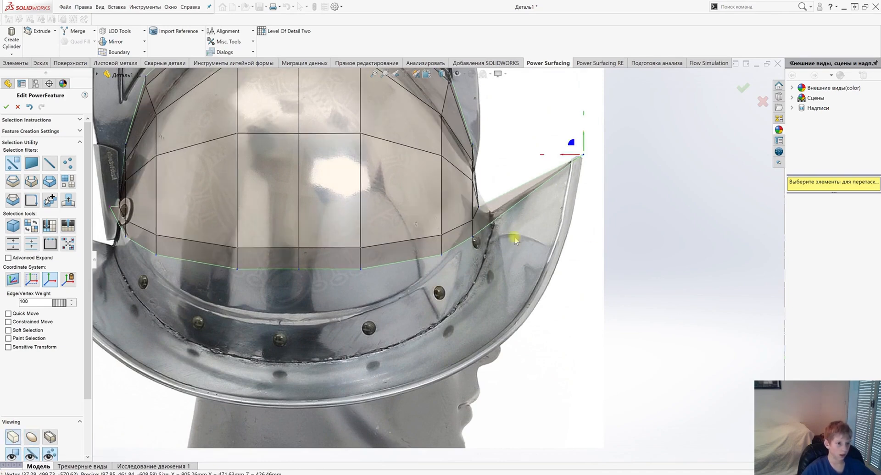
{"action": "left_click", "coordinate": [473, 237]}
{"action": "left_click_drag", "start_coordinate": [466, 239], "coordinate": [515, 306]}
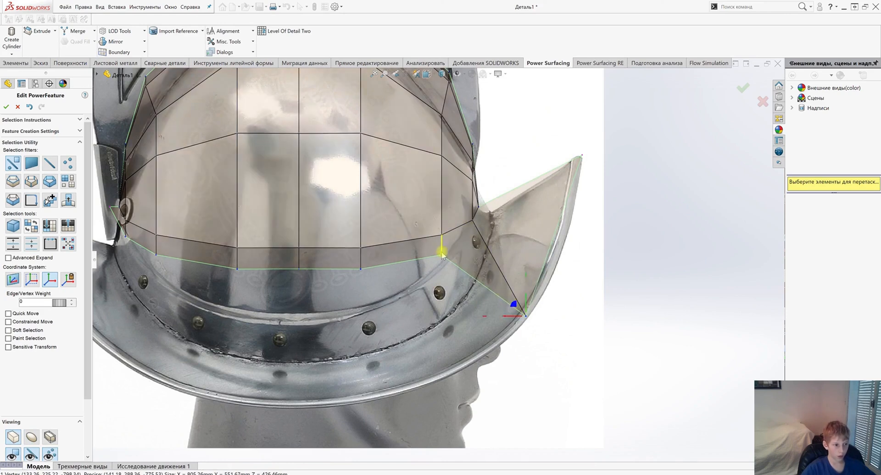
{"action": "left_click_drag", "start_coordinate": [431, 244], "coordinate": [438, 364]}
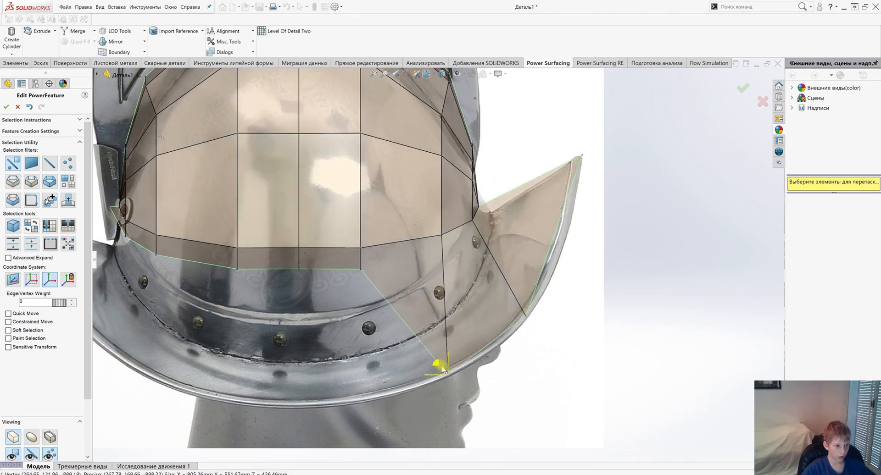
{"action": "left_click", "coordinate": [360, 268]}
{"action": "left_click_drag", "start_coordinate": [352, 260], "coordinate": [343, 395]}
{"action": "left_click", "coordinate": [298, 269]}
{"action": "left_click_drag", "start_coordinate": [290, 261], "coordinate": [249, 397]}
Move the remaining lower boundary vertices out to the brim's edge and rear tip in the side view, and clear the selection
{"action": "middle_click_drag", "start_coordinate": [250, 396], "coordinate": [405, 362], "text": "ctrl"}
{"action": "left_click", "coordinate": [391, 233]}
{"action": "left_click_drag", "start_coordinate": [382, 230], "coordinate": [314, 344]}
{"action": "left_click", "coordinate": [310, 220]}
{"action": "left_click_drag", "start_coordinate": [299, 209], "coordinate": [232, 293]}
{"action": "left_click", "coordinate": [279, 201]}
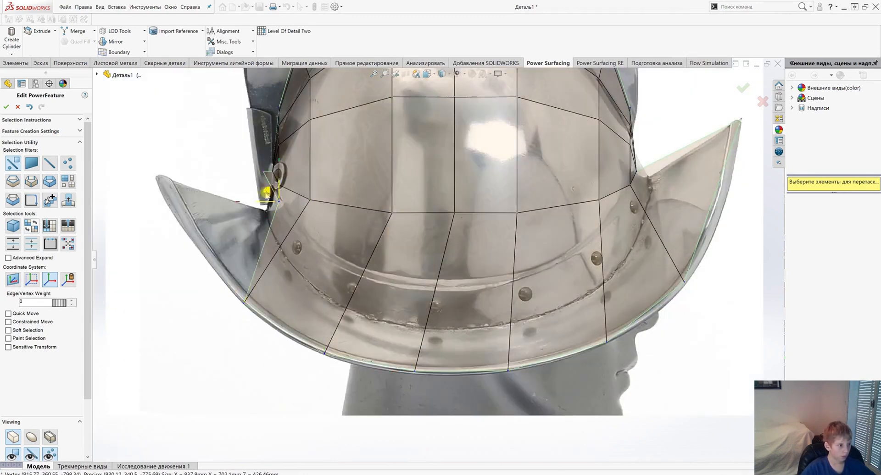
{"action": "left_click_drag", "start_coordinate": [267, 191], "coordinate": [190, 239]}
{"action": "left_click", "coordinate": [263, 173]}
{"action": "left_click_drag", "start_coordinate": [250, 160], "coordinate": [145, 165]}
{"action": "scroll", "coordinate": [337, 295], "scroll_direction": "up", "scroll_amount": 3}
{"action": "left_click", "coordinate": [182, 315]}
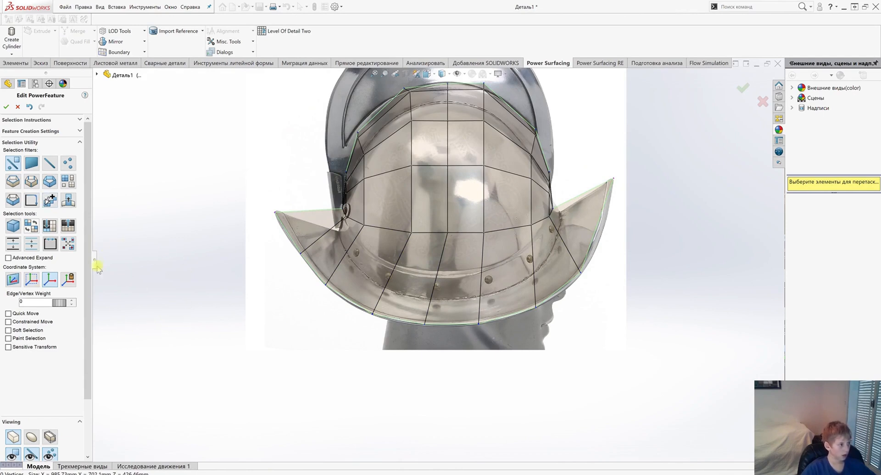
Insert one edge loop around the brim through its ring of cross edges
{"action": "left_click", "coordinate": [31, 182]}
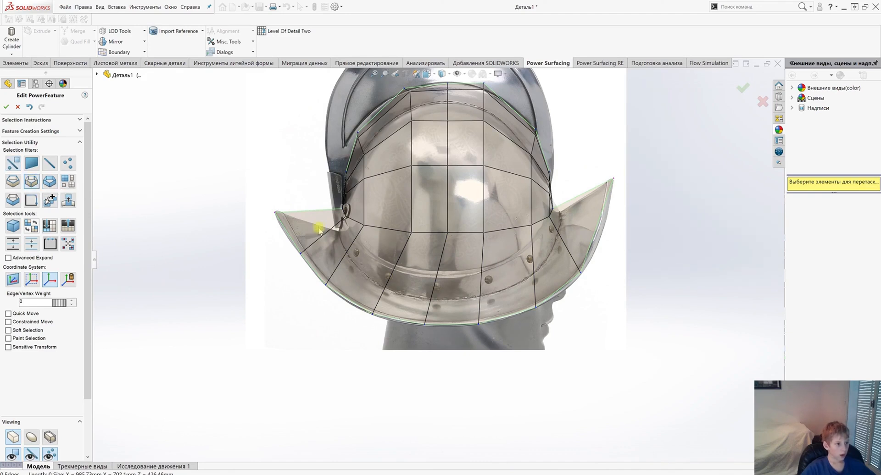
{"action": "left_click", "coordinate": [314, 213]}
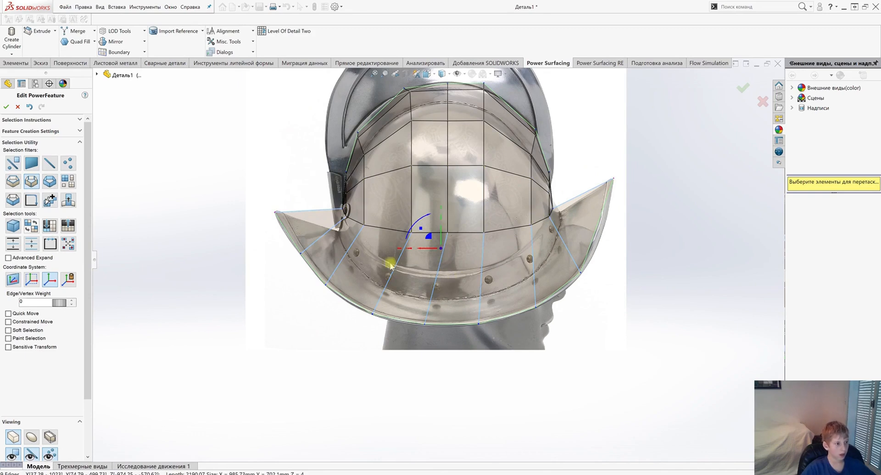
{"action": "right_click", "coordinate": [294, 183]}
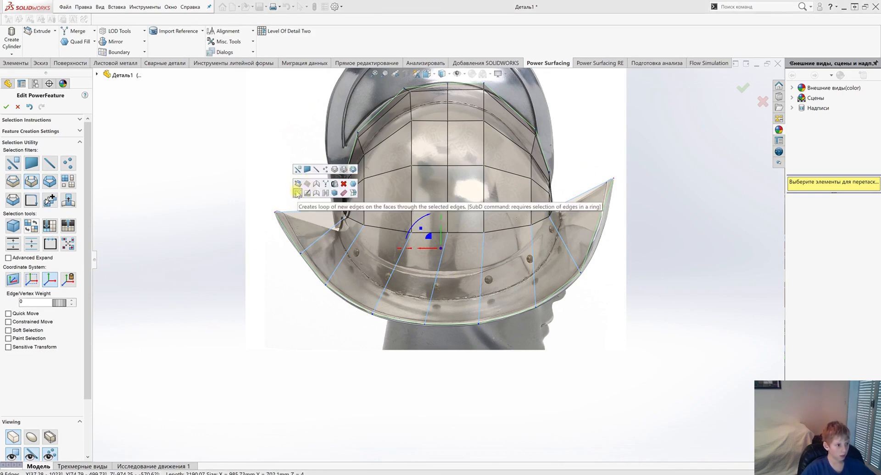
{"action": "left_click", "coordinate": [297, 193]}
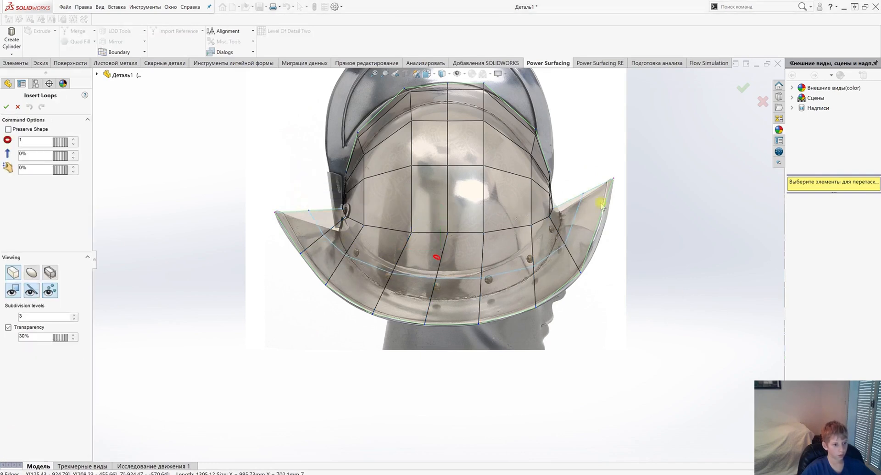
{"action": "left_click", "coordinate": [8, 106]}
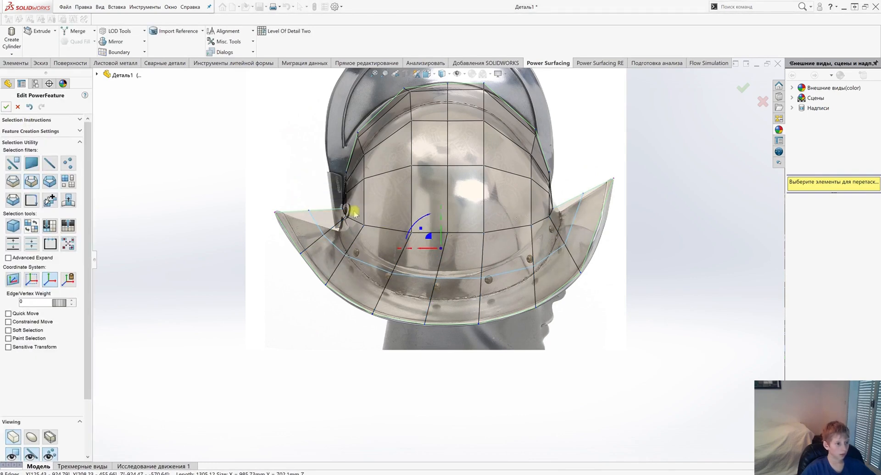
Move the rear end vertex of the new loop and the dome's two rear corner vertices down toward the brim seam
{"action": "scroll", "coordinate": [313, 202], "scroll_direction": "up", "scroll_amount": 6}
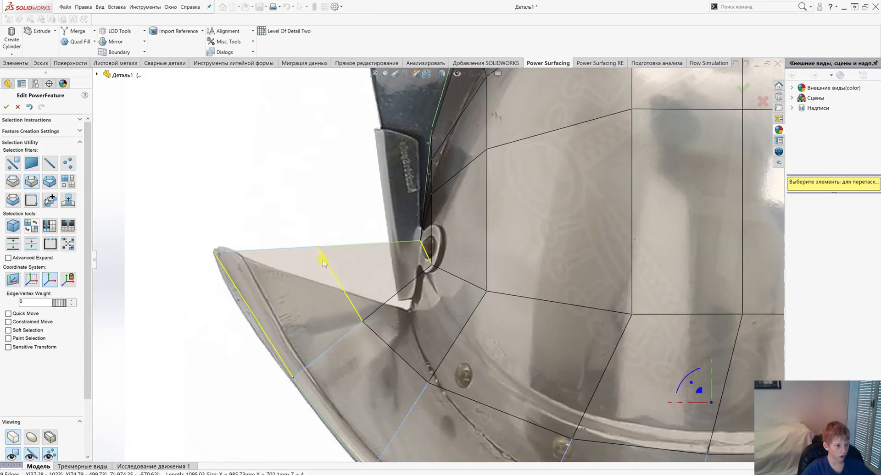
{"action": "left_click", "coordinate": [234, 166]}
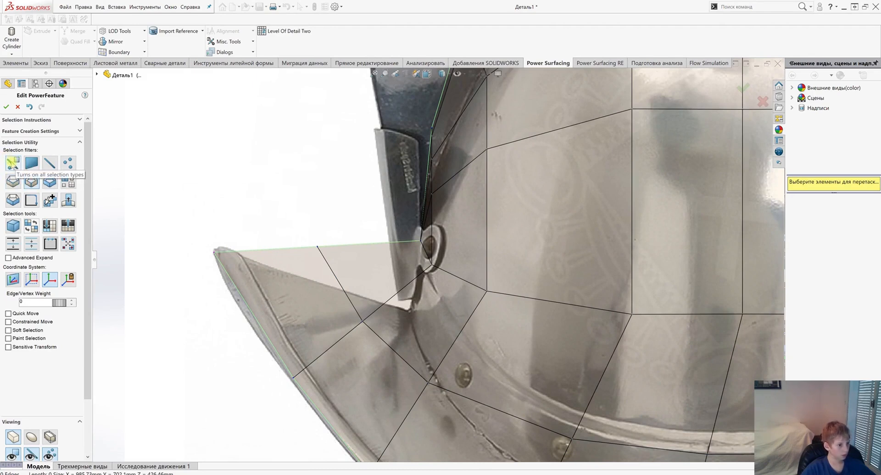
{"action": "left_click", "coordinate": [316, 246]}
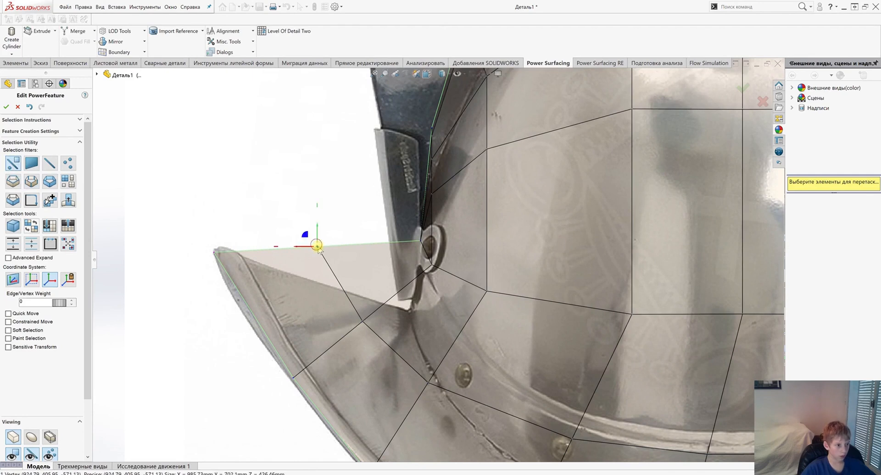
{"action": "left_click_drag", "start_coordinate": [307, 238], "coordinate": [318, 278]}
{"action": "left_click", "coordinate": [420, 242]}
{"action": "left_click_drag", "start_coordinate": [410, 231], "coordinate": [400, 301]}
{"action": "left_click", "coordinate": [432, 266]}
{"action": "left_click_drag", "start_coordinate": [422, 256], "coordinate": [408, 328]}
Move the next two lower dome vertices down to the seam line and nudge the rear end of the brim downward
{"action": "left_click", "coordinate": [486, 292]}
{"action": "left_click_drag", "start_coordinate": [479, 282], "coordinate": [449, 395]}
{"action": "left_click", "coordinate": [631, 314]}
{"action": "left_click_drag", "start_coordinate": [625, 305], "coordinate": [551, 461]}
{"action": "scroll", "coordinate": [564, 431], "scroll_direction": "up", "scroll_amount": 3}
{"action": "scroll", "coordinate": [572, 419], "scroll_direction": "down", "scroll_amount": 4}
{"action": "left_click_drag", "start_coordinate": [329, 259], "coordinate": [330, 270]}
Move the remaining four lower dome vertices toward the front down onto the seam between dome and brim
{"action": "scroll", "coordinate": [349, 257], "scroll_direction": "up", "scroll_amount": 4}
{"action": "left_click", "coordinate": [497, 167]}
{"action": "left_click_drag", "start_coordinate": [487, 156], "coordinate": [468, 276]}
{"action": "left_click", "coordinate": [563, 166]}
{"action": "left_click_drag", "start_coordinate": [553, 156], "coordinate": [548, 272]}
{"action": "left_click", "coordinate": [648, 153]}
{"action": "left_click_drag", "start_coordinate": [639, 142], "coordinate": [643, 229]}
{"action": "left_click", "coordinate": [682, 137]}
{"action": "left_click_drag", "start_coordinate": [670, 125], "coordinate": [686, 155]}
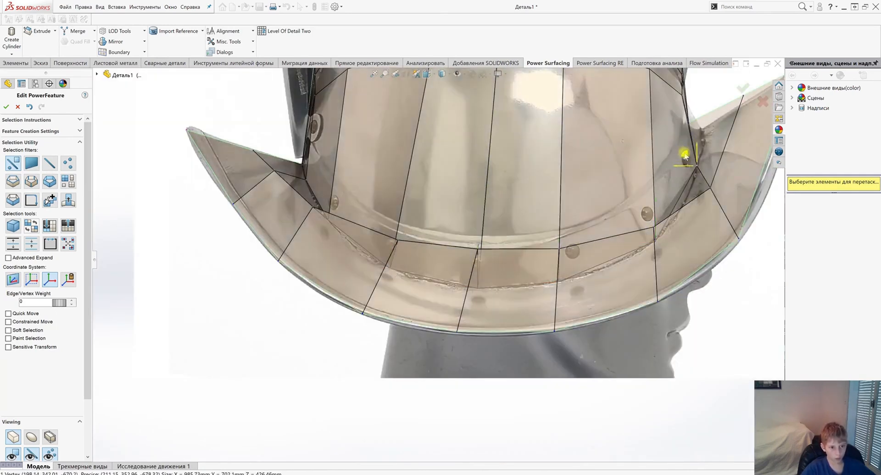
Move the dome's front corner vertex down and forward into the notch where the front brim meets the dome
{"action": "scroll", "coordinate": [688, 140], "scroll_direction": "down", "scroll_amount": 5}
{"action": "left_click", "coordinate": [403, 214]}
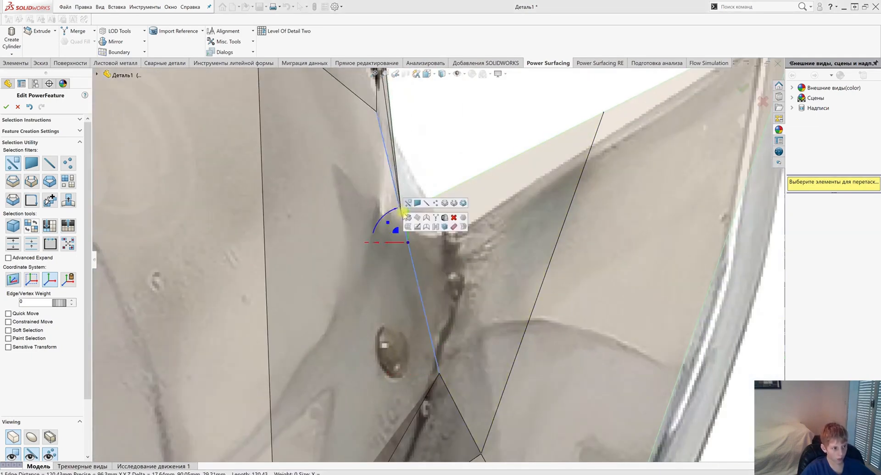
{"action": "left_click", "coordinate": [404, 212]}
{"action": "left_click", "coordinate": [403, 212]}
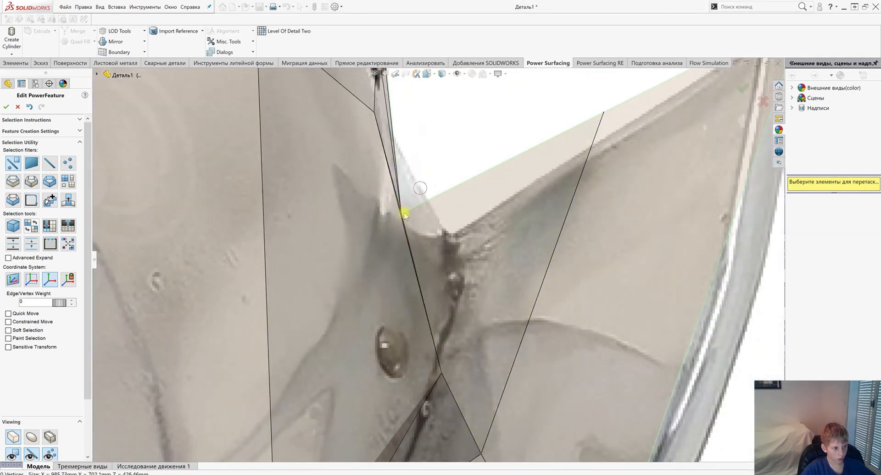
{"action": "scroll", "coordinate": [414, 209], "scroll_direction": "up", "scroll_amount": 5}
{"action": "middle_click_drag", "start_coordinate": [415, 209], "coordinate": [452, 215]}
{"action": "left_click", "coordinate": [458, 238]}
{"action": "key", "text": "ctrl+2"}
{"action": "scroll", "coordinate": [495, 289], "scroll_direction": "down", "scroll_amount": 5}
{"action": "left_click_drag", "start_coordinate": [484, 293], "coordinate": [529, 314]}
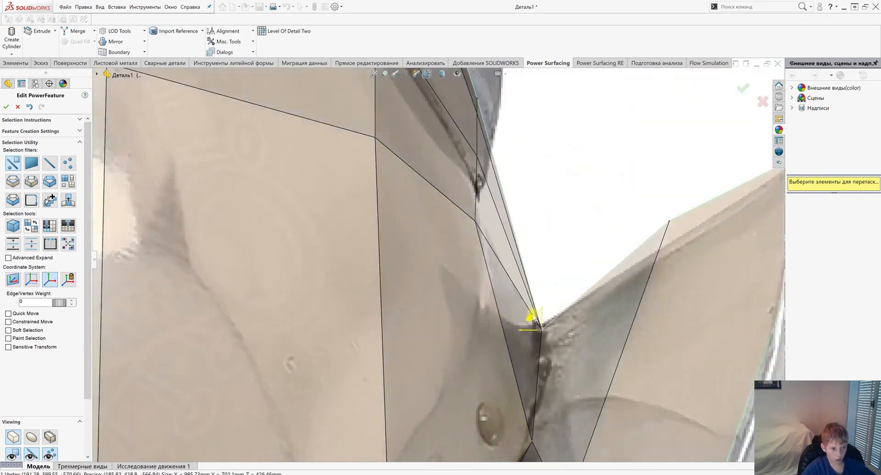
{"action": "scroll", "coordinate": [529, 314], "scroll_direction": "up", "scroll_amount": 4}
{"action": "scroll", "coordinate": [486, 216], "scroll_direction": "up", "scroll_amount": 5}
Lower one seam vertex near the side of the brim in the front view
{"action": "key", "text": "ctrl+8"}
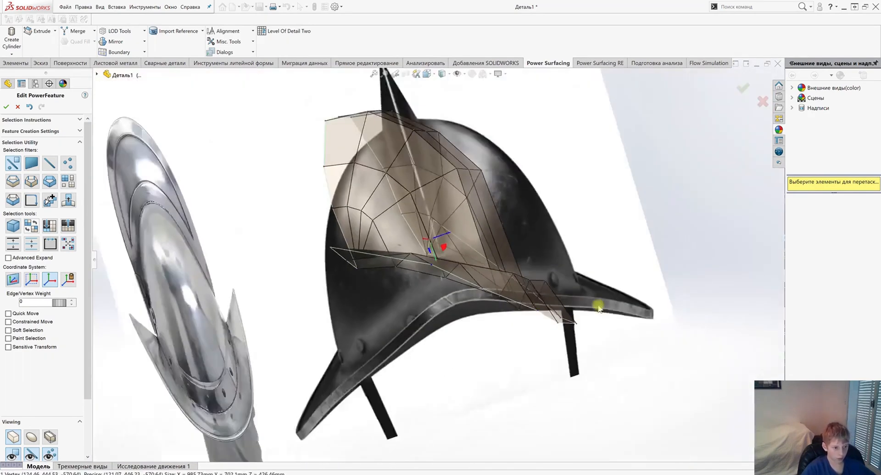
{"action": "scroll", "coordinate": [498, 303], "scroll_direction": "down", "scroll_amount": 6}
{"action": "left_click", "coordinate": [473, 287]}
{"action": "left_click_drag", "start_coordinate": [459, 270], "coordinate": [459, 288]}
Pick the overlapping side vertices from an angled view and lower the brim's outer side vertex in the front view
{"action": "left_click", "coordinate": [426, 349]}
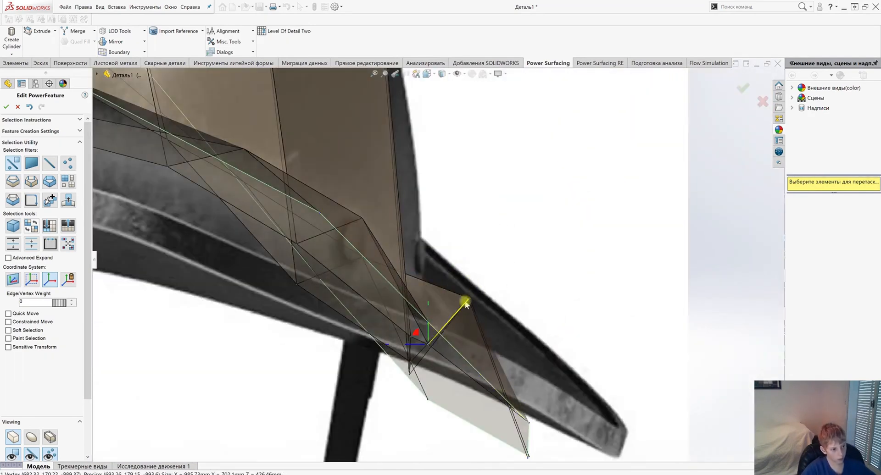
{"action": "middle_click_drag", "start_coordinate": [430, 347], "coordinate": [433, 338]}
{"action": "scroll", "coordinate": [432, 348], "scroll_direction": "up", "scroll_amount": 3}
{"action": "scroll", "coordinate": [431, 356], "scroll_direction": "down", "scroll_amount": 4}
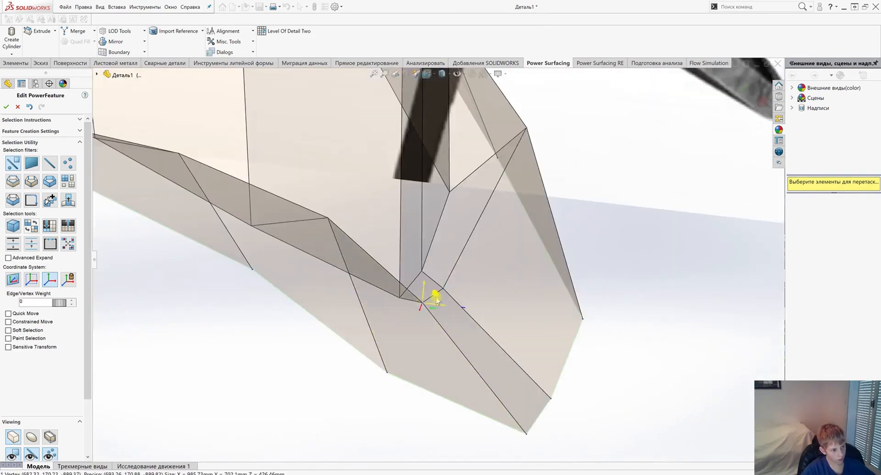
{"action": "middle_click_drag", "start_coordinate": [433, 299], "coordinate": [446, 315]}
{"action": "middle_click_drag", "start_coordinate": [426, 243], "coordinate": [448, 280]}
{"action": "left_click", "coordinate": [448, 284]}
{"action": "scroll", "coordinate": [448, 266], "scroll_direction": "up", "scroll_amount": 4}
{"action": "left_click", "coordinate": [458, 161]}
{"action": "middle_click_drag", "start_coordinate": [459, 161], "coordinate": [546, 297]}
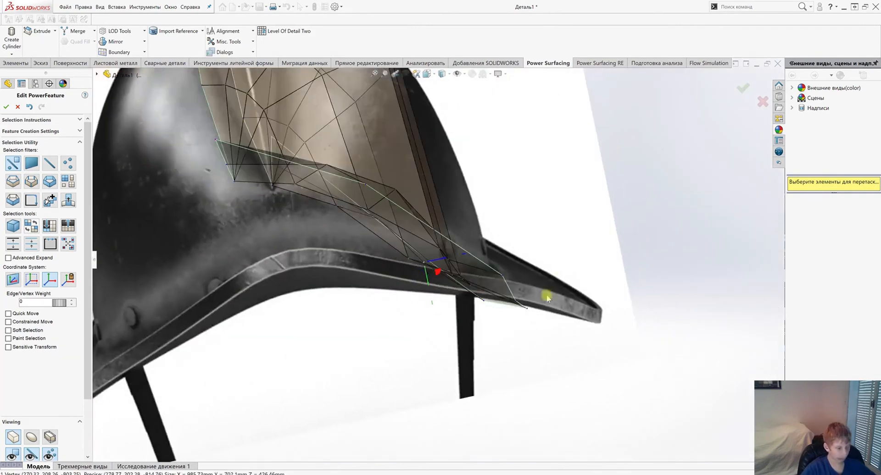
{"action": "scroll", "coordinate": [546, 297], "scroll_direction": "down", "scroll_amount": 4}
{"action": "left_click_drag", "start_coordinate": [503, 337], "coordinate": [500, 371]}
Lower the rear outer brim vertex and the neighbouring seam vertex in the front view to flatten the brim's profile
{"action": "left_click", "coordinate": [400, 238]}
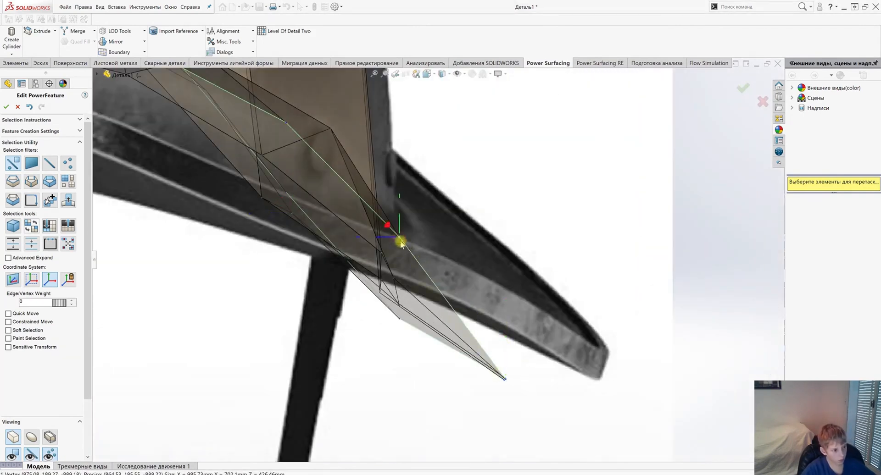
{"action": "scroll", "coordinate": [402, 243], "scroll_direction": "up", "scroll_amount": 2}
{"action": "scroll", "coordinate": [460, 321], "scroll_direction": "down", "scroll_amount": 2}
{"action": "left_click_drag", "start_coordinate": [458, 276], "coordinate": [442, 317]}
{"action": "scroll", "coordinate": [460, 322], "scroll_direction": "down", "scroll_amount": 2}
{"action": "left_click", "coordinate": [443, 309]}
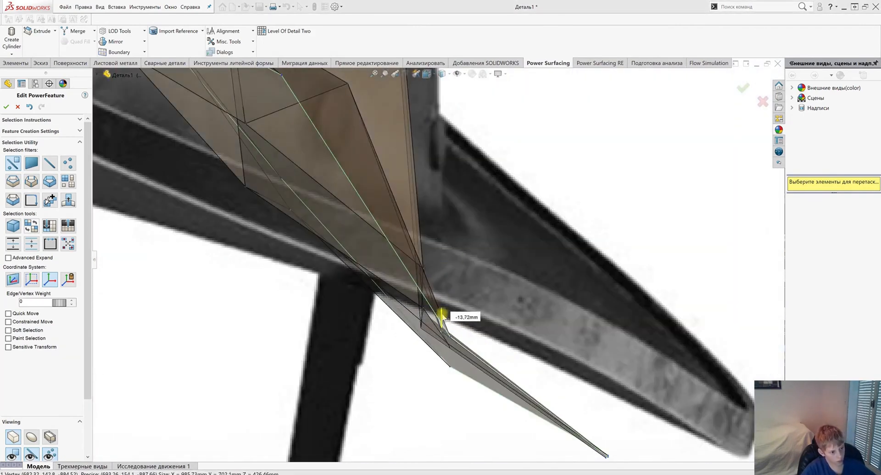
{"action": "scroll", "coordinate": [394, 271], "scroll_direction": "up", "scroll_amount": 6}
Lower four more brim and seam vertices toward the centerline so they follow one sloping line in the front view
{"action": "left_click", "coordinate": [414, 209]}
{"action": "scroll", "coordinate": [415, 208], "scroll_direction": "down", "scroll_amount": 3}
{"action": "left_click_drag", "start_coordinate": [415, 227], "coordinate": [402, 277]}
{"action": "left_click", "coordinate": [384, 225]}
{"action": "left_click_drag", "start_coordinate": [384, 224], "coordinate": [418, 286]}
{"action": "scroll", "coordinate": [404, 288], "scroll_direction": "down", "scroll_amount": 2}
{"action": "scroll", "coordinate": [417, 283], "scroll_direction": "up", "scroll_amount": 3}
{"action": "left_click", "coordinate": [352, 180]}
{"action": "left_click_drag", "start_coordinate": [350, 167], "coordinate": [351, 208]}
{"action": "scroll", "coordinate": [316, 169], "scroll_direction": "down", "scroll_amount": 1}
{"action": "left_click", "coordinate": [289, 156]}
{"action": "left_click_drag", "start_coordinate": [289, 144], "coordinate": [288, 185]}
{"action": "scroll", "coordinate": [294, 193], "scroll_direction": "up", "scroll_amount": 3}
Pick two hidden brim vertices from an angled view and lower them onto the brim's slope in the front view
{"action": "middle_click_drag", "start_coordinate": [298, 197], "coordinate": [516, 230]}
{"action": "left_click", "coordinate": [510, 254]}
{"action": "middle_click_drag", "start_coordinate": [534, 330], "coordinate": [541, 192]}
{"action": "scroll", "coordinate": [541, 184], "scroll_direction": "down", "scroll_amount": 3}
{"action": "left_click_drag", "start_coordinate": [540, 184], "coordinate": [539, 213]}
{"action": "scroll", "coordinate": [526, 176], "scroll_direction": "up", "scroll_amount": 3}
{"action": "middle_click_drag", "start_coordinate": [526, 175], "coordinate": [498, 168]}
{"action": "left_click", "coordinate": [450, 196]}
{"action": "key", "text": "ctrl+8"}
{"action": "scroll", "coordinate": [449, 161], "scroll_direction": "down", "scroll_amount": 3}
{"action": "left_click_drag", "start_coordinate": [452, 160], "coordinate": [449, 192]}
{"action": "scroll", "coordinate": [448, 192], "scroll_direction": "up", "scroll_amount": 3}
Lower another rear brim vertex onto the sloping line and slightly lower the side seam vertex in the front view
{"action": "middle_click_drag", "start_coordinate": [448, 192], "coordinate": [525, 236]}
{"action": "left_click", "coordinate": [528, 232]}
{"action": "key", "text": "ctrl+9"}
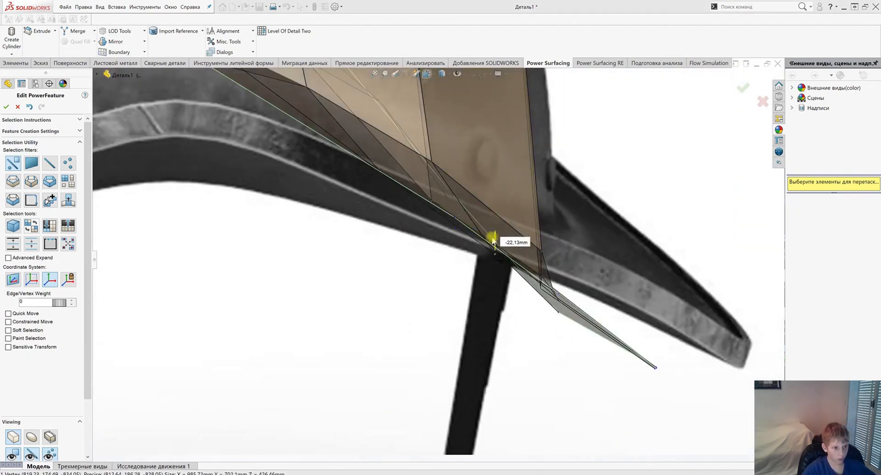
{"action": "left_click", "coordinate": [560, 295]}
{"action": "mouse_move", "coordinate": [558, 282]}
{"action": "left_mouse_down"}
{"action": "mouse_move", "coordinate": [570, 284]}
{"action": "mouse_move", "coordinate": [558, 287]}
{"action": "left_mouse_up"}
{"action": "left_click", "coordinate": [559, 312]}
{"action": "key", "text": "z"}
Try lowering the seam vertex beside the dome in the front view, and undo the move
{"action": "left_click", "coordinate": [433, 178]}
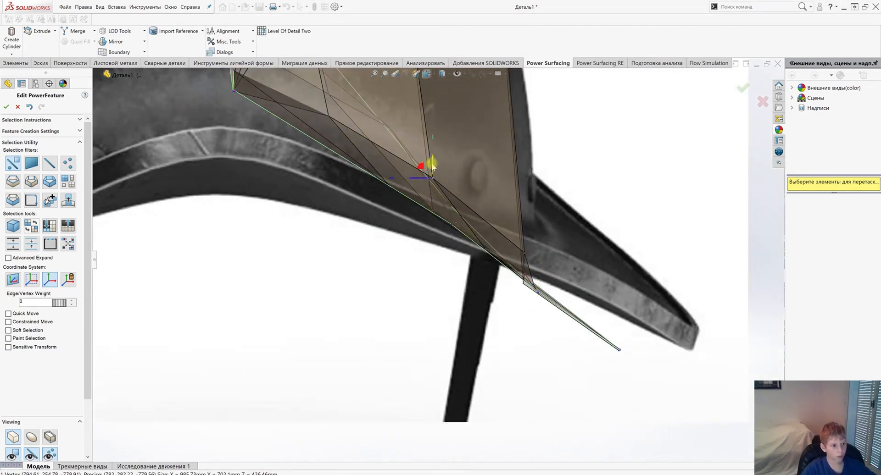
{"action": "left_click_drag", "start_coordinate": [430, 165], "coordinate": [431, 187]}
{"action": "key", "text": "ctrl+z"}
Shift the first three seam vertices around the dome's base slightly outward in an angled view to even out the brim
{"action": "middle_click_drag", "start_coordinate": [431, 188], "coordinate": [610, 275]}
{"action": "scroll", "coordinate": [475, 253], "scroll_direction": "up", "scroll_amount": 5}
{"action": "key", "text": "F9"}
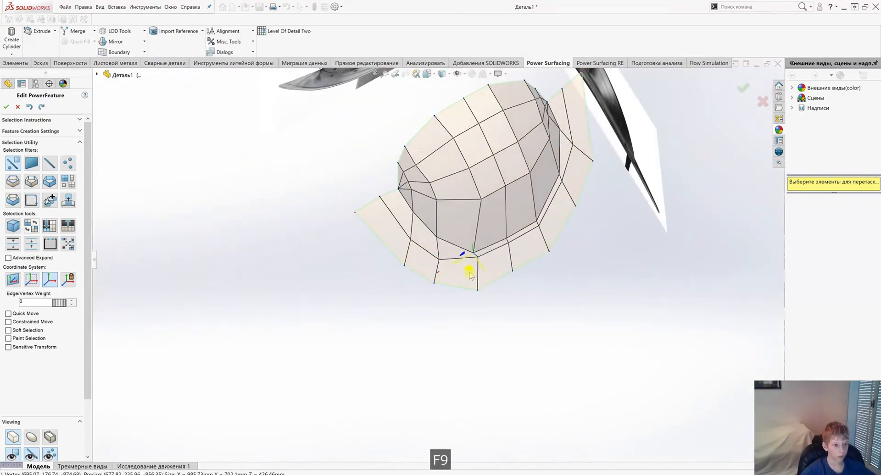
{"action": "left_click_drag", "start_coordinate": [503, 250], "coordinate": [503, 249]}
{"action": "scroll", "coordinate": [441, 248], "scroll_direction": "down", "scroll_amount": 2}
{"action": "left_click", "coordinate": [434, 233]}
{"action": "left_click_drag", "start_coordinate": [429, 246], "coordinate": [428, 250]}
{"action": "left_click", "coordinate": [402, 196]}
{"action": "left_click_drag", "start_coordinate": [396, 210], "coordinate": [394, 214]}
{"action": "scroll", "coordinate": [439, 260], "scroll_direction": "up", "scroll_amount": 3}
Adjust the remaining seam vertices around the dome's base in the angled view and clear the selection
{"action": "left_click", "coordinate": [434, 270]}
{"action": "left_click", "coordinate": [414, 246]}
{"action": "left_click_drag", "start_coordinate": [431, 268], "coordinate": [408, 251]}
{"action": "left_click", "coordinate": [388, 213]}
{"action": "left_click", "coordinate": [389, 221]}
{"action": "left_click", "coordinate": [388, 211]}
{"action": "left_click_drag", "start_coordinate": [383, 225], "coordinate": [390, 223]}
{"action": "scroll", "coordinate": [495, 216], "scroll_direction": "up", "scroll_amount": 2}
{"action": "scroll", "coordinate": [496, 211], "scroll_direction": "down", "scroll_amount": 3}
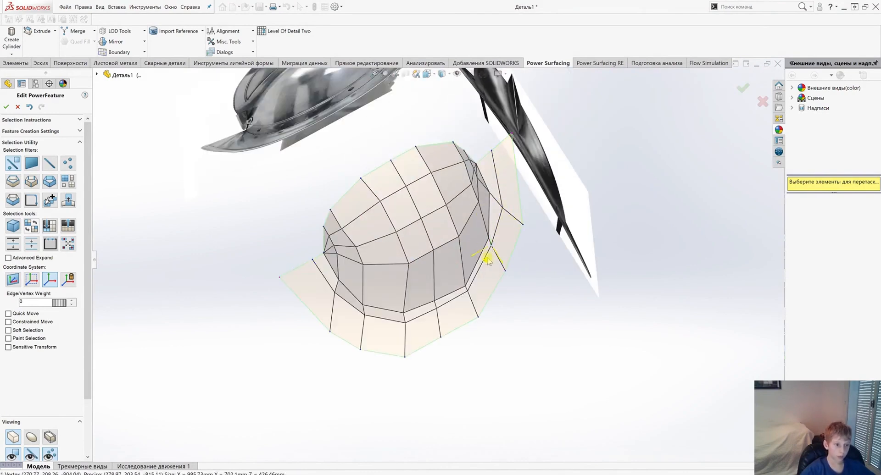
{"action": "left_click", "coordinate": [468, 305]}
{"action": "key", "text": "Escape"}
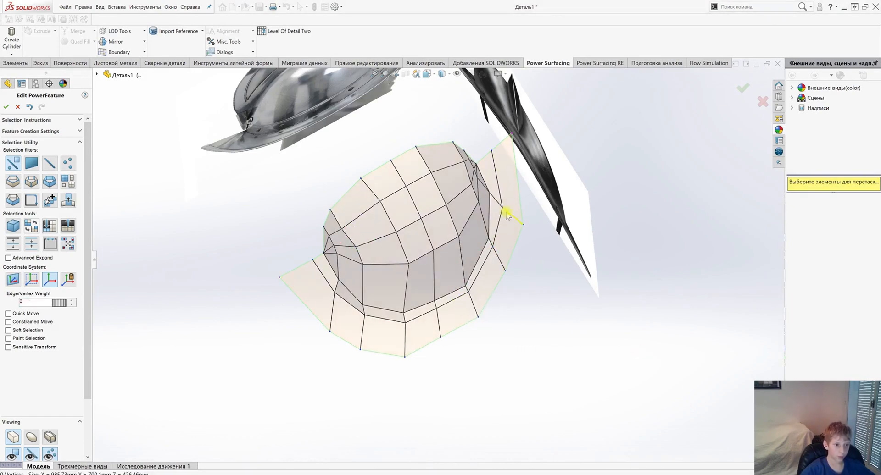
Select the loop's front end vertex between the dome corner and the brim tip and lower it
{"action": "middle_click_drag", "start_coordinate": [493, 154], "coordinate": [419, 133]}
{"action": "key", "text": "ctrl+1"}
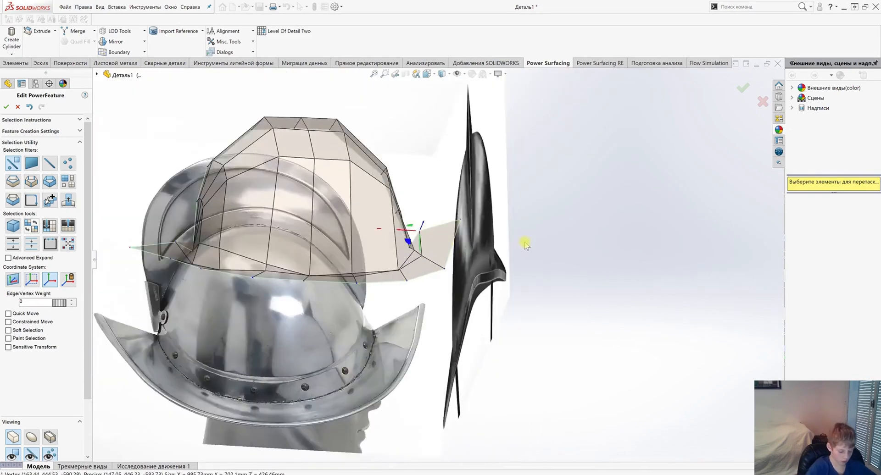
{"action": "scroll", "coordinate": [404, 244], "scroll_direction": "down", "scroll_amount": 7}
{"action": "left_click_drag", "start_coordinate": [433, 213], "coordinate": [432, 250]}
Raise two side seam vertices slightly in the front view to straighten the brim's slope
{"action": "key", "text": "ctrl+8"}
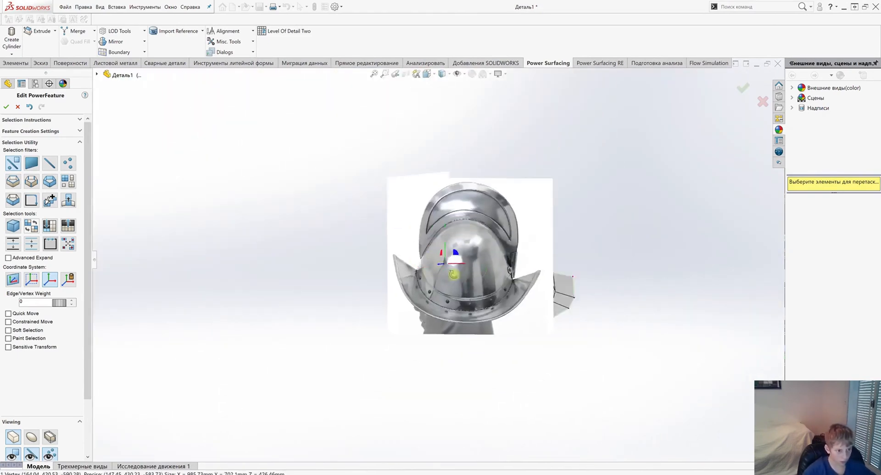
{"action": "key", "text": "ctrl+8"}
{"action": "scroll", "coordinate": [437, 288], "scroll_direction": "down", "scroll_amount": 6}
{"action": "left_click", "coordinate": [438, 288]}
{"action": "left_click_drag", "start_coordinate": [426, 280], "coordinate": [431, 258]}
{"action": "left_click", "coordinate": [497, 319]}
{"action": "left_click_drag", "start_coordinate": [486, 310], "coordinate": [491, 304]}
{"action": "scroll", "coordinate": [567, 352], "scroll_direction": "down", "scroll_amount": 4}
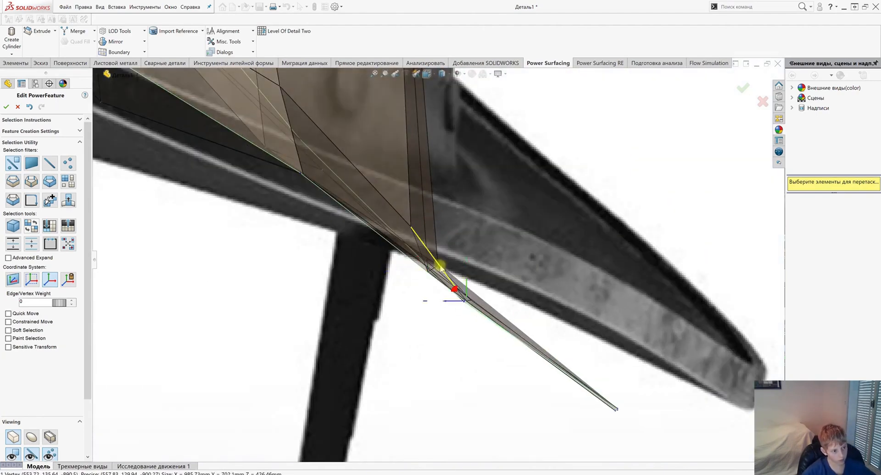
Align three more seam vertices with the brim's sloping line in the front view, and undo the move of the rear loop vertex
{"action": "key", "text": "ctrl+8"}
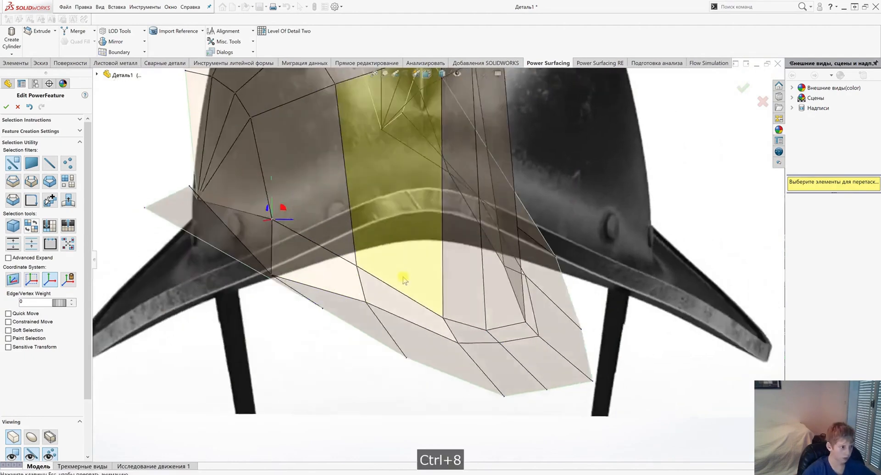
{"action": "left_click_drag", "start_coordinate": [247, 237], "coordinate": [249, 243]}
{"action": "left_click", "coordinate": [337, 287]}
{"action": "left_click_drag", "start_coordinate": [326, 281], "coordinate": [327, 293]}
{"action": "left_click", "coordinate": [266, 276]}
{"action": "left_click_drag", "start_coordinate": [256, 269], "coordinate": [257, 248]}
{"action": "left_click", "coordinate": [188, 187]}
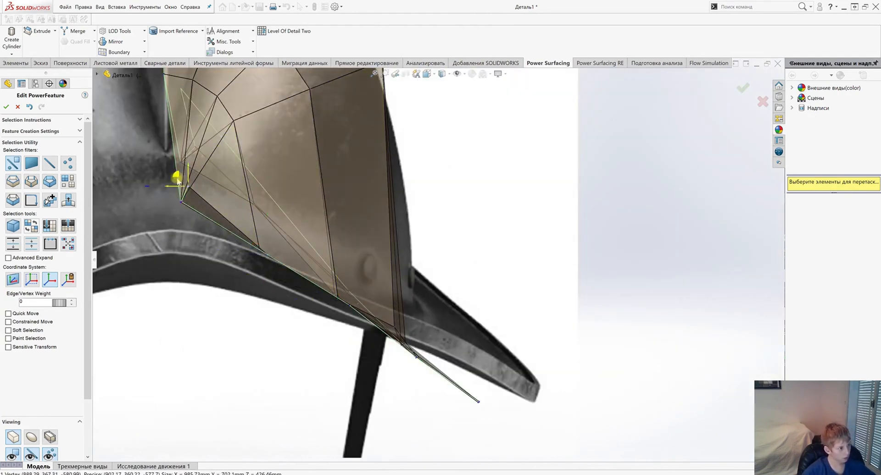
{"action": "key", "text": "ctrl+z"}
Move two outer vertices of the front half of the brim outward in the top view to round its outline
{"action": "key", "text": "ctrl+8"}
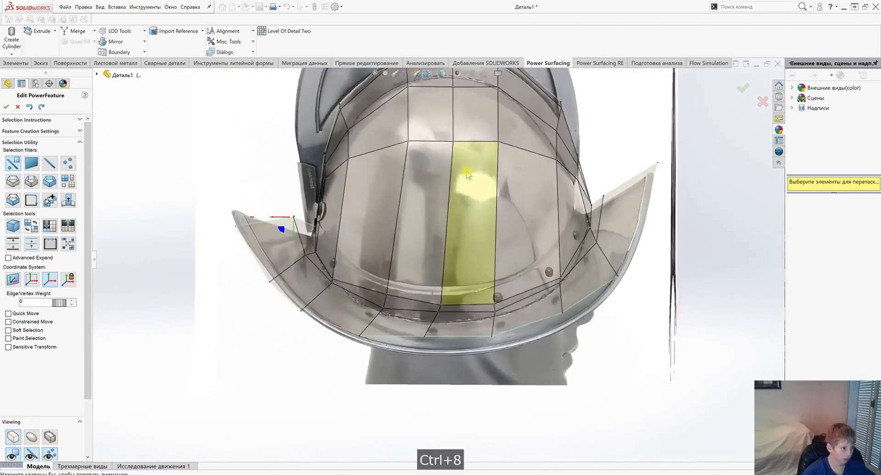
{"action": "scroll", "coordinate": [266, 201], "scroll_direction": "down", "scroll_amount": 4}
{"action": "key", "text": "ctrl+8"}
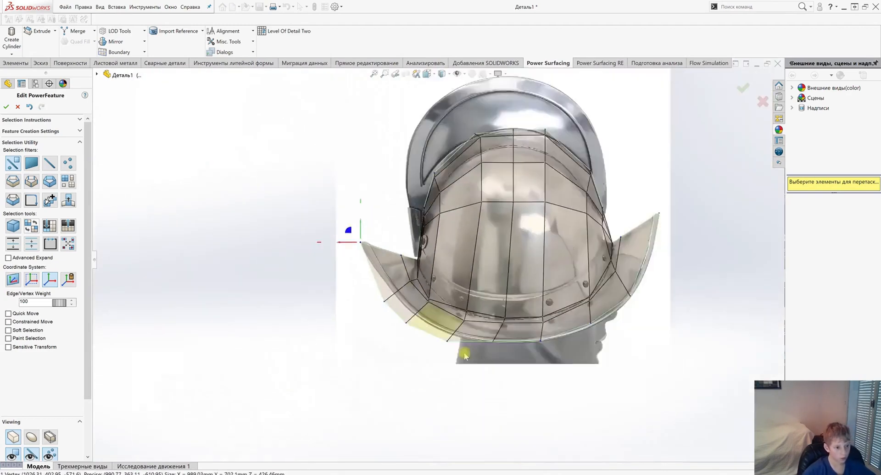
{"action": "scroll", "coordinate": [526, 350], "scroll_direction": "down", "scroll_amount": 3}
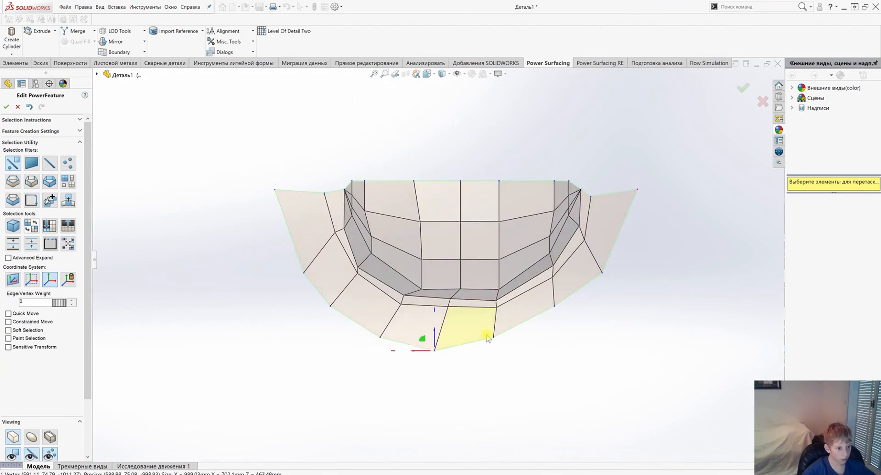
{"action": "left_click", "coordinate": [552, 305]}
{"action": "left_click_drag", "start_coordinate": [550, 306], "coordinate": [558, 317]}
{"action": "left_click", "coordinate": [336, 387]}
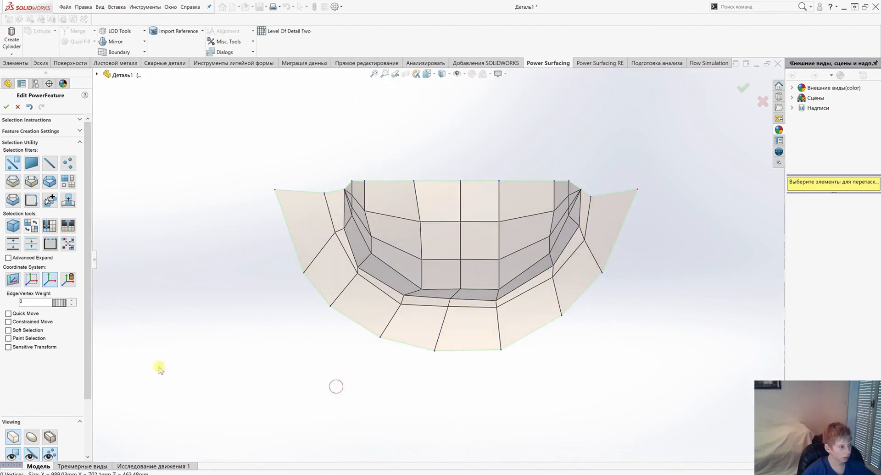
Try to widen the brim by adjusting its outer edge loop, and compare it with the side reference image
{"action": "left_click", "coordinate": [406, 343]}
{"action": "left_click", "coordinate": [356, 322], "text": "shift"}
{"action": "left_click", "coordinate": [321, 295], "text": "shift"}
{"action": "left_click", "coordinate": [521, 341], "text": "shift"}
{"action": "left_click", "coordinate": [571, 303], "text": "shift"}
{"action": "left_click", "coordinate": [605, 264], "text": "shift"}
{"action": "left_click_drag", "start_coordinate": [452, 286], "coordinate": [451, 272]}
{"action": "middle_click_drag", "start_coordinate": [458, 266], "coordinate": [552, 191]}
{"action": "left_click", "coordinate": [339, 316]}
{"action": "middle_click_drag", "start_coordinate": [339, 315], "coordinate": [507, 316]}
{"action": "key", "text": "ctrl+8"}
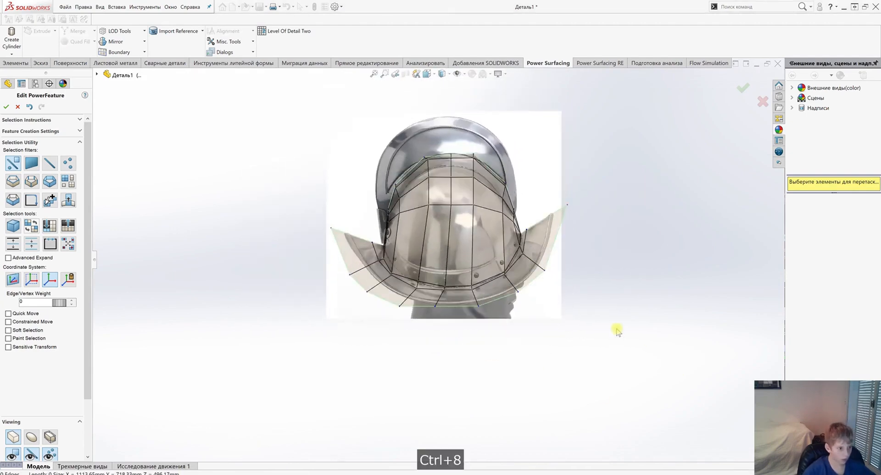
Undo the widening of the brim's outer edge loop
{"action": "scroll", "coordinate": [531, 202], "scroll_direction": "down", "scroll_amount": 2}
{"action": "middle_click_drag", "start_coordinate": [557, 275], "coordinate": [515, 180]}
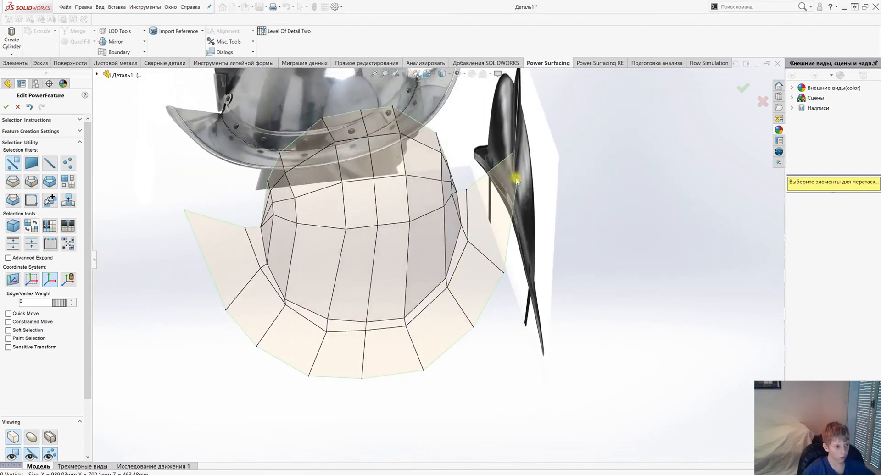
{"action": "middle_click_drag", "start_coordinate": [227, 262], "coordinate": [266, 267]}
{"action": "key", "text": "ctrl+z"}
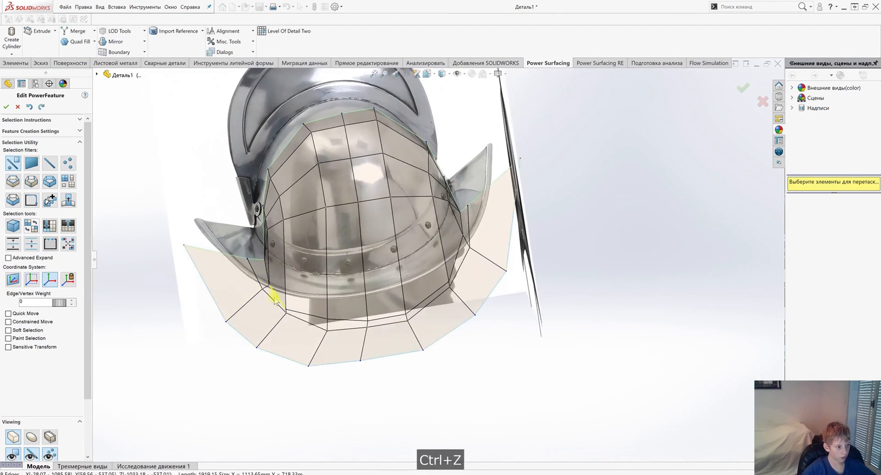
{"action": "middle_click_drag", "start_coordinate": [289, 338], "coordinate": [481, 342]}
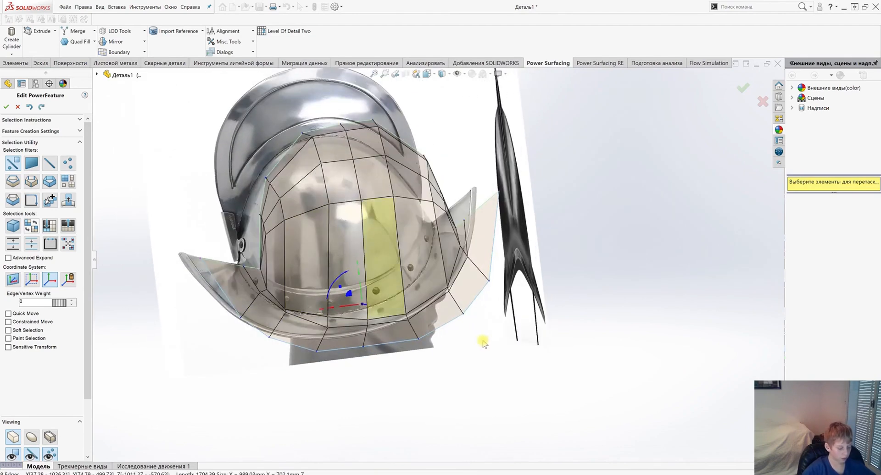
Shift two outer brim vertices near the front slightly outward in the top view to smooth the brim's curve
{"action": "key", "text": "ctrl+8"}
{"action": "left_click", "coordinate": [527, 298]}
{"action": "left_click", "coordinate": [660, 340]}
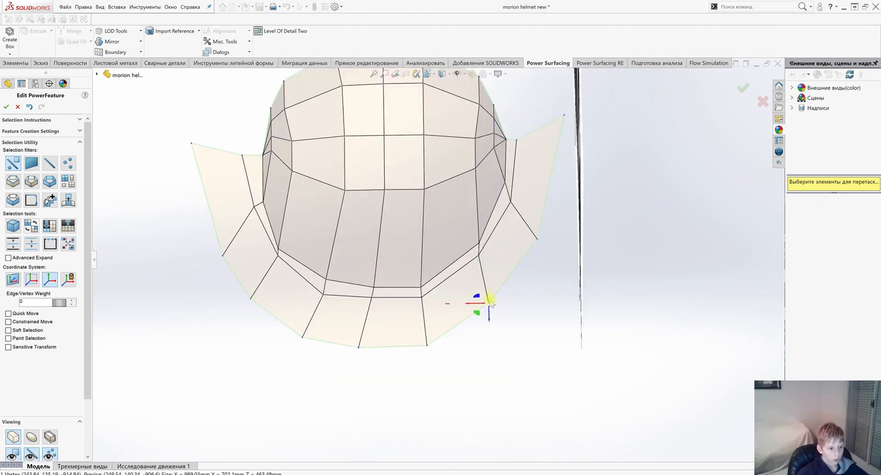
{"action": "left_click", "coordinate": [528, 249]}
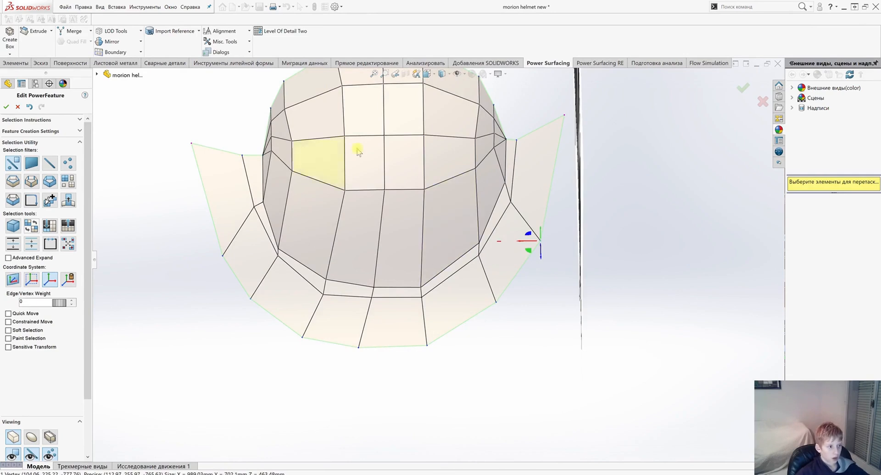
Examine the cage's brim and dome against the side and front reference images
{"action": "middle_click_drag", "start_coordinate": [392, 333], "coordinate": [403, 247]}
{"action": "scroll", "coordinate": [410, 275], "scroll_direction": "down", "scroll_amount": 4}
{"action": "middle_click_drag", "start_coordinate": [424, 296], "coordinate": [416, 276]}
{"action": "scroll", "coordinate": [422, 266], "scroll_direction": "up", "scroll_amount": 4}
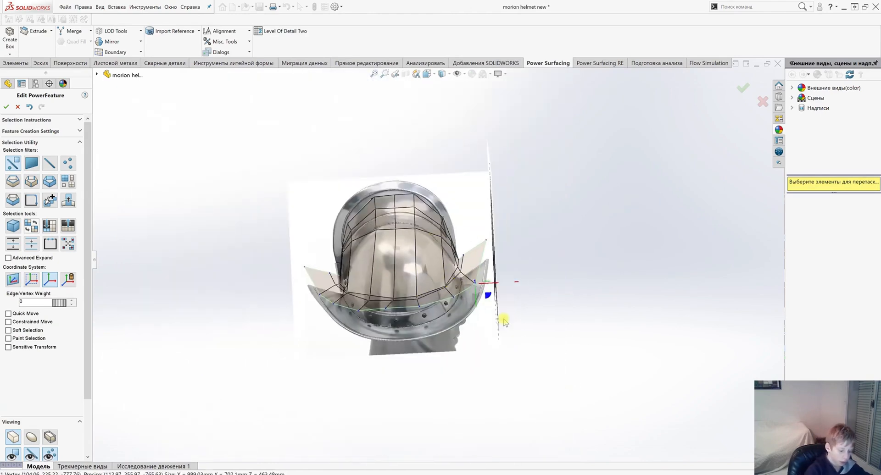
{"action": "key", "text": "ctrl+b"}
{"action": "scroll", "coordinate": [418, 239], "scroll_direction": "down", "scroll_amount": 3}
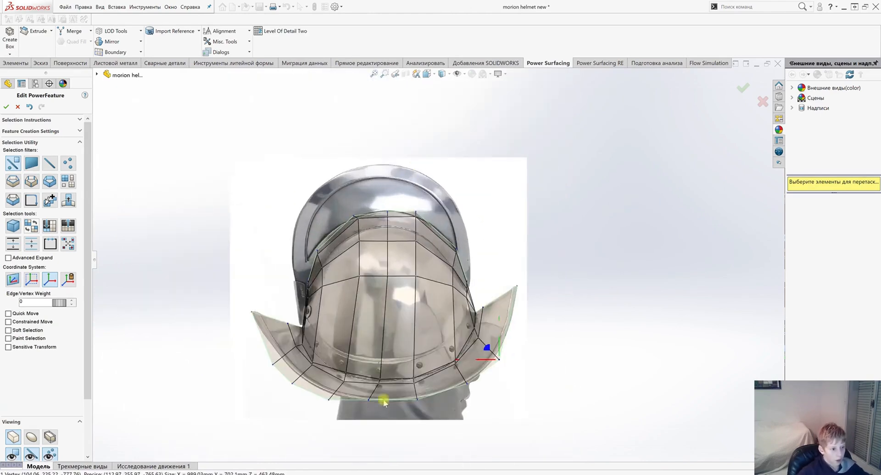
{"action": "scroll", "coordinate": [505, 294], "scroll_direction": "down", "scroll_amount": 5}
{"action": "scroll", "coordinate": [518, 266], "scroll_direction": "up", "scroll_amount": 5}
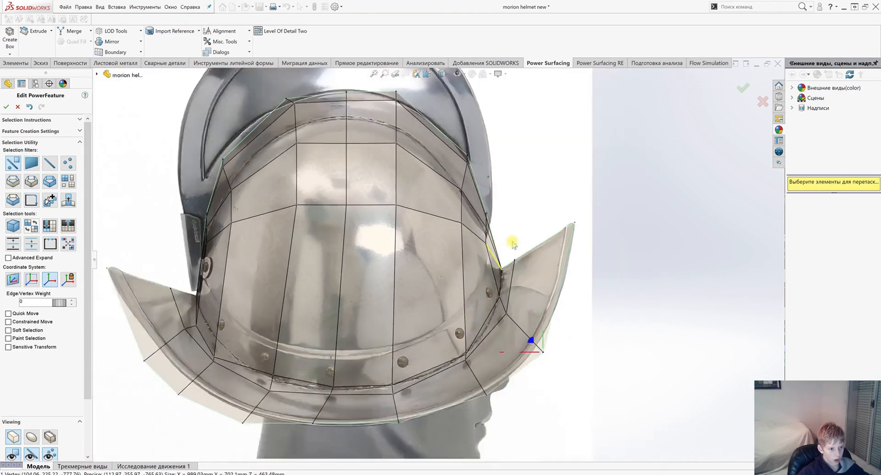
{"action": "middle_click_drag", "start_coordinate": [361, 265], "coordinate": [454, 288]}
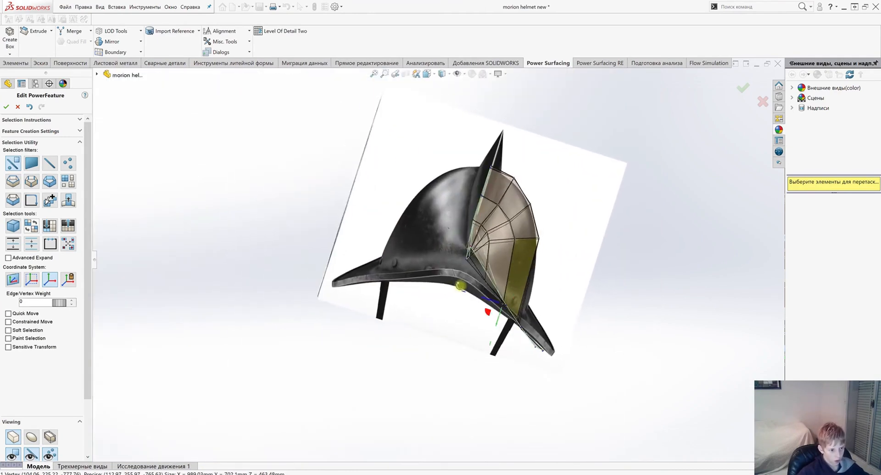
{"action": "scroll", "coordinate": [459, 290], "scroll_direction": "up", "scroll_amount": 2}
{"action": "key", "text": "ctrl+b"}
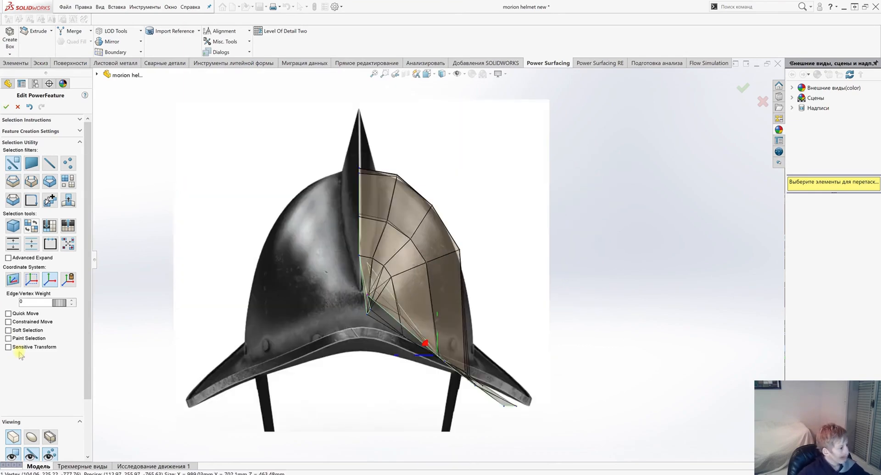
Switch to the smooth surface display and compare the helmet half with both reference images
{"action": "scroll", "coordinate": [415, 268], "scroll_direction": "up", "scroll_amount": 3}
{"action": "middle_click_drag", "start_coordinate": [414, 267], "coordinate": [341, 315]}
{"action": "scroll", "coordinate": [404, 298], "scroll_direction": "down", "scroll_amount": 4}
{"action": "scroll", "coordinate": [404, 301], "scroll_direction": "up", "scroll_amount": 4}
{"action": "mouse_move", "coordinate": [403, 305]}
{"action": "middle_mouse_down"}
{"action": "mouse_move", "coordinate": [375, 385]}
{"action": "mouse_move", "coordinate": [386, 465]}
{"action": "mouse_move", "coordinate": [365, 362]}
{"action": "mouse_move", "coordinate": [375, 297]}
{"action": "mouse_move", "coordinate": [381, 316]}
{"action": "mouse_move", "coordinate": [467, 295]}
{"action": "mouse_move", "coordinate": [407, 290]}
{"action": "middle_mouse_up"}
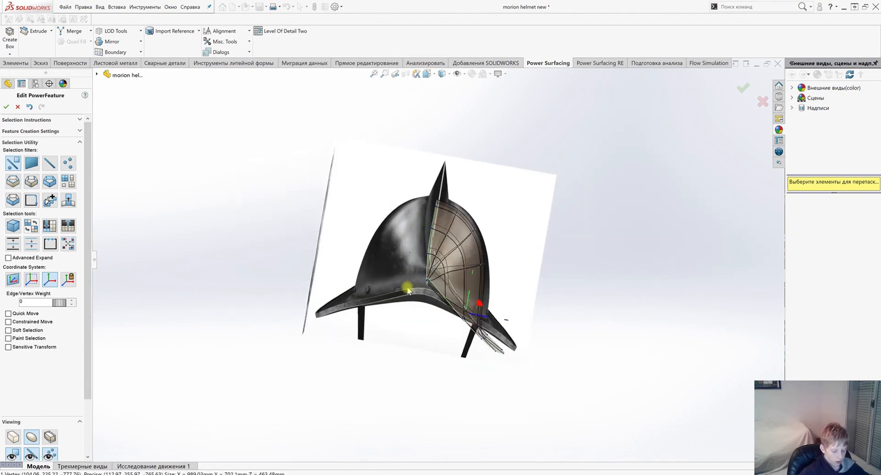
{"action": "key", "text": "ctrl+8"}
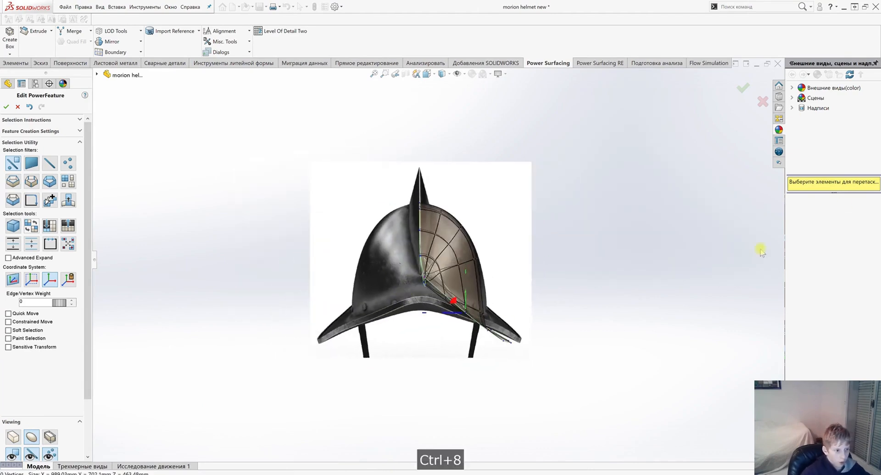
{"action": "scroll", "coordinate": [415, 171], "scroll_direction": "down", "scroll_amount": 5}
{"action": "scroll", "coordinate": [430, 156], "scroll_direction": "up", "scroll_amount": 3}
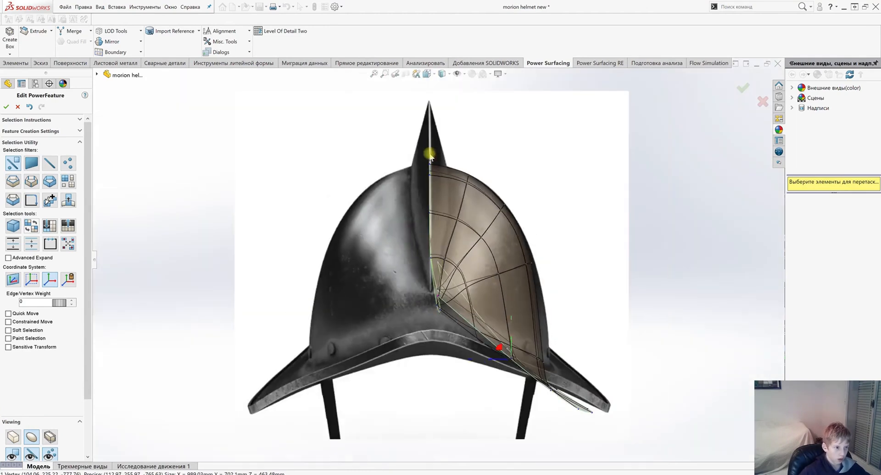
{"action": "scroll", "coordinate": [438, 321], "scroll_direction": "up", "scroll_amount": 3}
{"action": "middle_click_drag", "start_coordinate": [440, 359], "coordinate": [409, 337]}
{"action": "scroll", "coordinate": [373, 310], "scroll_direction": "down", "scroll_amount": 3}
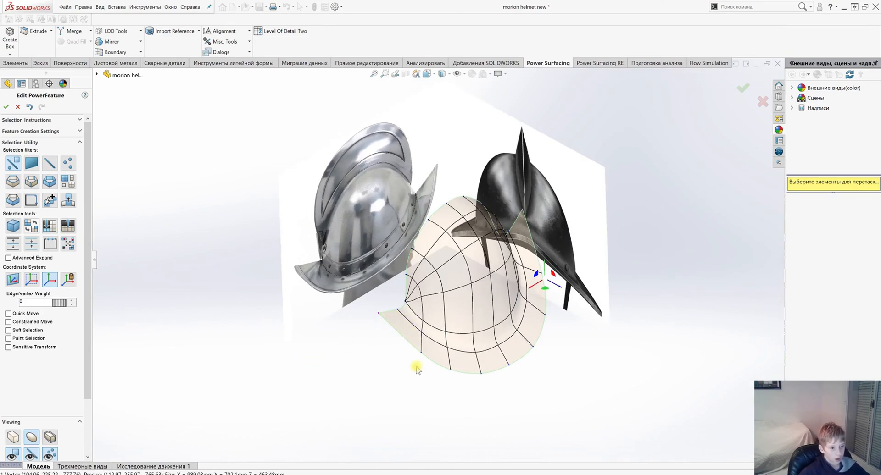
{"action": "middle_click_drag", "start_coordinate": [303, 338], "coordinate": [383, 316]}
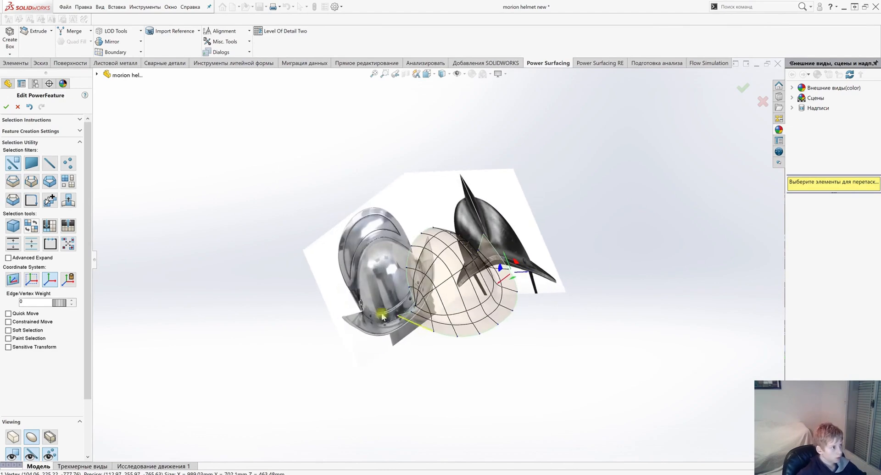
Finish editing the PowerFeature, converting the helmet half to SOLIDWORKS geometry
{"action": "left_click", "coordinate": [7, 106]}
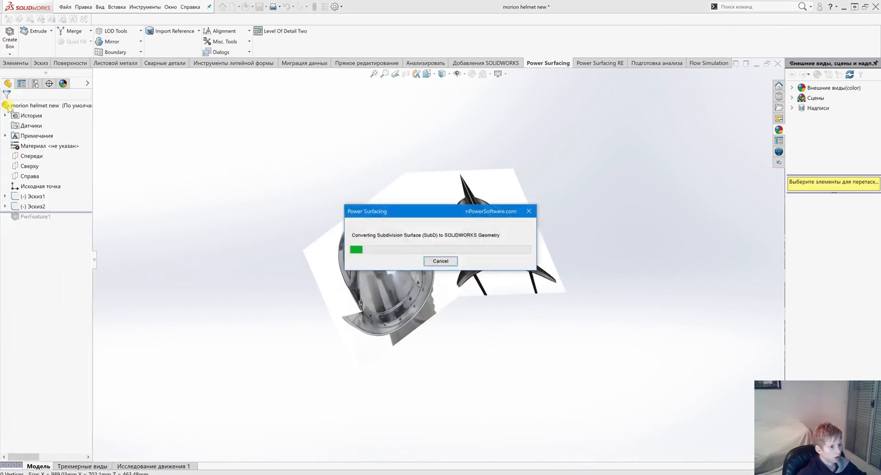
{"action": "scroll", "coordinate": [476, 236], "scroll_direction": "up", "scroll_amount": 2}
{"action": "middle_click_drag", "start_coordinate": [475, 237], "coordinate": [439, 256]}
{"action": "scroll", "coordinate": [439, 256], "scroll_direction": "down", "scroll_amount": 2}
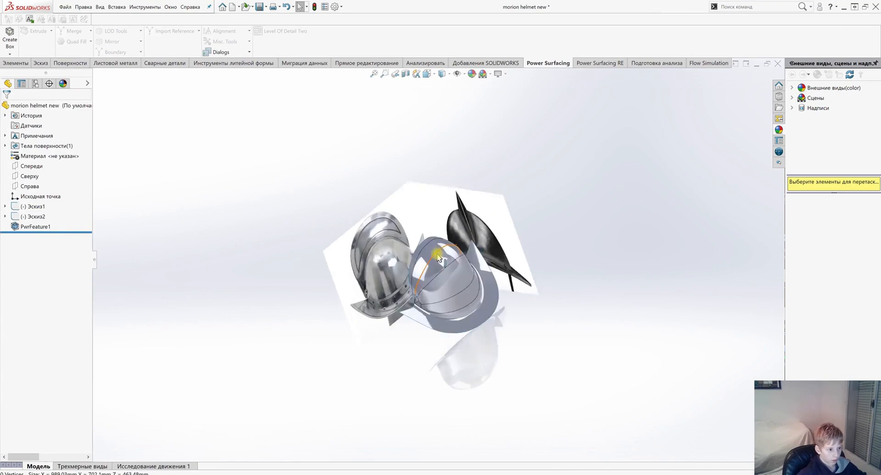
Start a reference plane offset from the Front plane (Спереди) and view it from the right
{"action": "left_click", "coordinate": [32, 168]}
{"action": "middle_click_drag", "start_coordinate": [350, 296], "coordinate": [382, 263]}
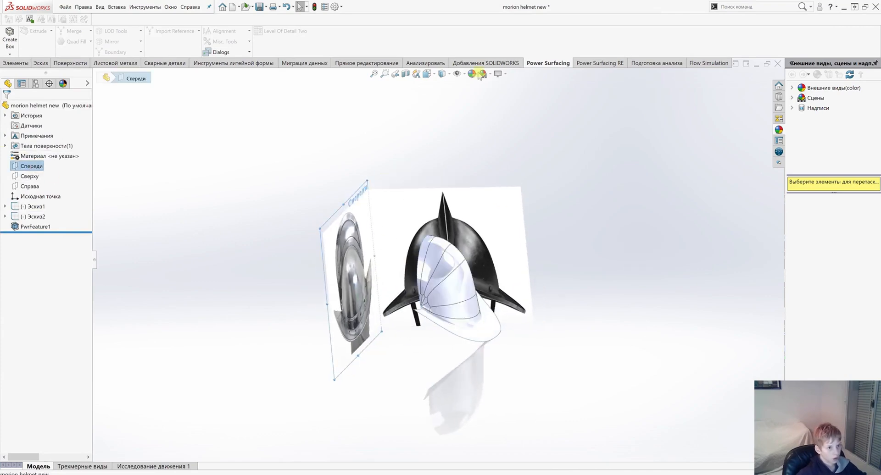
{"action": "left_click", "coordinate": [17, 63]}
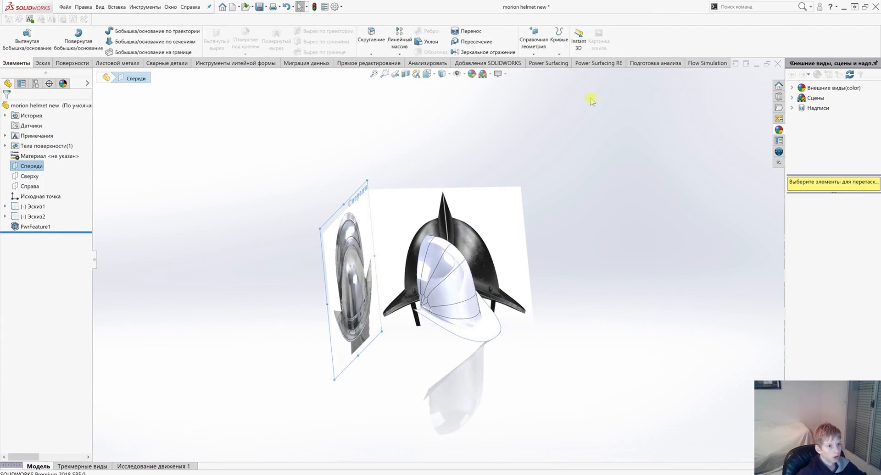
{"action": "left_click", "coordinate": [543, 41]}
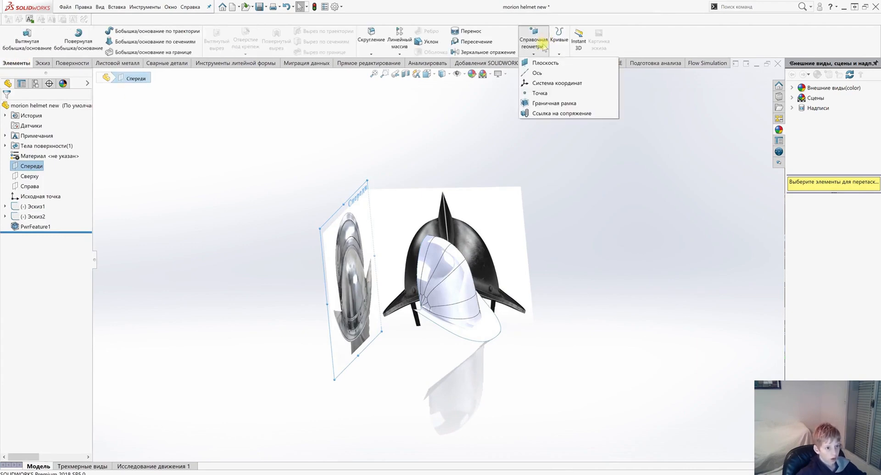
{"action": "left_click", "coordinate": [550, 64]}
{"action": "middle_click_drag", "start_coordinate": [480, 188], "coordinate": [430, 277]}
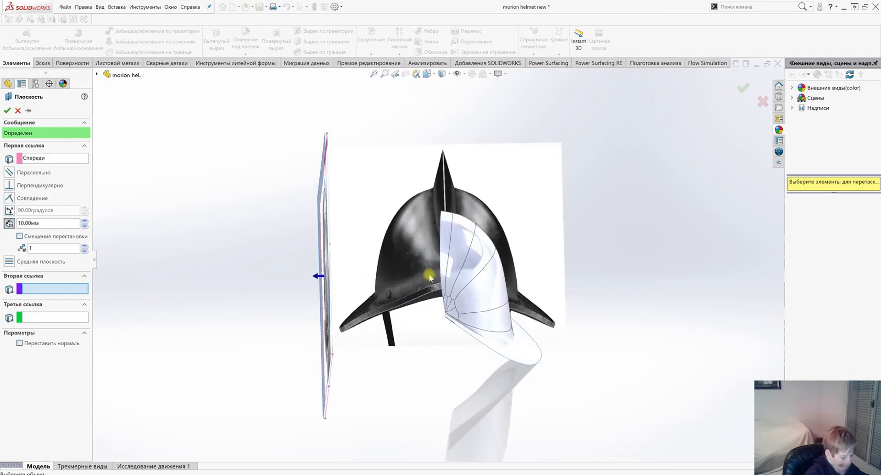
{"action": "key", "text": "ctrl+4"}
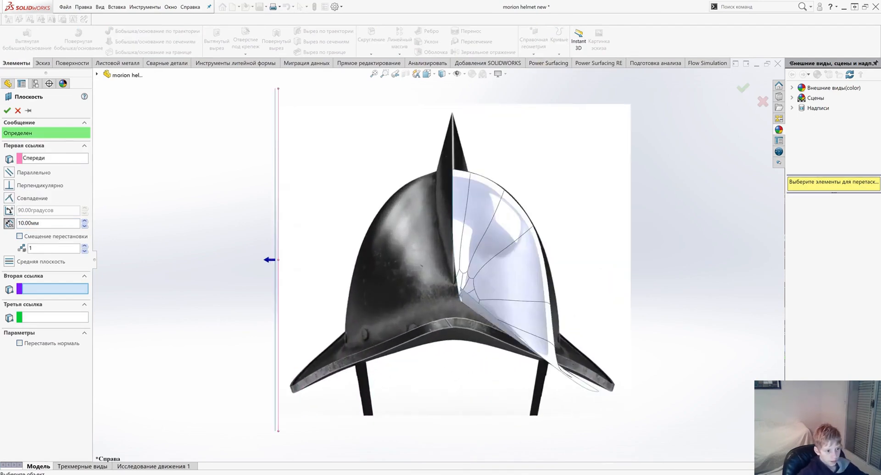
Reverse the plane's offset direction toward the helmet and increase the distance to 540 mm
{"action": "scroll", "coordinate": [541, 323], "scroll_direction": "up", "scroll_amount": 2}
{"action": "scroll", "coordinate": [371, 340], "scroll_direction": "down", "scroll_amount": 4}
{"action": "scroll", "coordinate": [146, 264], "scroll_direction": "up", "scroll_amount": 4}
{"action": "left_click", "coordinate": [19, 236]}
{"action": "double_click", "coordinate": [37, 223]}
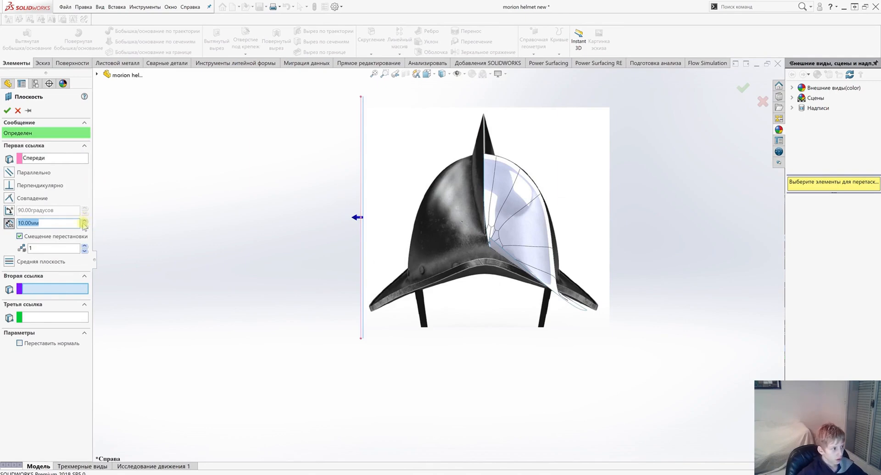
{"action": "left_click_drag", "start_coordinate": [84, 222], "coordinate": [84, 221]}
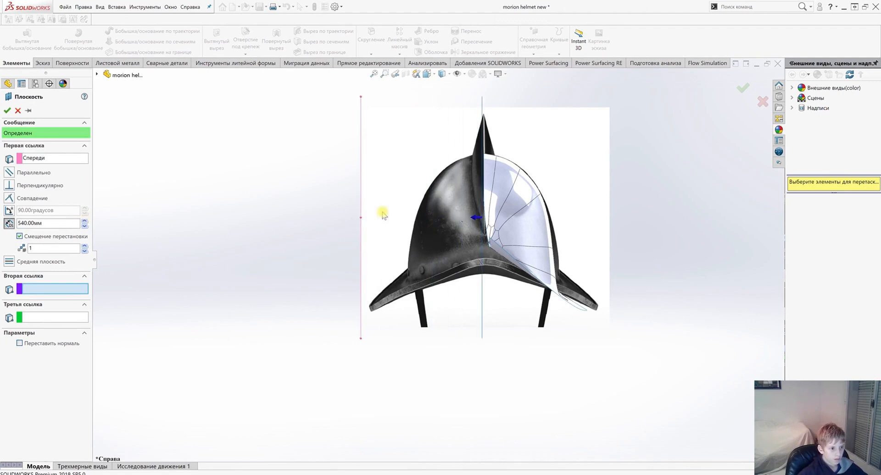
Fine-tune the plane's offset to 545 mm to line it up with the helmet half's centre edge
{"action": "scroll", "coordinate": [452, 169], "scroll_direction": "down", "scroll_amount": 6}
{"action": "scroll", "coordinate": [454, 131], "scroll_direction": "up", "scroll_amount": 3}
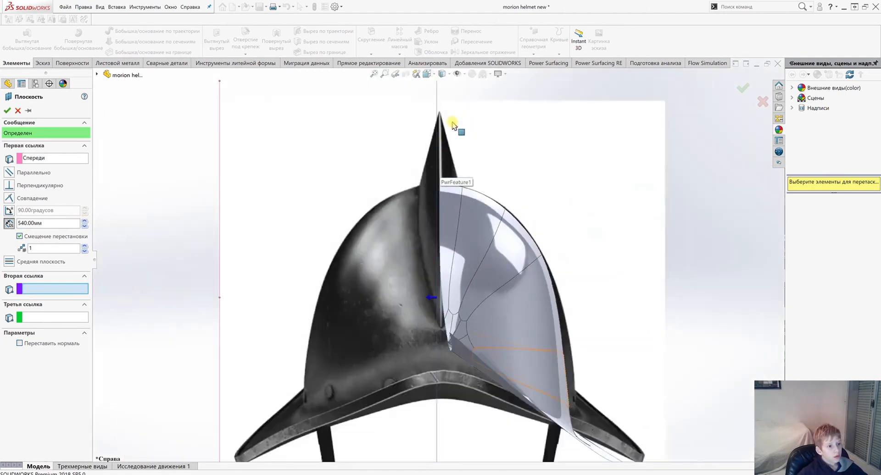
{"action": "scroll", "coordinate": [452, 125], "scroll_direction": "down", "scroll_amount": 4}
{"action": "scroll", "coordinate": [397, 311], "scroll_direction": "down", "scroll_amount": 2}
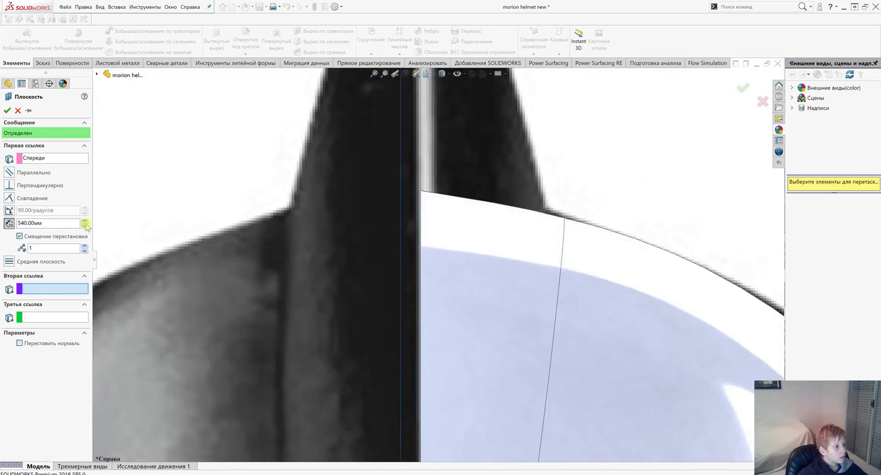
{"action": "left_click", "coordinate": [84, 221]}
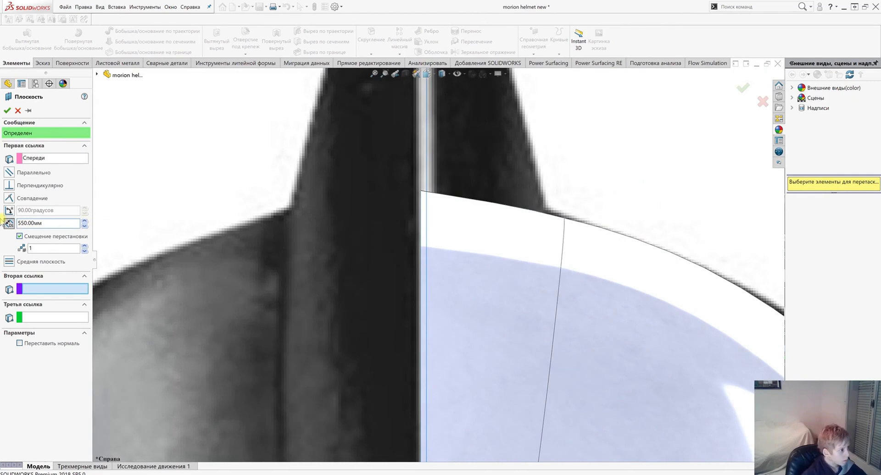
{"action": "key", "text": "BackSpace"}
{"action": "type", "text": "40"}
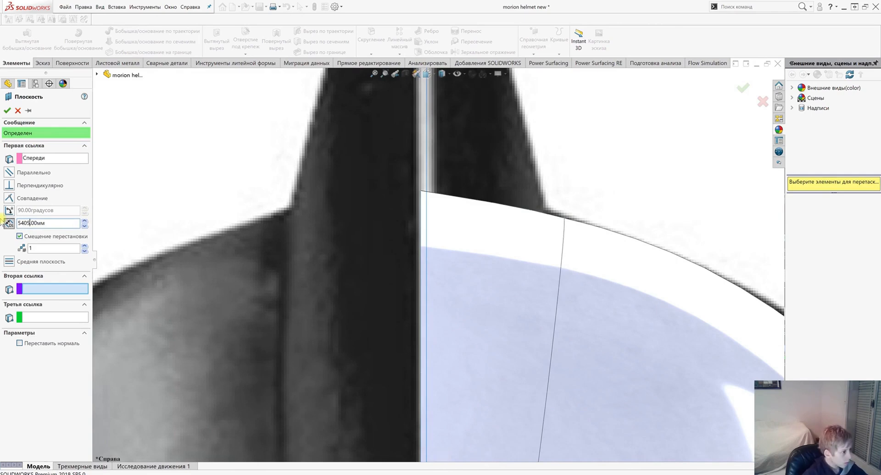
{"action": "key", "text": "BackSpace"}
{"action": "type", "text": "5"}
{"action": "key", "text": "BackSpace"}
{"action": "key", "text": "Return"}
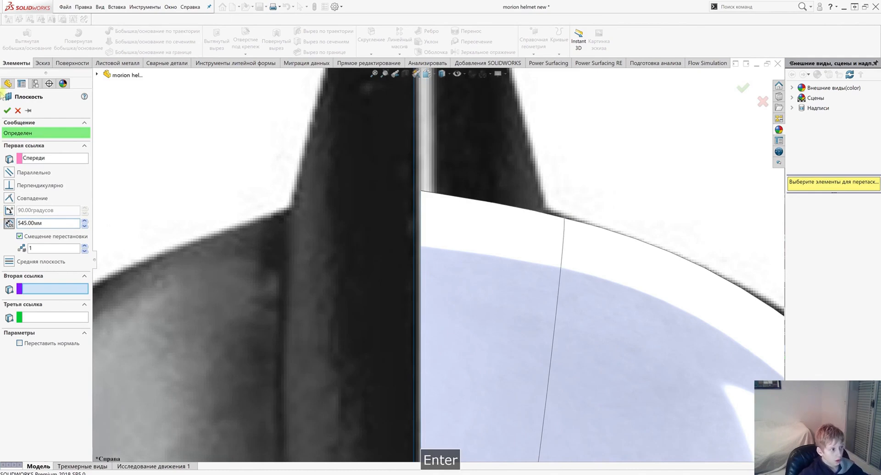
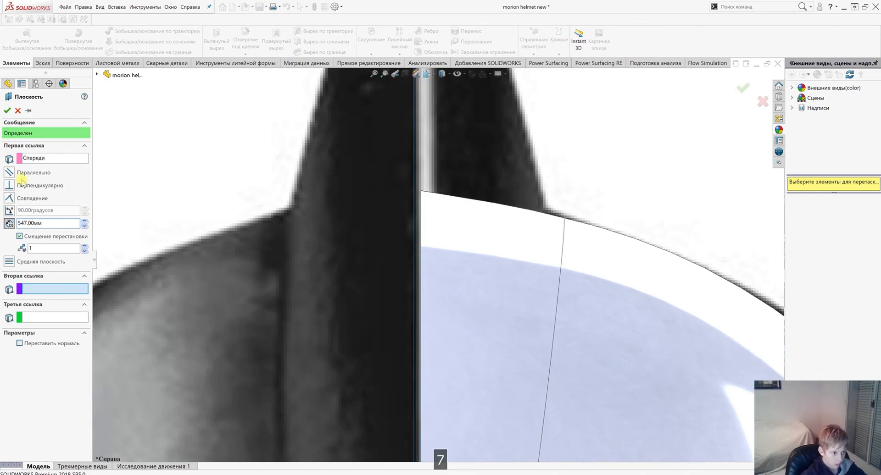
Create a reference plane offset 547 mm from the front plane (Спереди)
{"action": "key", "text": "Return"}
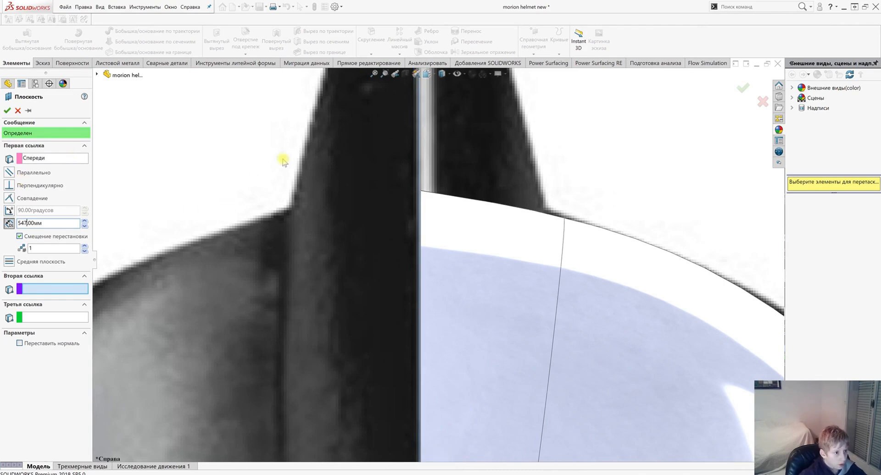
{"action": "scroll", "coordinate": [408, 206], "scroll_direction": "up", "scroll_amount": 7}
{"action": "middle_click_drag", "start_coordinate": [423, 211], "coordinate": [316, 298]}
{"action": "scroll", "coordinate": [315, 300], "scroll_direction": "up", "scroll_amount": 5}
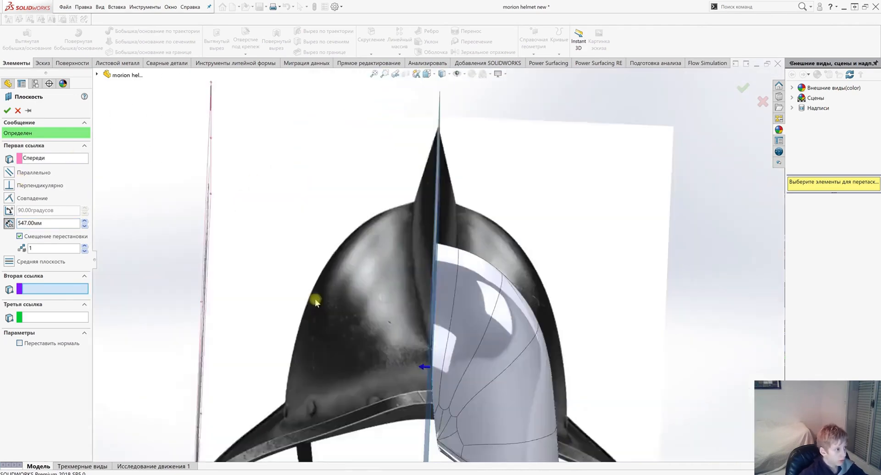
{"action": "left_click", "coordinate": [8, 112]}
{"action": "scroll", "coordinate": [411, 285], "scroll_direction": "up", "scroll_amount": 6}
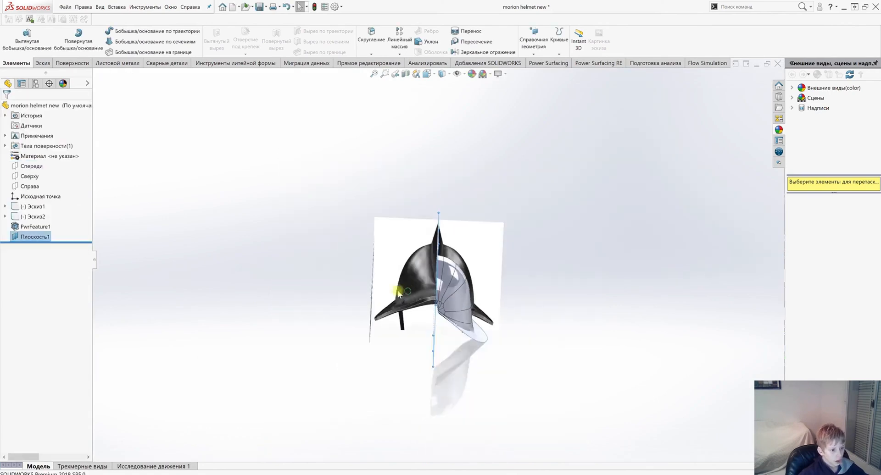
{"action": "middle_click_drag", "start_coordinate": [399, 294], "coordinate": [103, 311]}
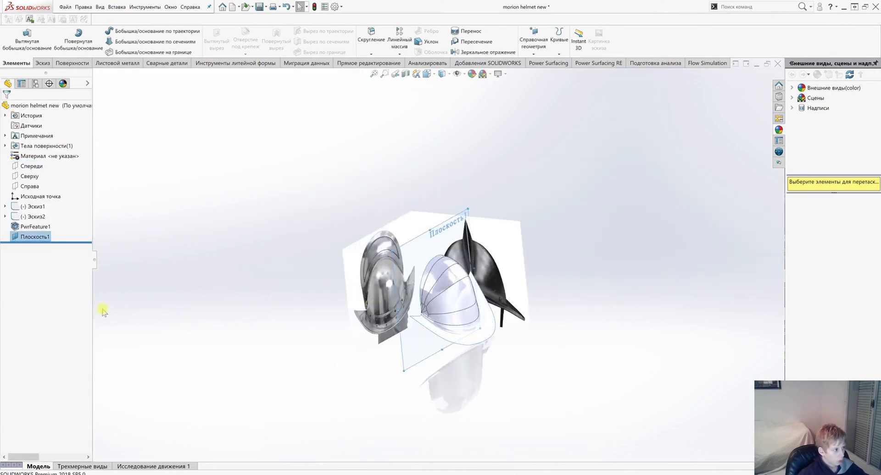
Reorder PwrFeature1 below Плоскость1 in the feature tree and open PwrFeature1 for editing
{"action": "left_click", "coordinate": [30, 237]}
{"action": "left_click_drag", "start_coordinate": [20, 228], "coordinate": [20, 238]}
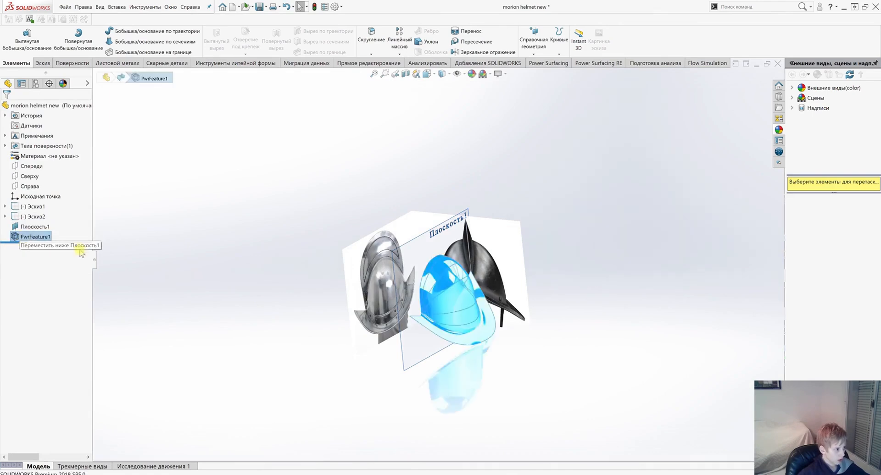
{"action": "right_click", "coordinate": [43, 239]}
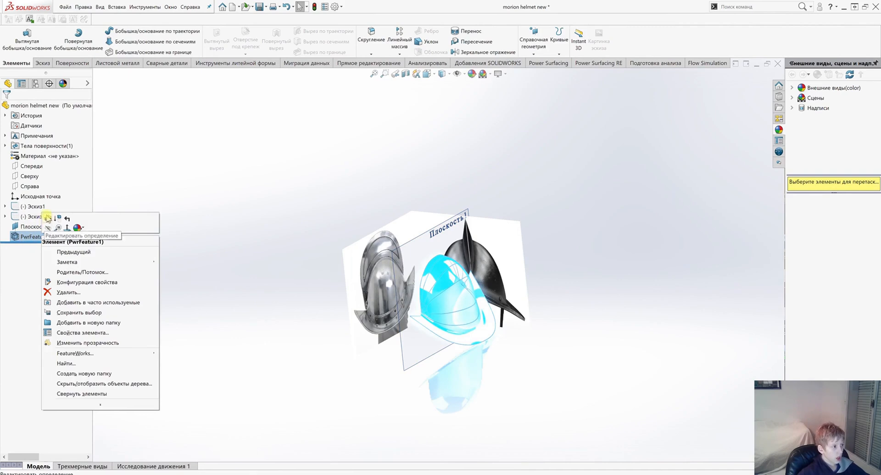
{"action": "left_click", "coordinate": [48, 219]}
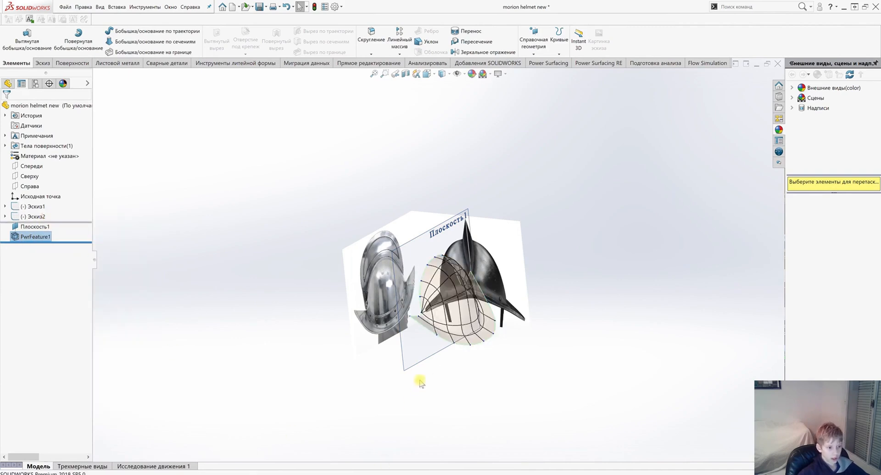
Select all open boundary edges of the half helmet along the symmetry plane, over the crown and at both brim ends
{"action": "scroll", "coordinate": [428, 305], "scroll_direction": "down", "scroll_amount": 3}
{"action": "left_click", "coordinate": [414, 327]}
{"action": "left_click", "coordinate": [421, 307], "text": "shift"}
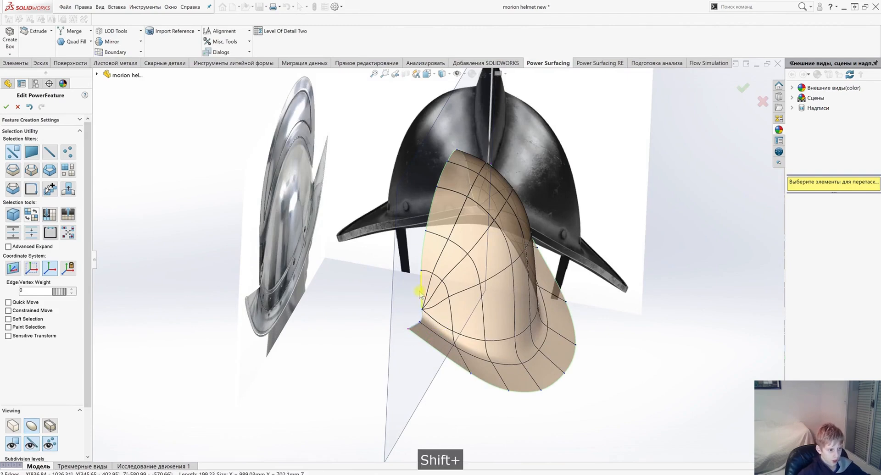
{"action": "left_click", "coordinate": [432, 226], "text": "shift"}
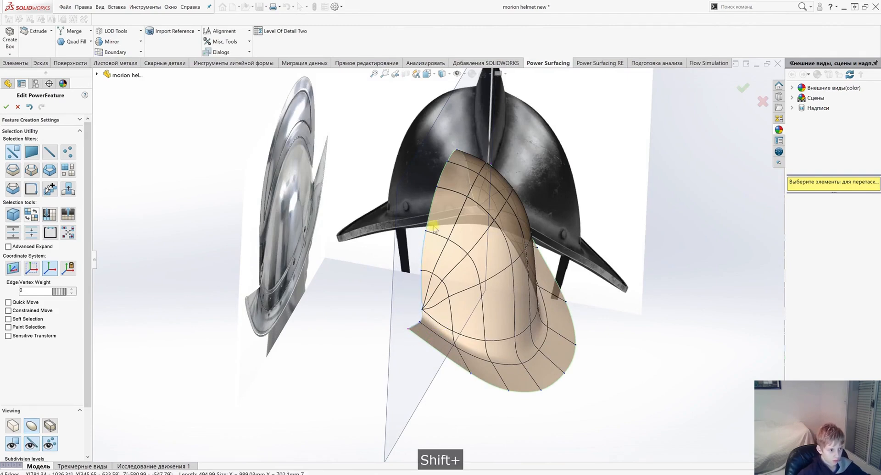
{"action": "left_click", "coordinate": [443, 169], "text": "shift"}
{"action": "middle_click_drag", "start_coordinate": [469, 169], "coordinate": [403, 176]}
{"action": "left_click", "coordinate": [519, 167], "text": "shift"}
{"action": "middle_click_drag", "start_coordinate": [551, 179], "coordinate": [639, 161], "text": "shift"}
{"action": "scroll", "coordinate": [602, 171], "scroll_direction": "down", "scroll_amount": 3}
{"action": "scroll", "coordinate": [646, 155], "scroll_direction": "up", "scroll_amount": 4}
{"action": "scroll", "coordinate": [625, 177], "scroll_direction": "down", "scroll_amount": 5}
{"action": "middle_click_drag", "start_coordinate": [400, 284], "coordinate": [345, 321]}
{"action": "scroll", "coordinate": [312, 342], "scroll_direction": "up", "scroll_amount": 4}
{"action": "scroll", "coordinate": [306, 344], "scroll_direction": "down", "scroll_amount": 4}
{"action": "left_click", "coordinate": [367, 290], "text": "shift"}
{"action": "left_click", "coordinate": [408, 332], "text": "shift"}
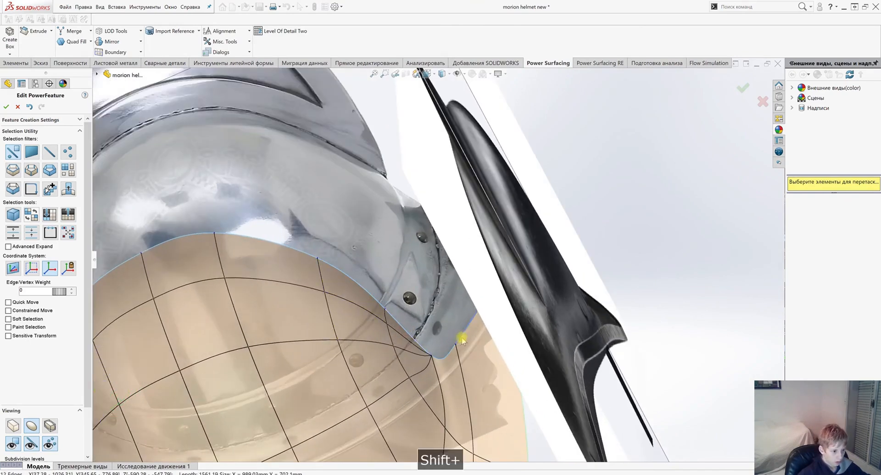
{"action": "scroll", "coordinate": [461, 337], "scroll_direction": "up", "scroll_amount": 8}
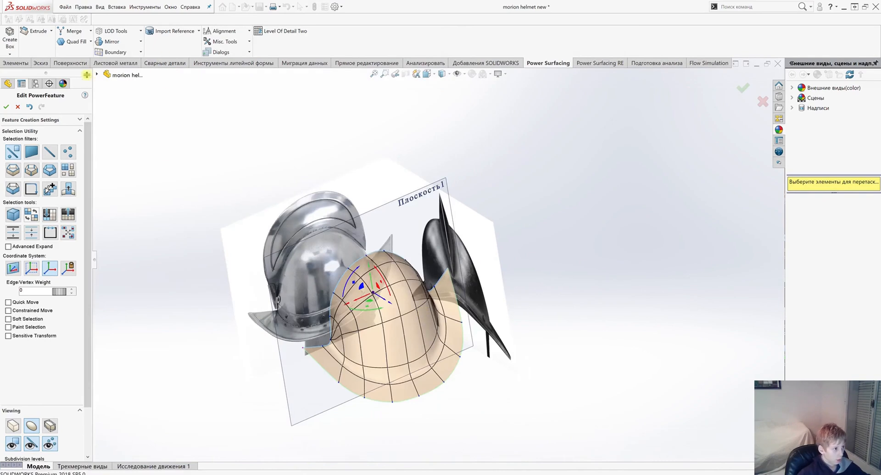
Snap the selected boundary edges to Плоскость1 using Snap To Plane
{"action": "left_click", "coordinate": [98, 75]}
{"action": "left_click", "coordinate": [129, 186], "text": "shift"}
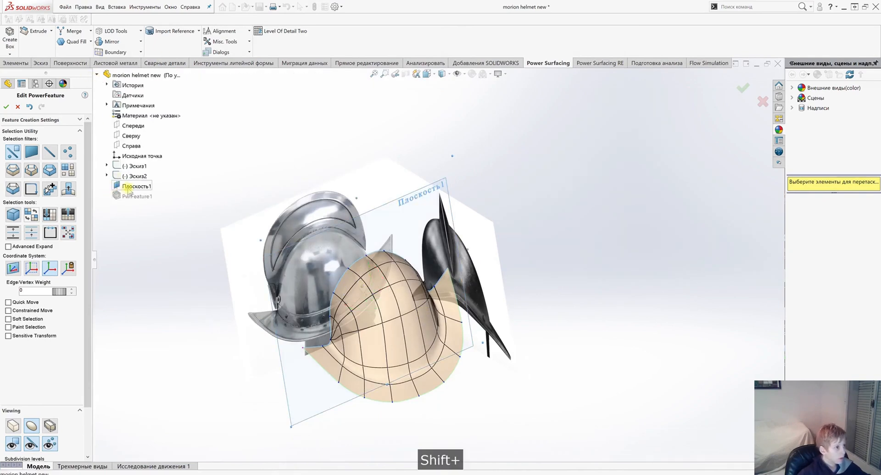
{"action": "left_click", "coordinate": [137, 9]}
{"action": "mouse_move", "coordinate": [178, 53]}
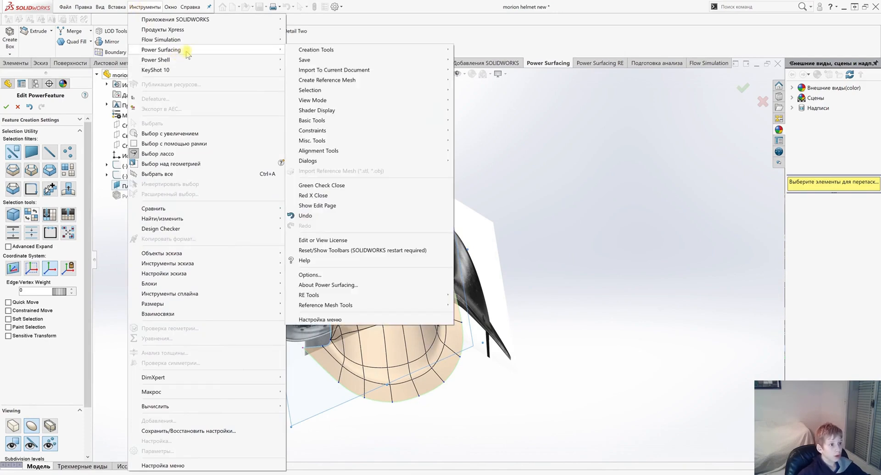
{"action": "mouse_move", "coordinate": [340, 154]}
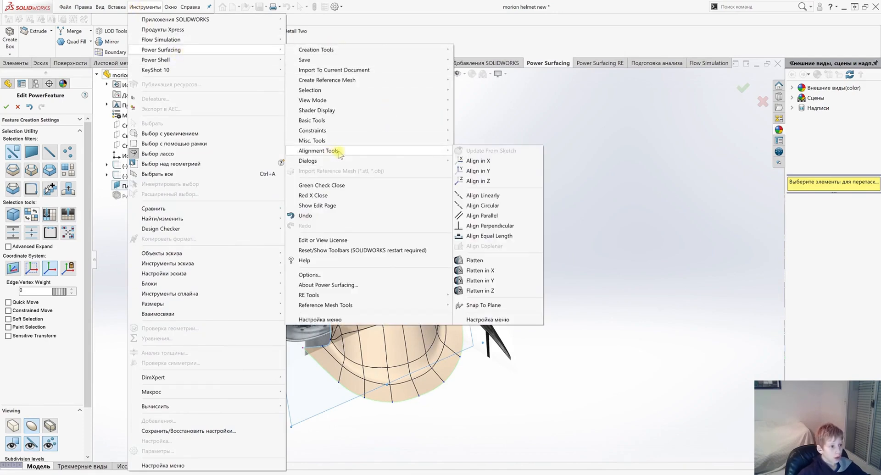
{"action": "left_click", "coordinate": [484, 307]}
Examine the alignment of the helmet's open boundary with Плоскость1 in the standard and rotated views
{"action": "scroll", "coordinate": [414, 307], "scroll_direction": "up", "scroll_amount": 1}
{"action": "middle_click_drag", "start_coordinate": [449, 174], "coordinate": [392, 284]}
{"action": "scroll", "coordinate": [373, 320], "scroll_direction": "down", "scroll_amount": 4}
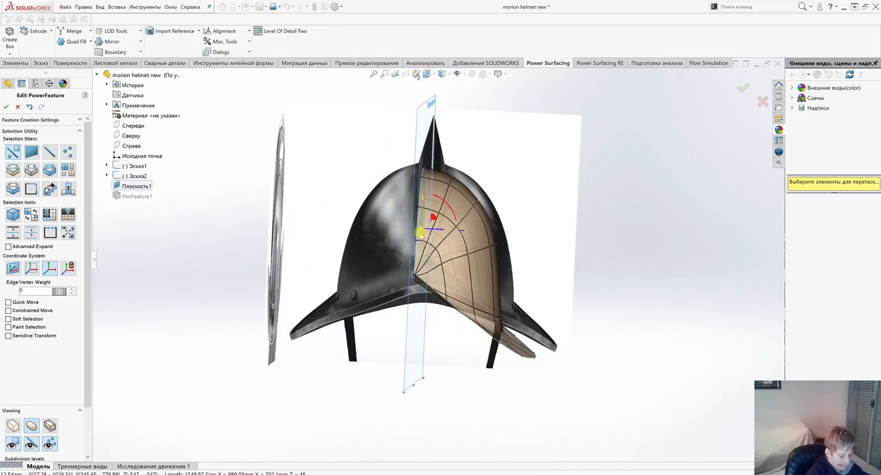
{"action": "key", "text": "ctrl+8"}
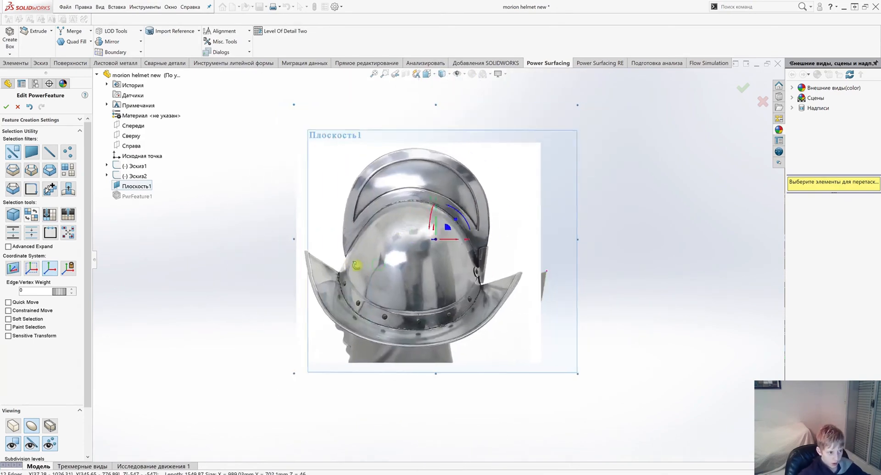
{"action": "middle_click_drag", "start_coordinate": [356, 265], "coordinate": [315, 295]}
{"action": "key", "text": "ctrl+4"}
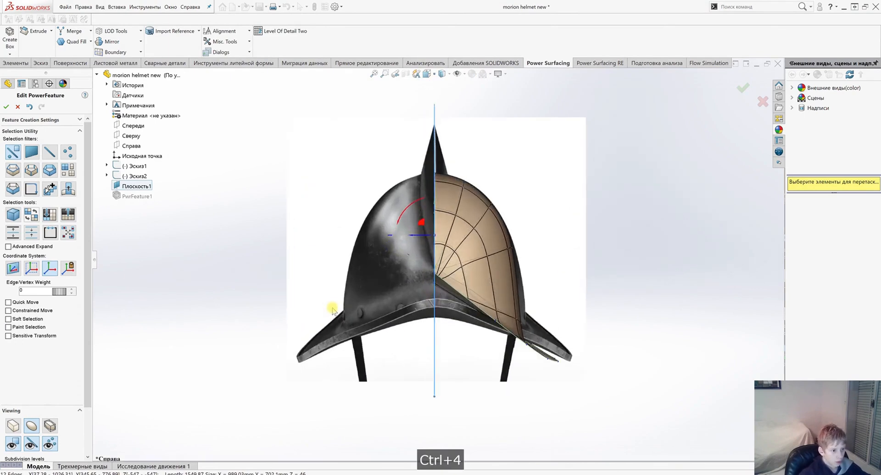
{"action": "middle_click_drag", "start_coordinate": [663, 278], "coordinate": [398, 310]}
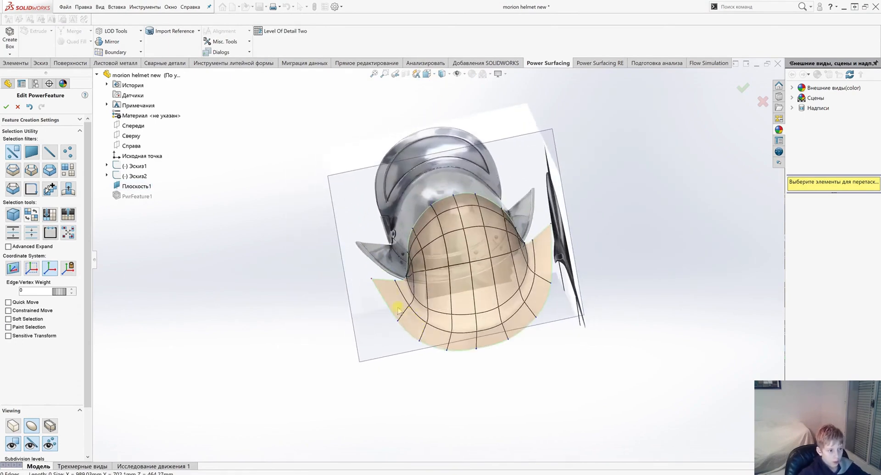
Insert one edge loop around the helmet brim across its radial edges, leaving Preserve Shape off
{"action": "scroll", "coordinate": [551, 300], "scroll_direction": "down", "scroll_amount": 2}
{"action": "middle_click_drag", "start_coordinate": [551, 300], "coordinate": [567, 282]}
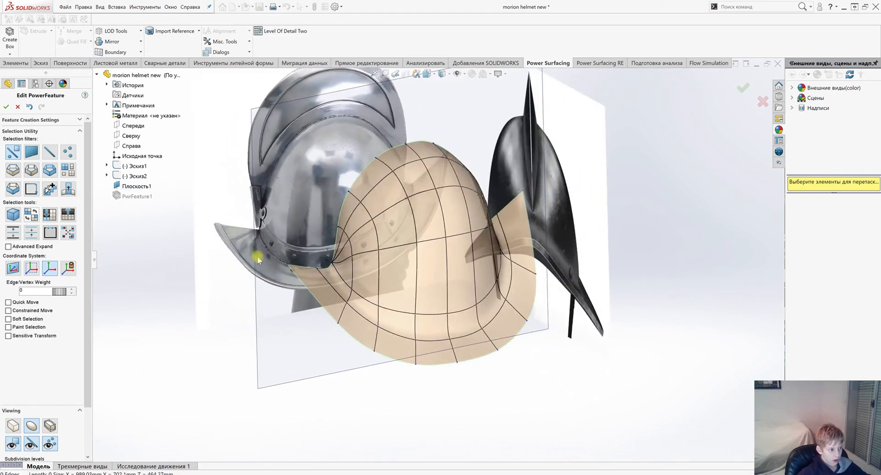
{"action": "scroll", "coordinate": [257, 260], "scroll_direction": "down", "scroll_amount": 3}
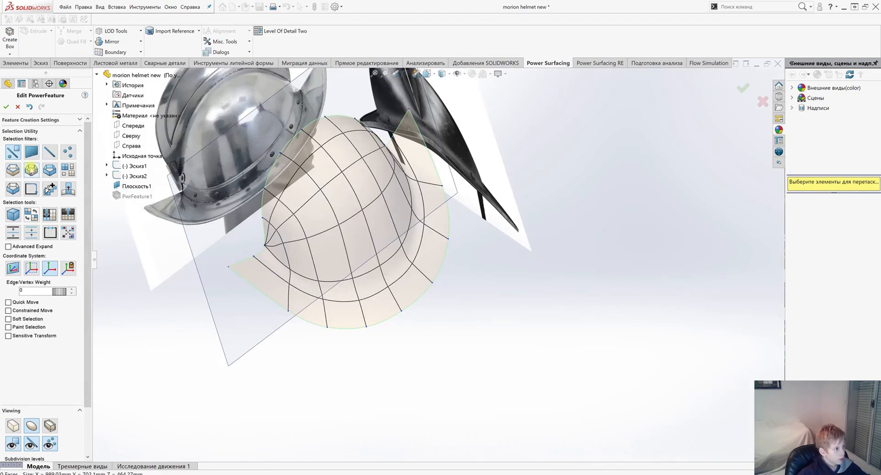
{"action": "left_click", "coordinate": [325, 314]}
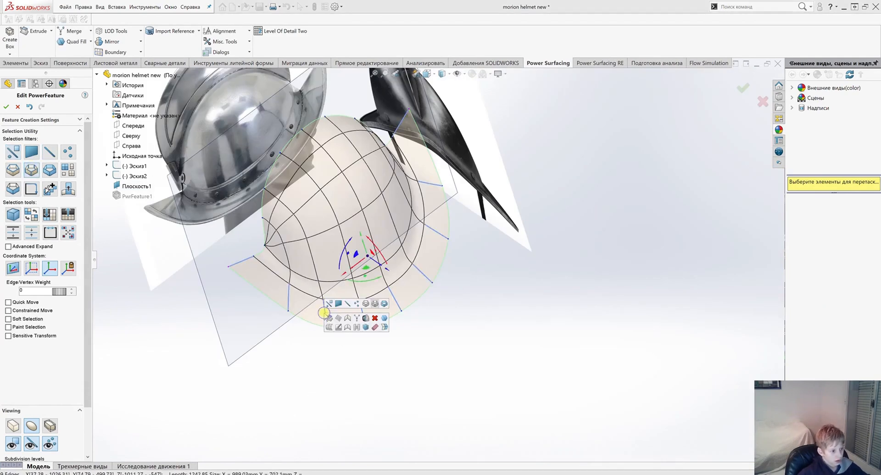
{"action": "left_click", "coordinate": [326, 327]}
{"action": "middle_click_drag", "start_coordinate": [333, 339], "coordinate": [336, 248]}
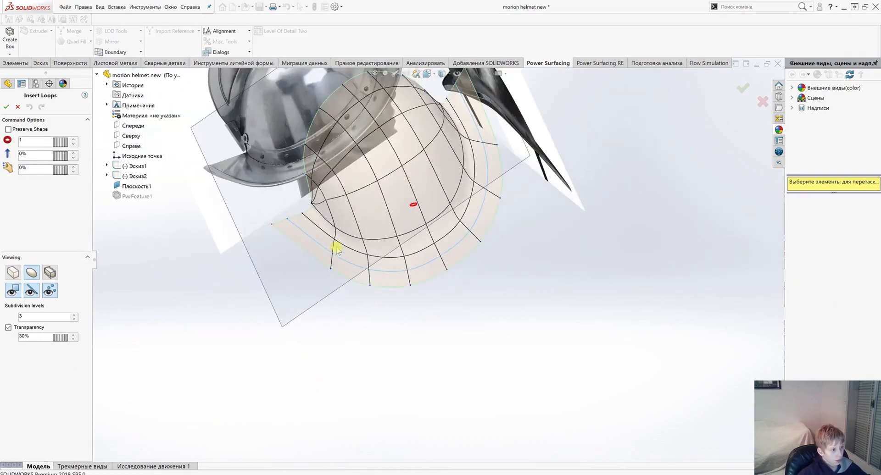
{"action": "left_click", "coordinate": [6, 108]}
Select the outer ring of brim faces and apply Offset Loops with 0 mm offset, 10% scale and one loop
{"action": "middle_click_drag", "start_coordinate": [436, 260], "coordinate": [438, 281]}
{"action": "left_click", "coordinate": [403, 286]}
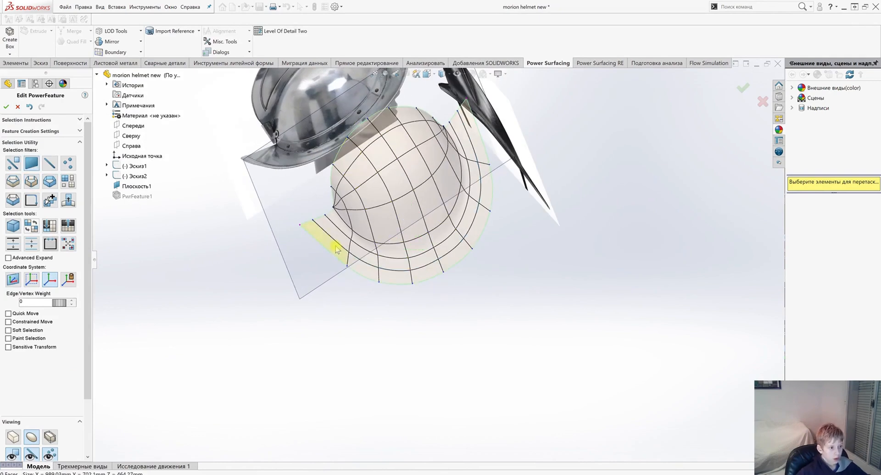
{"action": "left_click", "coordinate": [335, 246], "text": "shift"}
{"action": "left_click", "coordinate": [426, 273], "text": "shift"}
{"action": "left_click", "coordinate": [484, 199], "text": "shift"}
{"action": "left_click", "coordinate": [480, 158], "text": "shift"}
{"action": "middle_click_drag", "start_coordinate": [478, 181], "coordinate": [466, 239]}
{"action": "scroll", "coordinate": [466, 240], "scroll_direction": "down", "scroll_amount": 4}
{"action": "right_click", "coordinate": [452, 268]}
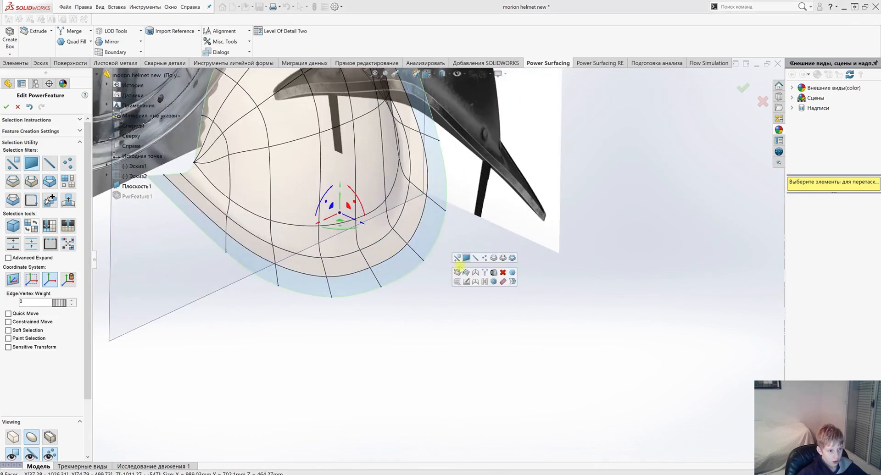
{"action": "left_click", "coordinate": [465, 272]}
{"action": "middle_click_drag", "start_coordinate": [444, 284], "coordinate": [411, 277]}
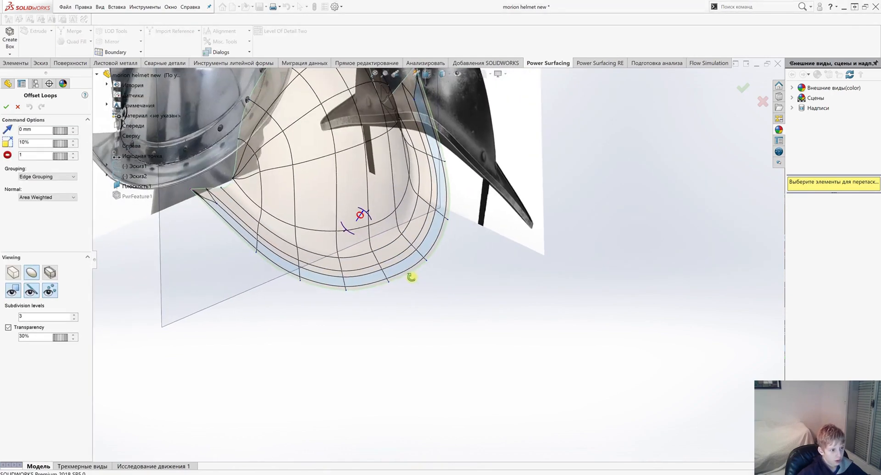
{"action": "left_click", "coordinate": [5, 109]}
Extrude the selected outer brim face ring by 10.14 mm to form the raised rim
{"action": "scroll", "coordinate": [373, 240], "scroll_direction": "down", "scroll_amount": 2}
{"action": "middle_click_drag", "start_coordinate": [373, 240], "coordinate": [366, 257]}
{"action": "scroll", "coordinate": [376, 274], "scroll_direction": "up", "scroll_amount": 2}
{"action": "right_click", "coordinate": [387, 287]}
{"action": "left_click", "coordinate": [391, 292]}
{"action": "scroll", "coordinate": [380, 216], "scroll_direction": "down", "scroll_amount": 2}
{"action": "left_click_drag", "start_coordinate": [377, 212], "coordinate": [372, 228]}
{"action": "middle_click_drag", "start_coordinate": [472, 363], "coordinate": [530, 291]}
{"action": "scroll", "coordinate": [497, 278], "scroll_direction": "down", "scroll_amount": 1}
{"action": "scroll", "coordinate": [517, 244], "scroll_direction": "up", "scroll_amount": 6}
{"action": "middle_click_drag", "start_coordinate": [346, 302], "coordinate": [464, 269]}
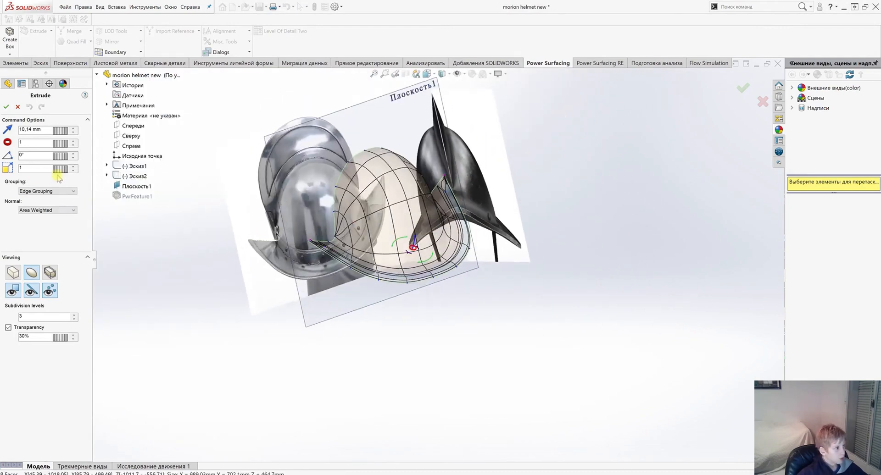
{"action": "left_click", "coordinate": [8, 108]}
Delete the surplus end faces closing the extruded rim at the first brim tip on the symmetry plane
{"action": "scroll", "coordinate": [417, 257], "scroll_direction": "down", "scroll_amount": 8}
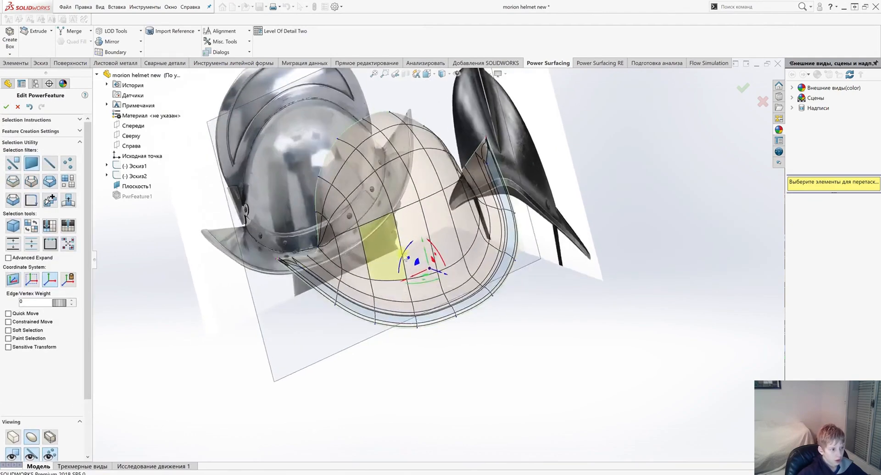
{"action": "scroll", "coordinate": [417, 257], "scroll_direction": "up", "scroll_amount": 2}
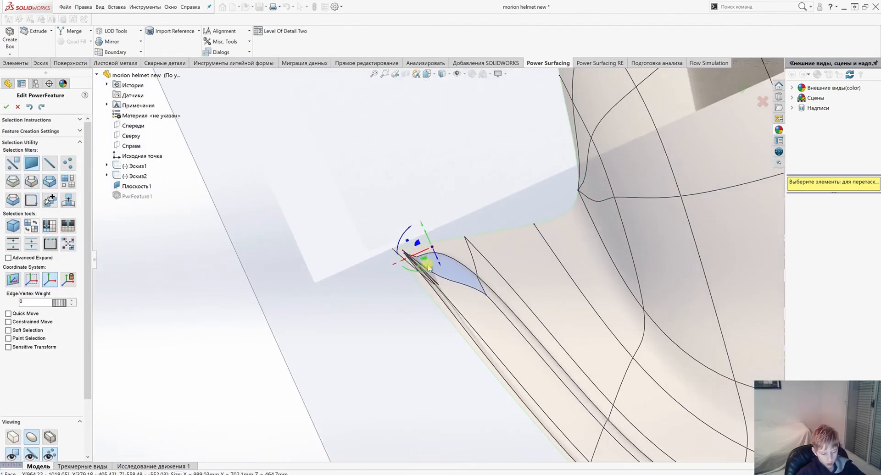
{"action": "left_click", "coordinate": [437, 239]}
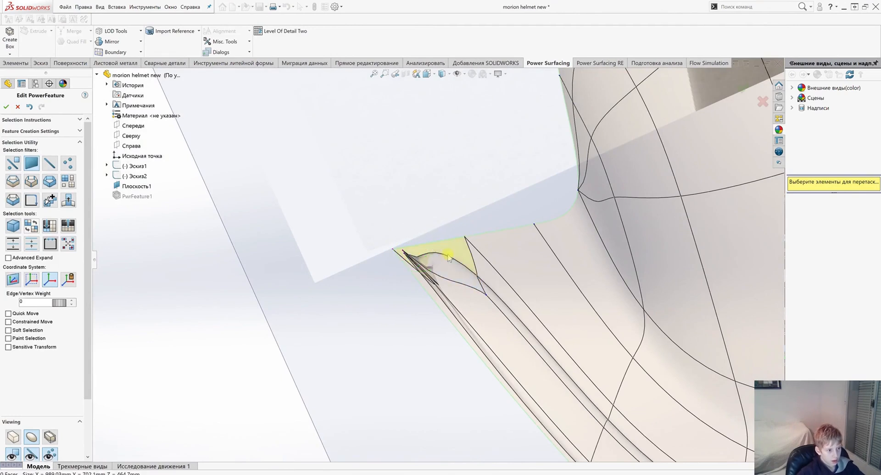
{"action": "left_click", "coordinate": [445, 268]}
{"action": "key", "text": "Delete"}
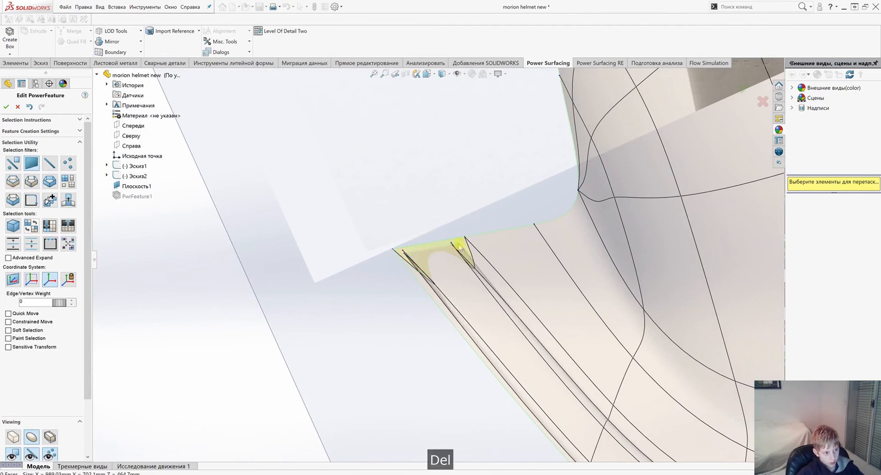
{"action": "left_click", "coordinate": [460, 241]}
{"action": "key", "text": "Delete"}
{"action": "scroll", "coordinate": [462, 234], "scroll_direction": "up", "scroll_amount": 6}
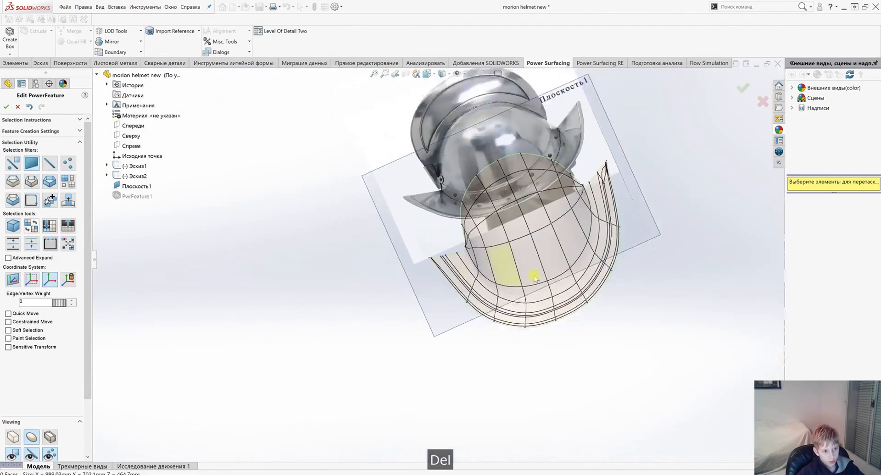
Delete the surplus end faces closing the extruded rim at the opposite brim tip
{"action": "scroll", "coordinate": [465, 224], "scroll_direction": "down", "scroll_amount": 8}
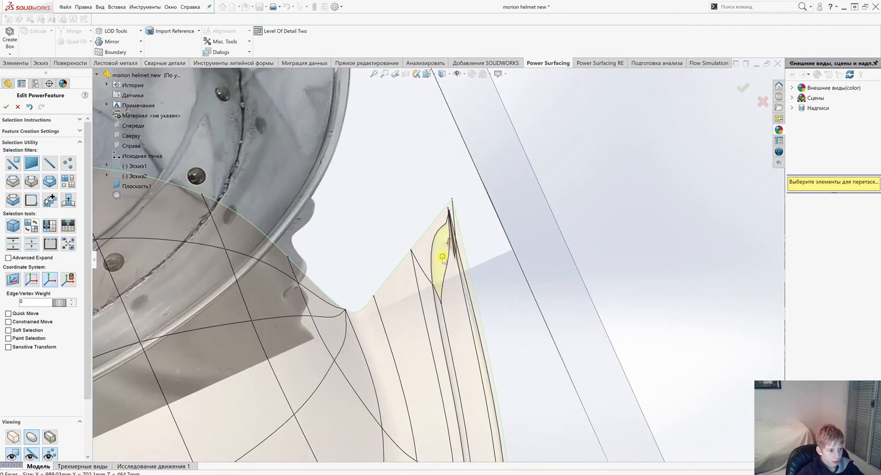
{"action": "left_click", "coordinate": [442, 257]}
{"action": "key", "text": "Delete"}
{"action": "left_click", "coordinate": [417, 253]}
{"action": "key", "text": "Delete"}
{"action": "scroll", "coordinate": [460, 276], "scroll_direction": "up", "scroll_amount": 8}
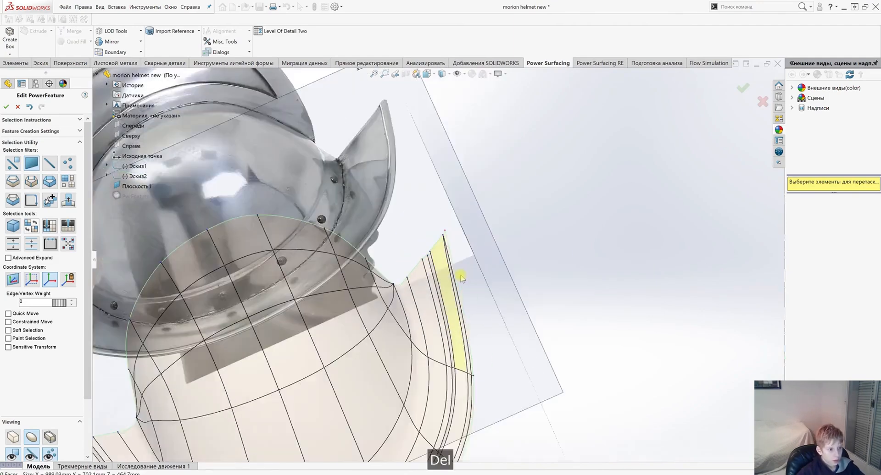
{"action": "middle_click_drag", "start_coordinate": [452, 271], "coordinate": [433, 220]}
{"action": "scroll", "coordinate": [432, 220], "scroll_direction": "down", "scroll_amount": 10}
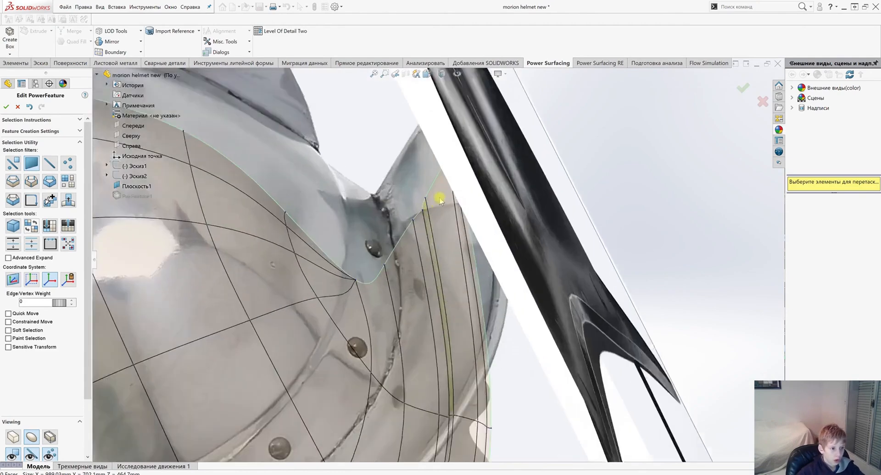
Soften the three hard corner vertices where the raised rim meets the symmetry plane at the rear brim tip
{"action": "scroll", "coordinate": [464, 149], "scroll_direction": "up", "scroll_amount": 5}
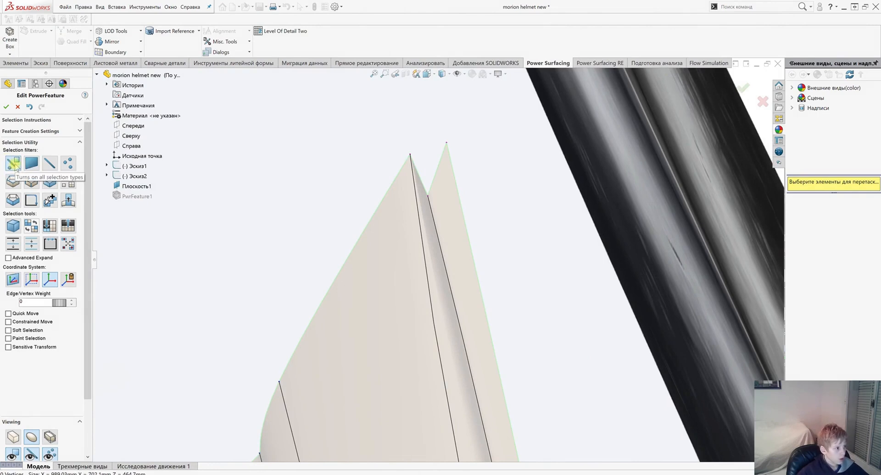
{"action": "left_click", "coordinate": [410, 155]}
{"action": "left_click", "coordinate": [428, 195], "text": "shift"}
{"action": "left_click", "coordinate": [448, 143], "text": "shift"}
{"action": "right_click", "coordinate": [389, 115]}
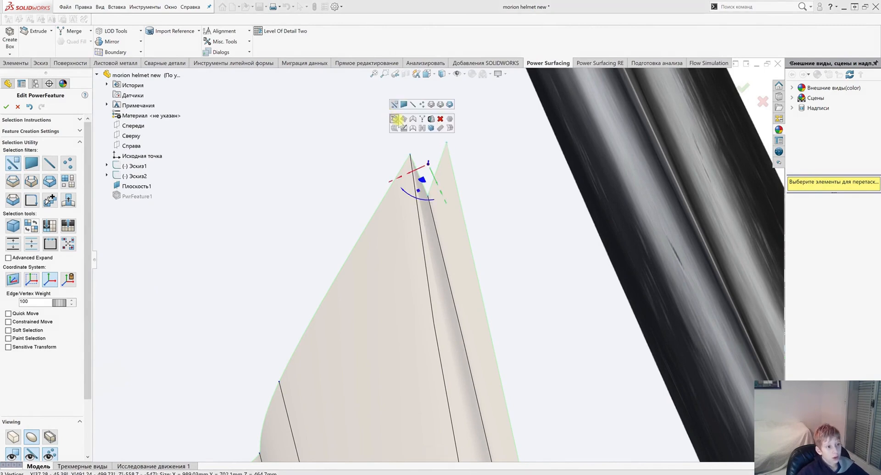
{"action": "left_click", "coordinate": [412, 128]}
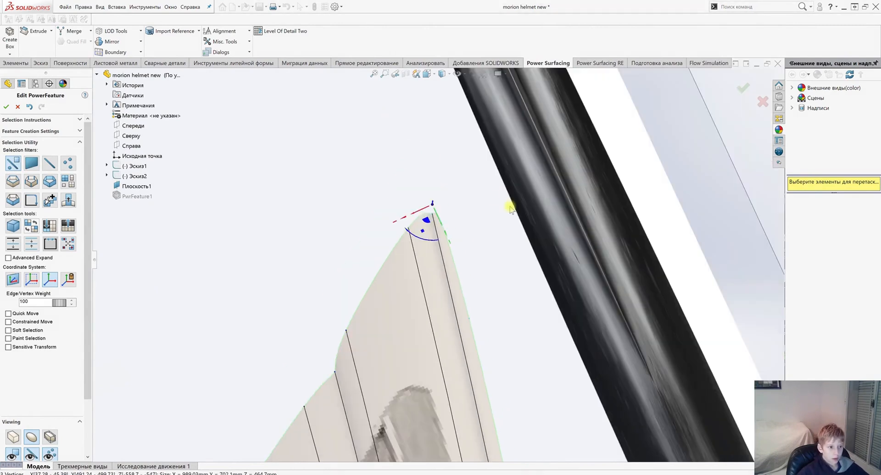
Soften the three hard corner vertices at the end of the raised rim on the front brim tip
{"action": "middle_click_drag", "start_coordinate": [473, 228], "coordinate": [436, 244]}
{"action": "scroll", "coordinate": [437, 246], "scroll_direction": "up", "scroll_amount": 7}
{"action": "middle_click_drag", "start_coordinate": [448, 293], "coordinate": [468, 277]}
{"action": "scroll", "coordinate": [436, 252], "scroll_direction": "down", "scroll_amount": 8}
{"action": "middle_click_drag", "start_coordinate": [436, 252], "coordinate": [407, 200]}
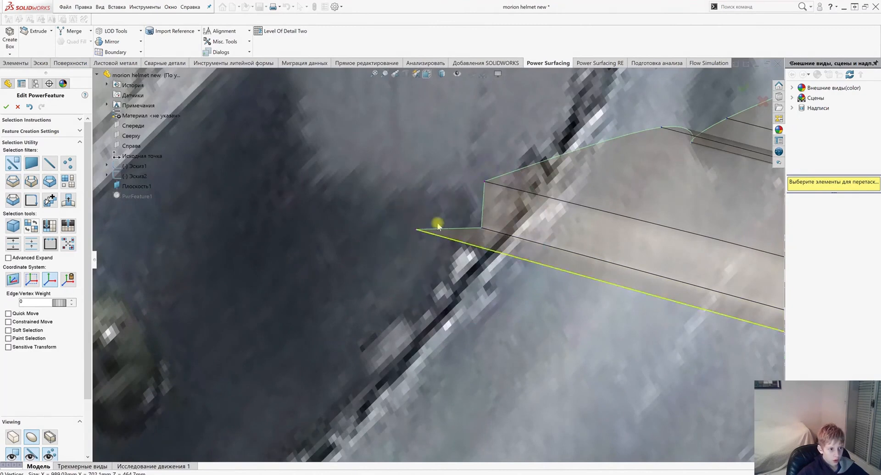
{"action": "left_click", "coordinate": [485, 182]}
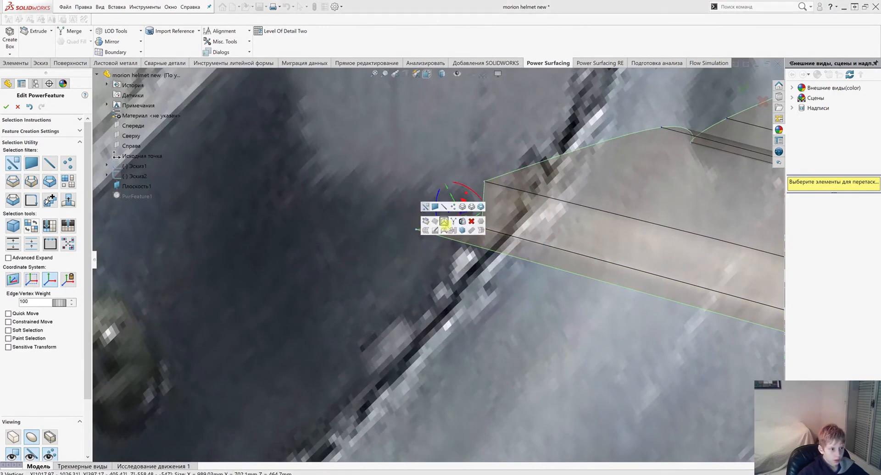
{"action": "left_click", "coordinate": [445, 230]}
{"action": "scroll", "coordinate": [450, 245], "scroll_direction": "up", "scroll_amount": 6}
{"action": "left_click", "coordinate": [477, 307]}
Harden the single outermost rim vertex at the front brim tip on the symmetry plane
{"action": "scroll", "coordinate": [479, 307], "scroll_direction": "up", "scroll_amount": 5}
{"action": "middle_click_drag", "start_coordinate": [479, 308], "coordinate": [415, 255]}
{"action": "scroll", "coordinate": [487, 272], "scroll_direction": "down", "scroll_amount": 3}
{"action": "scroll", "coordinate": [415, 255], "scroll_direction": "down", "scroll_amount": 5}
{"action": "left_click", "coordinate": [369, 255]}
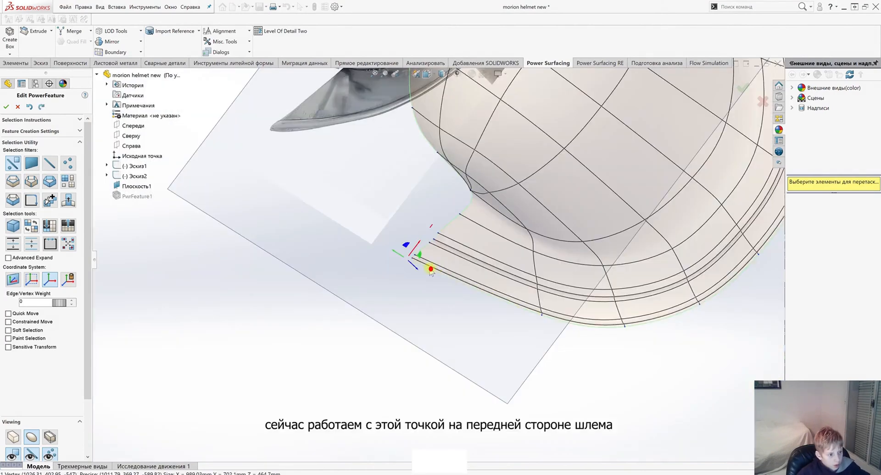
{"action": "left_click", "coordinate": [430, 270]}
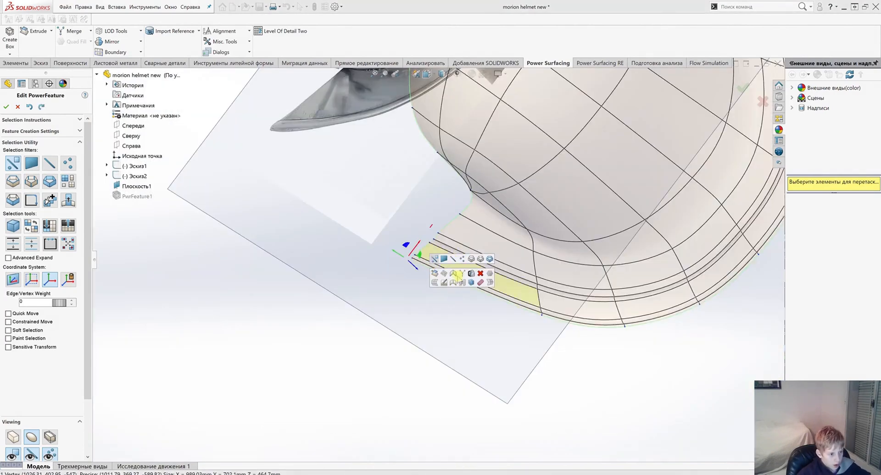
{"action": "left_click", "coordinate": [451, 274]}
{"action": "left_click", "coordinate": [429, 303]}
Harden the single outermost rim vertex at the rear brim tip on the symmetry plane
{"action": "scroll", "coordinate": [417, 247], "scroll_direction": "down", "scroll_amount": 6}
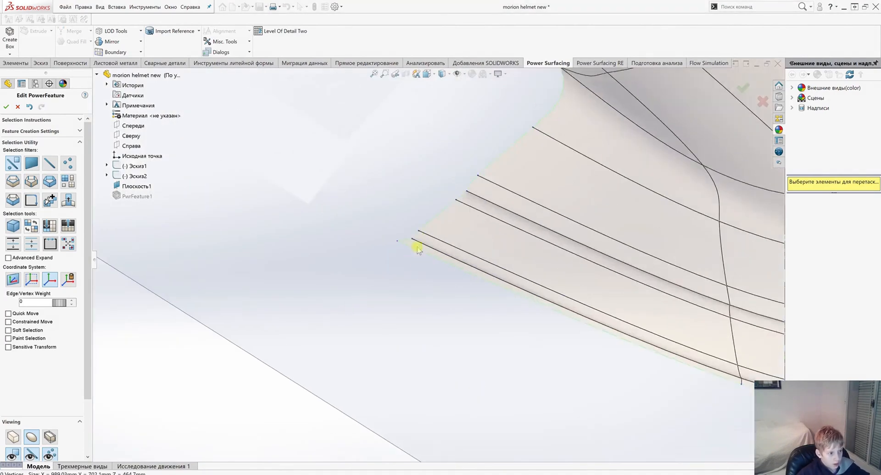
{"action": "middle_click_drag", "start_coordinate": [442, 240], "coordinate": [473, 240]}
{"action": "scroll", "coordinate": [473, 239], "scroll_direction": "up", "scroll_amount": 2}
{"action": "scroll", "coordinate": [472, 240], "scroll_direction": "up", "scroll_amount": 6}
{"action": "middle_click_drag", "start_coordinate": [547, 196], "coordinate": [696, 282]}
{"action": "scroll", "coordinate": [697, 282], "scroll_direction": "down", "scroll_amount": 6}
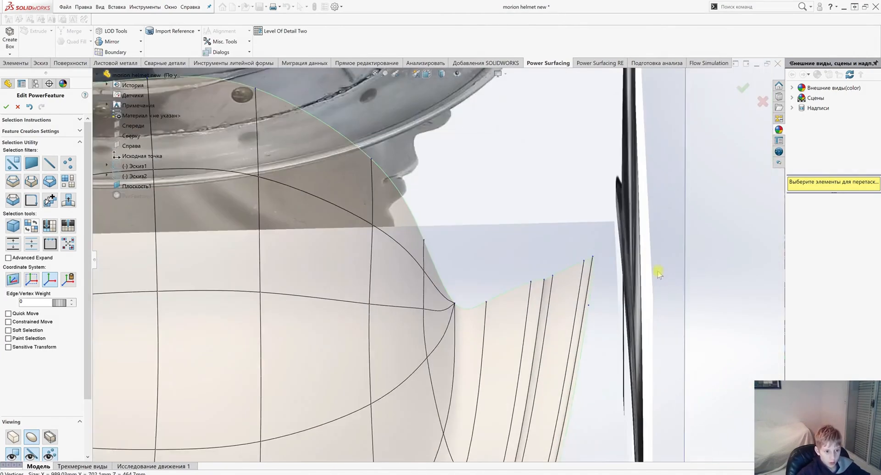
{"action": "left_click", "coordinate": [554, 309]}
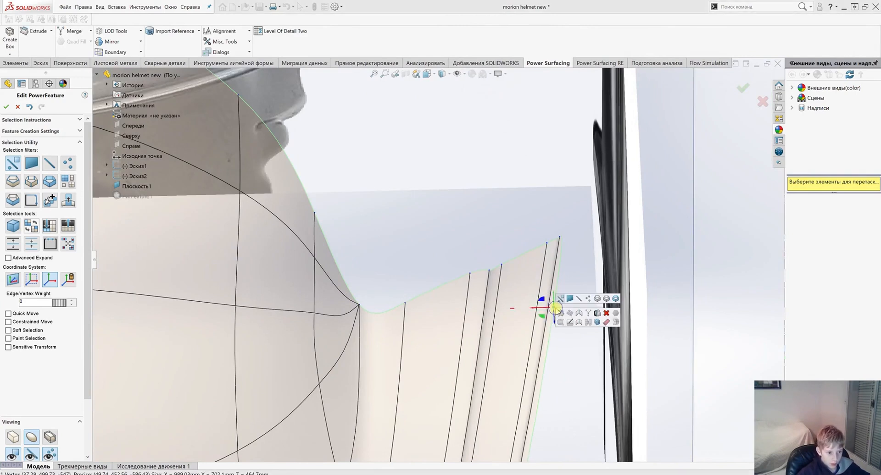
{"action": "left_click", "coordinate": [579, 315]}
Align all open boundary edges, from the rear brim tip over the crown to the front brim tip, to Плоскость1
{"action": "scroll", "coordinate": [573, 302], "scroll_direction": "up", "scroll_amount": 3}
{"action": "left_click", "coordinate": [479, 262]}
{"action": "scroll", "coordinate": [479, 262], "scroll_direction": "up", "scroll_amount": 3}
{"action": "scroll", "coordinate": [484, 248], "scroll_direction": "down", "scroll_amount": 5}
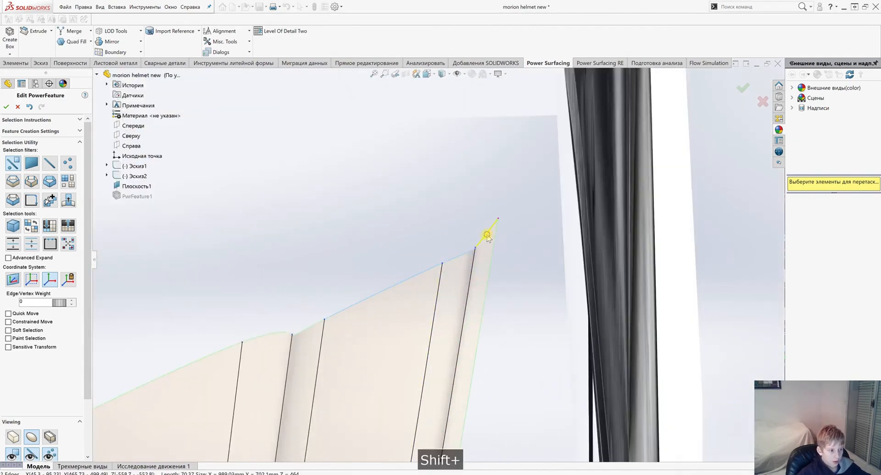
{"action": "left_click", "coordinate": [237, 346], "text": "shift"}
{"action": "scroll", "coordinate": [237, 344], "scroll_direction": "up", "scroll_amount": 5}
{"action": "left_click", "coordinate": [266, 326], "text": "shift"}
{"action": "left_click", "coordinate": [233, 310], "text": "shift"}
{"action": "scroll", "coordinate": [233, 303], "scroll_direction": "up", "scroll_amount": 5}
{"action": "left_click", "coordinate": [292, 174], "text": "shift"}
{"action": "scroll", "coordinate": [209, 173], "scroll_direction": "up", "scroll_amount": 3}
{"action": "left_click", "coordinate": [333, 255], "text": "shift"}
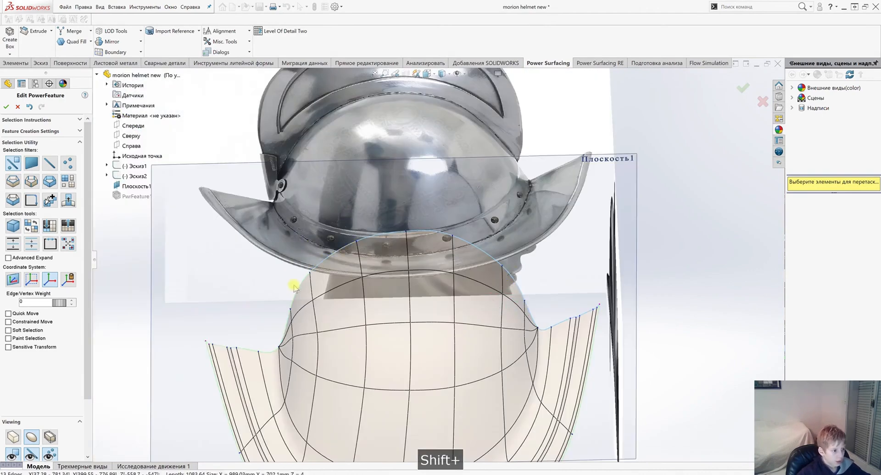
{"action": "left_click", "coordinate": [268, 352], "text": "shift"}
{"action": "left_click", "coordinate": [248, 350], "text": "shift"}
{"action": "scroll", "coordinate": [195, 360], "scroll_direction": "down", "scroll_amount": 5}
{"action": "left_click", "coordinate": [326, 314], "text": "shift"}
{"action": "left_click", "coordinate": [312, 314], "text": "shift"}
{"action": "left_click", "coordinate": [284, 308], "text": "shift"}
{"action": "left_click", "coordinate": [256, 303], "text": "shift"}
{"action": "left_click", "coordinate": [246, 298], "text": "shift"}
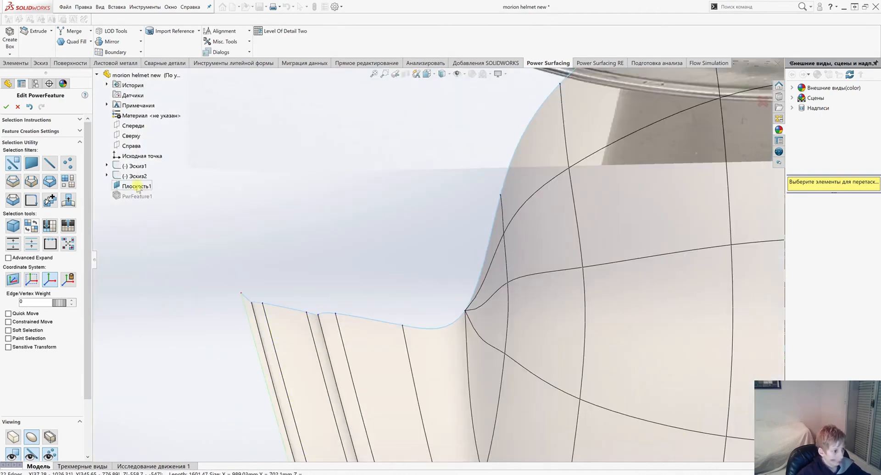
{"action": "scroll", "coordinate": [358, 209], "scroll_direction": "up", "scroll_amount": 8}
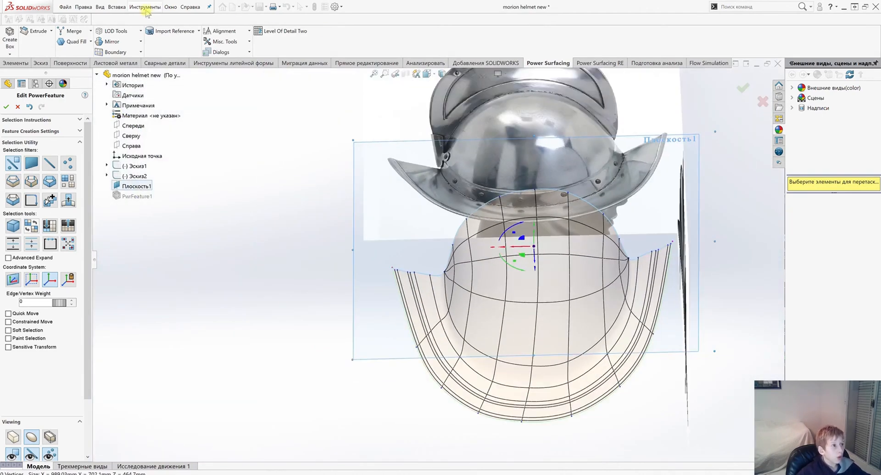
{"action": "left_click", "coordinate": [145, 7]}
{"action": "mouse_move", "coordinate": [184, 53]}
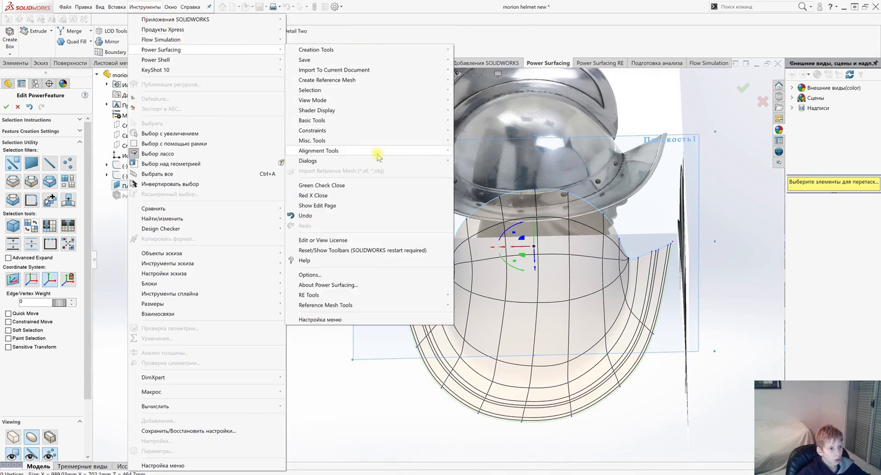
{"action": "mouse_move", "coordinate": [346, 151]}
{"action": "left_click", "coordinate": [499, 306]}
Display the helmet half as its control mesh instead of the smooth subdivision surface
{"action": "middle_click_drag", "start_coordinate": [518, 294], "coordinate": [481, 270]}
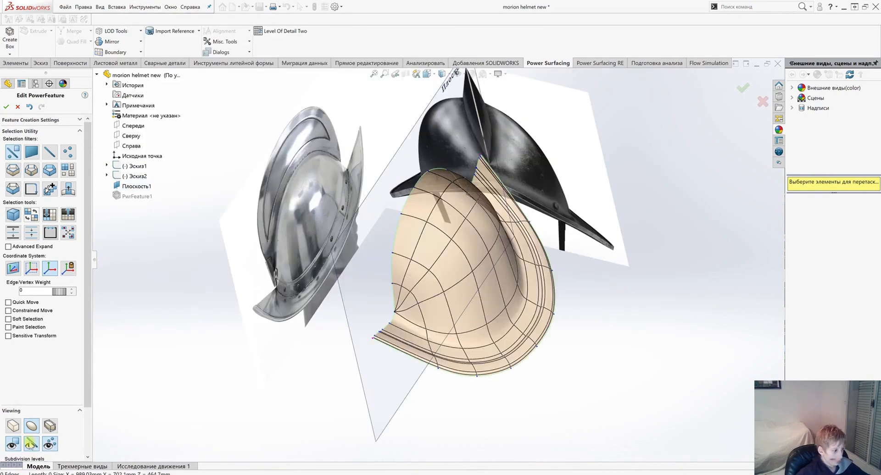
{"action": "left_click", "coordinate": [13, 425]}
{"action": "scroll", "coordinate": [452, 190], "scroll_direction": "down", "scroll_amount": 3}
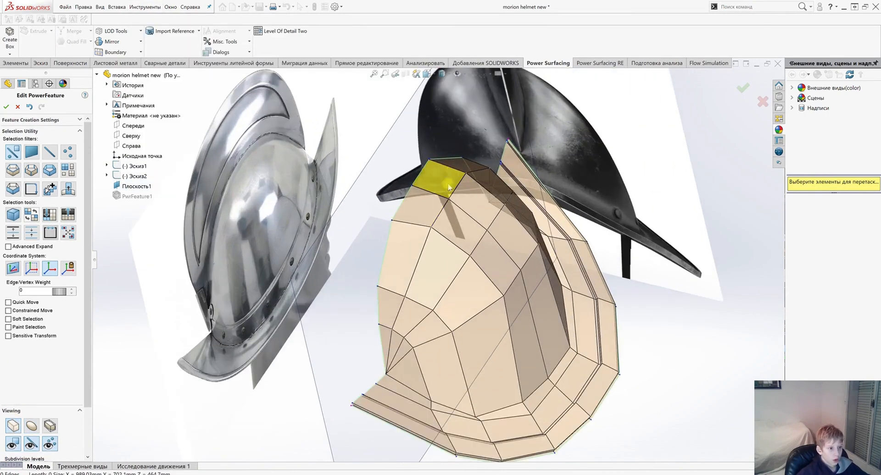
{"action": "scroll", "coordinate": [475, 107], "scroll_direction": "up", "scroll_amount": 3}
{"action": "middle_click_drag", "start_coordinate": [406, 266], "coordinate": [395, 294]}
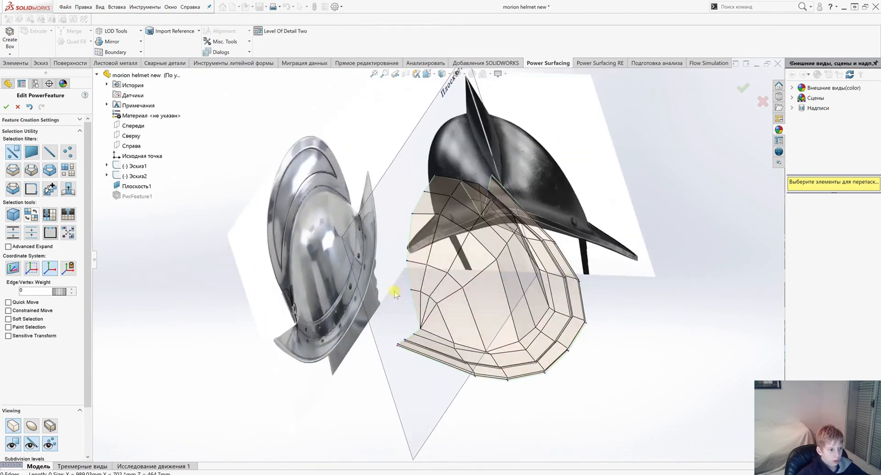
Insert one loop with 0% offsets through the cross edges next to the crown's symmetry boundary
{"action": "left_click", "coordinate": [414, 292]}
{"action": "left_click", "coordinate": [417, 263], "text": "shift"}
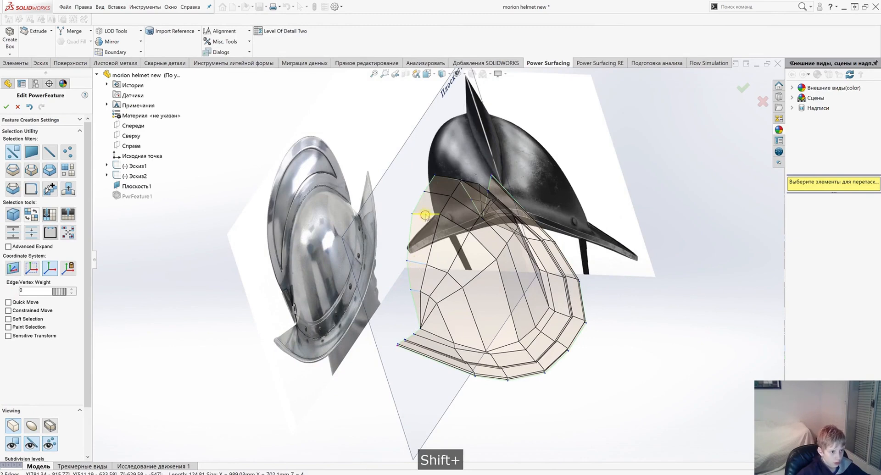
{"action": "left_click", "coordinate": [451, 182], "text": "shift"}
{"action": "scroll", "coordinate": [459, 184], "scroll_direction": "down", "scroll_amount": 5}
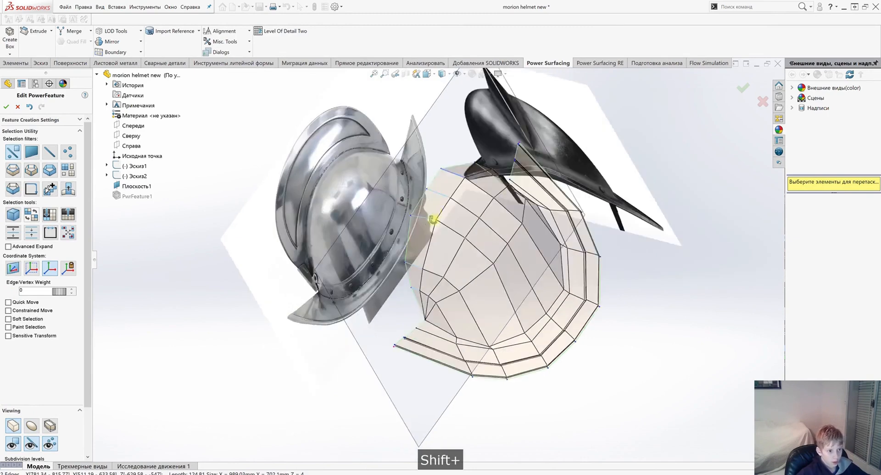
{"action": "middle_click_drag", "start_coordinate": [474, 182], "coordinate": [498, 180]}
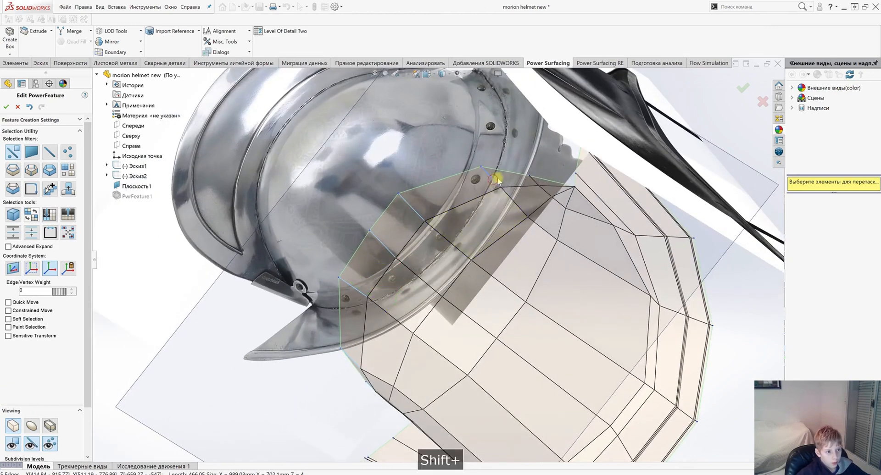
{"action": "left_click", "coordinate": [533, 180], "text": "shift"}
{"action": "scroll", "coordinate": [472, 240], "scroll_direction": "up", "scroll_amount": 3}
{"action": "middle_click_drag", "start_coordinate": [473, 239], "coordinate": [456, 267]}
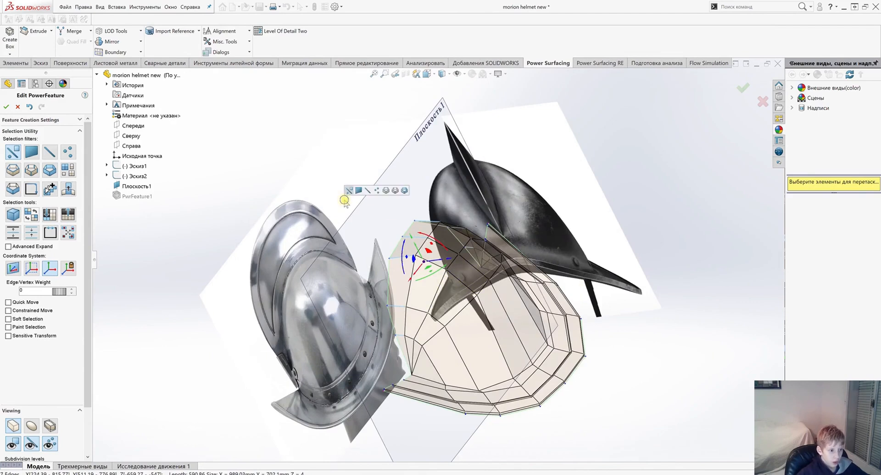
{"action": "left_click", "coordinate": [351, 216]}
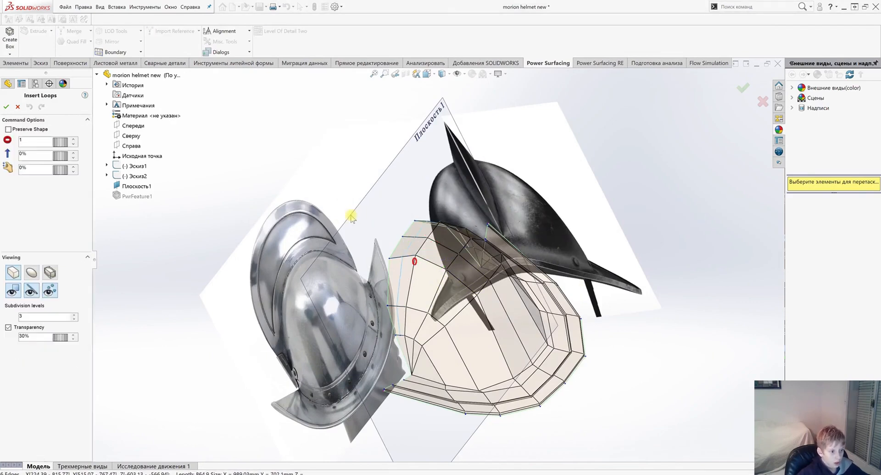
{"action": "scroll", "coordinate": [374, 286], "scroll_direction": "down", "scroll_amount": 2}
{"action": "left_click", "coordinate": [5, 107]}
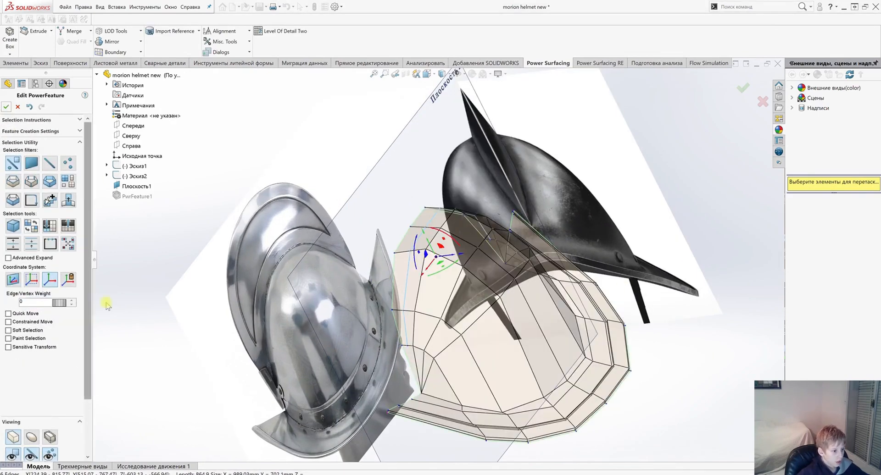
Use Insert Edges to connect both ends of the new loop to the crown's corner vertices above the brim
{"action": "left_click", "coordinate": [285, 280]}
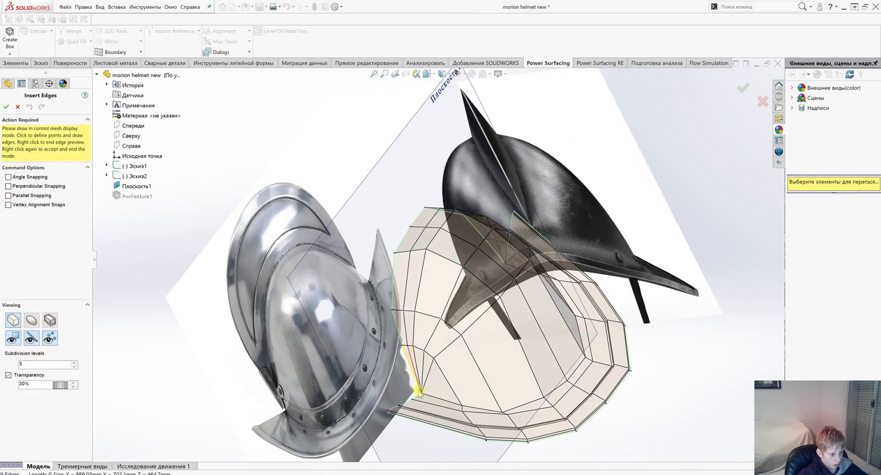
{"action": "scroll", "coordinate": [421, 362], "scroll_direction": "up", "scroll_amount": 3}
{"action": "middle_click_drag", "start_coordinate": [421, 362], "coordinate": [471, 370]}
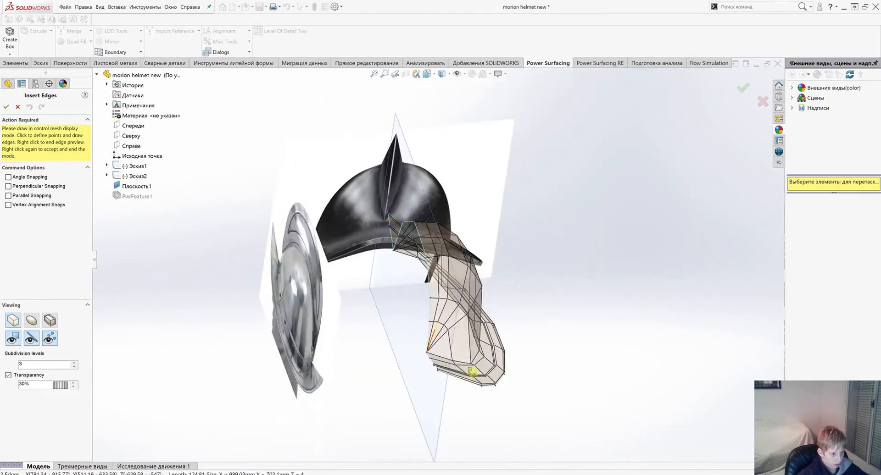
{"action": "middle_click_drag", "start_coordinate": [360, 192], "coordinate": [411, 316]}
{"action": "scroll", "coordinate": [391, 184], "scroll_direction": "down", "scroll_amount": 5}
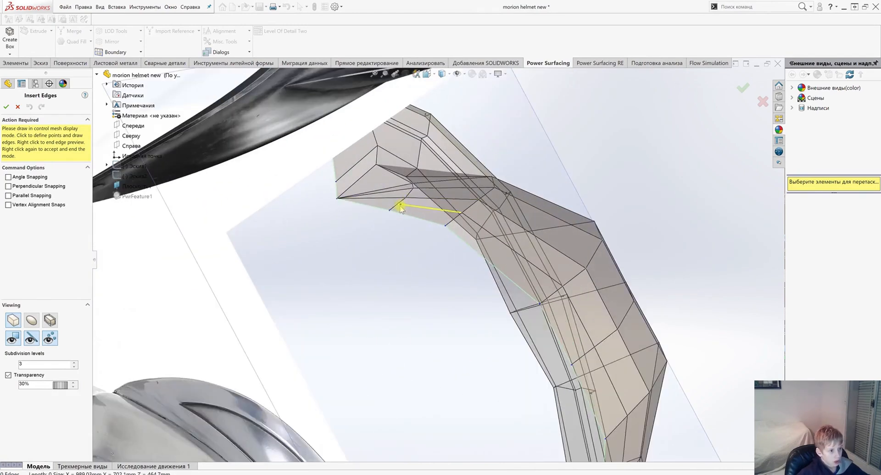
{"action": "right_click", "coordinate": [353, 250]}
{"action": "scroll", "coordinate": [379, 281], "scroll_direction": "up", "scroll_amount": 5}
{"action": "middle_click_drag", "start_coordinate": [409, 305], "coordinate": [265, 257]}
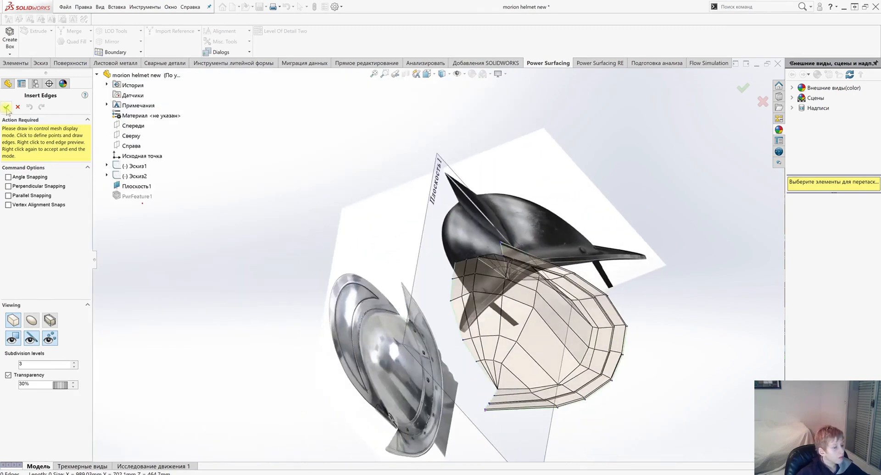
{"action": "left_click", "coordinate": [6, 109]}
Extrude the narrow strip of faces along the crown's symmetry boundary by 20.31 mm to start the comb
{"action": "scroll", "coordinate": [511, 323], "scroll_direction": "up", "scroll_amount": 3}
{"action": "middle_click_drag", "start_coordinate": [511, 324], "coordinate": [484, 314]}
{"action": "scroll", "coordinate": [484, 316], "scroll_direction": "down", "scroll_amount": 4}
{"action": "left_click", "coordinate": [385, 297]}
{"action": "left_click", "coordinate": [384, 240], "text": "shift"}
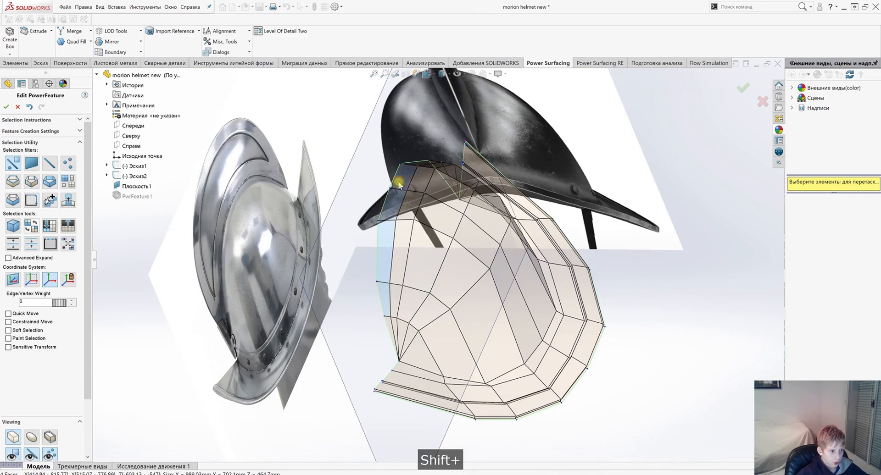
{"action": "scroll", "coordinate": [377, 227], "scroll_direction": "up", "scroll_amount": 10}
{"action": "scroll", "coordinate": [498, 207], "scroll_direction": "down", "scroll_amount": 4}
{"action": "scroll", "coordinate": [369, 296], "scroll_direction": "down", "scroll_amount": 6}
{"action": "scroll", "coordinate": [384, 301], "scroll_direction": "down", "scroll_amount": 1}
{"action": "middle_click_drag", "start_coordinate": [384, 303], "coordinate": [480, 297]}
{"action": "left_click", "coordinate": [437, 258], "text": "shift"}
{"action": "left_click", "coordinate": [481, 244], "text": "shift"}
{"action": "scroll", "coordinate": [477, 263], "scroll_direction": "up", "scroll_amount": 6}
{"action": "middle_click_drag", "start_coordinate": [478, 261], "coordinate": [478, 206]}
{"action": "right_click", "coordinate": [360, 254]}
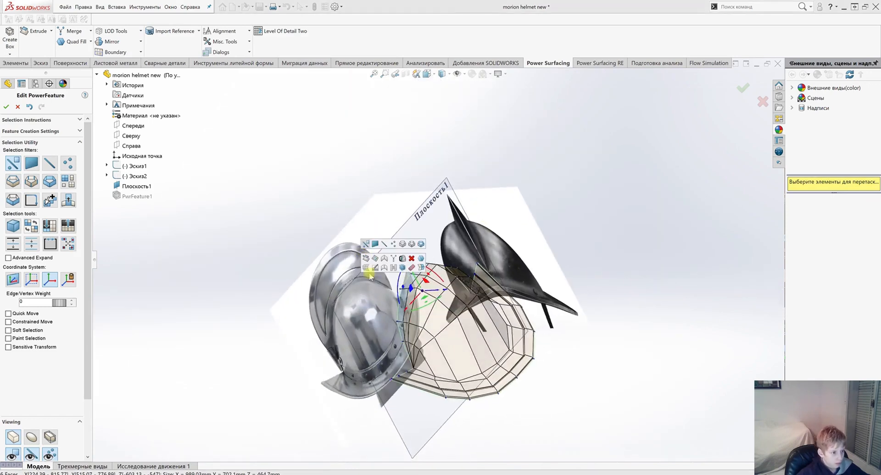
{"action": "left_click", "coordinate": [365, 260]}
{"action": "middle_click_drag", "start_coordinate": [390, 284], "coordinate": [505, 388]}
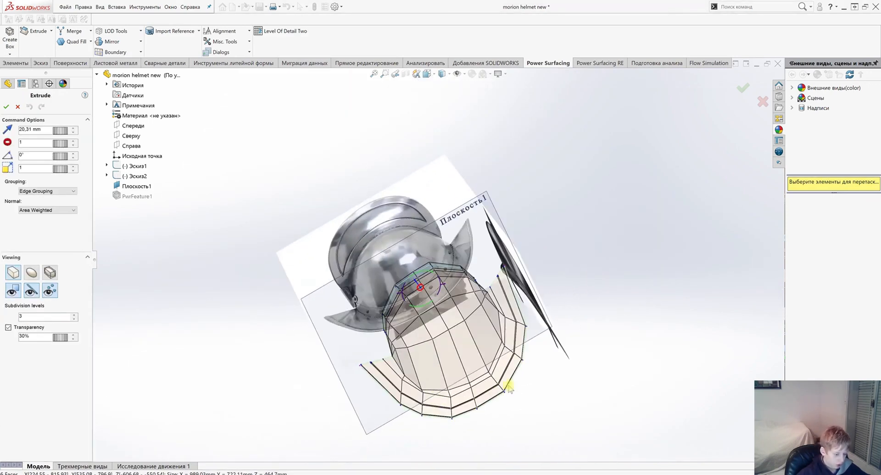
{"action": "key", "text": "ctrl+8"}
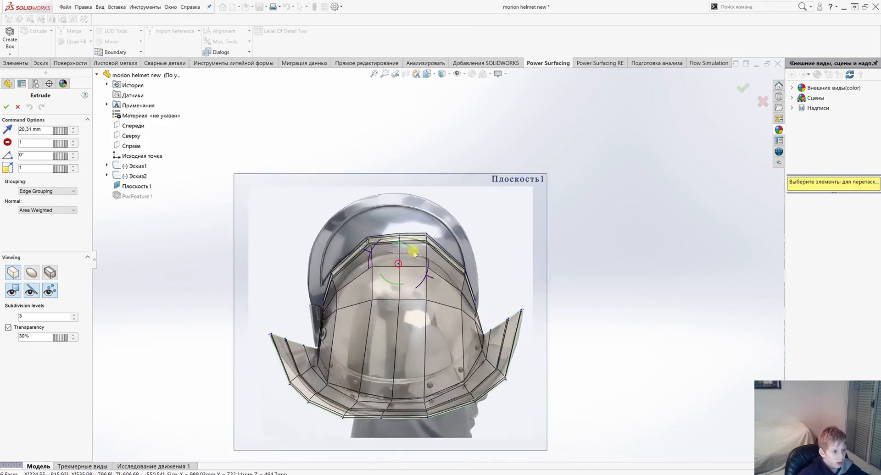
{"action": "left_click", "coordinate": [5, 106]}
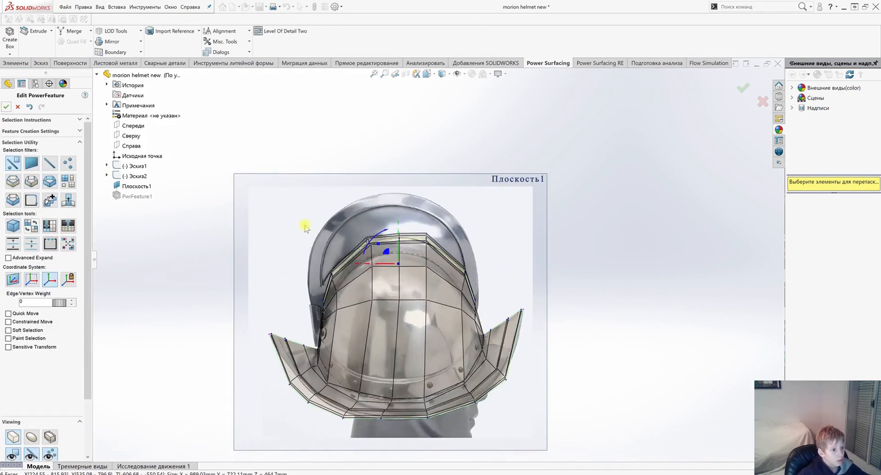
Move the extruded comb faces up so they approach the comb's upper outline in the side reference image
{"action": "scroll", "coordinate": [421, 275], "scroll_direction": "up", "scroll_amount": 2}
{"action": "scroll", "coordinate": [419, 161], "scroll_direction": "up", "scroll_amount": 1}
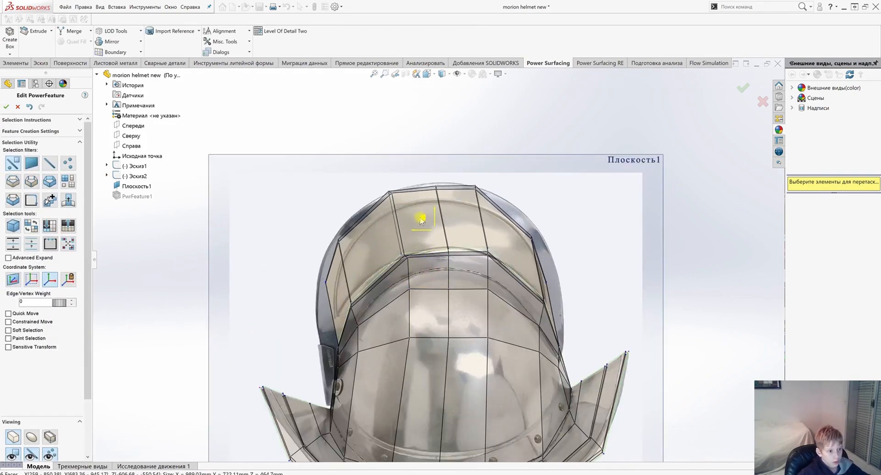
{"action": "scroll", "coordinate": [452, 193], "scroll_direction": "up", "scroll_amount": 2}
{"action": "left_click", "coordinate": [515, 189]}
{"action": "scroll", "coordinate": [367, 150], "scroll_direction": "up", "scroll_amount": 3}
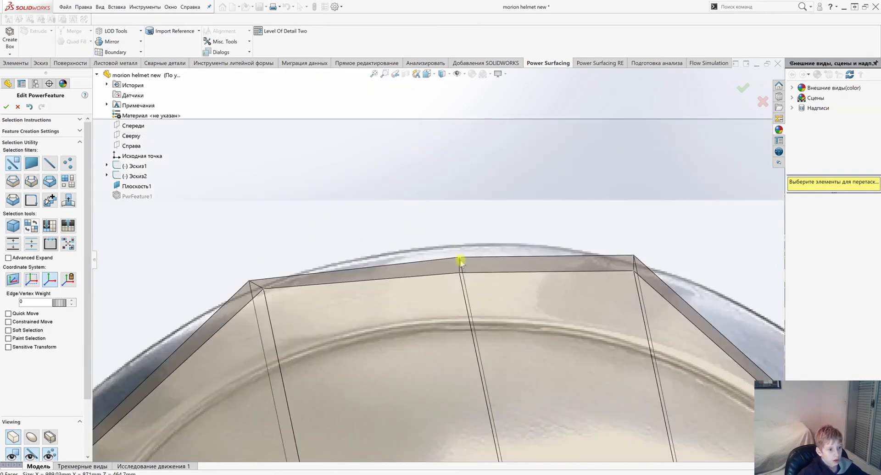
Move the upper edges of the extruded comb outward to match the top of the comb outline in the side reference
{"action": "left_click", "coordinate": [460, 263]}
{"action": "left_click_drag", "start_coordinate": [452, 255], "coordinate": [542, 279]}
{"action": "scroll", "coordinate": [472, 257], "scroll_direction": "down", "scroll_amount": 3}
{"action": "scroll", "coordinate": [530, 264], "scroll_direction": "up", "scroll_amount": 3}
{"action": "scroll", "coordinate": [564, 289], "scroll_direction": "down", "scroll_amount": 3}
{"action": "scroll", "coordinate": [606, 306], "scroll_direction": "up", "scroll_amount": 2}
{"action": "left_click", "coordinate": [361, 237]}
{"action": "scroll", "coordinate": [426, 266], "scroll_direction": "down", "scroll_amount": 4}
{"action": "left_click_drag", "start_coordinate": [351, 224], "coordinate": [404, 241]}
{"action": "scroll", "coordinate": [413, 263], "scroll_direction": "up", "scroll_amount": 3}
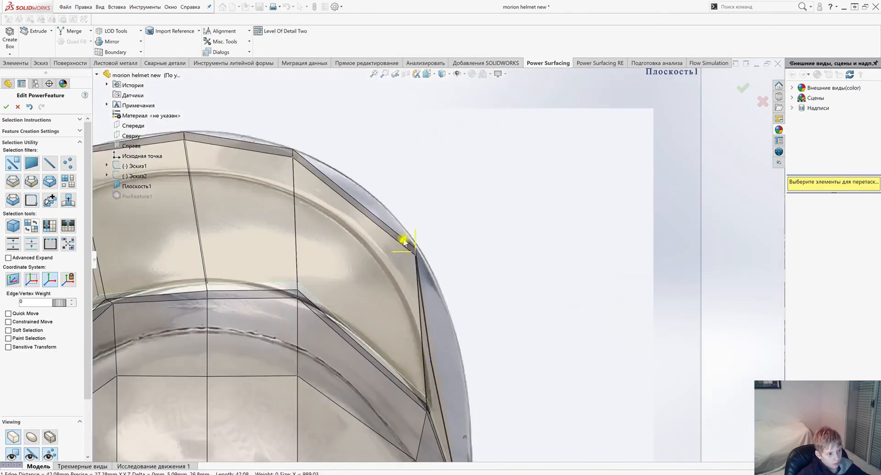
Move the comb's outer edge at the end opposite the plume holder outward toward the side reference outline
{"action": "scroll", "coordinate": [403, 241], "scroll_direction": "up", "scroll_amount": 5}
{"action": "left_click", "coordinate": [417, 276]}
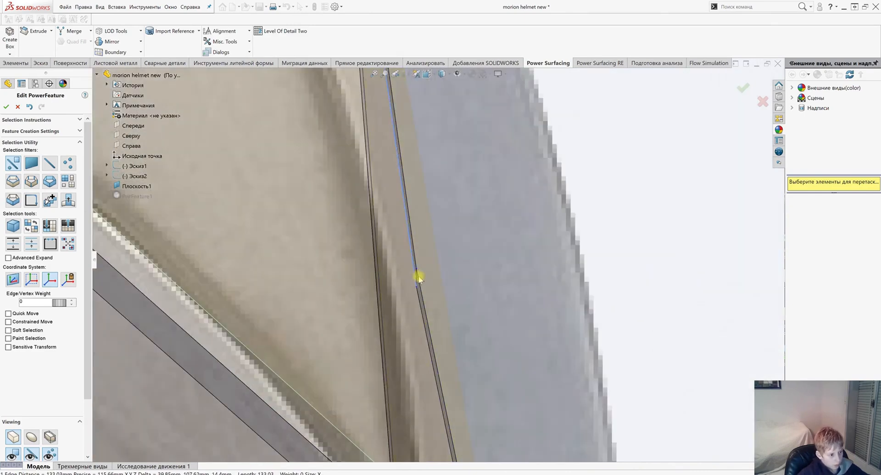
{"action": "scroll", "coordinate": [419, 245], "scroll_direction": "down", "scroll_amount": 2}
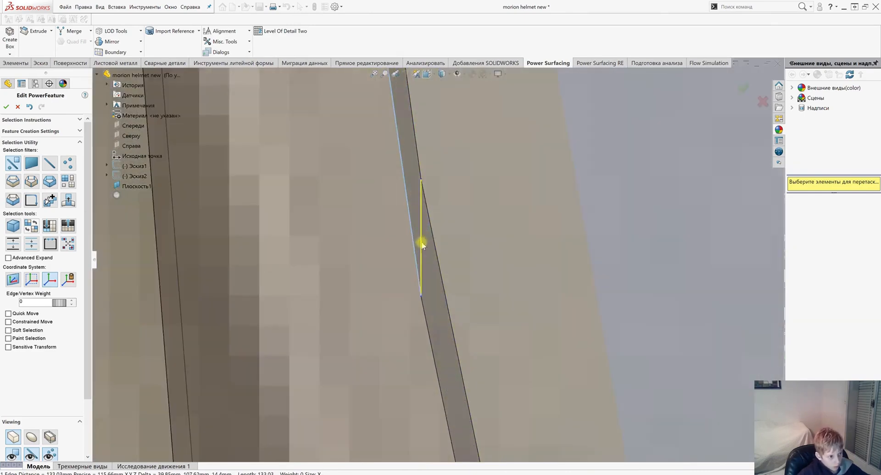
{"action": "scroll", "coordinate": [422, 239], "scroll_direction": "down", "scroll_amount": 6}
{"action": "scroll", "coordinate": [499, 294], "scroll_direction": "down", "scroll_amount": 4}
Move the comb's lowest outer edge at the plume-holder end onto the comb outline in the side reference
{"action": "middle_click_drag", "start_coordinate": [499, 293], "coordinate": [585, 217]}
{"action": "scroll", "coordinate": [448, 326], "scroll_direction": "up", "scroll_amount": 4}
{"action": "scroll", "coordinate": [448, 326], "scroll_direction": "down", "scroll_amount": 4}
{"action": "scroll", "coordinate": [585, 217], "scroll_direction": "down", "scroll_amount": 3}
{"action": "scroll", "coordinate": [403, 271], "scroll_direction": "down", "scroll_amount": 10}
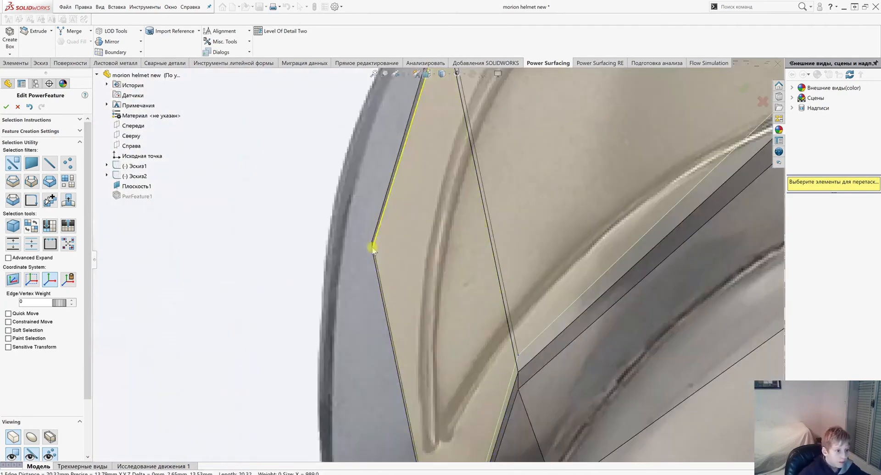
{"action": "scroll", "coordinate": [382, 250], "scroll_direction": "up", "scroll_amount": 10}
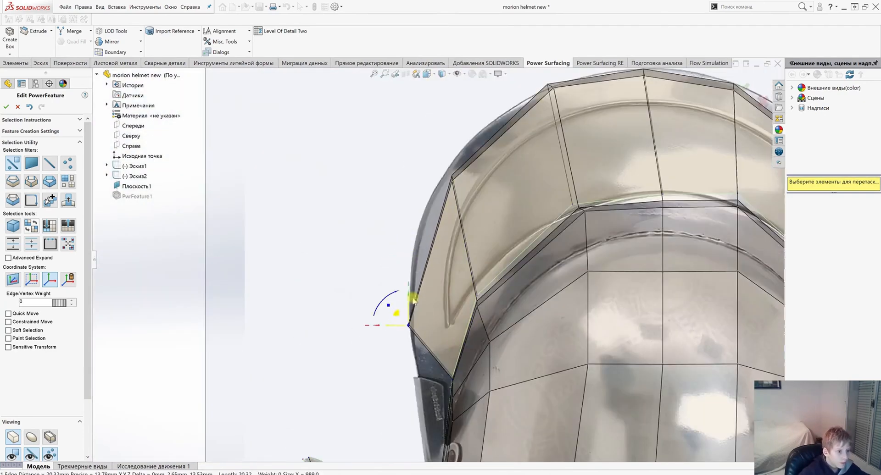
{"action": "scroll", "coordinate": [452, 181], "scroll_direction": "down", "scroll_amount": 5}
{"action": "scroll", "coordinate": [428, 216], "scroll_direction": "up", "scroll_amount": 5}
Reposition the remaining outer comb edges above the plume holder to follow the curved outline in the side reference
{"action": "left_click", "coordinate": [440, 254]}
{"action": "scroll", "coordinate": [440, 254], "scroll_direction": "down", "scroll_amount": 6}
{"action": "scroll", "coordinate": [405, 231], "scroll_direction": "up", "scroll_amount": 6}
{"action": "left_click", "coordinate": [383, 255]}
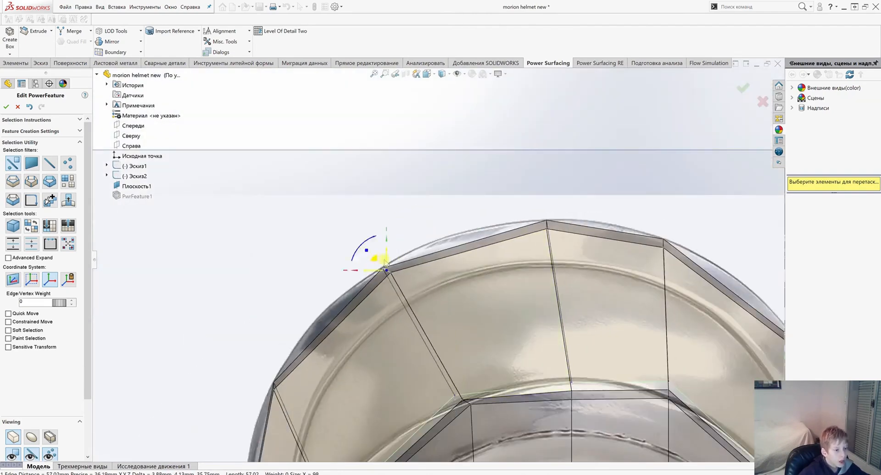
{"action": "scroll", "coordinate": [436, 263], "scroll_direction": "up", "scroll_amount": 3}
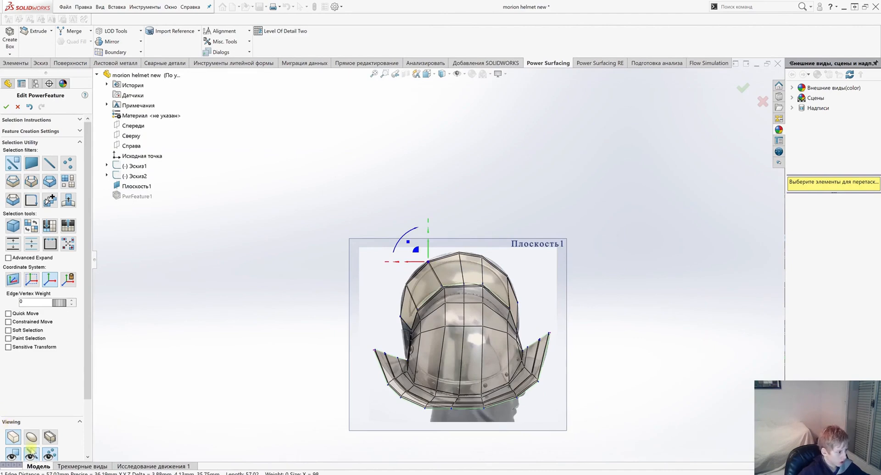
Display the smooth surface and raise the comb's crest edges until the curve matches the reference's upper outline
{"action": "scroll", "coordinate": [450, 256], "scroll_direction": "down", "scroll_amount": 10}
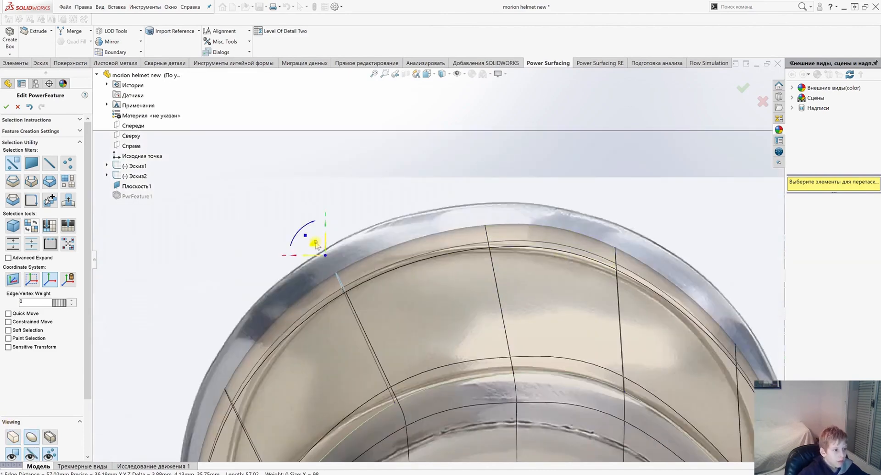
{"action": "left_click", "coordinate": [434, 212]}
{"action": "left_click_drag", "start_coordinate": [439, 149], "coordinate": [444, 106]}
{"action": "scroll", "coordinate": [486, 207], "scroll_direction": "up", "scroll_amount": 5}
{"action": "scroll", "coordinate": [591, 202], "scroll_direction": "down", "scroll_amount": 6}
{"action": "left_click", "coordinate": [407, 355]}
{"action": "left_click_drag", "start_coordinate": [377, 261], "coordinate": [635, 284]}
{"action": "scroll", "coordinate": [635, 285], "scroll_direction": "up", "scroll_amount": 5}
{"action": "scroll", "coordinate": [470, 282], "scroll_direction": "down", "scroll_amount": 3}
{"action": "scroll", "coordinate": [468, 299], "scroll_direction": "up", "scroll_amount": 5}
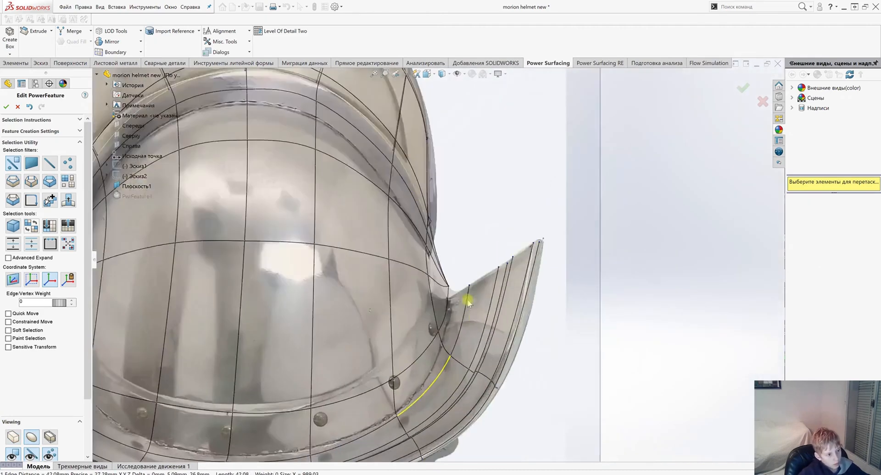
Move the comb's edge opposite the plume holder outward so the smooth surface follows the side outline
{"action": "scroll", "coordinate": [444, 248], "scroll_direction": "down", "scroll_amount": 5}
{"action": "scroll", "coordinate": [446, 283], "scroll_direction": "down", "scroll_amount": 6}
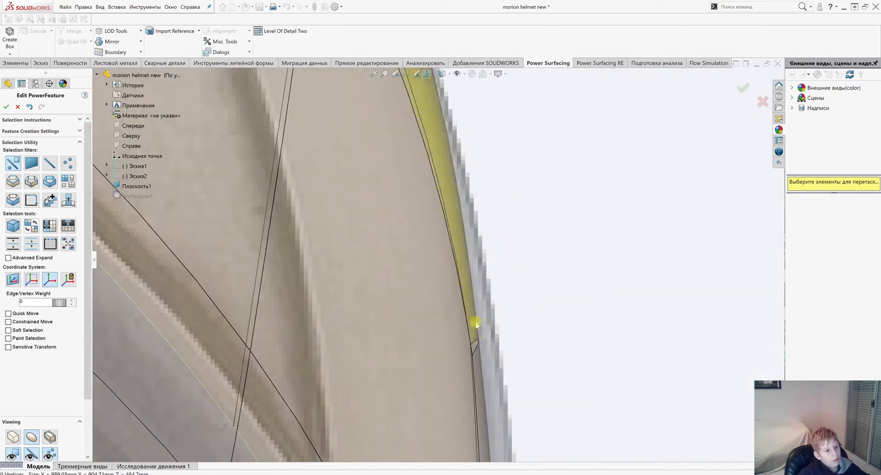
{"action": "left_click", "coordinate": [482, 292]}
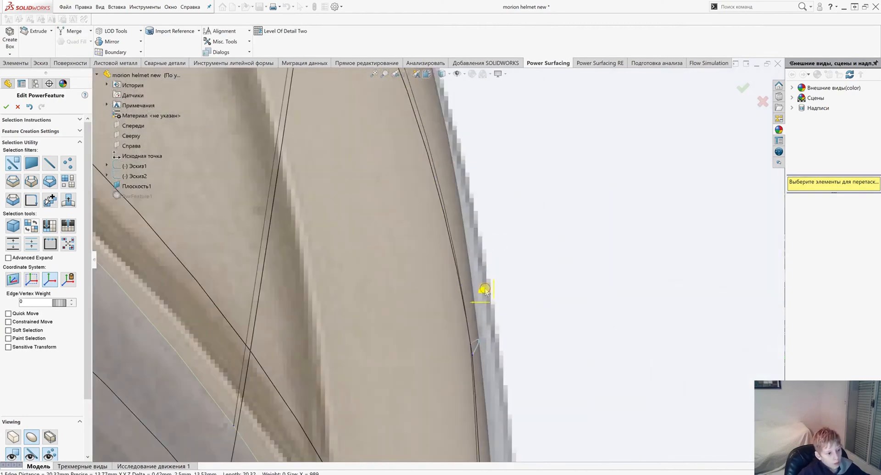
{"action": "scroll", "coordinate": [486, 295], "scroll_direction": "up", "scroll_amount": 6}
{"action": "scroll", "coordinate": [174, 273], "scroll_direction": "down", "scroll_amount": 5}
Move the comb's outer edges at the plume-holder end outward so the smooth surface meets the reference outline
{"action": "left_click", "coordinate": [410, 266]}
{"action": "scroll", "coordinate": [404, 239], "scroll_direction": "up", "scroll_amount": 5}
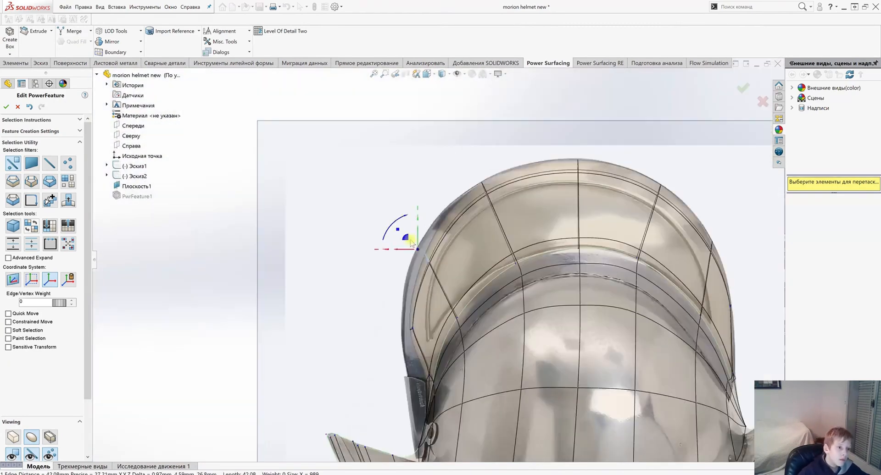
{"action": "scroll", "coordinate": [388, 246], "scroll_direction": "down", "scroll_amount": 5}
{"action": "left_click", "coordinate": [452, 339]}
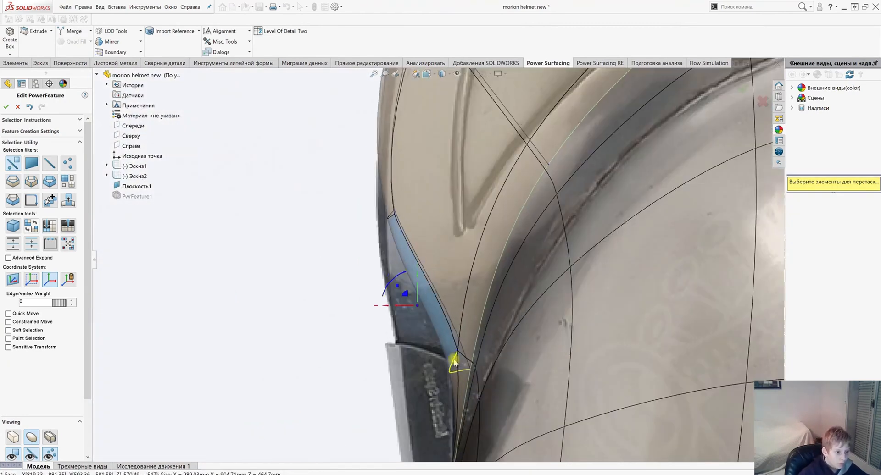
{"action": "scroll", "coordinate": [423, 365], "scroll_direction": "up", "scroll_amount": 3}
{"action": "scroll", "coordinate": [400, 305], "scroll_direction": "up", "scroll_amount": 4}
{"action": "scroll", "coordinate": [400, 306], "scroll_direction": "up", "scroll_amount": 5}
Delete the six faces that close off the comb along the symmetry plane
{"action": "middle_click_drag", "start_coordinate": [413, 314], "coordinate": [437, 274]}
{"action": "left_click", "coordinate": [496, 296]}
{"action": "scroll", "coordinate": [493, 294], "scroll_direction": "down", "scroll_amount": 4}
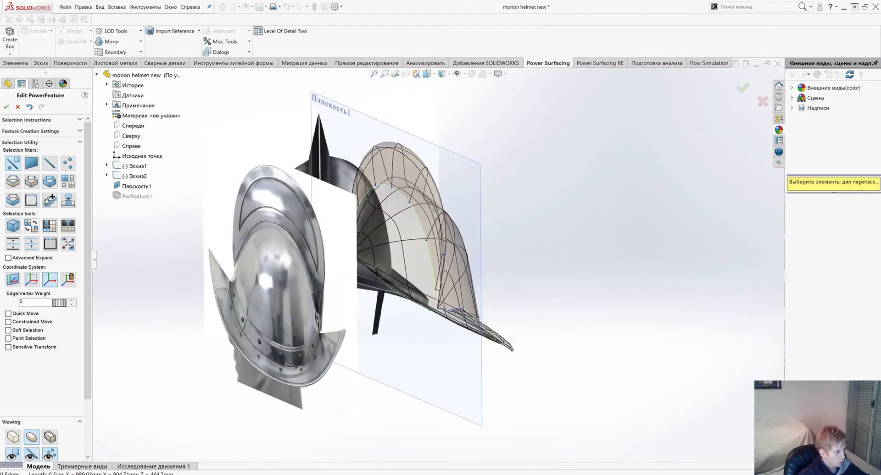
{"action": "left_click", "coordinate": [17, 440]}
{"action": "scroll", "coordinate": [425, 220], "scroll_direction": "down", "scroll_amount": 4}
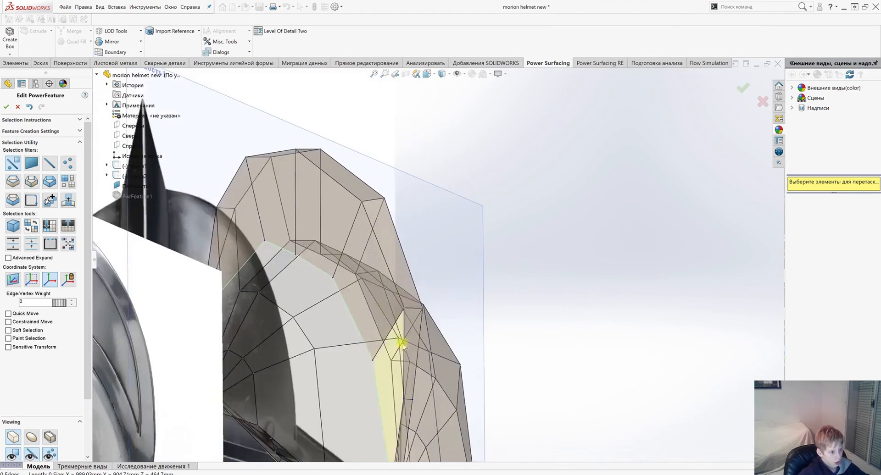
{"action": "middle_click_drag", "start_coordinate": [400, 344], "coordinate": [425, 386]}
{"action": "left_click", "coordinate": [401, 375]}
{"action": "left_click", "coordinate": [390, 297], "text": "shift"}
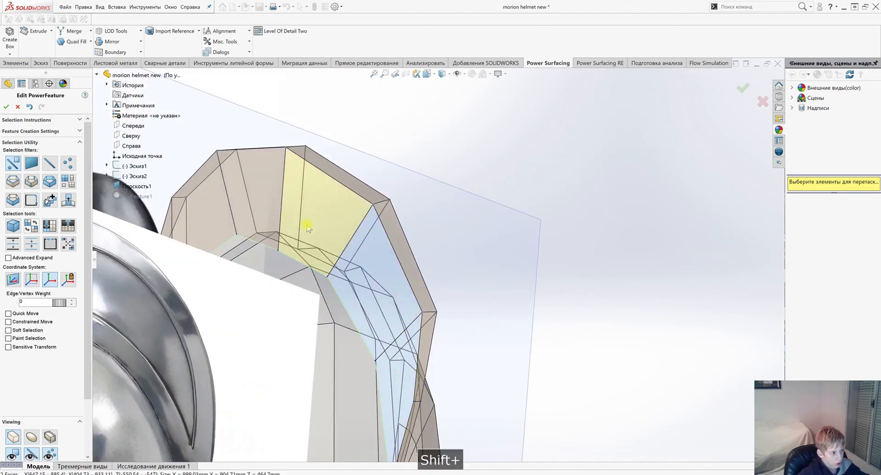
{"action": "left_click", "coordinate": [309, 225], "text": "shift"}
{"action": "left_click", "coordinate": [265, 205], "text": "shift"}
{"action": "left_click", "coordinate": [211, 239], "text": "shift"}
{"action": "middle_click_drag", "start_coordinate": [204, 260], "coordinate": [186, 248]}
{"action": "left_click", "coordinate": [185, 247], "text": "shift"}
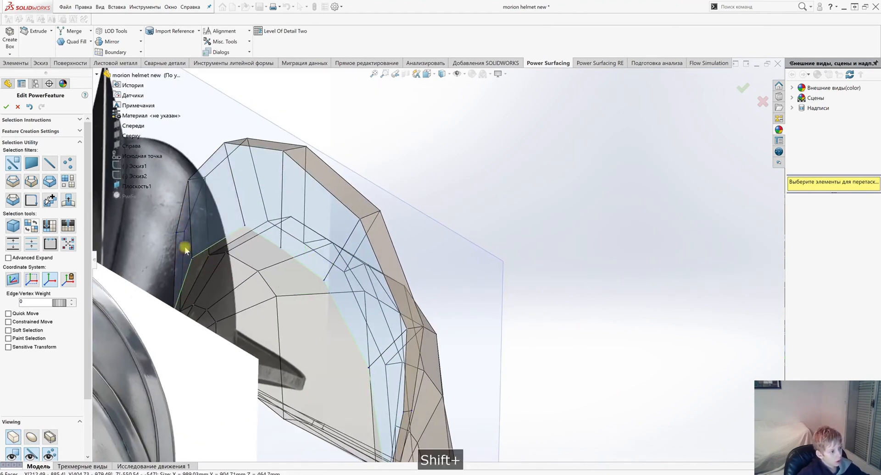
{"action": "right_click", "coordinate": [185, 248]}
{"action": "left_click", "coordinate": [234, 237]}
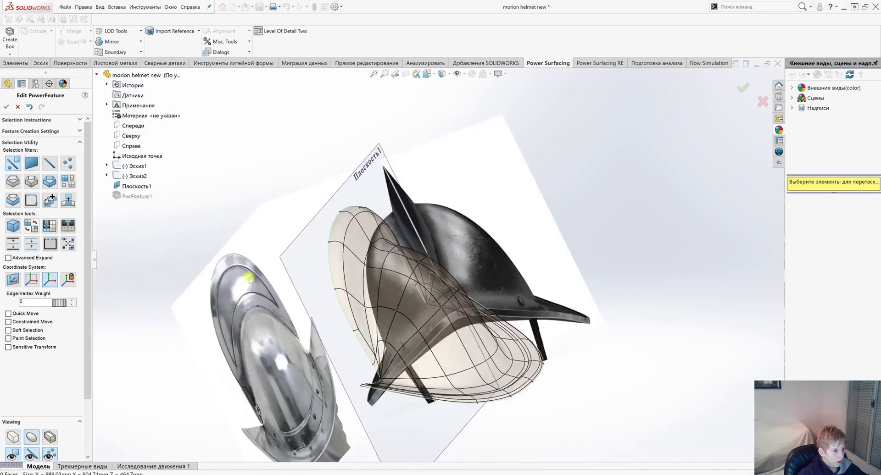
Return to the control mesh display and, in front view, move the comb's crest vertex inward to match the pointed tip in the front reference
{"action": "middle_click_drag", "start_coordinate": [250, 279], "coordinate": [294, 276]}
{"action": "left_click", "coordinate": [13, 437]}
{"action": "scroll", "coordinate": [541, 334], "scroll_direction": "down", "scroll_amount": 1}
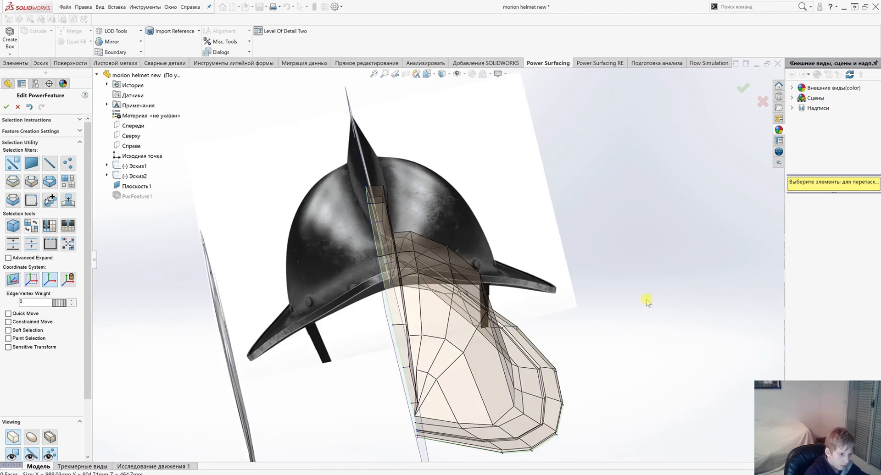
{"action": "key", "text": "ctrl+8"}
{"action": "scroll", "coordinate": [409, 204], "scroll_direction": "down", "scroll_amount": 10}
{"action": "left_click", "coordinate": [413, 171]}
{"action": "left_click_drag", "start_coordinate": [402, 160], "coordinate": [303, 192]}
{"action": "scroll", "coordinate": [304, 193], "scroll_direction": "up", "scroll_amount": 4}
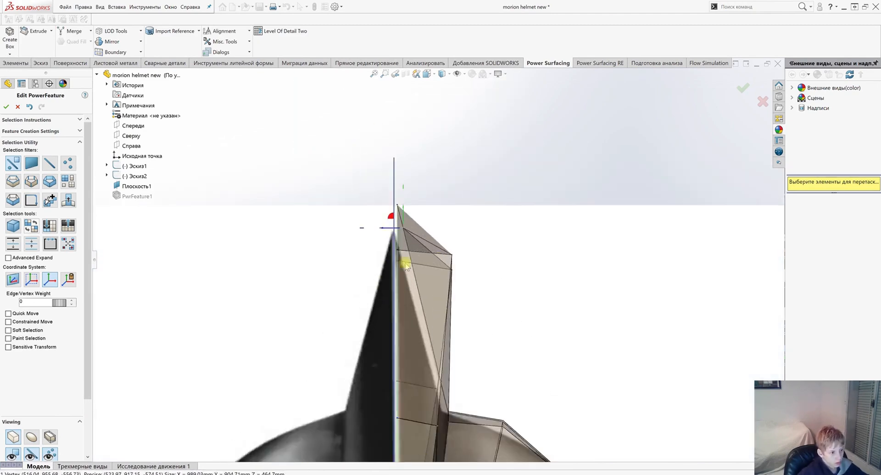
{"action": "scroll", "coordinate": [403, 243], "scroll_direction": "down", "scroll_amount": 5}
{"action": "mouse_move", "coordinate": [398, 233]}
{"action": "left_mouse_down"}
{"action": "mouse_move", "coordinate": [384, 262]}
{"action": "mouse_move", "coordinate": [392, 212]}
{"action": "mouse_move", "coordinate": [401, 231]}
{"action": "left_mouse_up"}
{"action": "scroll", "coordinate": [404, 238], "scroll_direction": "up", "scroll_amount": 3}
{"action": "left_click", "coordinate": [478, 281]}
{"action": "key", "text": "ctrl+z"}
{"action": "key", "text": "ctrl+z"}
{"action": "key", "text": "ctrl+z"}
{"action": "key", "text": "ctrl+z"}
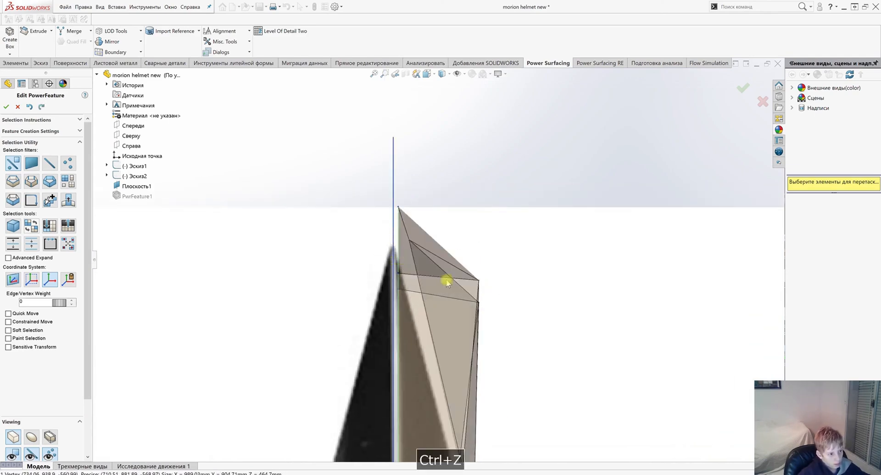
Move the outer vertices beside the comb's crest inward so its top tapers like the comb in the front reference
{"action": "left_click_drag", "start_coordinate": [392, 215], "coordinate": [384, 215]}
{"action": "left_click", "coordinate": [477, 281]}
{"action": "left_click_drag", "start_coordinate": [460, 278], "coordinate": [400, 273]}
{"action": "left_click_drag", "start_coordinate": [461, 302], "coordinate": [405, 308]}
{"action": "middle_click_drag", "start_coordinate": [404, 308], "coordinate": [440, 344]}
{"action": "left_click", "coordinate": [412, 354]}
{"action": "scroll", "coordinate": [426, 362], "scroll_direction": "up", "scroll_amount": 2}
{"action": "key", "text": "ctrl+8"}
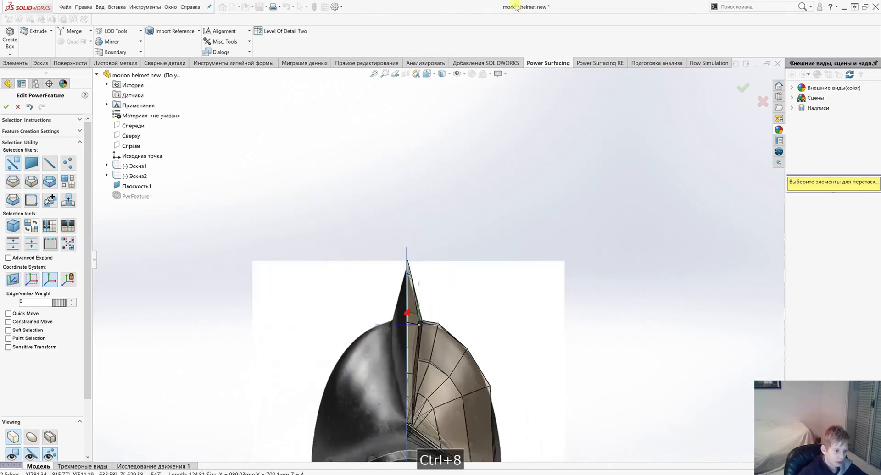
Move the comb's outer side vertices at mid height inward to match its tapered profile in the front reference
{"action": "scroll", "coordinate": [396, 341], "scroll_direction": "down", "scroll_amount": 8}
{"action": "scroll", "coordinate": [504, 170], "scroll_direction": "up", "scroll_amount": 3}
{"action": "middle_click_drag", "start_coordinate": [483, 188], "coordinate": [683, 156]}
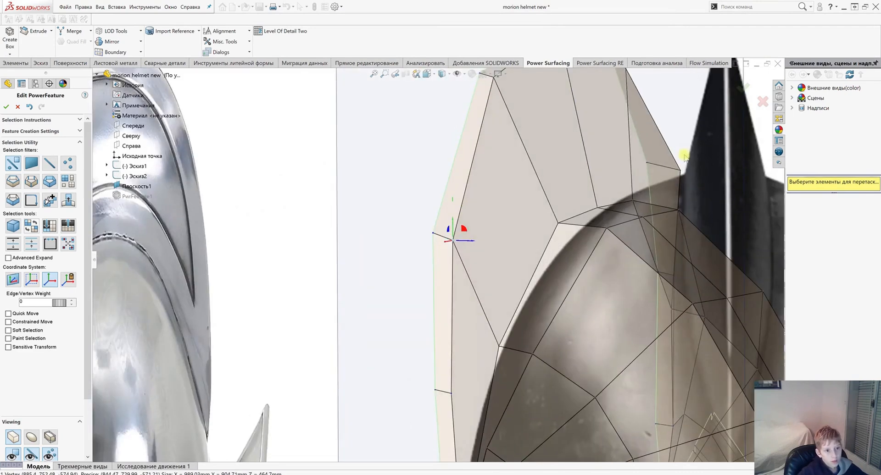
{"action": "key", "text": "ctrl+8"}
{"action": "scroll", "coordinate": [597, 197], "scroll_direction": "down", "scroll_amount": 2}
{"action": "left_click", "coordinate": [588, 199]}
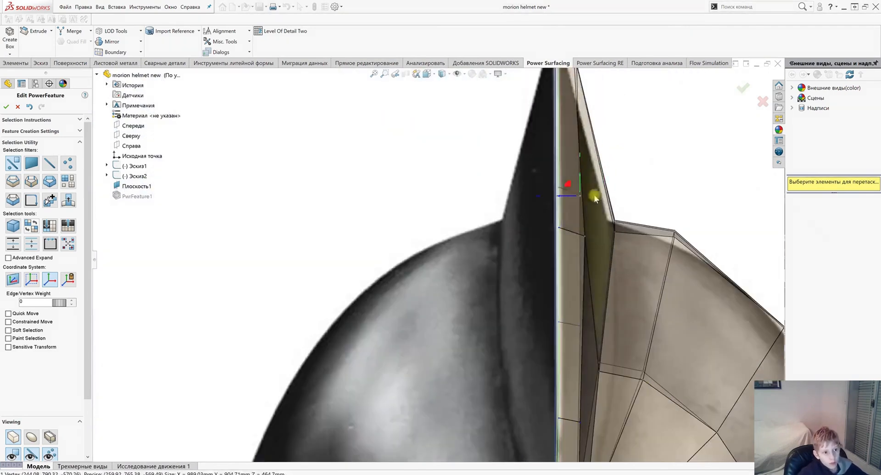
Move the outer vertices along the comb's crest closer to the symmetry plane to even out the ridge's thickness
{"action": "scroll", "coordinate": [593, 195], "scroll_direction": "up", "scroll_amount": 6}
{"action": "middle_click_drag", "start_coordinate": [591, 198], "coordinate": [463, 388]}
{"action": "scroll", "coordinate": [427, 289], "scroll_direction": "down", "scroll_amount": 6}
{"action": "left_click", "coordinate": [439, 257]}
{"action": "middle_click_drag", "start_coordinate": [439, 257], "coordinate": [448, 269]}
{"action": "left_click_drag", "start_coordinate": [458, 263], "coordinate": [461, 266]}
{"action": "scroll", "coordinate": [461, 268], "scroll_direction": "up", "scroll_amount": 4}
{"action": "scroll", "coordinate": [462, 270], "scroll_direction": "down", "scroll_amount": 5}
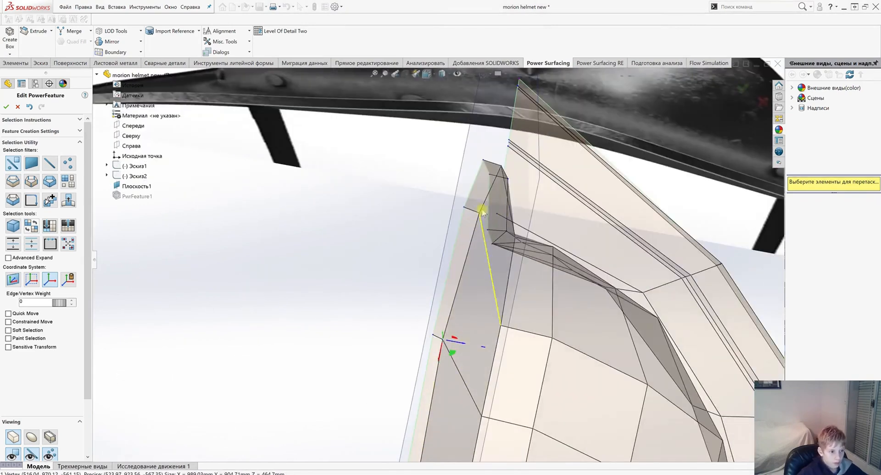
Move the comb's lower outer vertices at the end opposite the plume holder closer to the symmetry plane
{"action": "middle_click_drag", "start_coordinate": [497, 174], "coordinate": [503, 173]}
{"action": "left_click_drag", "start_coordinate": [503, 172], "coordinate": [505, 174]}
{"action": "middle_click_drag", "start_coordinate": [505, 173], "coordinate": [515, 153]}
{"action": "scroll", "coordinate": [522, 143], "scroll_direction": "up", "scroll_amount": 2}
{"action": "right_click", "coordinate": [521, 154]}
{"action": "left_click", "coordinate": [446, 125]}
{"action": "middle_click_drag", "start_coordinate": [446, 125], "coordinate": [440, 152]}
{"action": "middle_click_drag", "start_coordinate": [441, 151], "coordinate": [464, 229], "text": "ctrl"}
{"action": "scroll", "coordinate": [476, 221], "scroll_direction": "down", "scroll_amount": 3}
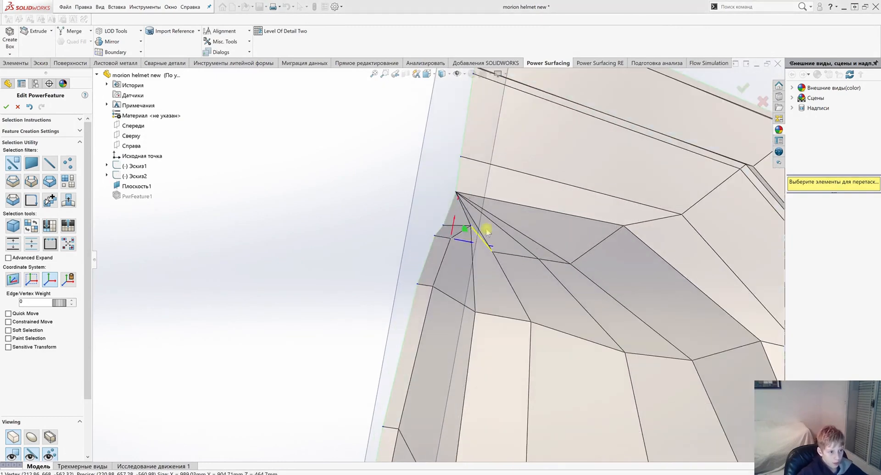
Adjust the outer vertices where the comb narrows opposite the plume holder, and undo the last vertex change
{"action": "scroll", "coordinate": [463, 238], "scroll_direction": "up", "scroll_amount": 10}
{"action": "middle_click_drag", "start_coordinate": [444, 338], "coordinate": [424, 288]}
{"action": "scroll", "coordinate": [424, 284], "scroll_direction": "down", "scroll_amount": 6}
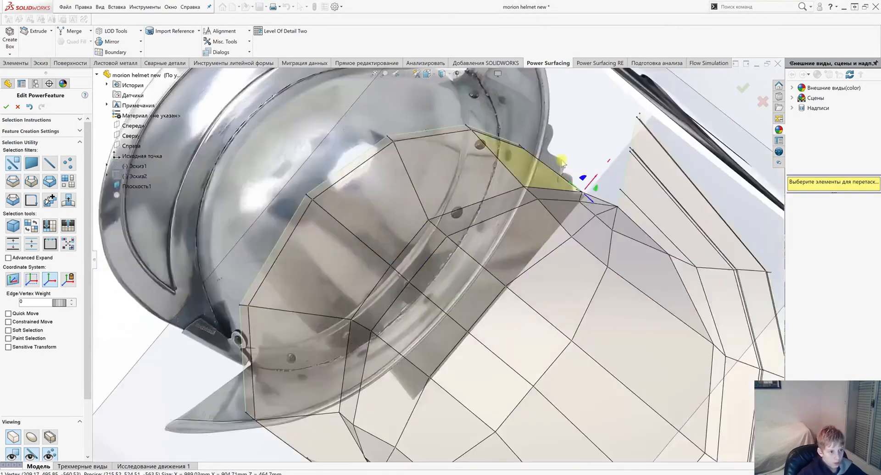
{"action": "middle_click_drag", "start_coordinate": [560, 162], "coordinate": [551, 202]}
{"action": "left_click_drag", "start_coordinate": [597, 218], "coordinate": [593, 212]}
{"action": "left_click", "coordinate": [562, 213]}
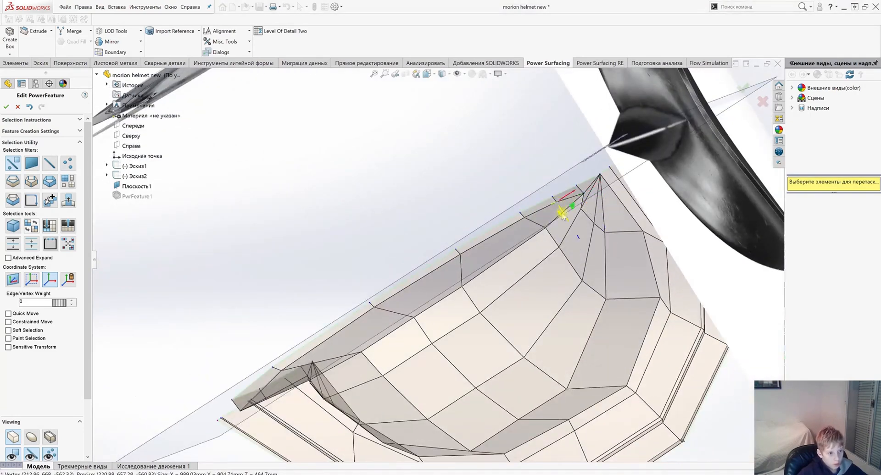
{"action": "key", "text": "ctrl+z"}
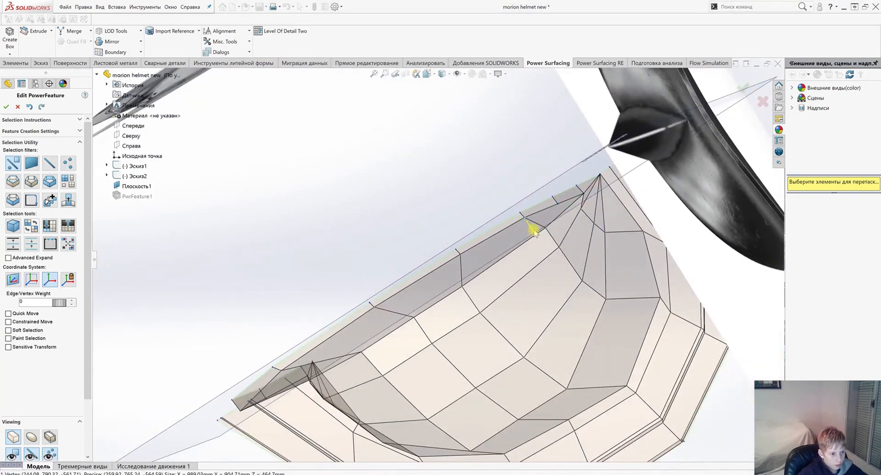
Move the comb's lower outer vertices at the plume-holder end closer to the symmetry plane
{"action": "middle_click_drag", "start_coordinate": [527, 232], "coordinate": [374, 364]}
{"action": "left_click", "coordinate": [374, 364]}
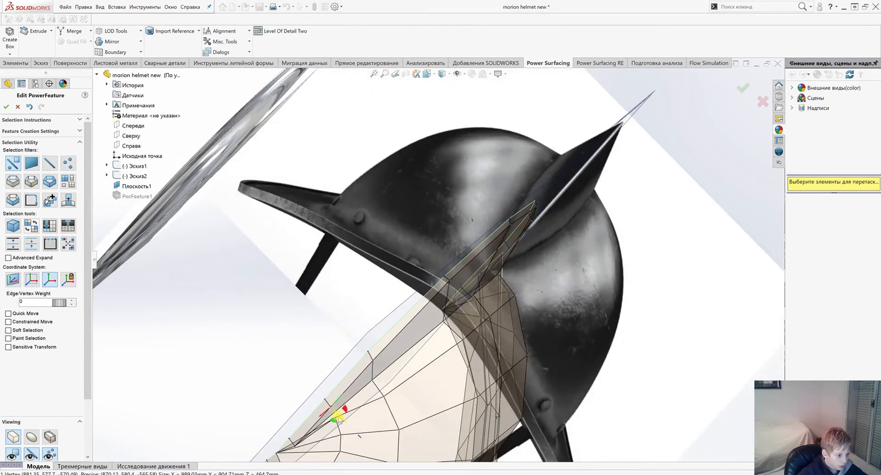
{"action": "left_click_drag", "start_coordinate": [339, 419], "coordinate": [298, 449]}
{"action": "middle_click_drag", "start_coordinate": [303, 454], "coordinate": [316, 395]}
{"action": "scroll", "coordinate": [444, 311], "scroll_direction": "down", "scroll_amount": 5}
{"action": "left_click", "coordinate": [299, 246]}
{"action": "scroll", "coordinate": [293, 250], "scroll_direction": "up", "scroll_amount": 1}
Snap the helmet half's whole open boundary, from the brim ends over the comb's crest, to the Плоскость1 plane
{"action": "scroll", "coordinate": [491, 259], "scroll_direction": "up", "scroll_amount": 10}
{"action": "middle_click_drag", "start_coordinate": [491, 259], "coordinate": [342, 278]}
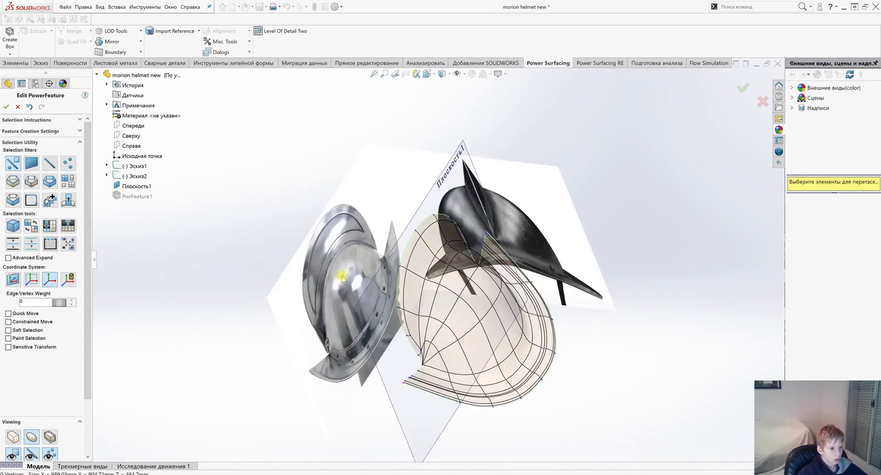
{"action": "left_click", "coordinate": [398, 293]}
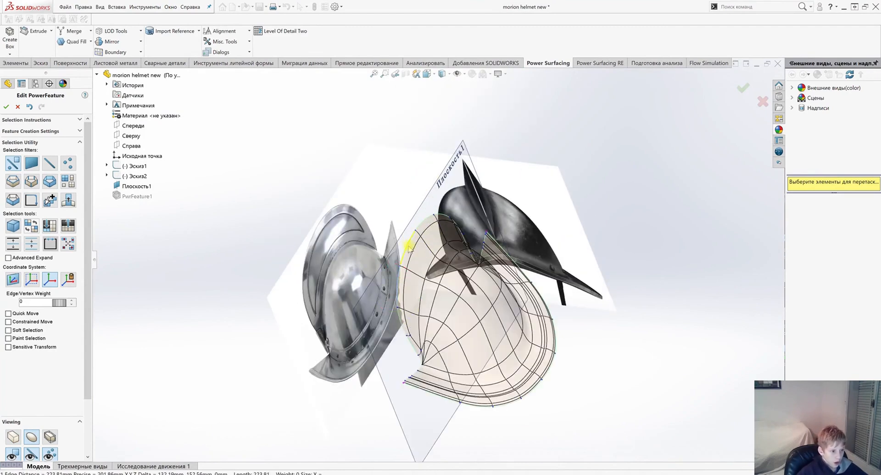
{"action": "left_click", "coordinate": [426, 226], "text": "shift"}
{"action": "left_click", "coordinate": [447, 216], "text": "shift"}
{"action": "middle_click_drag", "start_coordinate": [446, 220], "coordinate": [519, 199]}
{"action": "scroll", "coordinate": [519, 198], "scroll_direction": "down", "scroll_amount": 5}
{"action": "left_click", "coordinate": [428, 277], "text": "shift"}
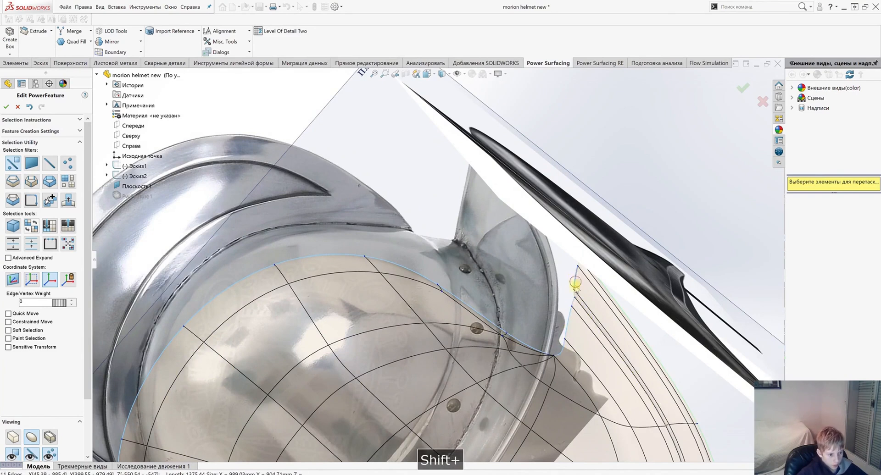
{"action": "scroll", "coordinate": [583, 275], "scroll_direction": "down", "scroll_amount": 6}
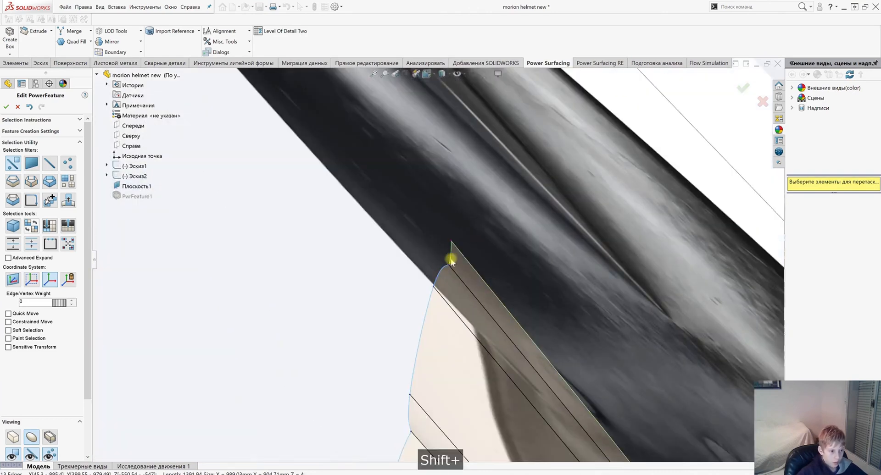
{"action": "scroll", "coordinate": [477, 307], "scroll_direction": "up", "scroll_amount": 14}
{"action": "scroll", "coordinate": [415, 255], "scroll_direction": "down", "scroll_amount": 9}
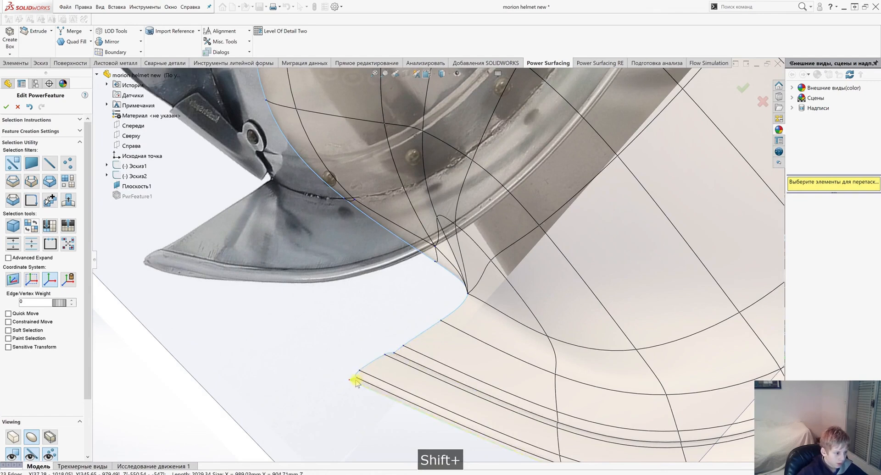
{"action": "scroll", "coordinate": [381, 360], "scroll_direction": "up", "scroll_amount": 10}
{"action": "middle_click_drag", "start_coordinate": [454, 215], "coordinate": [471, 202]}
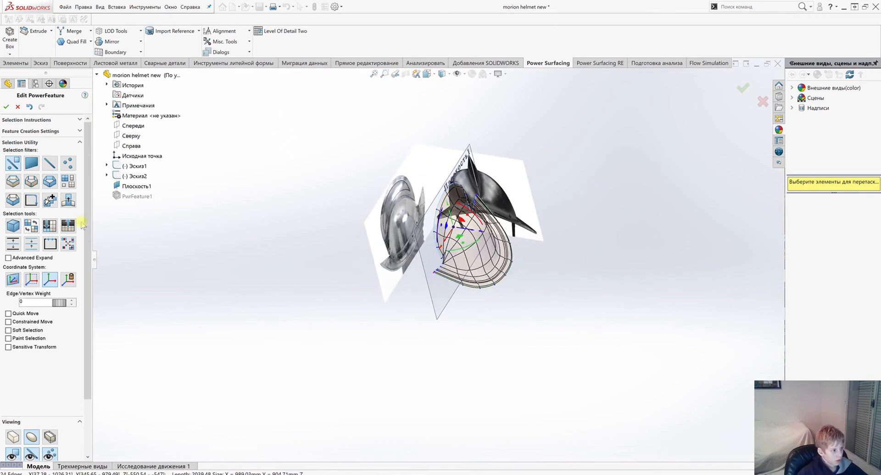
{"action": "left_click", "coordinate": [146, 9]}
{"action": "mouse_move", "coordinate": [239, 50]}
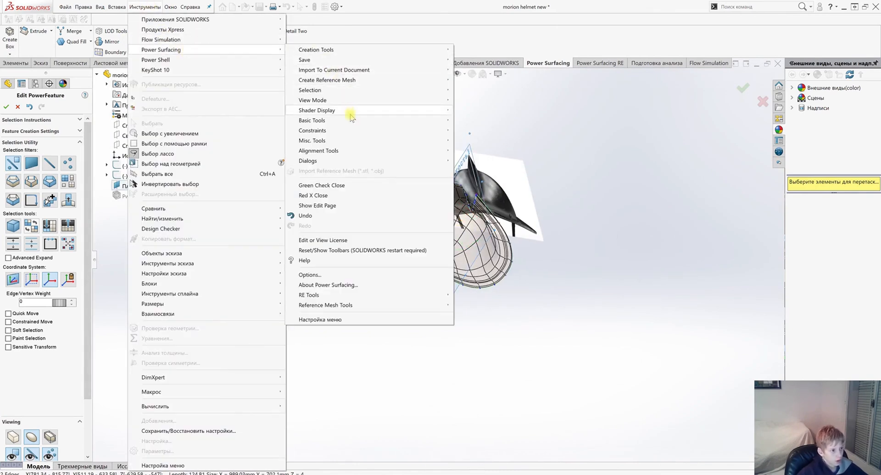
{"action": "mouse_move", "coordinate": [350, 152]}
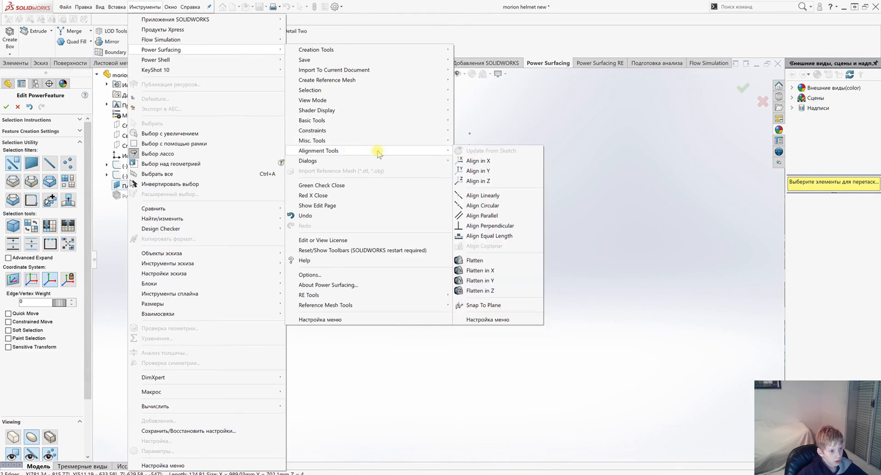
{"action": "left_click", "coordinate": [501, 309]}
Mirror the helmet half about Плоскость1, keeping force axis alignment and constrained vertices on
{"action": "scroll", "coordinate": [476, 246], "scroll_direction": "down", "scroll_amount": 2}
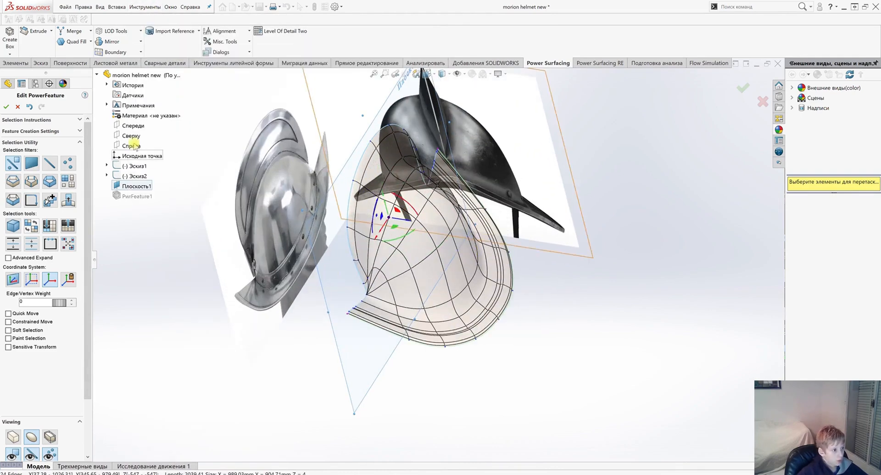
{"action": "left_click", "coordinate": [139, 188], "text": "ctrl"}
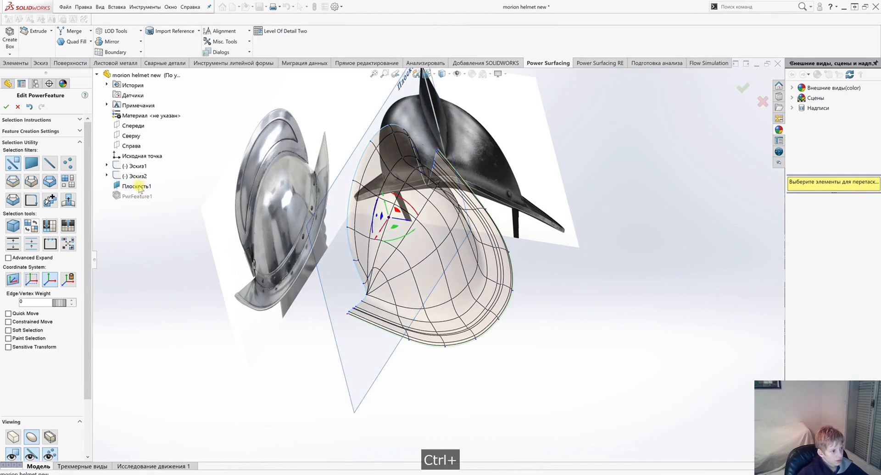
{"action": "left_click", "coordinate": [386, 244], "text": "ctrl"}
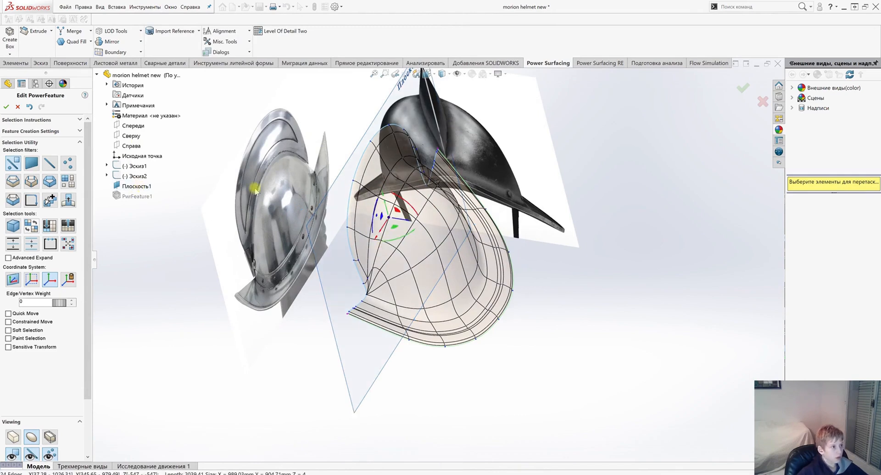
{"action": "left_click", "coordinate": [111, 40]}
{"action": "middle_click_drag", "start_coordinate": [298, 187], "coordinate": [340, 275]}
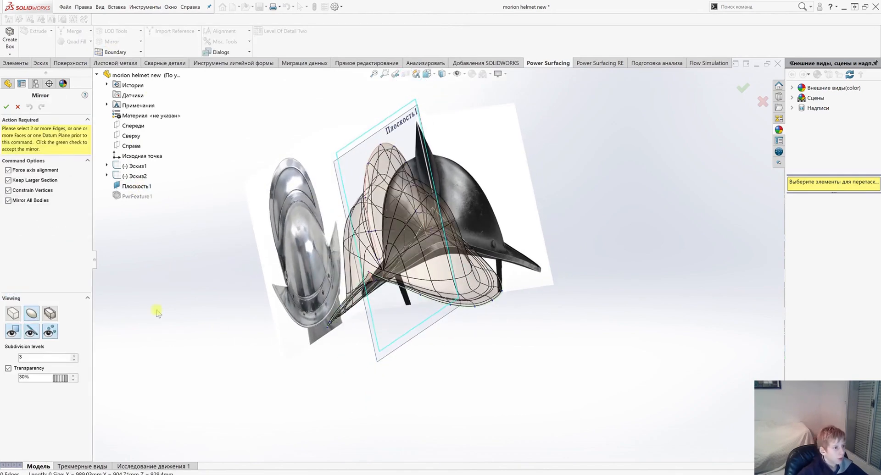
{"action": "left_click", "coordinate": [7, 108]}
Select the chain of seam edges running along the comb's crest on the symmetry plane
{"action": "mouse_move", "coordinate": [369, 182]}
{"action": "middle_mouse_down"}
{"action": "mouse_move", "coordinate": [393, 170]}
{"action": "mouse_move", "coordinate": [368, 184]}
{"action": "middle_mouse_up"}
{"action": "scroll", "coordinate": [395, 174], "scroll_direction": "down", "scroll_amount": 5}
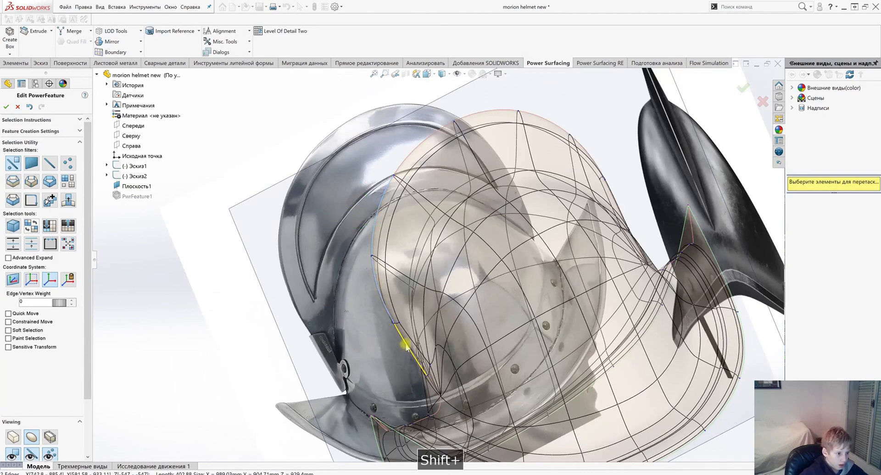
{"action": "left_click", "coordinate": [406, 349], "text": "shift"}
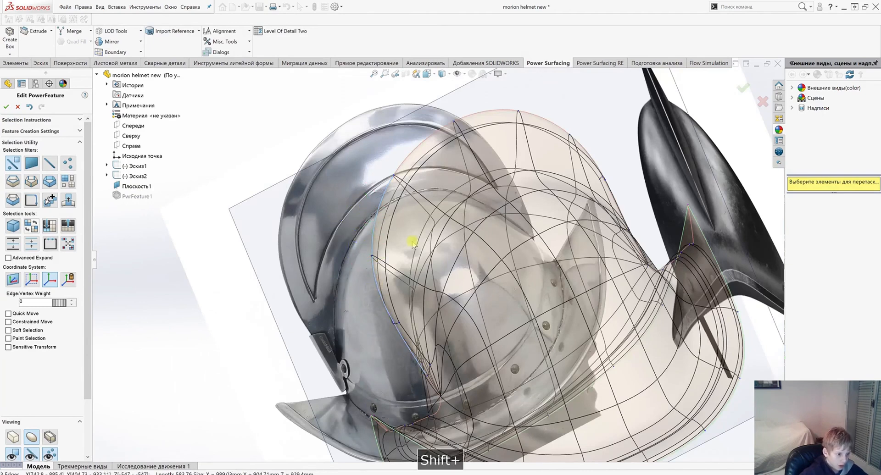
{"action": "left_click", "coordinate": [536, 117], "text": "shift"}
{"action": "scroll", "coordinate": [538, 118], "scroll_direction": "up", "scroll_amount": 1}
{"action": "middle_click_drag", "start_coordinate": [603, 137], "coordinate": [576, 169]}
{"action": "scroll", "coordinate": [581, 168], "scroll_direction": "down", "scroll_amount": 3}
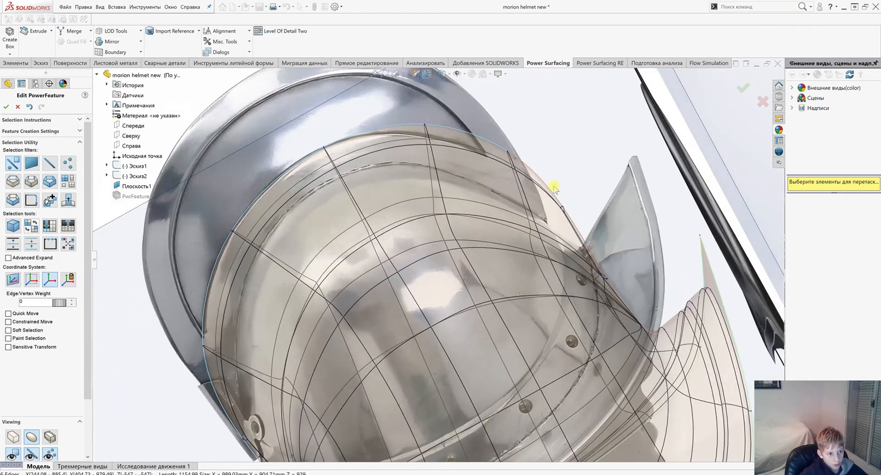
{"action": "left_click", "coordinate": [580, 235], "text": "shift"}
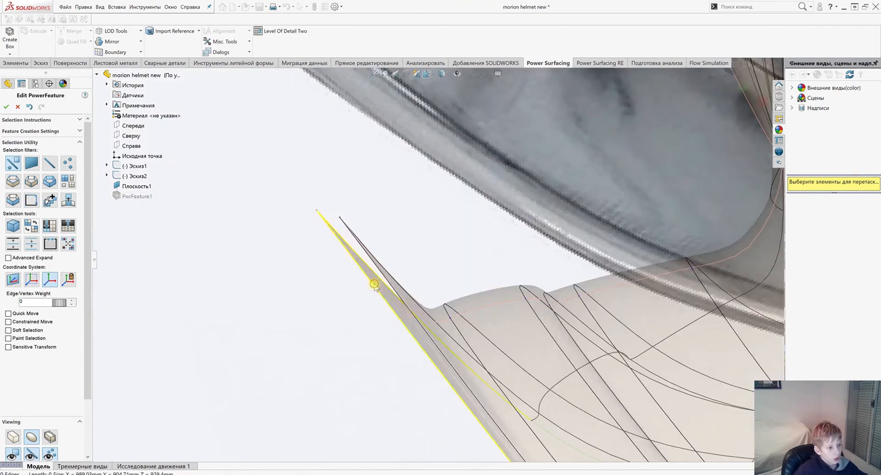
Delete the outermost rim face at the brim's pointed tip
{"action": "left_click", "coordinate": [374, 284]}
{"action": "scroll", "coordinate": [421, 329], "scroll_direction": "up", "scroll_amount": 2}
{"action": "middle_click_drag", "start_coordinate": [423, 330], "coordinate": [450, 311]}
{"action": "scroll", "coordinate": [445, 298], "scroll_direction": "down", "scroll_amount": 2}
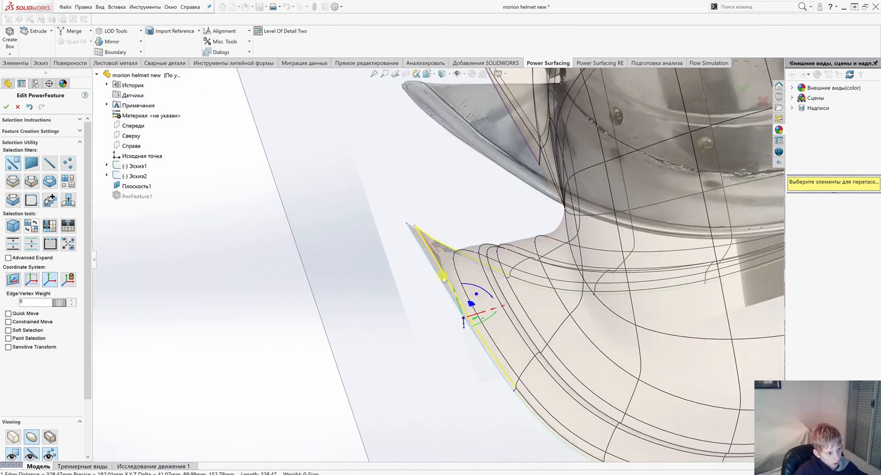
{"action": "left_click", "coordinate": [387, 310]}
{"action": "left_click", "coordinate": [453, 291]}
{"action": "scroll", "coordinate": [477, 303], "scroll_direction": "up", "scroll_amount": 2}
{"action": "scroll", "coordinate": [473, 322], "scroll_direction": "down", "scroll_amount": 2}
{"action": "key", "text": "Delete"}
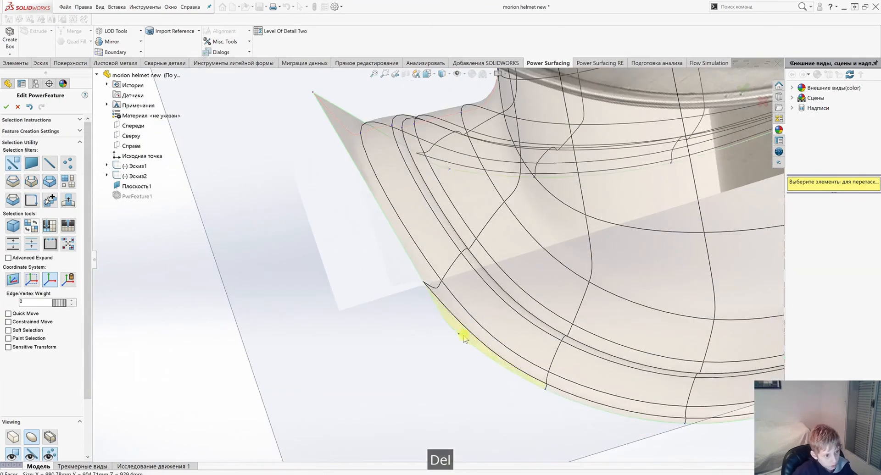
Delete the outermost strip of faces one by one along the brim's curved side
{"action": "scroll", "coordinate": [576, 401], "scroll_direction": "down", "scroll_amount": 4}
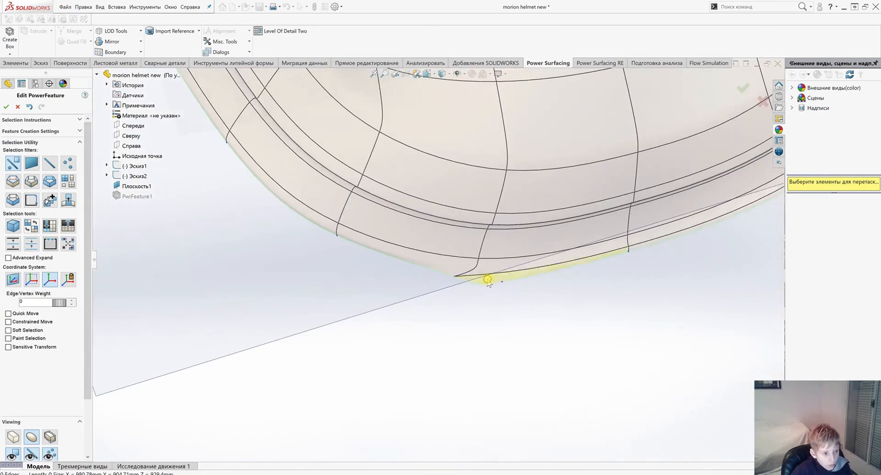
{"action": "left_click", "coordinate": [487, 281]}
{"action": "key", "text": "Delete"}
{"action": "left_click", "coordinate": [681, 232]}
{"action": "middle_click_drag", "start_coordinate": [637, 265], "coordinate": [593, 335]}
{"action": "key", "text": "Delete"}
{"action": "scroll", "coordinate": [597, 355], "scroll_direction": "down", "scroll_amount": 3}
{"action": "left_click", "coordinate": [466, 428]}
{"action": "key", "text": "Delete"}
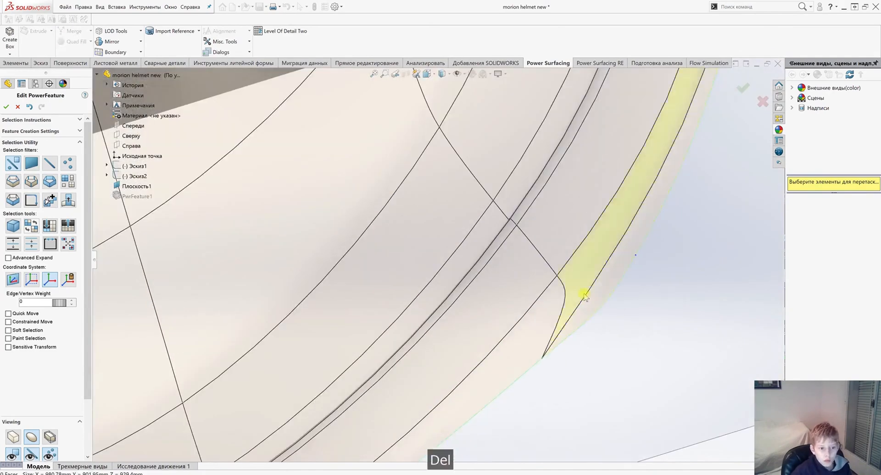
{"action": "scroll", "coordinate": [584, 296], "scroll_direction": "up", "scroll_amount": 4}
{"action": "left_click", "coordinate": [498, 168]}
{"action": "key", "text": "Delete"}
{"action": "middle_click_drag", "start_coordinate": [498, 168], "coordinate": [342, 280]}
{"action": "scroll", "coordinate": [354, 275], "scroll_direction": "down", "scroll_amount": 4}
{"action": "scroll", "coordinate": [229, 355], "scroll_direction": "up", "scroll_amount": 4}
{"action": "scroll", "coordinate": [253, 287], "scroll_direction": "down", "scroll_amount": 4}
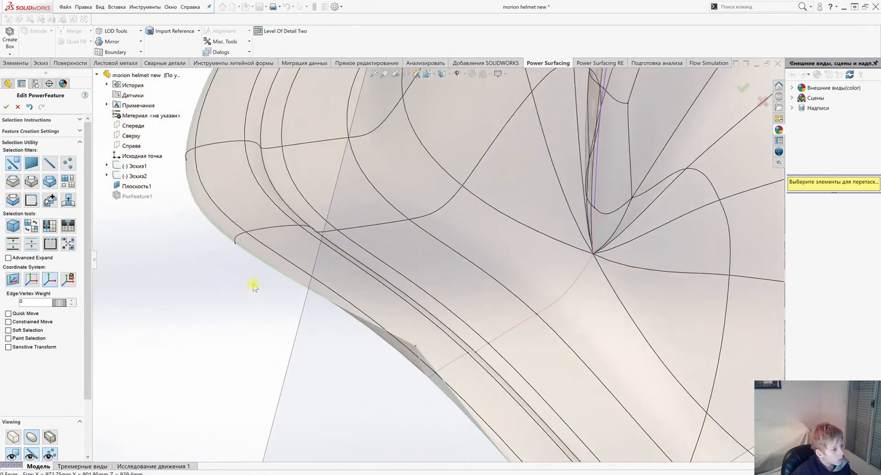
{"action": "scroll", "coordinate": [234, 235], "scroll_direction": "up", "scroll_amount": 4}
{"action": "middle_click_drag", "start_coordinate": [249, 234], "coordinate": [273, 222]}
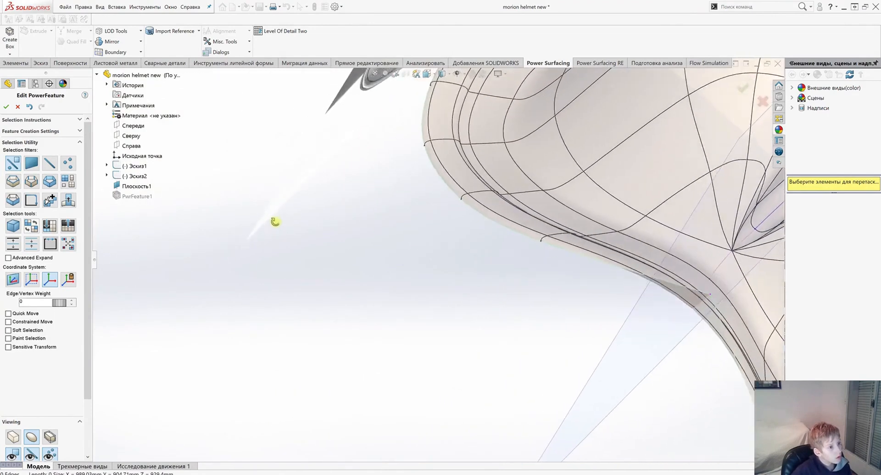
{"action": "scroll", "coordinate": [565, 262], "scroll_direction": "up", "scroll_amount": 2}
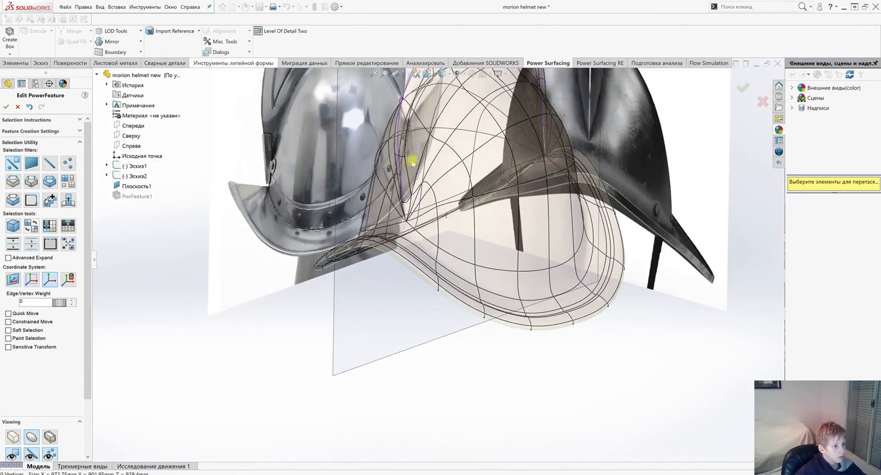
Thicken the helmet surface by 2 mm with the Thicken tool
{"action": "scroll", "coordinate": [380, 238], "scroll_direction": "down", "scroll_amount": 4}
{"action": "scroll", "coordinate": [262, 255], "scroll_direction": "down", "scroll_amount": 2}
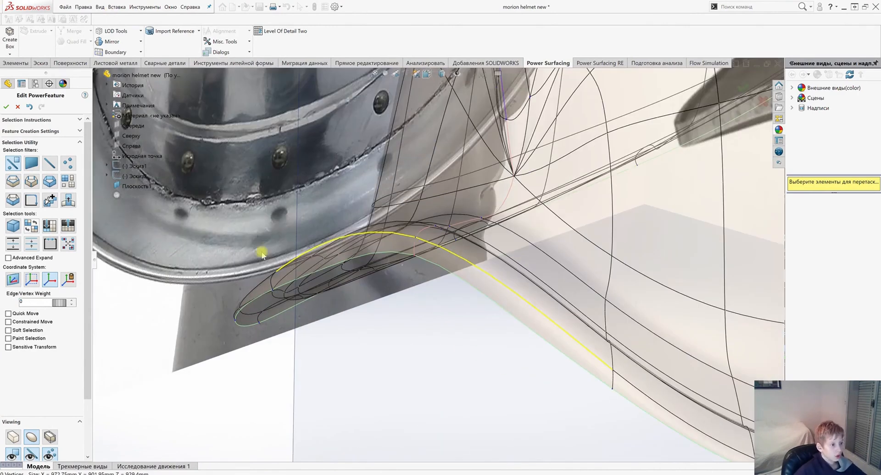
{"action": "left_click", "coordinate": [144, 6]}
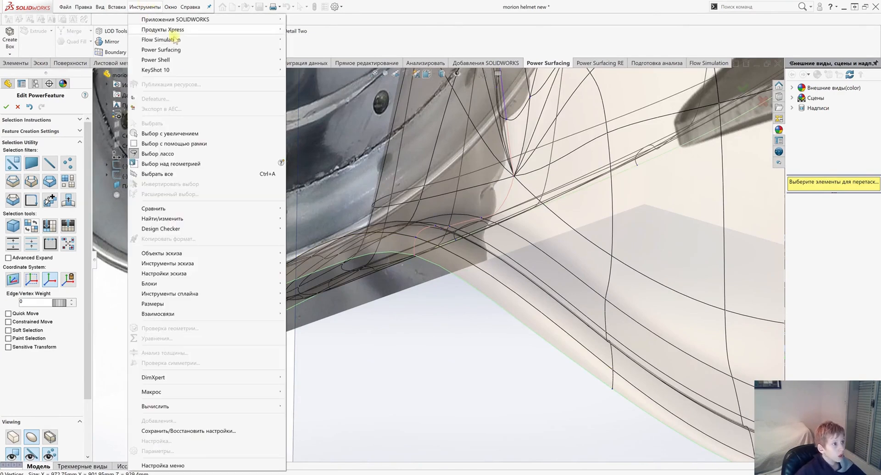
{"action": "mouse_move", "coordinate": [201, 49]}
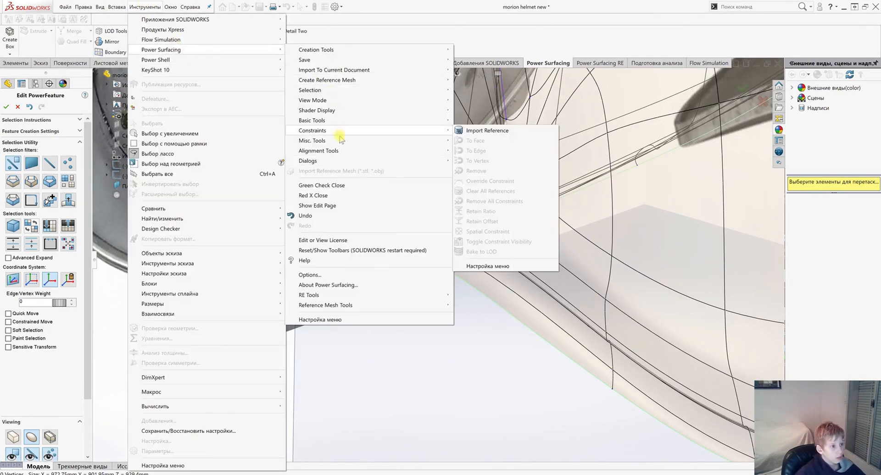
{"action": "mouse_move", "coordinate": [340, 139]}
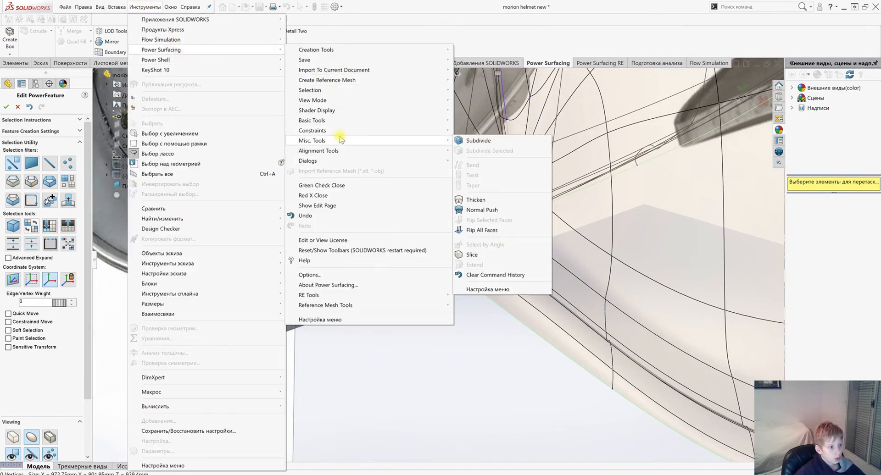
{"action": "left_click", "coordinate": [497, 200]}
{"action": "scroll", "coordinate": [448, 266], "scroll_direction": "up", "scroll_amount": 3}
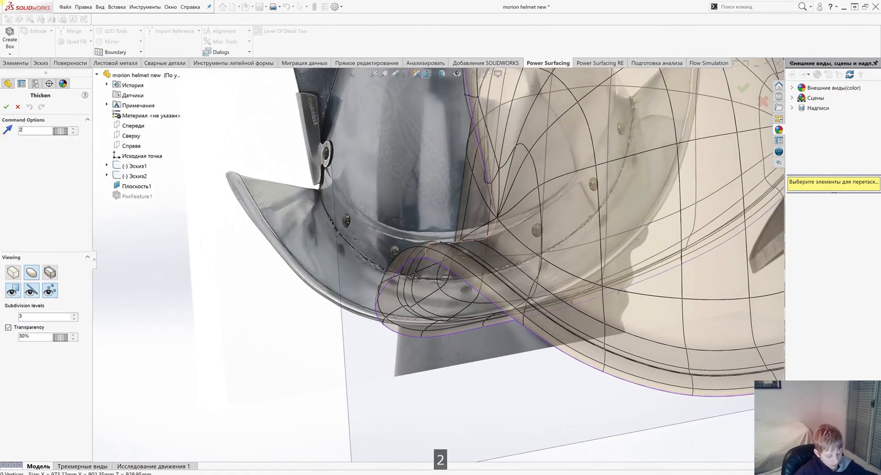
{"action": "key", "text": "Return"}
{"action": "scroll", "coordinate": [367, 219], "scroll_direction": "down", "scroll_amount": 5}
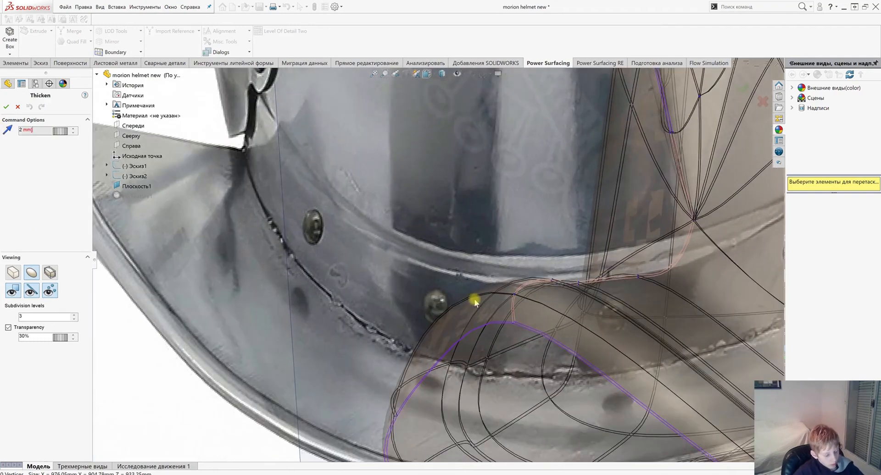
{"action": "scroll", "coordinate": [477, 299], "scroll_direction": "up", "scroll_amount": 3}
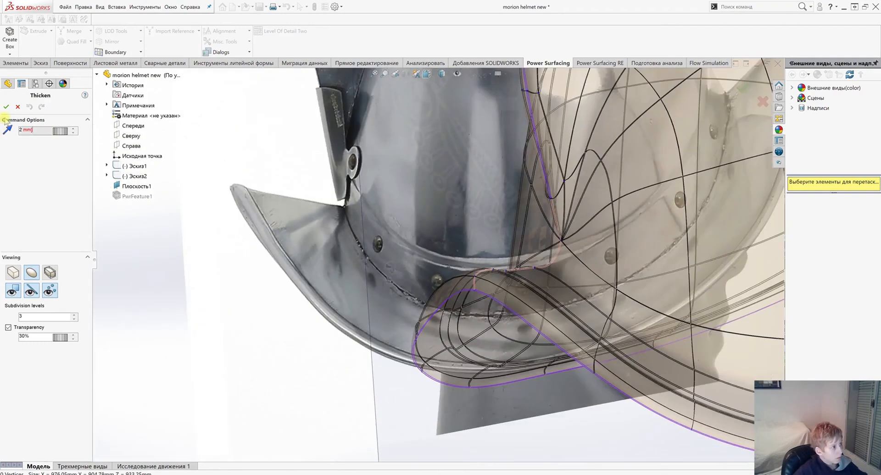
{"action": "key", "text": "BackSpace"}
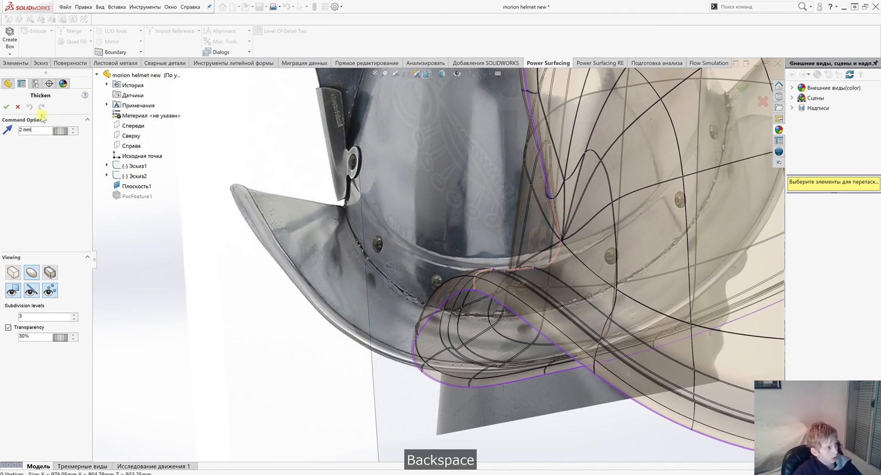
{"action": "left_click", "coordinate": [7, 107]}
Accept the PowerFeature edit to generate the helmet body and inspect the shape against the reference images
{"action": "scroll", "coordinate": [427, 252], "scroll_direction": "up", "scroll_amount": 5}
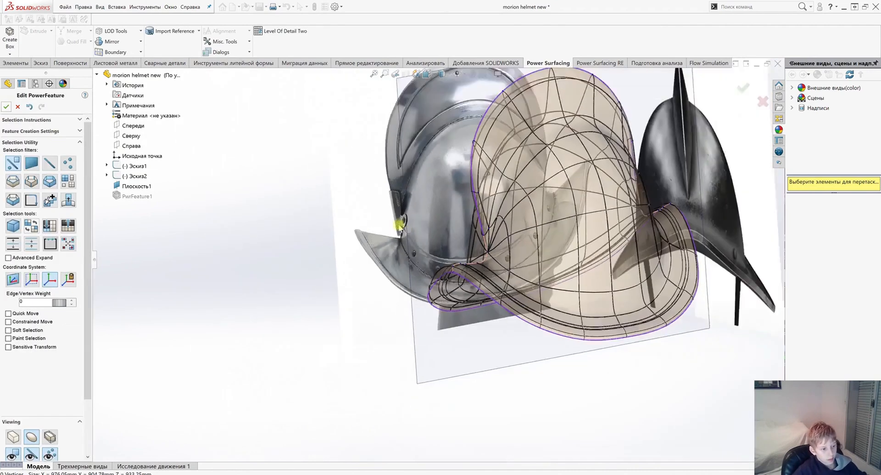
{"action": "scroll", "coordinate": [450, 191], "scroll_direction": "down", "scroll_amount": 3}
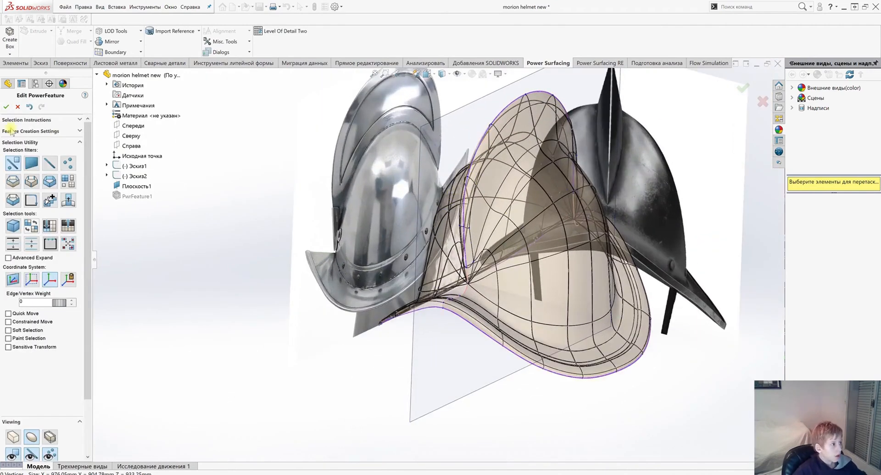
{"action": "left_click", "coordinate": [6, 107]}
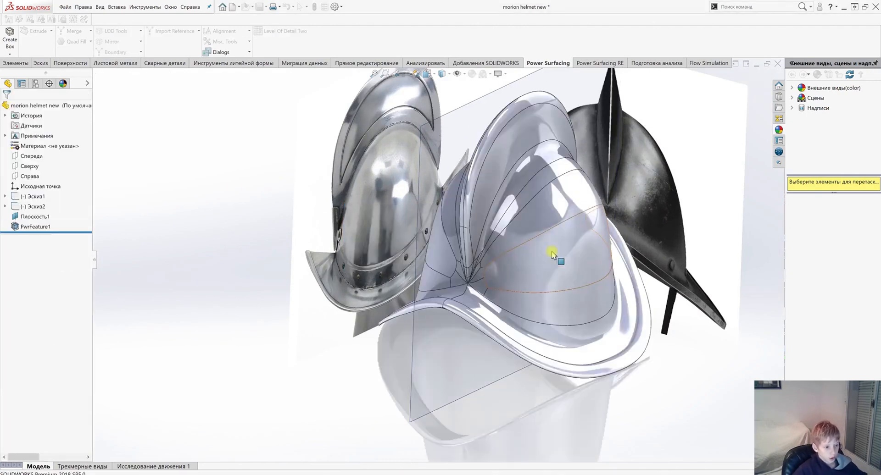
{"action": "scroll", "coordinate": [499, 307], "scroll_direction": "down", "scroll_amount": 3}
{"action": "scroll", "coordinate": [499, 306], "scroll_direction": "up", "scroll_amount": 3}
{"action": "mouse_move", "coordinate": [544, 308]}
{"action": "middle_mouse_down"}
{"action": "mouse_move", "coordinate": [579, 298]}
{"action": "mouse_move", "coordinate": [488, 330]}
{"action": "mouse_move", "coordinate": [542, 302]}
{"action": "middle_mouse_up"}
{"action": "scroll", "coordinate": [484, 271], "scroll_direction": "down", "scroll_amount": 3}
{"action": "middle_click_drag", "start_coordinate": [462, 242], "coordinate": [329, 355]}
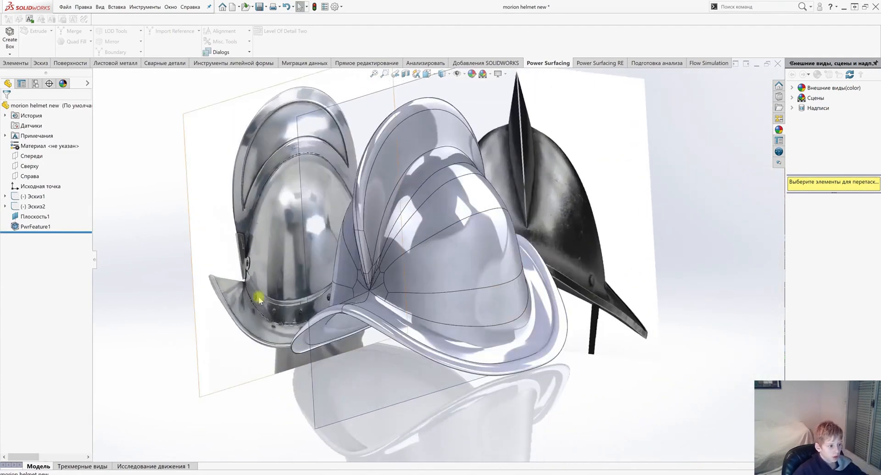
Start a sketch on the front plane (Спереди) and hide both reference-image sketches and Плоскость1
{"action": "scroll", "coordinate": [413, 309], "scroll_direction": "up", "scroll_amount": 5}
{"action": "middle_click_drag", "start_coordinate": [413, 309], "coordinate": [343, 275]}
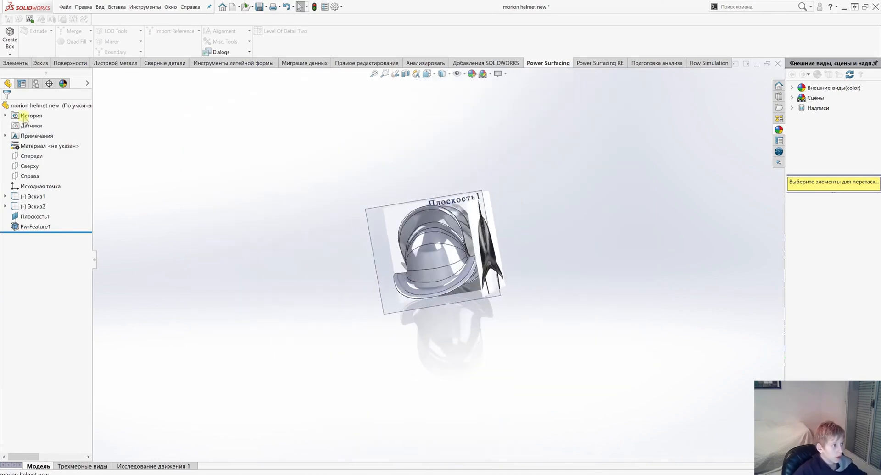
{"action": "left_click", "coordinate": [39, 151]}
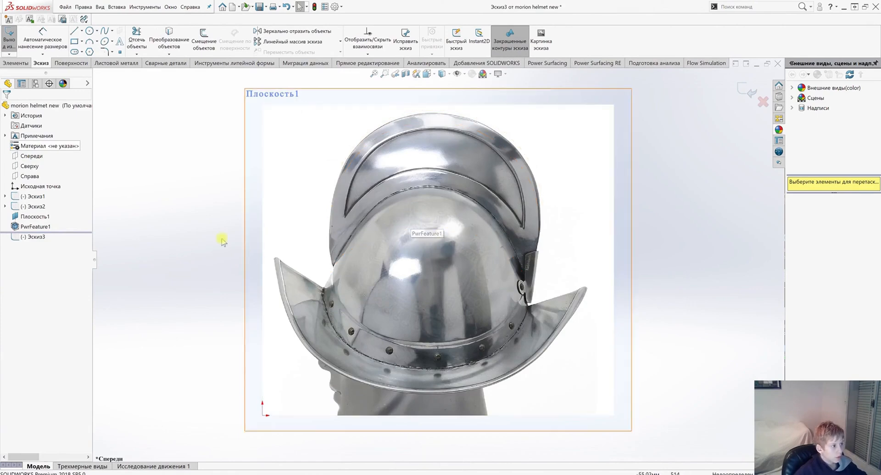
{"action": "right_click", "coordinate": [15, 206]}
{"action": "left_click", "coordinate": [25, 200]}
{"action": "right_click", "coordinate": [22, 207]}
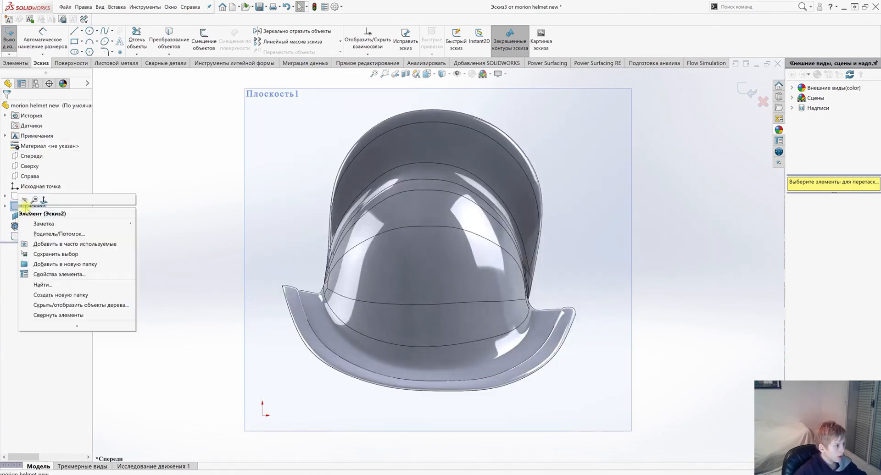
{"action": "left_click", "coordinate": [22, 201]}
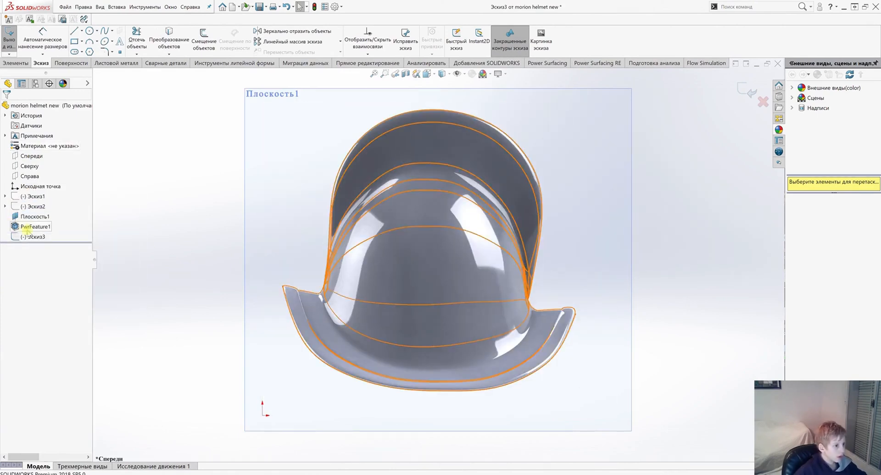
{"action": "right_click", "coordinate": [281, 177]}
{"action": "right_click", "coordinate": [29, 220]}
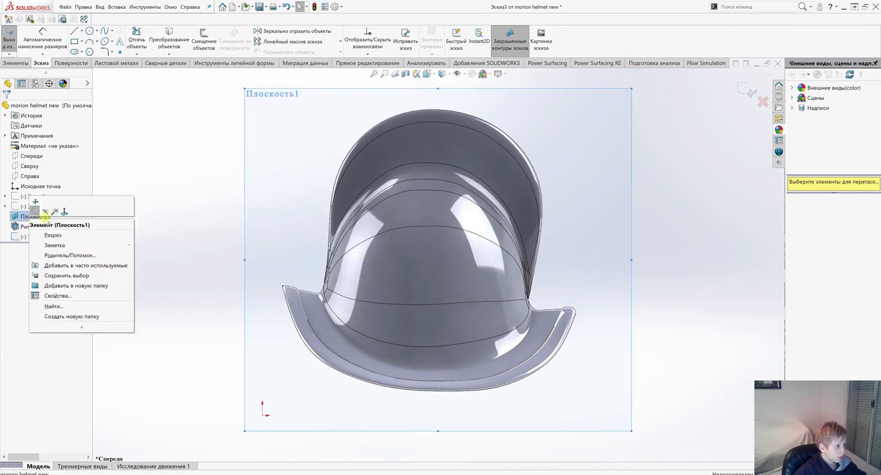
{"action": "left_click", "coordinate": [168, 212]}
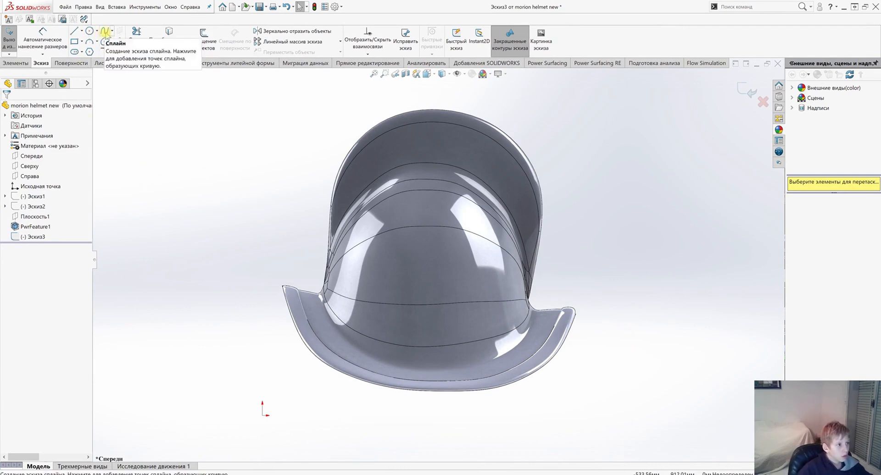
Sketch an open spline curving from side to side across the lower part of the helmet bowl, just above the brim, and exit the sketch
{"action": "key", "text": "F9"}
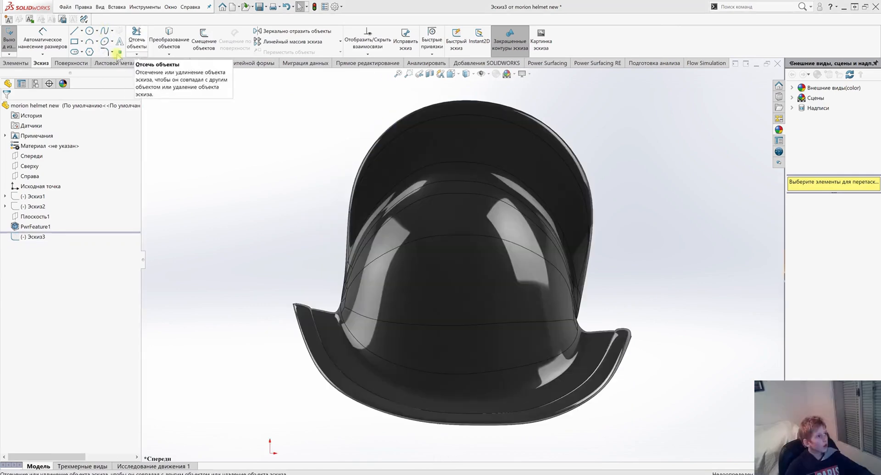
{"action": "left_click", "coordinate": [105, 30]}
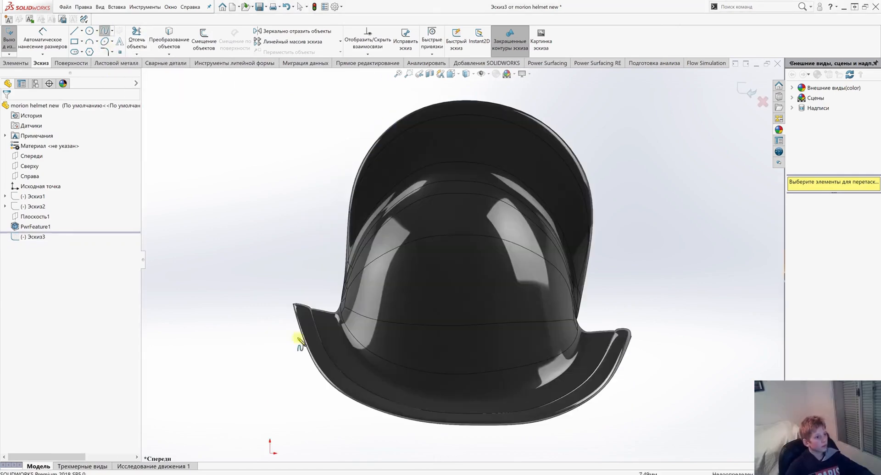
{"action": "left_click", "coordinate": [372, 340]}
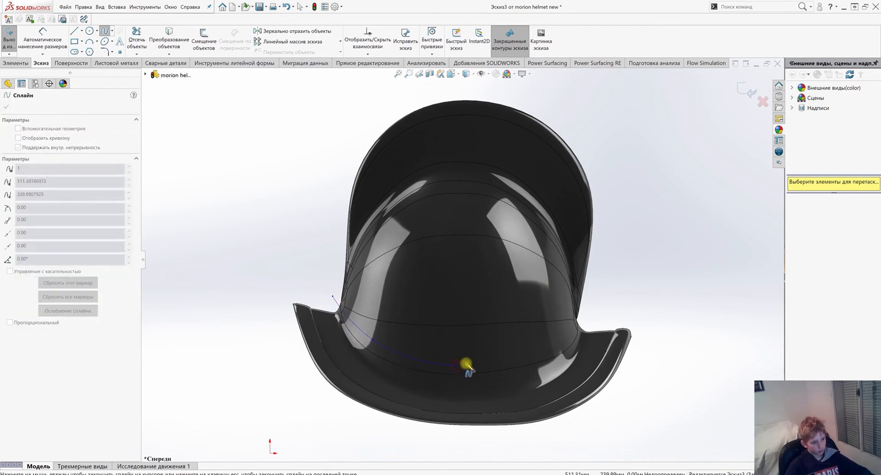
{"action": "left_click", "coordinate": [554, 345]}
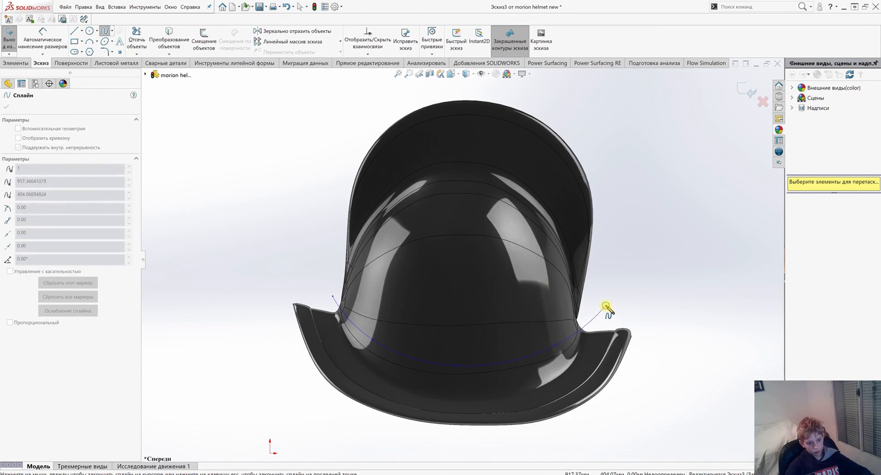
{"action": "left_click", "coordinate": [606, 306]}
{"action": "right_click", "coordinate": [640, 321]}
{"action": "left_click", "coordinate": [656, 324]}
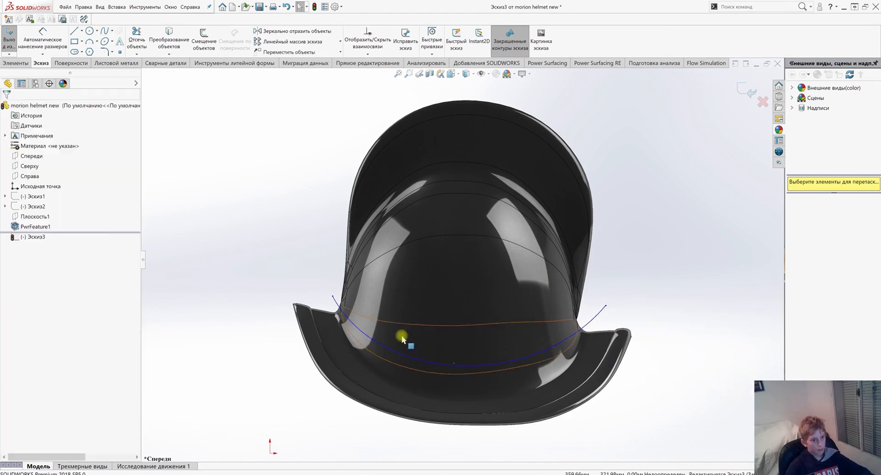
{"action": "left_click", "coordinate": [748, 89]}
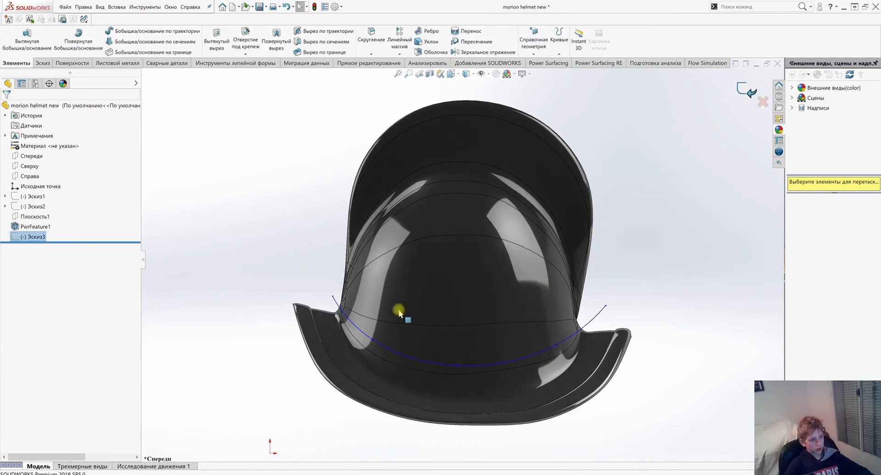
{"action": "left_click", "coordinate": [254, 337]}
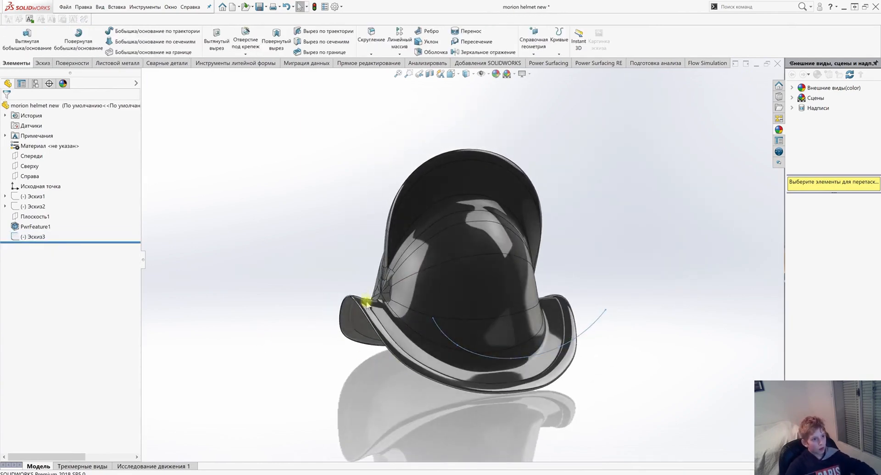
Project the spline sketch onto the bowl's lower band face and the small faces at both its ends, with the projection direction reversed
{"action": "middle_click_drag", "start_coordinate": [366, 303], "coordinate": [376, 303]}
{"action": "left_click", "coordinate": [561, 52]}
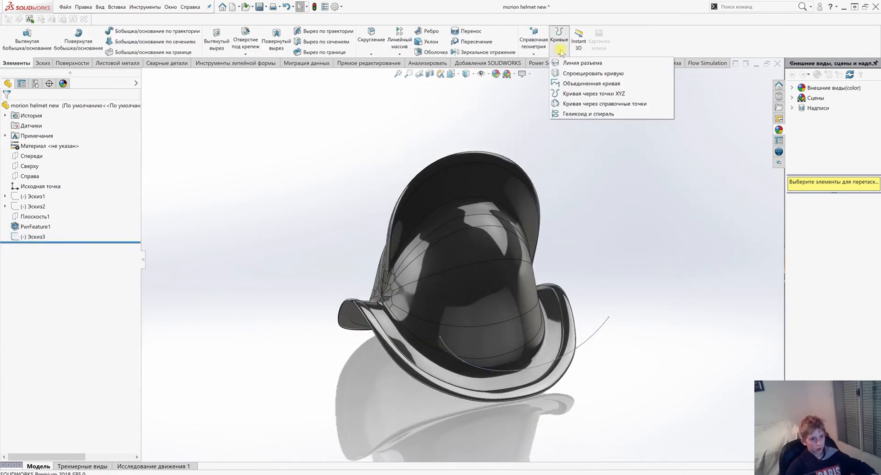
{"action": "left_click", "coordinate": [579, 73]}
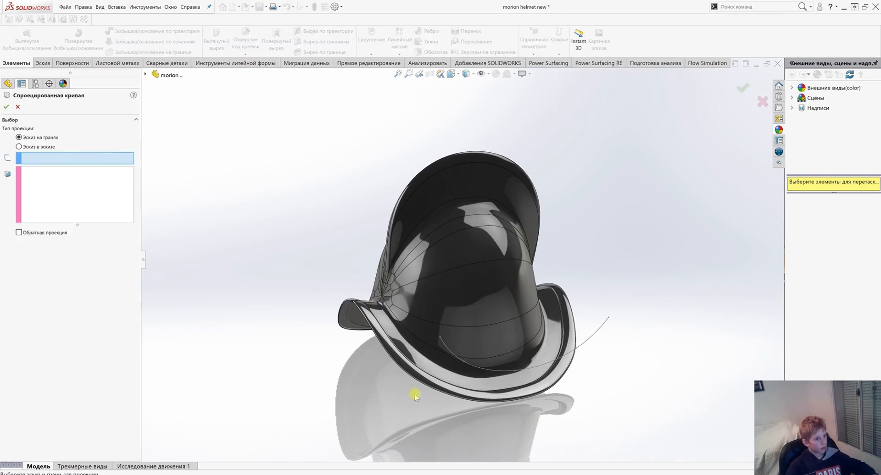
{"action": "left_click", "coordinate": [453, 357]}
{"action": "middle_click_drag", "start_coordinate": [453, 353], "coordinate": [362, 312]}
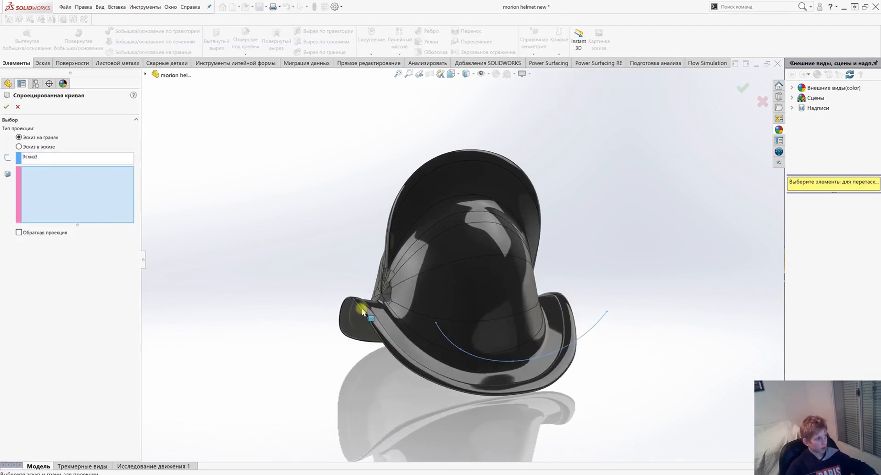
{"action": "left_click", "coordinate": [468, 337]}
{"action": "scroll", "coordinate": [416, 321], "scroll_direction": "up", "scroll_amount": 4}
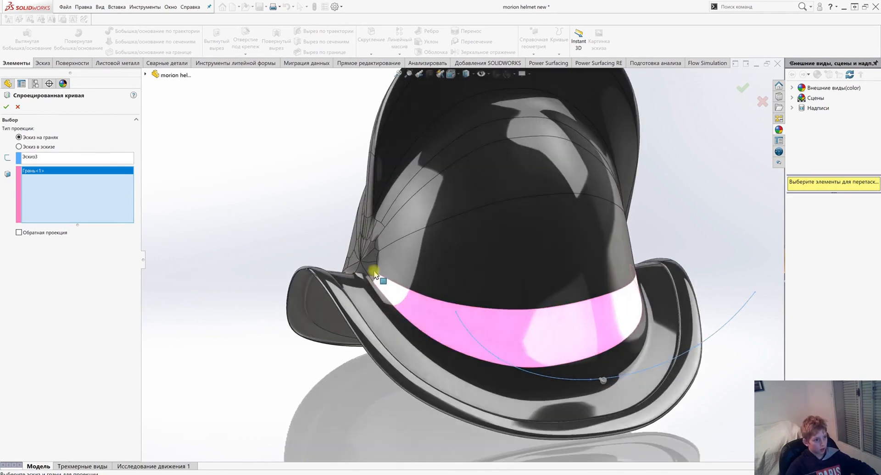
{"action": "left_click", "coordinate": [374, 274]}
{"action": "middle_click_drag", "start_coordinate": [443, 348], "coordinate": [572, 275]}
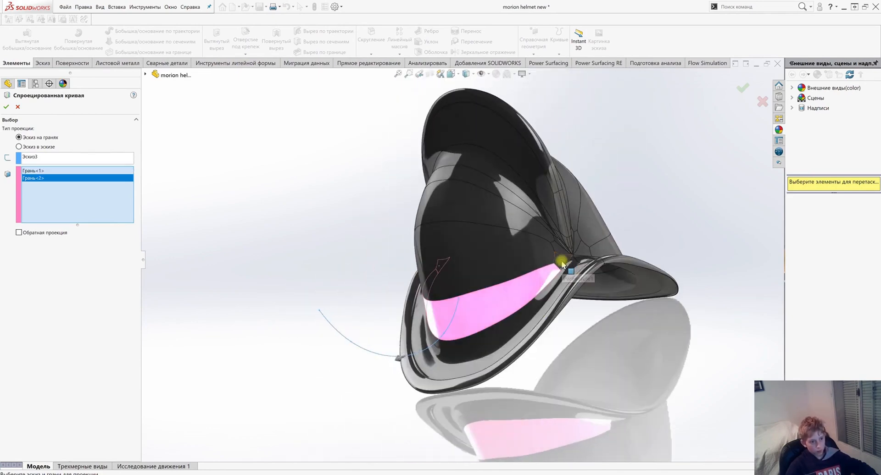
{"action": "left_click", "coordinate": [562, 264]}
{"action": "middle_click_drag", "start_coordinate": [397, 360], "coordinate": [458, 345]}
{"action": "left_click", "coordinate": [18, 233]}
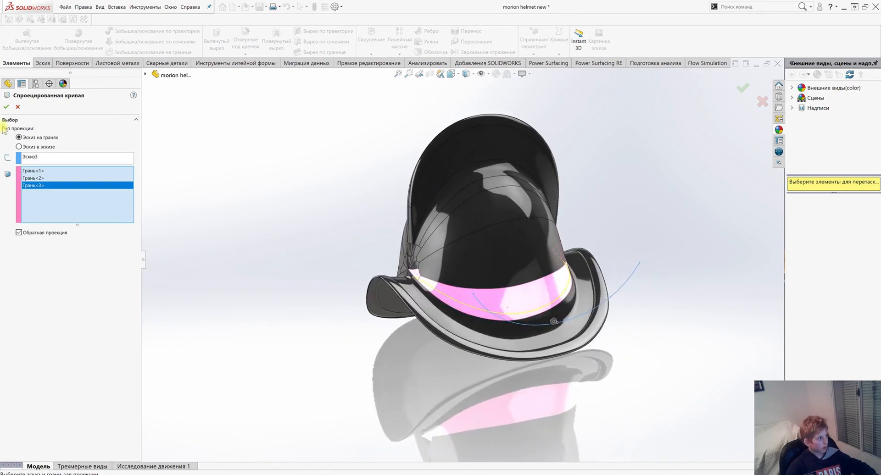
{"action": "left_click", "coordinate": [6, 106]}
Create a 3D sketch with a point on the projected curve near its end at the crest side
{"action": "middle_click_drag", "start_coordinate": [349, 344], "coordinate": [385, 323]}
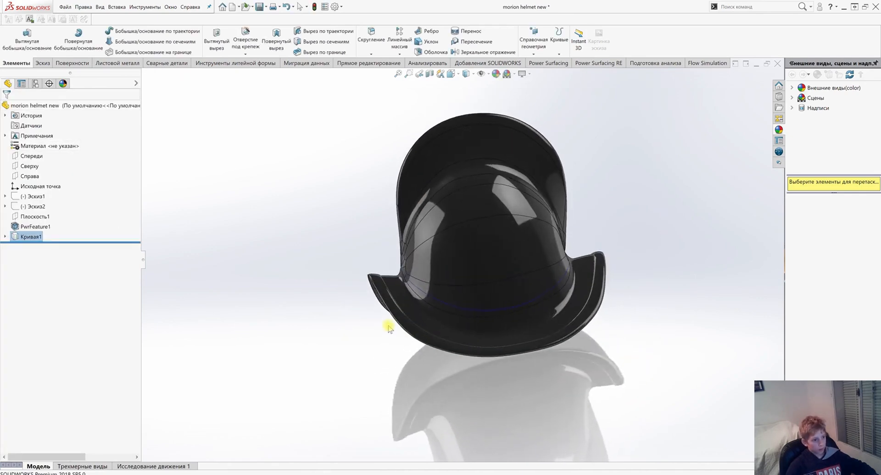
{"action": "scroll", "coordinate": [500, 267], "scroll_direction": "down", "scroll_amount": 2}
{"action": "left_click", "coordinate": [41, 62]}
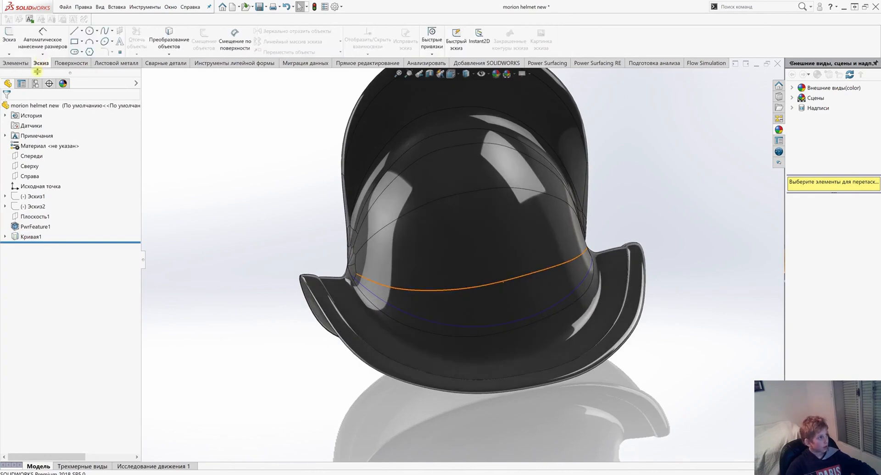
{"action": "left_click", "coordinate": [9, 54]}
{"action": "left_click", "coordinate": [28, 73]}
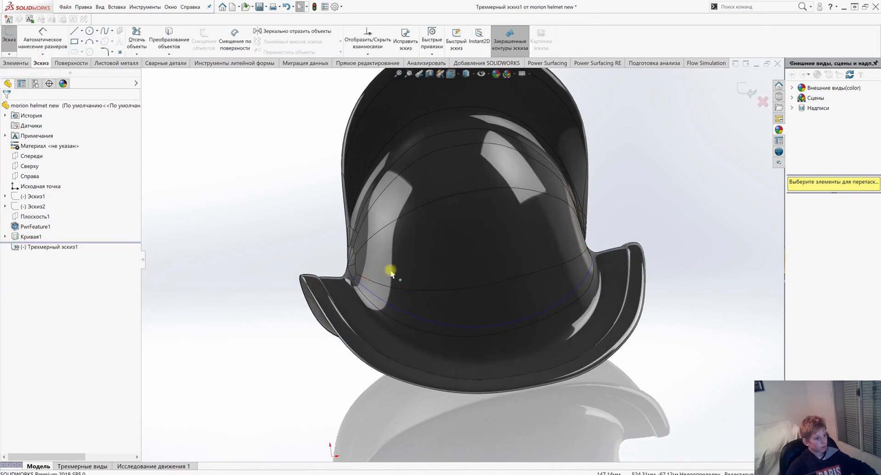
{"action": "left_click", "coordinate": [118, 55]}
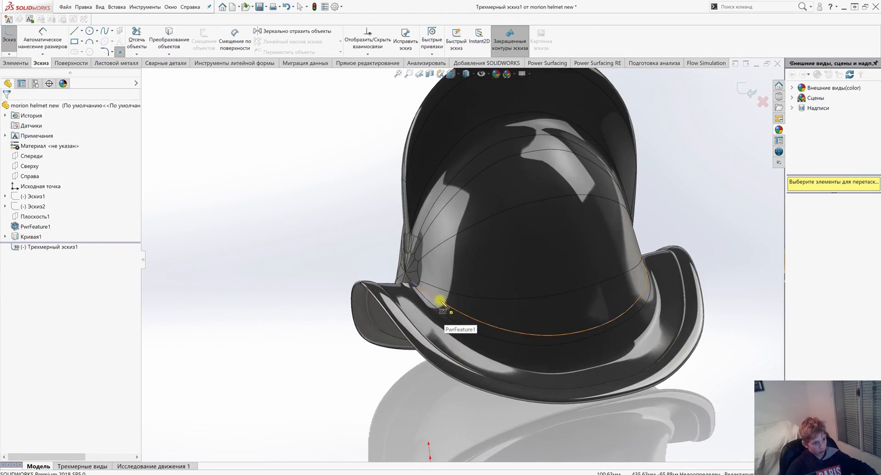
{"action": "left_click", "coordinate": [441, 301]}
{"action": "right_click", "coordinate": [344, 325]}
{"action": "left_click", "coordinate": [362, 333]}
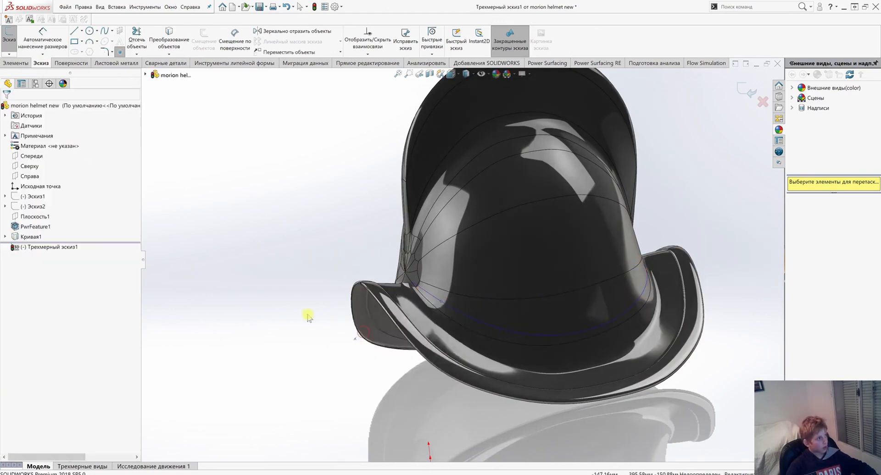
{"action": "scroll", "coordinate": [307, 316], "scroll_direction": "up", "scroll_amount": 3}
{"action": "left_click", "coordinate": [746, 102]}
Create a reference plane parallel to the front plane (Спереди) through the 3D sketch point
{"action": "mouse_move", "coordinate": [473, 244]}
{"action": "middle_mouse_down"}
{"action": "mouse_move", "coordinate": [472, 305]}
{"action": "mouse_move", "coordinate": [530, 222]}
{"action": "middle_mouse_up"}
{"action": "left_click", "coordinate": [15, 63]}
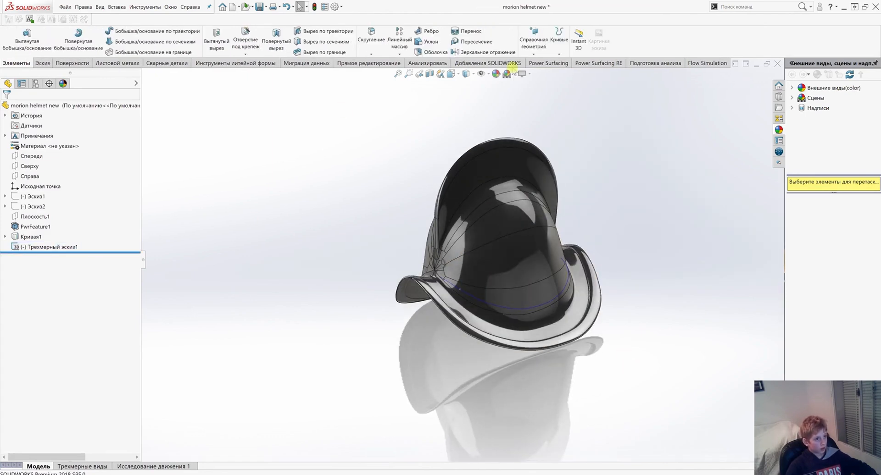
{"action": "left_click", "coordinate": [542, 51]}
{"action": "left_click", "coordinate": [546, 63]}
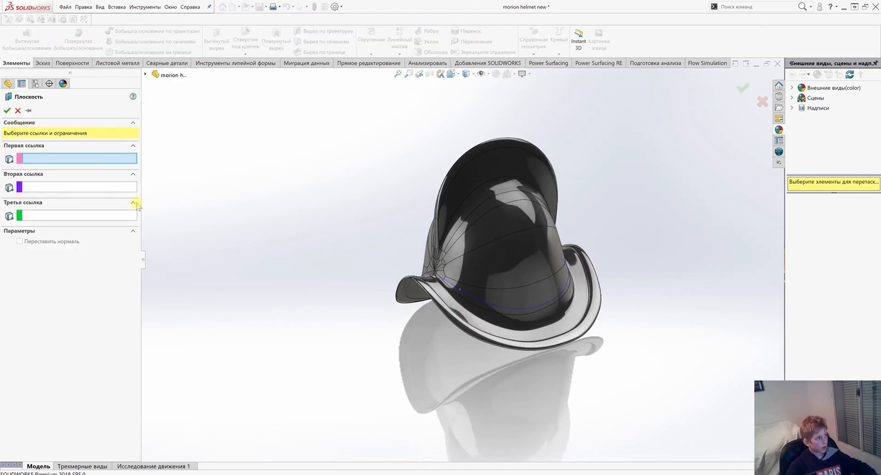
{"action": "left_click", "coordinate": [145, 75]}
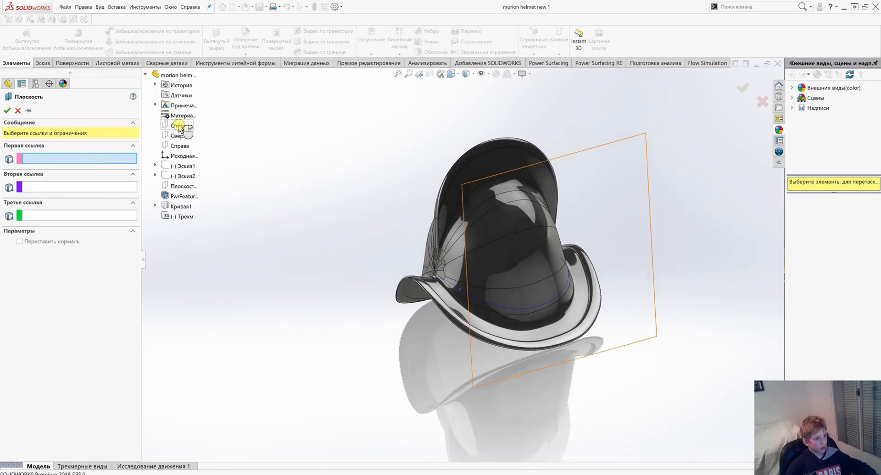
{"action": "left_click", "coordinate": [179, 126]}
{"action": "left_click", "coordinate": [460, 290]}
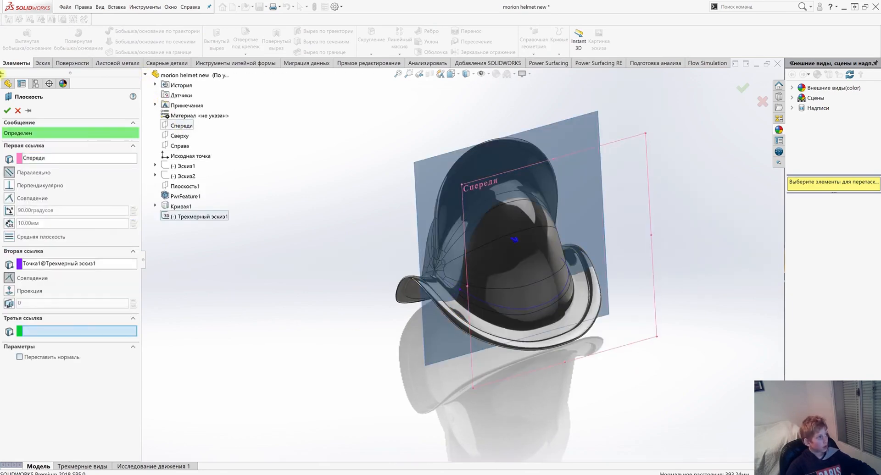
{"action": "left_click", "coordinate": [8, 111]}
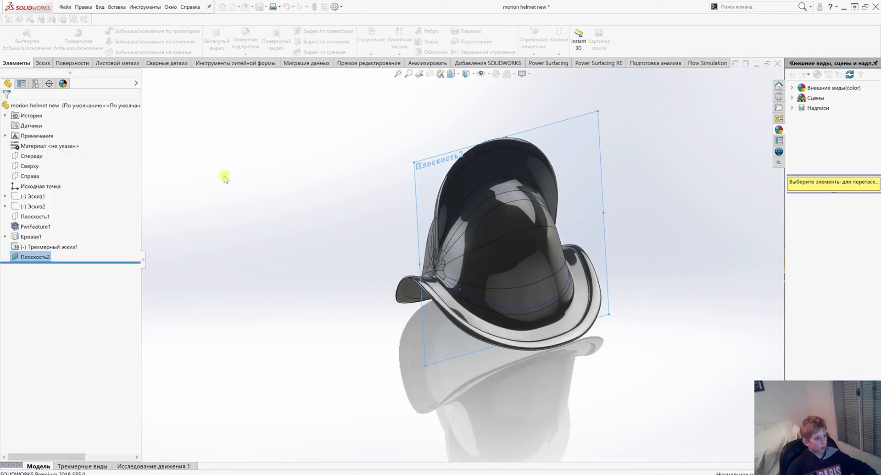
Start a sketch on Плоскость2 and draw a circle of about 14 mm radius centred on the projected curve near its crest-side end
{"action": "right_click", "coordinate": [427, 168]}
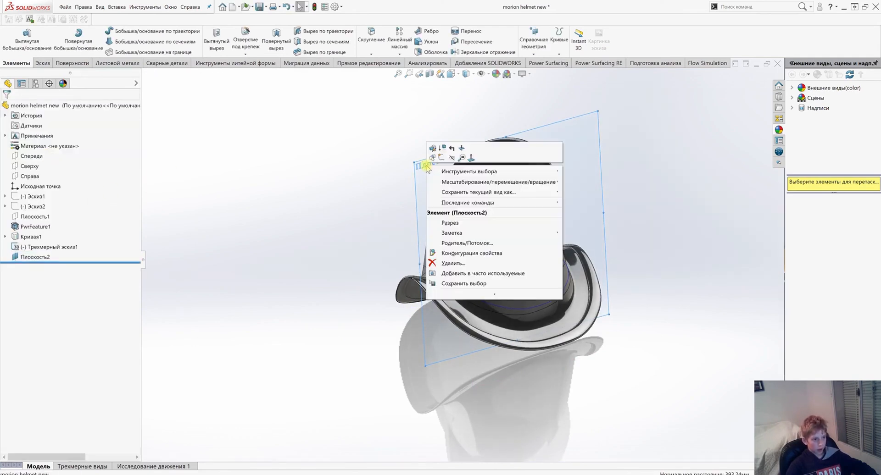
{"action": "left_click", "coordinate": [442, 157]}
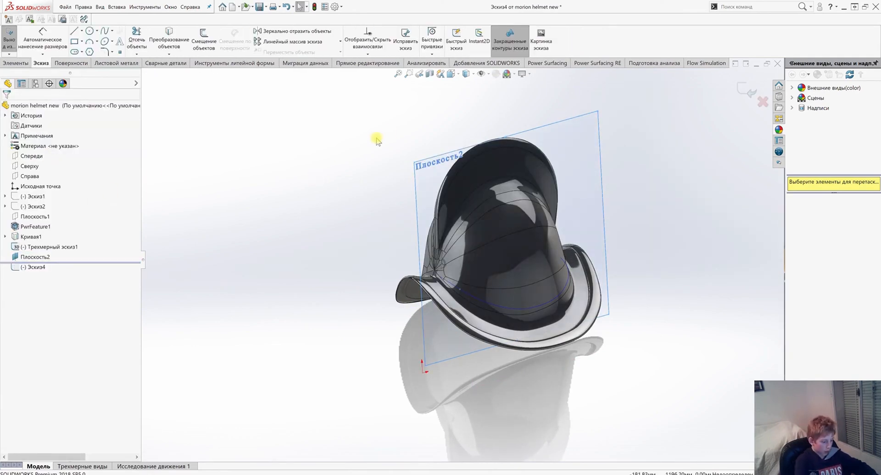
{"action": "key", "text": "ctrl+8"}
{"action": "scroll", "coordinate": [449, 217], "scroll_direction": "down", "scroll_amount": 5}
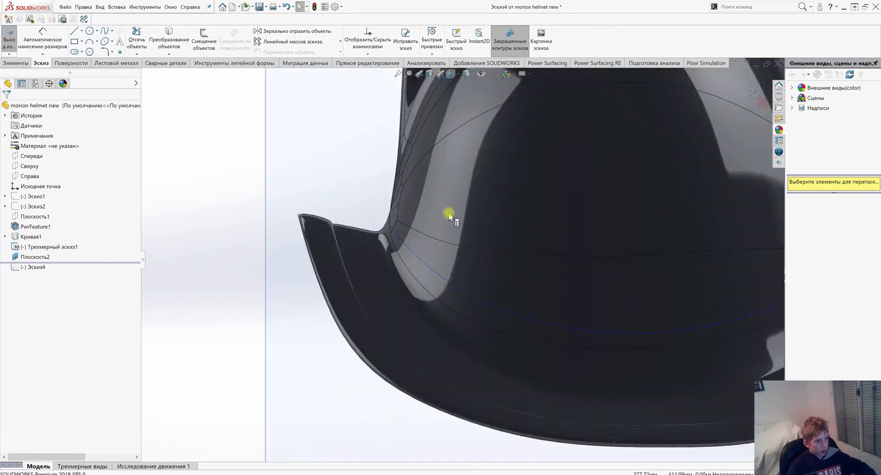
{"action": "scroll", "coordinate": [449, 218], "scroll_direction": "down", "scroll_amount": 4}
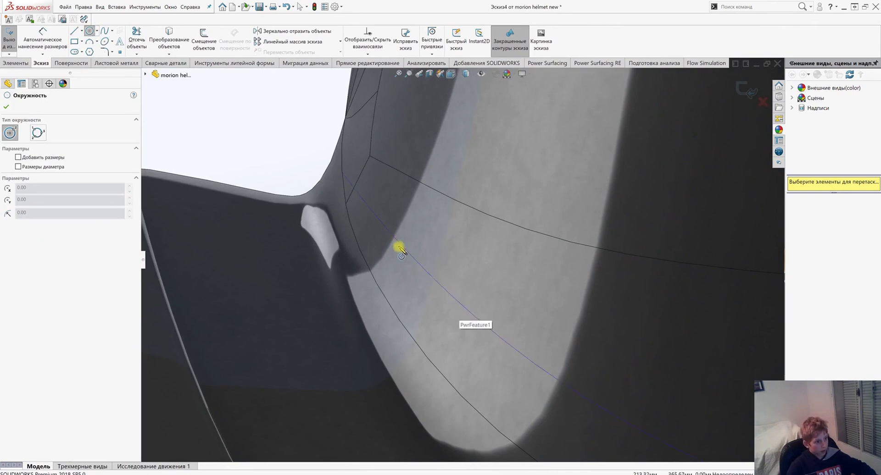
{"action": "scroll", "coordinate": [531, 360], "scroll_direction": "up", "scroll_amount": 2}
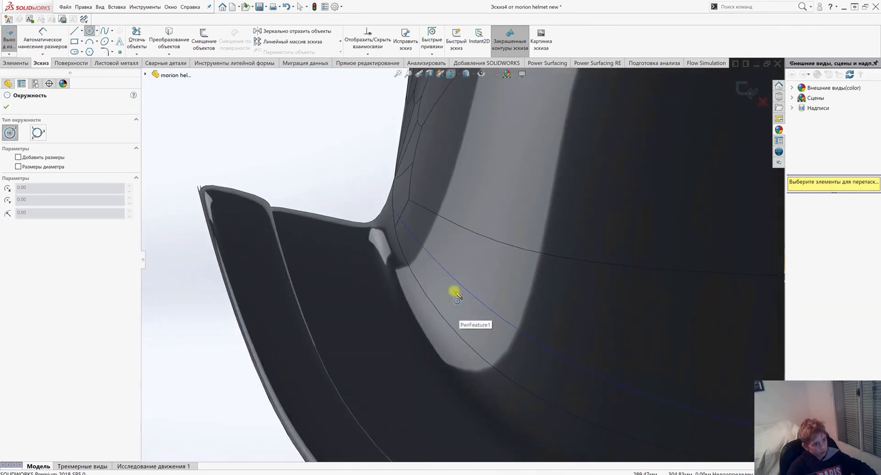
{"action": "left_click", "coordinate": [444, 269]}
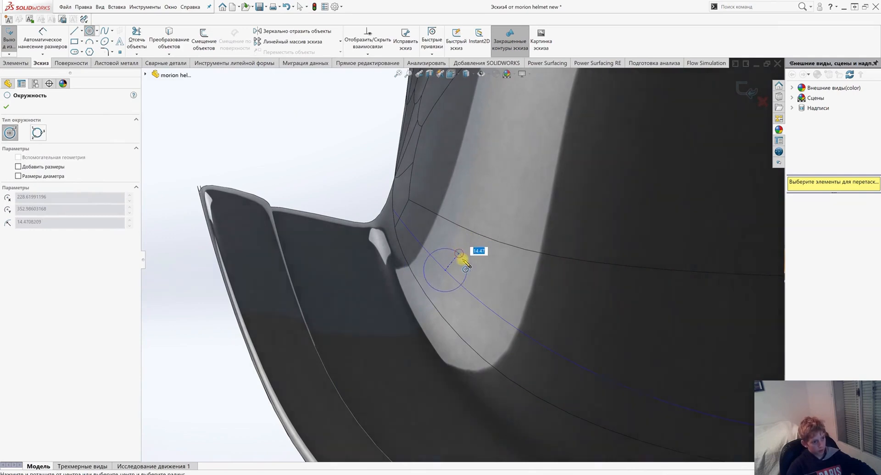
{"action": "left_click", "coordinate": [462, 260]}
{"action": "right_click", "coordinate": [489, 291]}
{"action": "left_click", "coordinate": [494, 294]}
Draw a slanted centerline across the circle along the helmet surface as its diameter, and exit the sketch
{"action": "scroll", "coordinate": [448, 281], "scroll_direction": "down", "scroll_amount": 8}
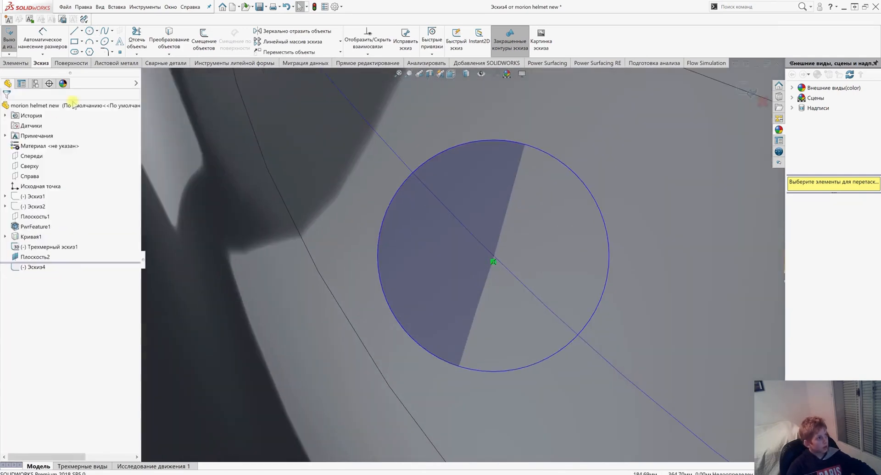
{"action": "left_click", "coordinate": [78, 32]}
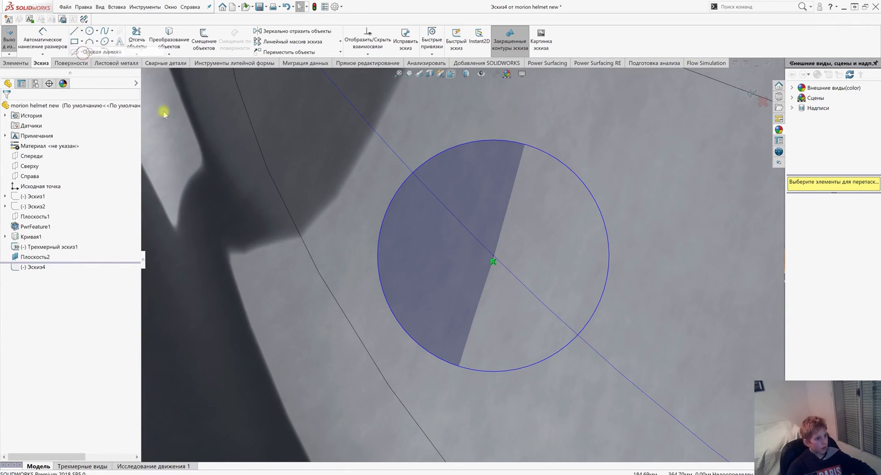
{"action": "left_click", "coordinate": [527, 148]}
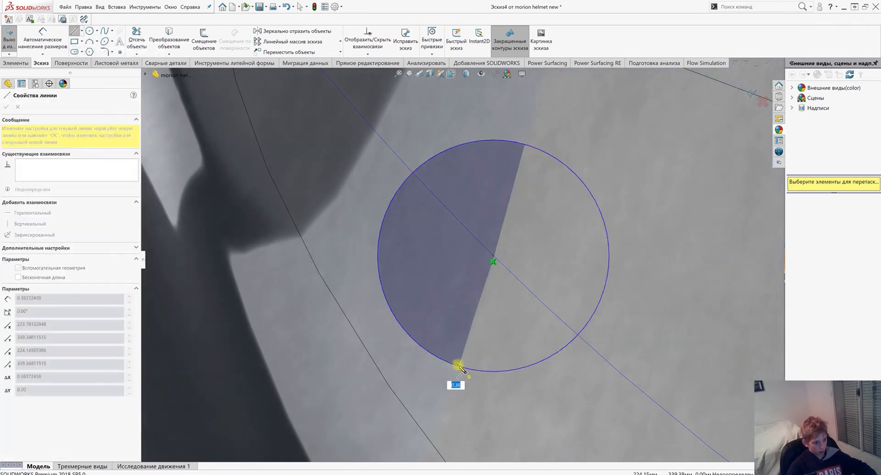
{"action": "left_click", "coordinate": [523, 146]}
{"action": "right_click", "coordinate": [523, 195]}
{"action": "left_click", "coordinate": [543, 199]}
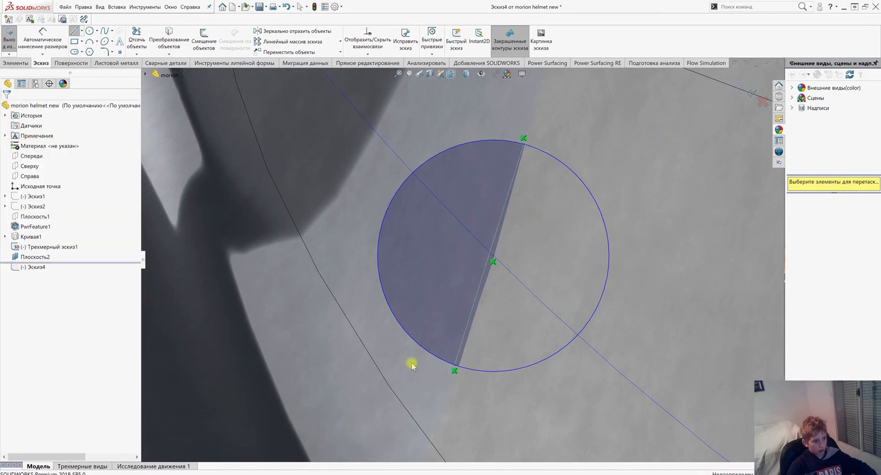
{"action": "left_click", "coordinate": [454, 369]}
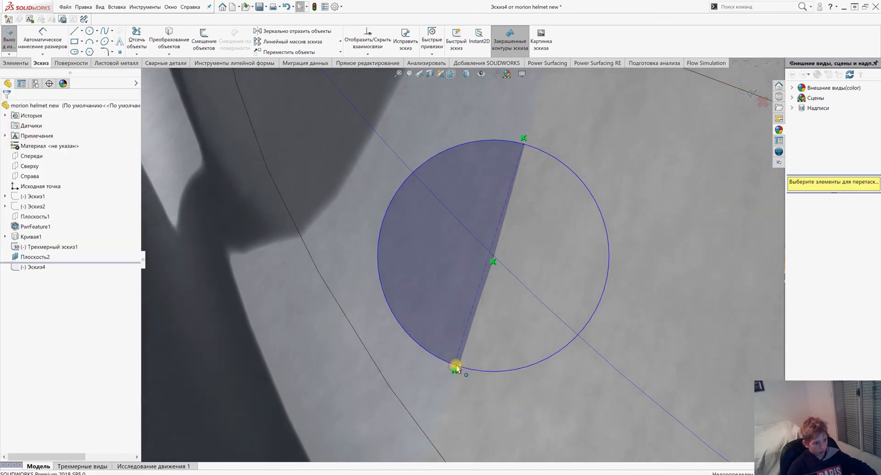
{"action": "left_click", "coordinate": [455, 369]}
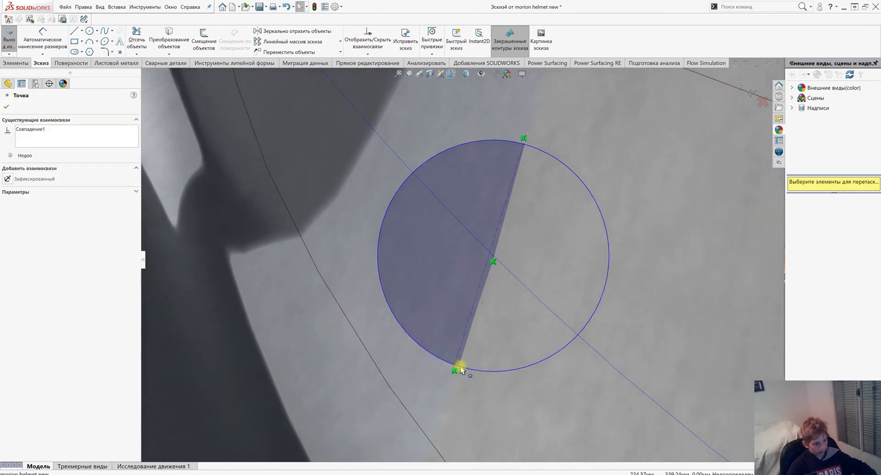
{"action": "left_click", "coordinate": [745, 97]}
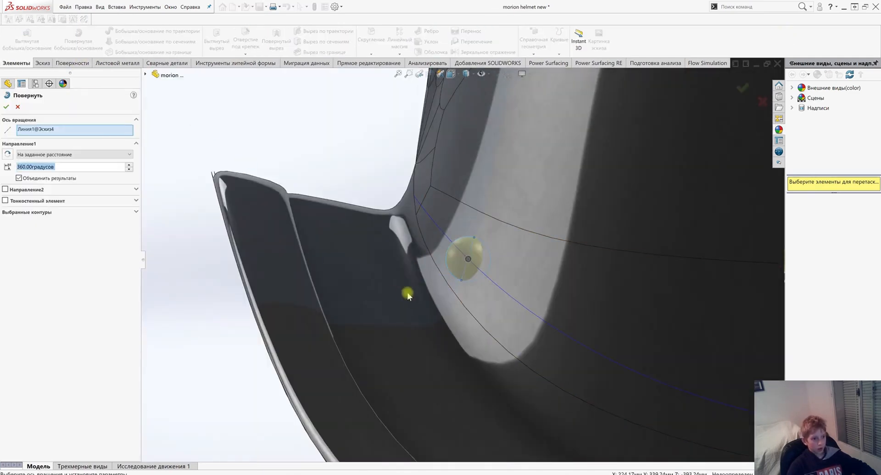
Revolve one half of the circle 360° about the centerline as a separate body, without merging the result
{"action": "middle_click_drag", "start_coordinate": [406, 294], "coordinate": [529, 273]}
{"action": "scroll", "coordinate": [528, 274], "scroll_direction": "up", "scroll_amount": 3}
{"action": "left_click", "coordinate": [60, 212]}
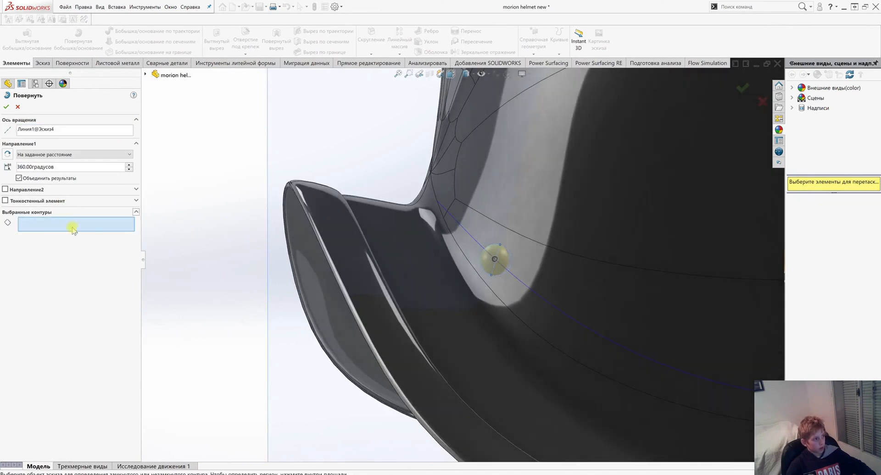
{"action": "scroll", "coordinate": [473, 280], "scroll_direction": "down", "scroll_amount": 3}
{"action": "scroll", "coordinate": [493, 245], "scroll_direction": "up", "scroll_amount": 1}
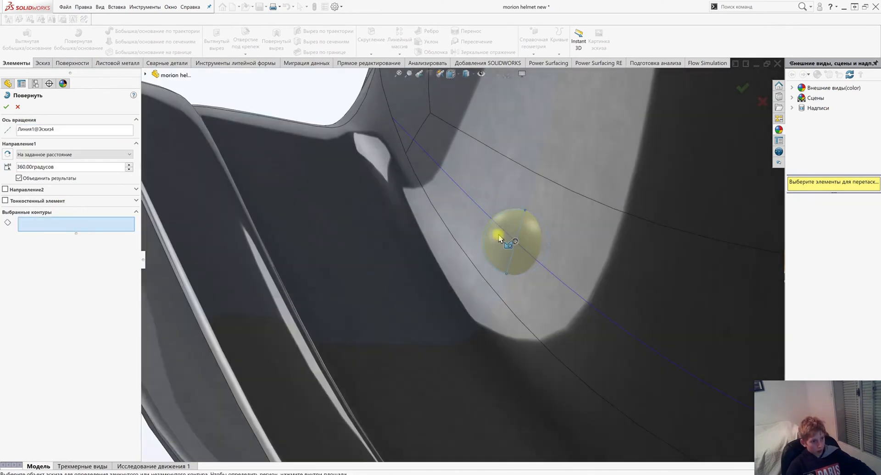
{"action": "left_click", "coordinate": [498, 241]}
{"action": "scroll", "coordinate": [514, 266], "scroll_direction": "up", "scroll_amount": 3}
{"action": "scroll", "coordinate": [526, 280], "scroll_direction": "up", "scroll_amount": 1}
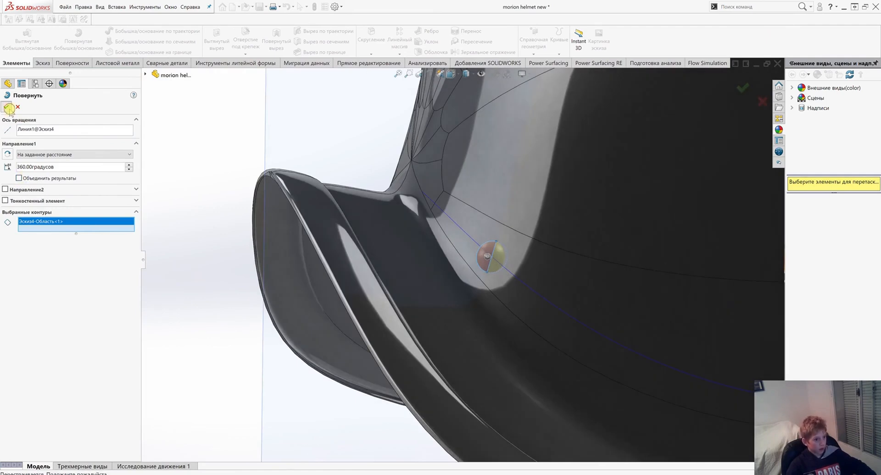
Examine the new rivet on the bowl and the projected curve from several angles
{"action": "scroll", "coordinate": [464, 287], "scroll_direction": "up", "scroll_amount": 8}
{"action": "middle_click_drag", "start_coordinate": [468, 287], "coordinate": [518, 279]}
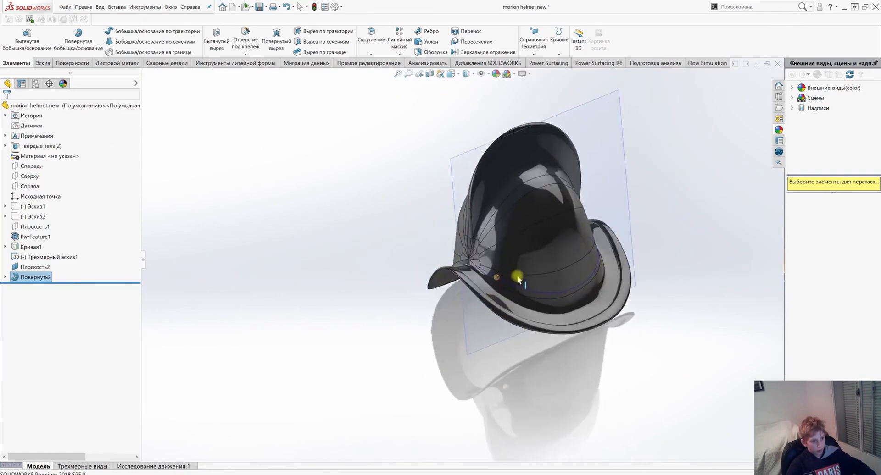
{"action": "scroll", "coordinate": [521, 280], "scroll_direction": "down", "scroll_amount": 4}
{"action": "mouse_move", "coordinate": [466, 304]}
{"action": "middle_mouse_down"}
{"action": "mouse_move", "coordinate": [448, 319]}
{"action": "mouse_move", "coordinate": [474, 308]}
{"action": "middle_mouse_up"}
{"action": "scroll", "coordinate": [485, 266], "scroll_direction": "up", "scroll_amount": 3}
{"action": "middle_click_drag", "start_coordinate": [484, 266], "coordinate": [493, 276]}
{"action": "scroll", "coordinate": [518, 270], "scroll_direction": "down", "scroll_amount": 3}
{"action": "mouse_move", "coordinate": [571, 278]}
{"action": "middle_mouse_down"}
{"action": "mouse_move", "coordinate": [558, 280]}
{"action": "mouse_move", "coordinate": [568, 284]}
{"action": "middle_mouse_up"}
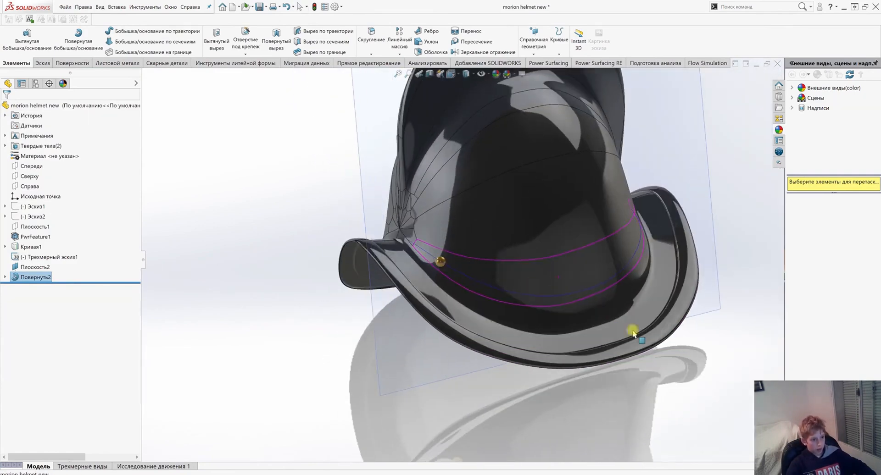
{"action": "scroll", "coordinate": [560, 299], "scroll_direction": "up", "scroll_amount": 4}
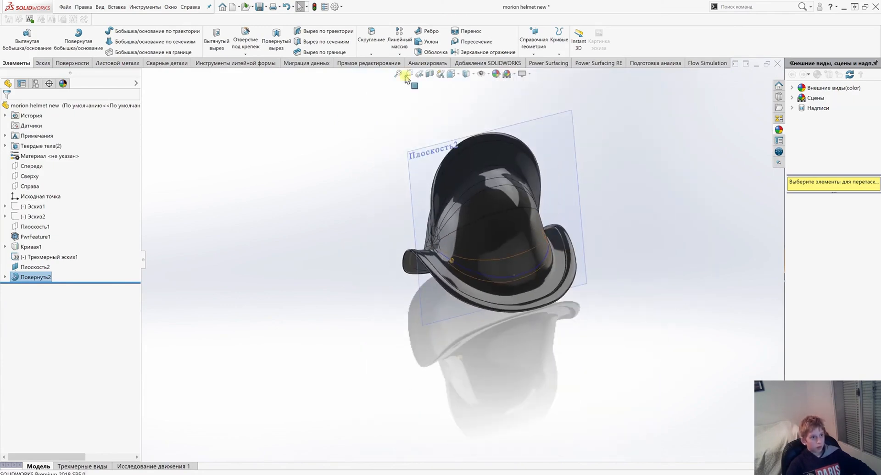
Set up a curve-driven pattern along the projected curve with 6 equally spaced instances, using the bowl's lower band as the face normal
{"action": "left_click", "coordinate": [400, 55]}
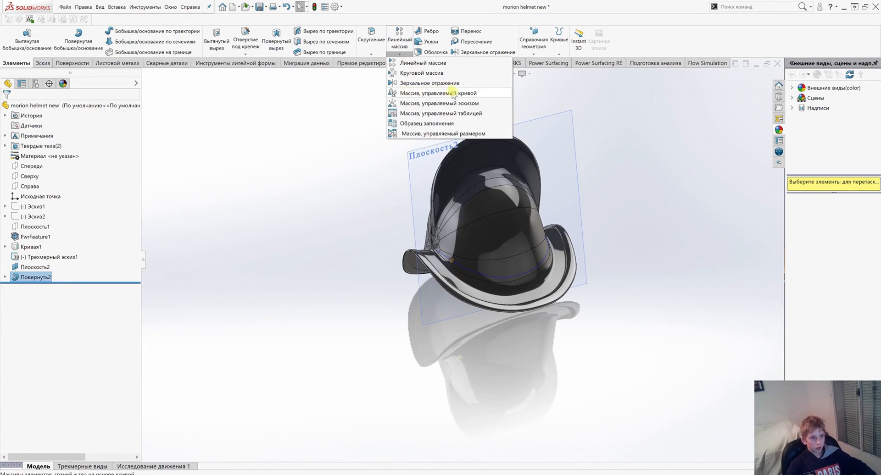
{"action": "left_click", "coordinate": [472, 93]}
{"action": "scroll", "coordinate": [525, 265], "scroll_direction": "down", "scroll_amount": 4}
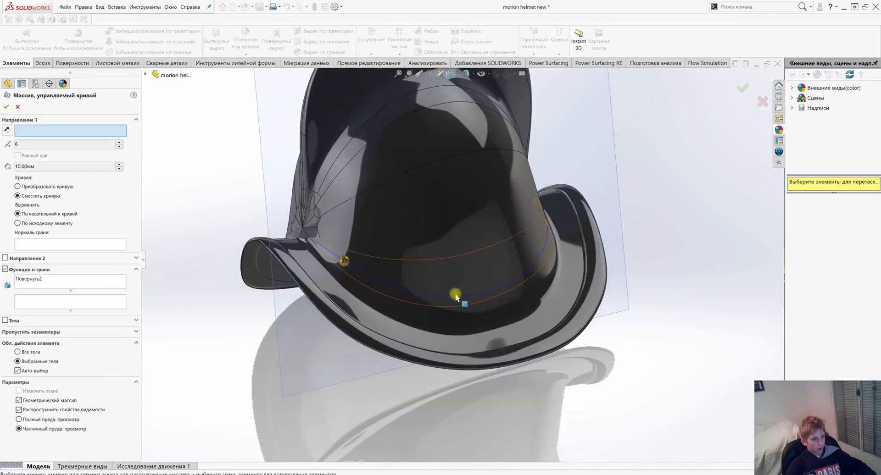
{"action": "left_click", "coordinate": [440, 296]}
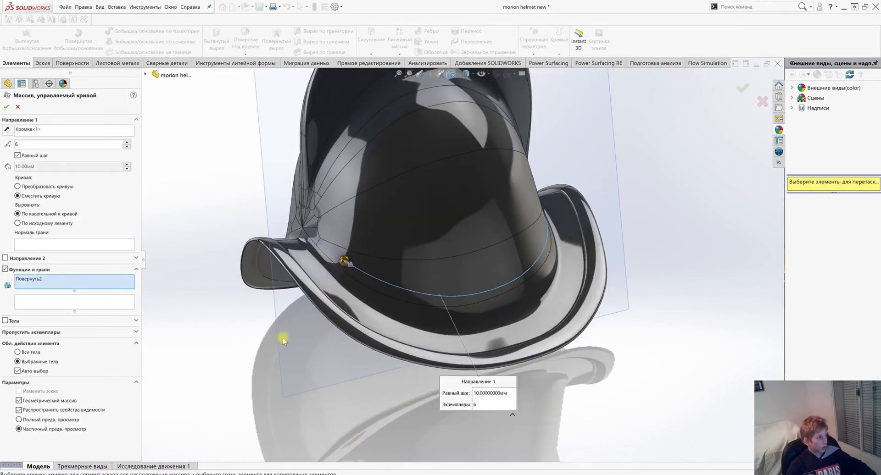
{"action": "left_click", "coordinate": [47, 243]}
{"action": "left_click", "coordinate": [347, 342]}
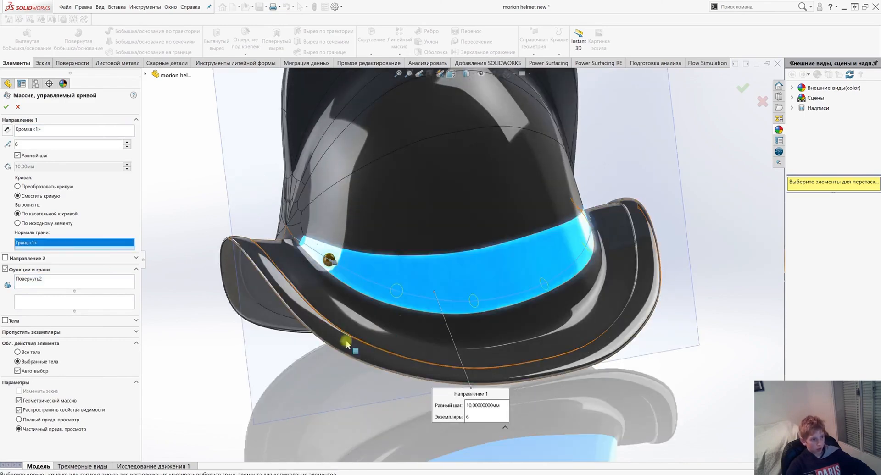
{"action": "middle_click_drag", "start_coordinate": [250, 278], "coordinate": [262, 277]}
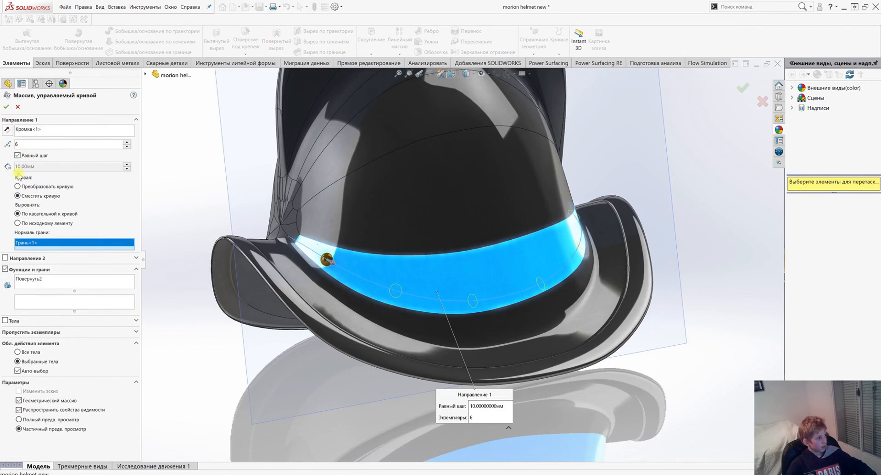
Choose the rivet as a body to pattern instead of a feature, and complete the curve-driven pattern
{"action": "left_click", "coordinate": [5, 321]}
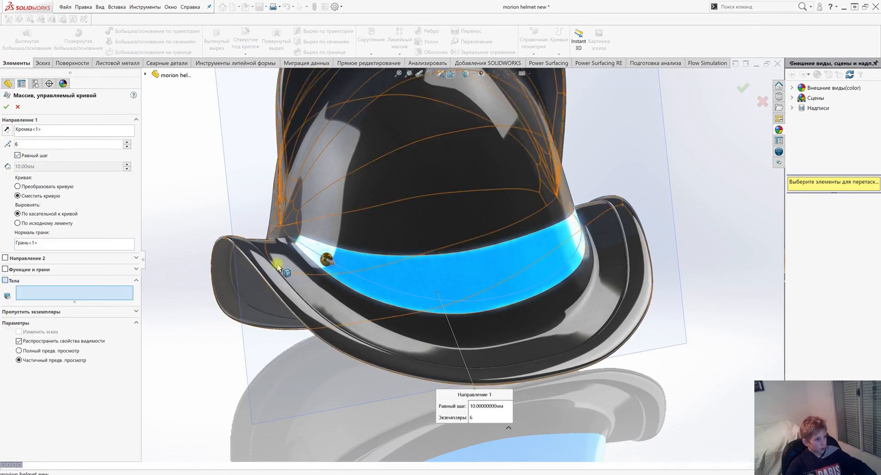
{"action": "left_click", "coordinate": [328, 260]}
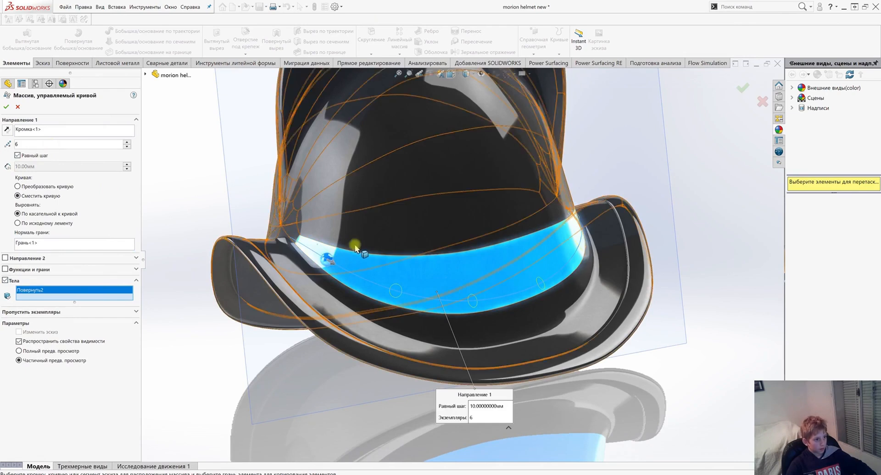
{"action": "left_click", "coordinate": [6, 106]}
{"action": "scroll", "coordinate": [570, 322], "scroll_direction": "up", "scroll_amount": 3}
{"action": "mouse_move", "coordinate": [570, 322]}
{"action": "middle_mouse_down"}
{"action": "mouse_move", "coordinate": [513, 290]}
{"action": "mouse_move", "coordinate": [572, 313]}
{"action": "middle_mouse_up"}
{"action": "scroll", "coordinate": [448, 279], "scroll_direction": "down", "scroll_amount": 1}
{"action": "middle_click_drag", "start_coordinate": [449, 279], "coordinate": [470, 292]}
{"action": "scroll", "coordinate": [392, 275], "scroll_direction": "down", "scroll_amount": 1}
Hide the reference plane Плоскость2 and the projected curve on the bowl
{"action": "left_click", "coordinate": [259, 321]}
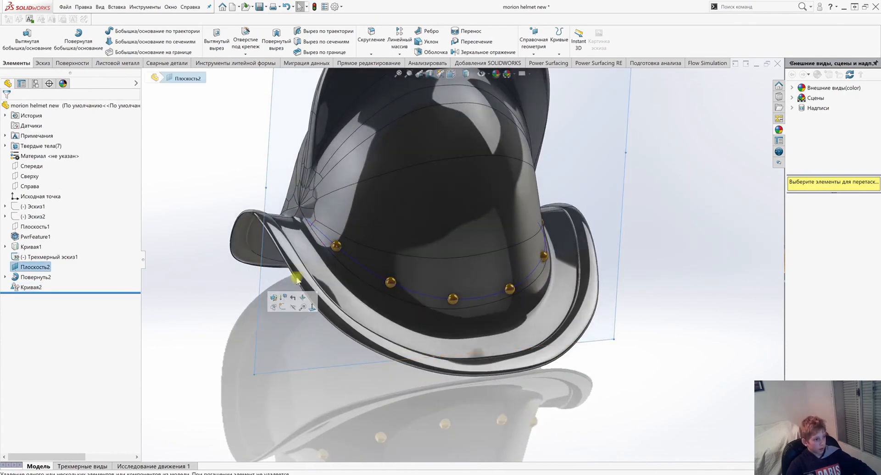
{"action": "left_click", "coordinate": [286, 307]}
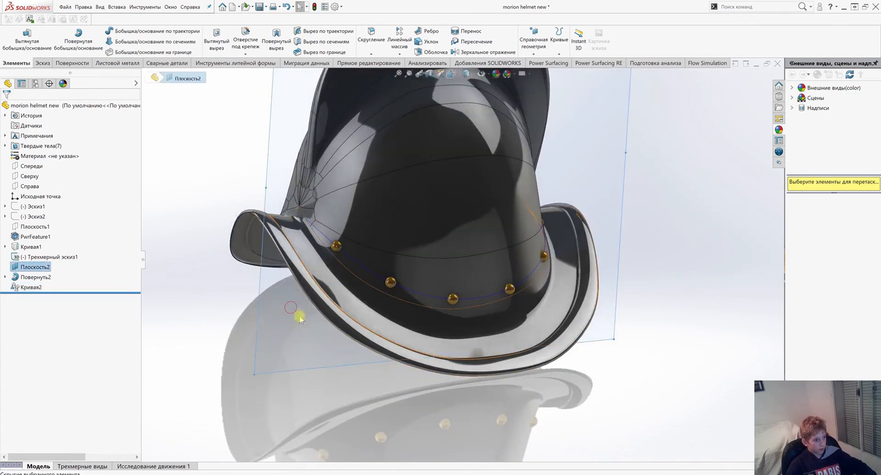
{"action": "left_click", "coordinate": [369, 271]}
{"action": "left_click", "coordinate": [392, 257]}
Start a Mirror feature with Плоскость1 as the mirror plane
{"action": "scroll", "coordinate": [393, 257], "scroll_direction": "up", "scroll_amount": 3}
{"action": "middle_click_drag", "start_coordinate": [392, 257], "coordinate": [406, 252]}
{"action": "scroll", "coordinate": [522, 114], "scroll_direction": "down", "scroll_amount": 1}
{"action": "left_click", "coordinate": [482, 52]}
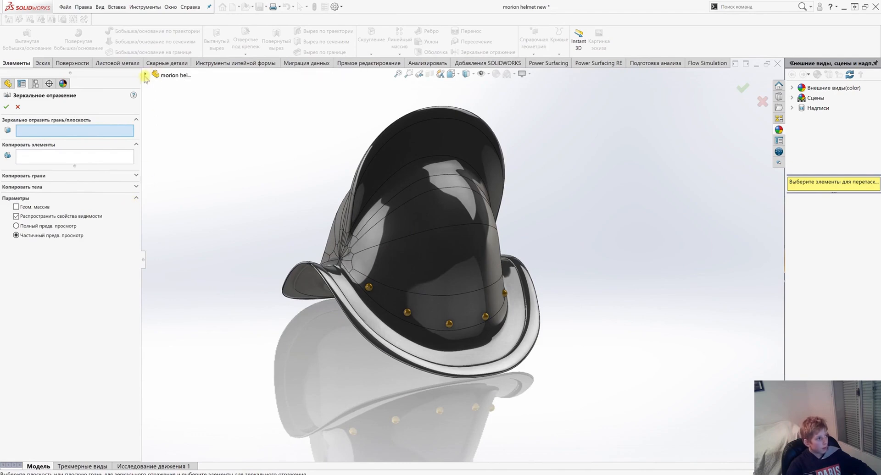
{"action": "left_click", "coordinate": [145, 75]}
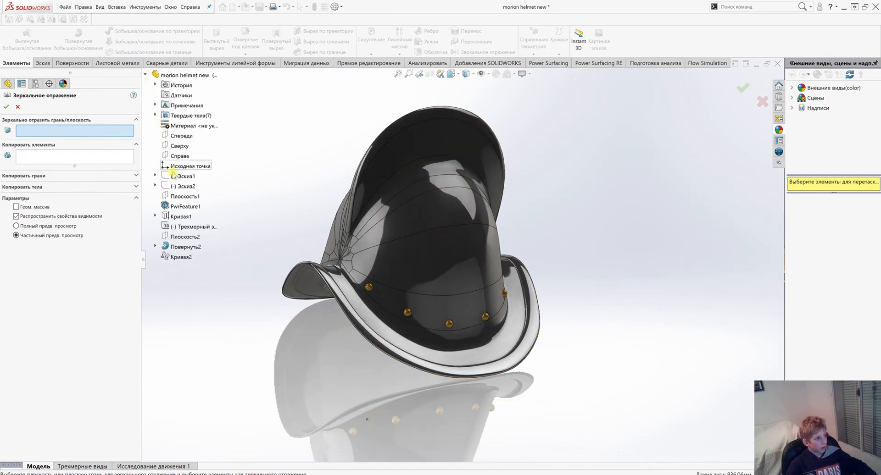
{"action": "left_click", "coordinate": [177, 197]}
{"action": "scroll", "coordinate": [356, 299], "scroll_direction": "down", "scroll_amount": 5}
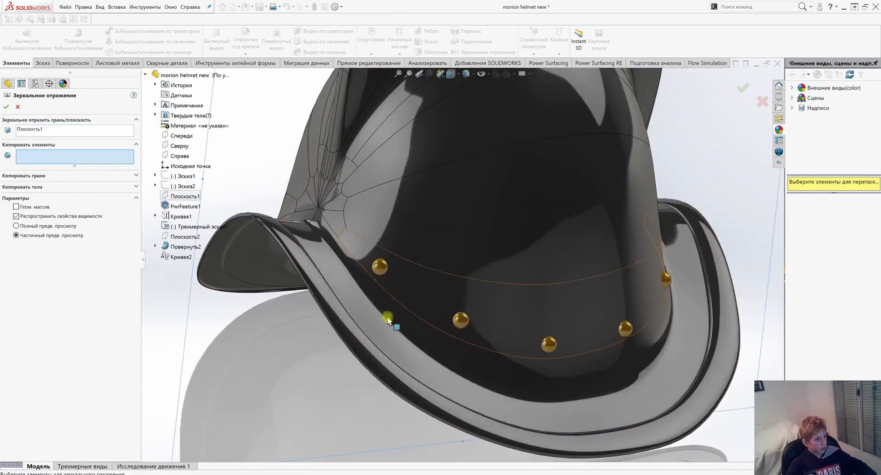
Select all six rivets as the bodies to mirror and complete the mirror onto the opposite side of the helmet
{"action": "left_click", "coordinate": [16, 187]}
{"action": "left_click", "coordinate": [380, 267]}
{"action": "left_click", "coordinate": [459, 321]}
{"action": "left_click", "coordinate": [549, 344]}
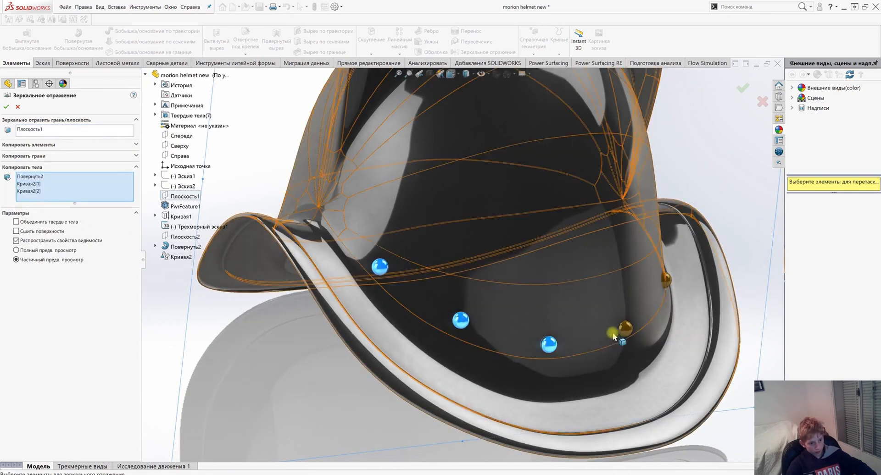
{"action": "left_click", "coordinate": [625, 328]}
{"action": "left_click", "coordinate": [666, 280]}
{"action": "middle_click_drag", "start_coordinate": [666, 280], "coordinate": [612, 246]}
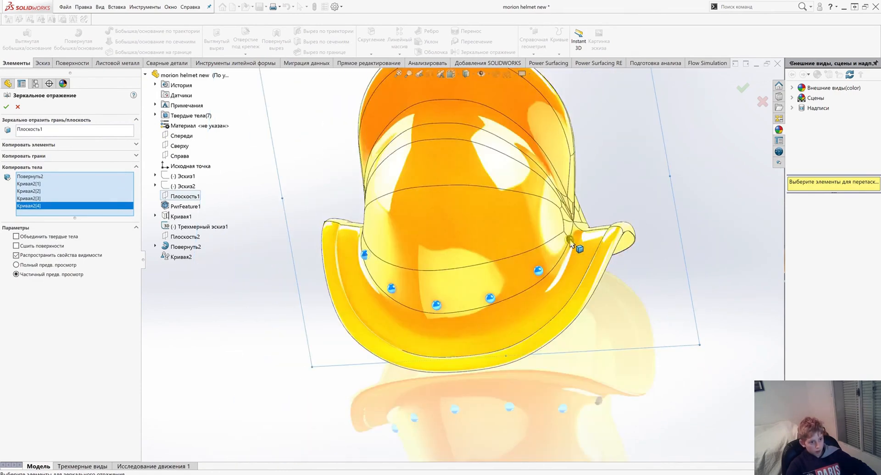
{"action": "left_click", "coordinate": [569, 241]}
{"action": "scroll", "coordinate": [472, 281], "scroll_direction": "up", "scroll_amount": 3}
{"action": "middle_click_drag", "start_coordinate": [472, 281], "coordinate": [515, 266]}
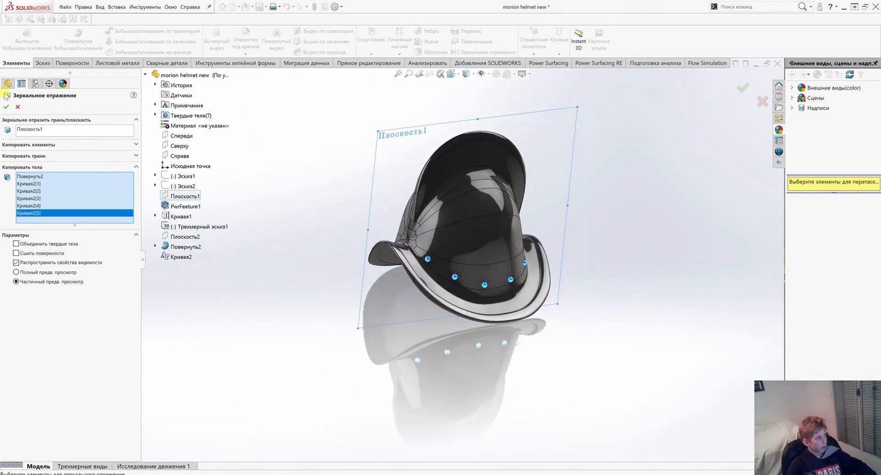
{"action": "left_click", "coordinate": [6, 106]}
{"action": "scroll", "coordinate": [531, 250], "scroll_direction": "down", "scroll_amount": 5}
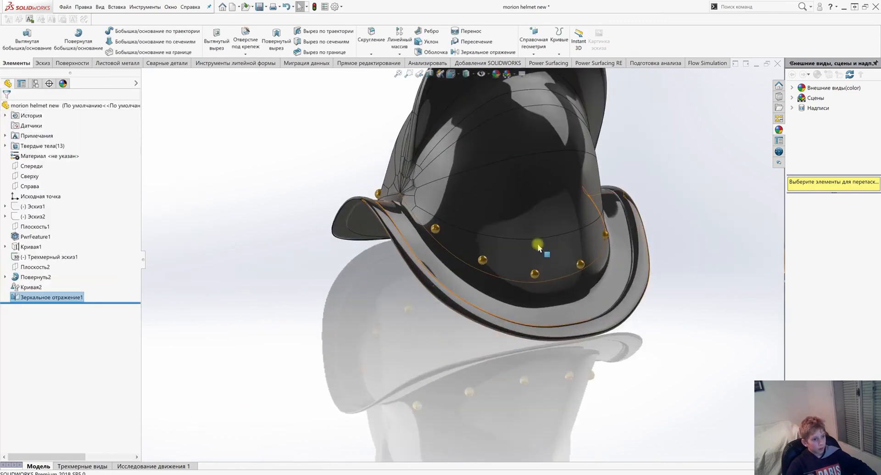
Start a Combine bodies feature with the Add operation and select the helmet body PwrFeature1
{"action": "scroll", "coordinate": [539, 154], "scroll_direction": "up", "scroll_amount": 5}
{"action": "middle_click_drag", "start_coordinate": [507, 190], "coordinate": [442, 256]}
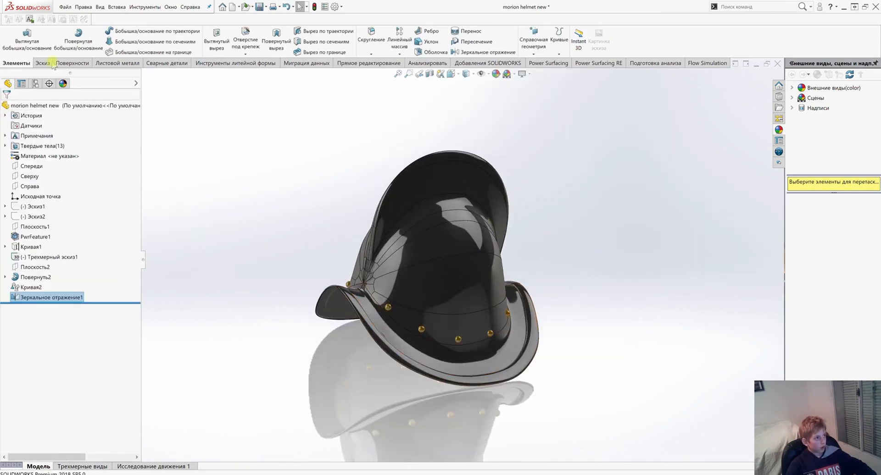
{"action": "left_click", "coordinate": [120, 7]}
{"action": "mouse_move", "coordinate": [138, 40]}
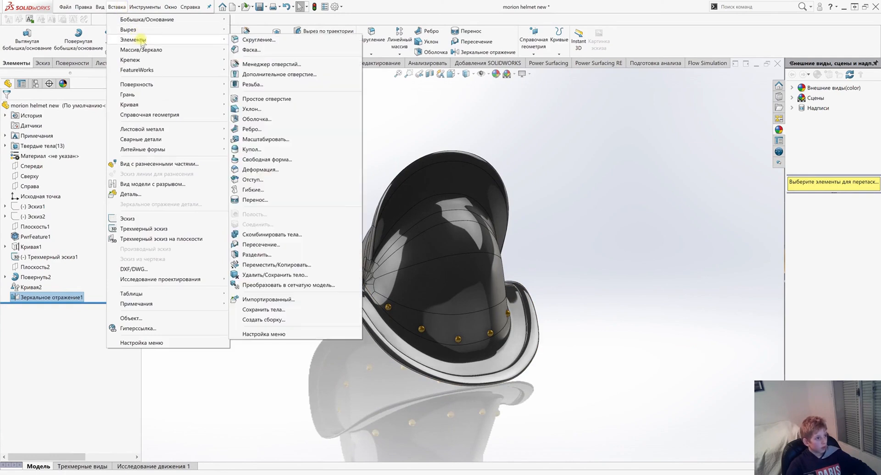
{"action": "left_click", "coordinate": [303, 238]}
{"action": "scroll", "coordinate": [372, 305], "scroll_direction": "up", "scroll_amount": 3}
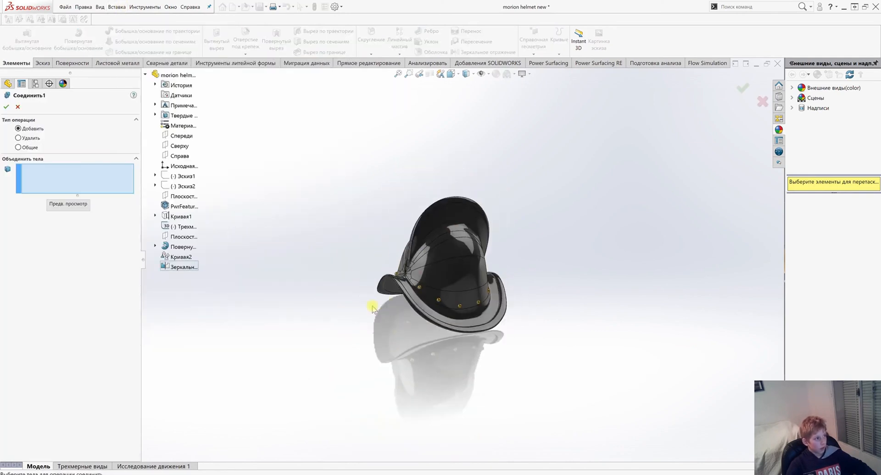
{"action": "scroll", "coordinate": [424, 275], "scroll_direction": "down", "scroll_amount": 2}
{"action": "scroll", "coordinate": [436, 267], "scroll_direction": "down", "scroll_amount": 2}
{"action": "scroll", "coordinate": [397, 237], "scroll_direction": "down", "scroll_amount": 1}
{"action": "left_click", "coordinate": [388, 224]}
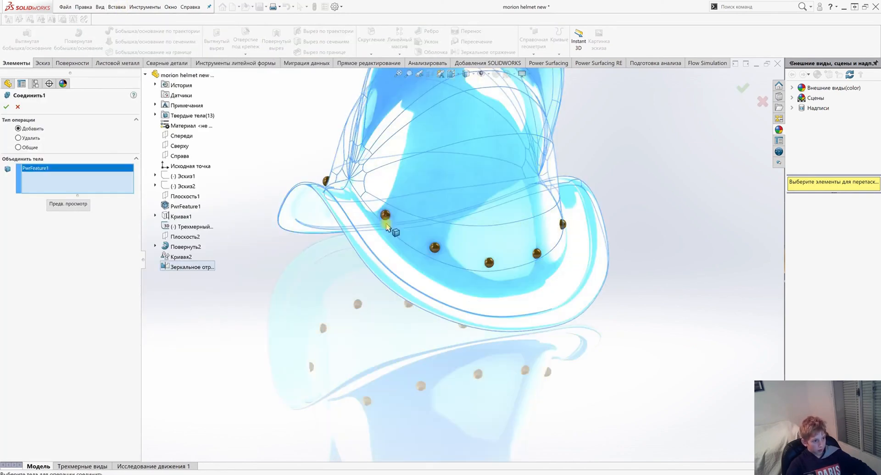
Add the six original rivets along the first side of the bowl to the bodies being combined
{"action": "left_click", "coordinate": [385, 214]}
{"action": "left_click", "coordinate": [447, 258]}
{"action": "left_click", "coordinate": [488, 261]}
{"action": "left_click", "coordinate": [536, 252]}
{"action": "left_click", "coordinate": [568, 224]}
Add the six mirrored rivets on the opposite side to the selection and complete the combine into one solid body
{"action": "scroll", "coordinate": [572, 226], "scroll_direction": "up", "scroll_amount": 2}
{"action": "middle_click_drag", "start_coordinate": [569, 224], "coordinate": [611, 212]}
{"action": "scroll", "coordinate": [611, 212], "scroll_direction": "down", "scroll_amount": 3}
{"action": "left_click", "coordinate": [598, 226]}
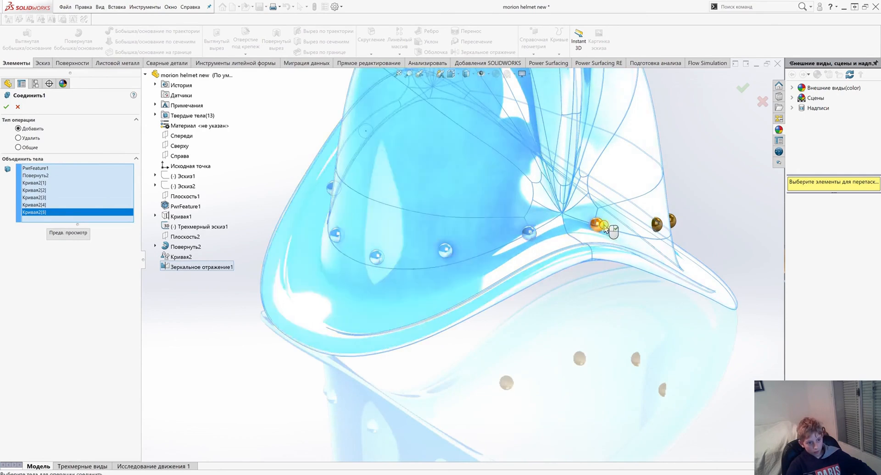
{"action": "left_click", "coordinate": [584, 233]}
{"action": "left_click", "coordinate": [597, 228]}
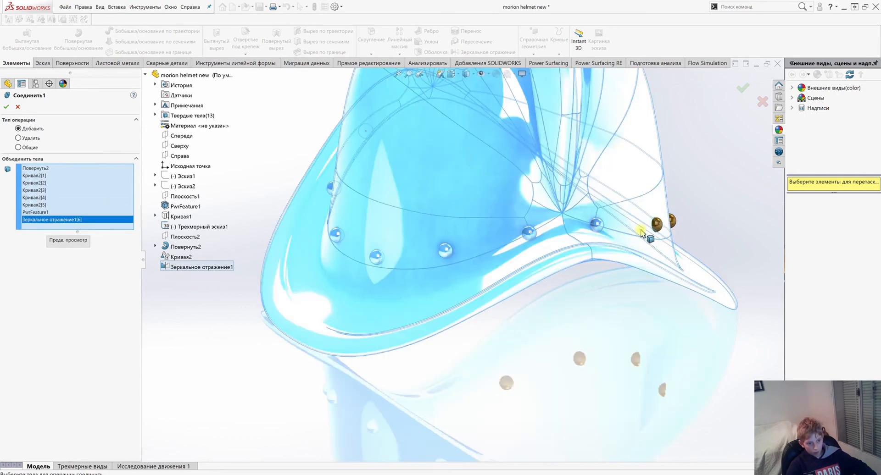
{"action": "left_click", "coordinate": [658, 229]}
{"action": "left_click", "coordinate": [672, 223]}
{"action": "middle_click_drag", "start_coordinate": [688, 235], "coordinate": [619, 320]}
{"action": "left_click", "coordinate": [619, 320]}
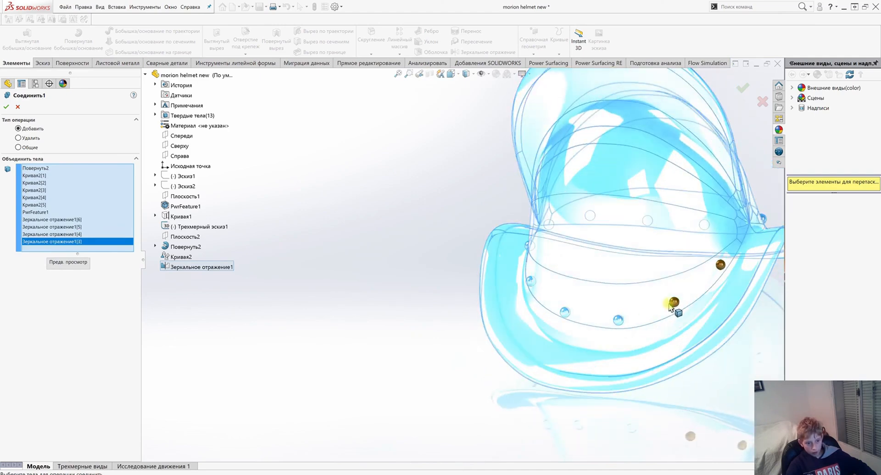
{"action": "left_click", "coordinate": [673, 301]}
{"action": "left_click", "coordinate": [720, 266]}
{"action": "middle_click_drag", "start_coordinate": [720, 266], "coordinate": [19, 101]}
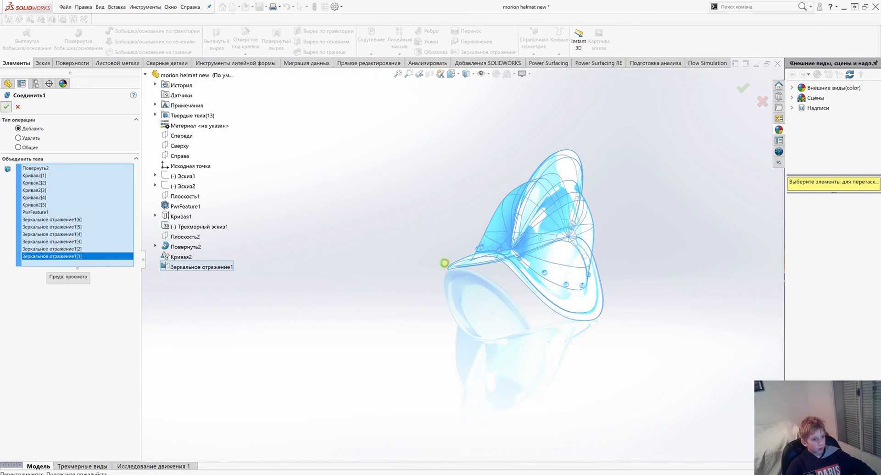
Start a Delete Face feature with Delete and Fill, and select rivet faces protruding inside the helmet, working around the bowl
{"action": "middle_click_drag", "start_coordinate": [582, 317], "coordinate": [196, 118]}
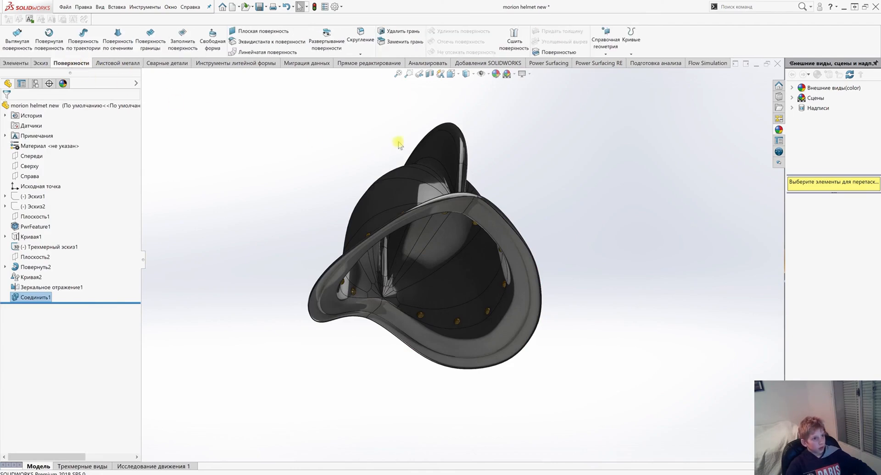
{"action": "left_click", "coordinate": [403, 31]}
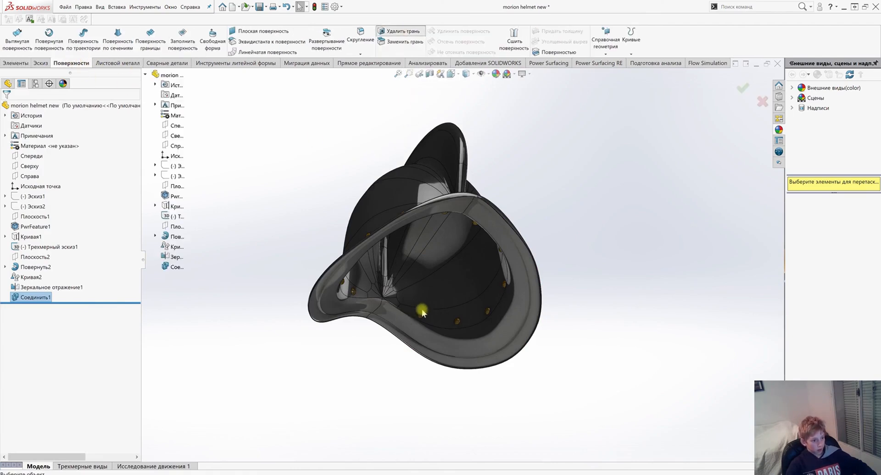
{"action": "scroll", "coordinate": [416, 295], "scroll_direction": "down", "scroll_amount": 5}
{"action": "left_click", "coordinate": [414, 293]}
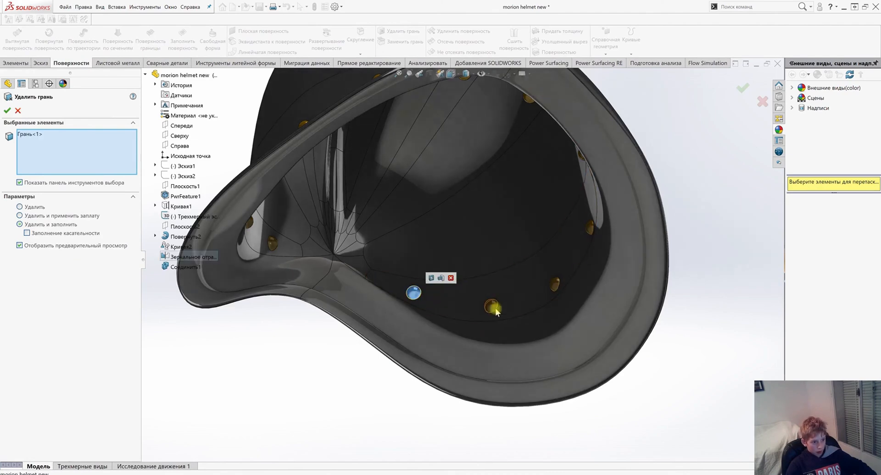
{"action": "left_click", "coordinate": [491, 305]}
{"action": "left_click", "coordinate": [556, 286]}
{"action": "middle_click_drag", "start_coordinate": [634, 253], "coordinate": [657, 252]}
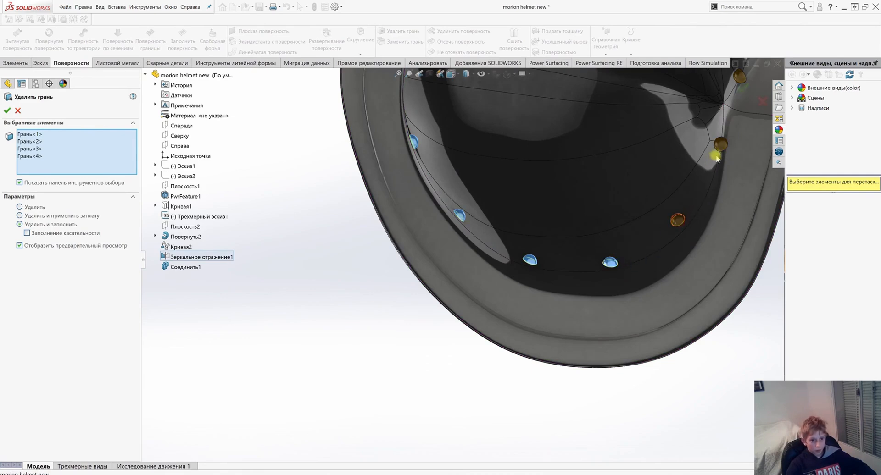
{"action": "middle_click_drag", "start_coordinate": [678, 171], "coordinate": [537, 181]}
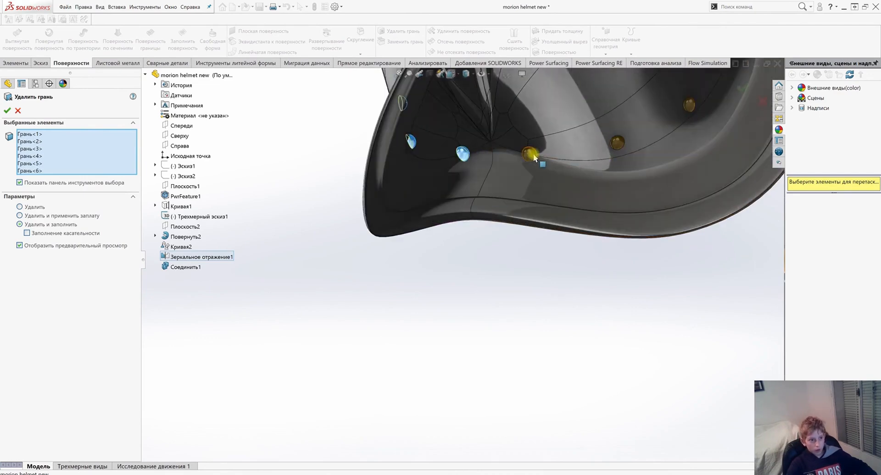
{"action": "left_click", "coordinate": [618, 146]}
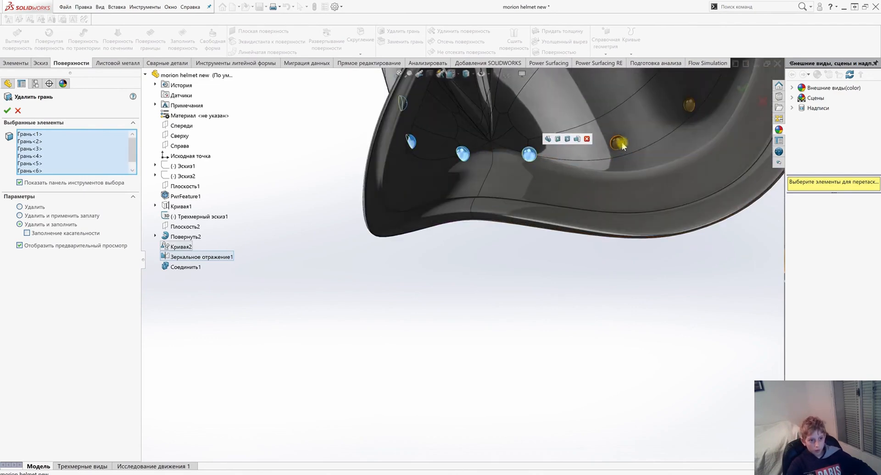
{"action": "left_click", "coordinate": [688, 111]}
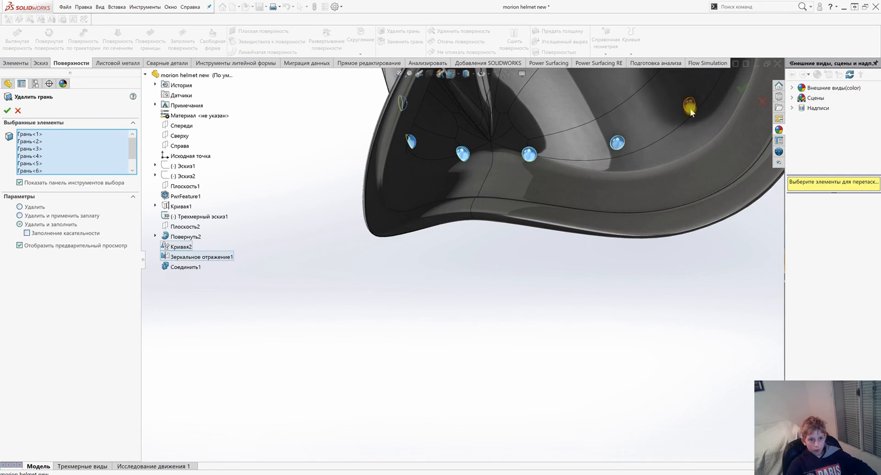
Select the remaining rivet faces inside the bowl and complete the Delete Face feature
{"action": "scroll", "coordinate": [675, 134], "scroll_direction": "up", "scroll_amount": 5}
{"action": "middle_click_drag", "start_coordinate": [674, 132], "coordinate": [690, 63]}
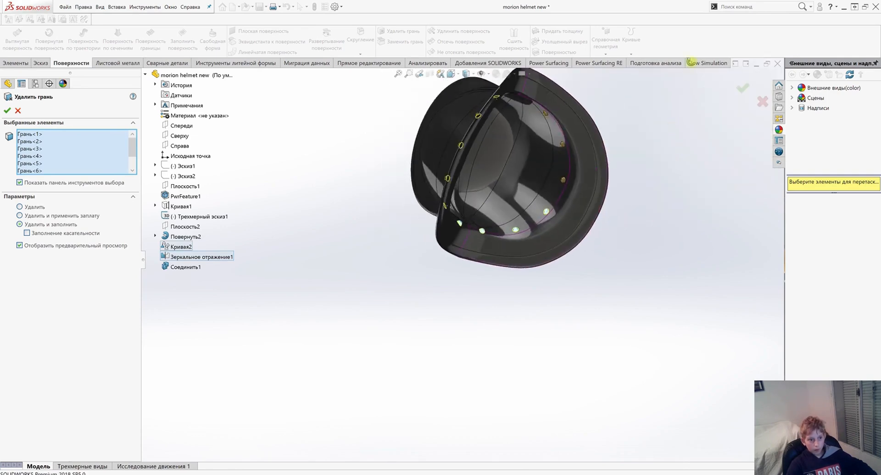
{"action": "scroll", "coordinate": [606, 147], "scroll_direction": "down", "scroll_amount": 5}
{"action": "left_click", "coordinate": [385, 291]}
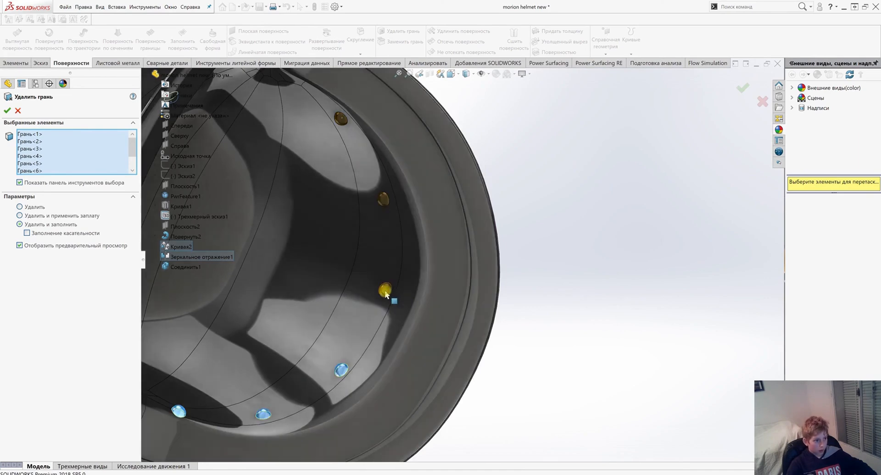
{"action": "left_click", "coordinate": [383, 200]}
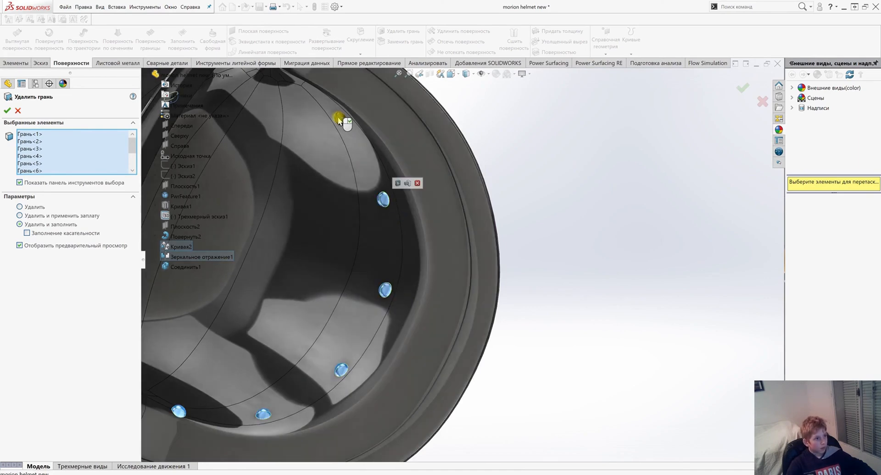
{"action": "scroll", "coordinate": [314, 141], "scroll_direction": "down", "scroll_amount": 3}
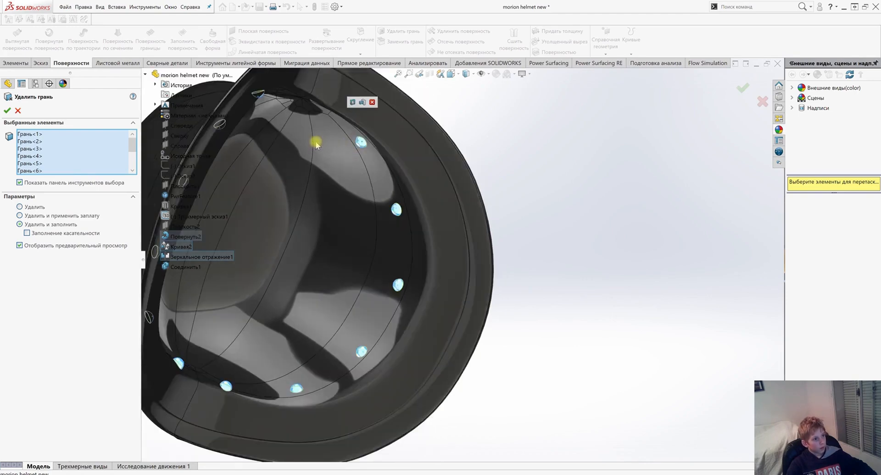
{"action": "middle_click_drag", "start_coordinate": [315, 144], "coordinate": [256, 232]}
{"action": "scroll", "coordinate": [306, 303], "scroll_direction": "up", "scroll_amount": 3}
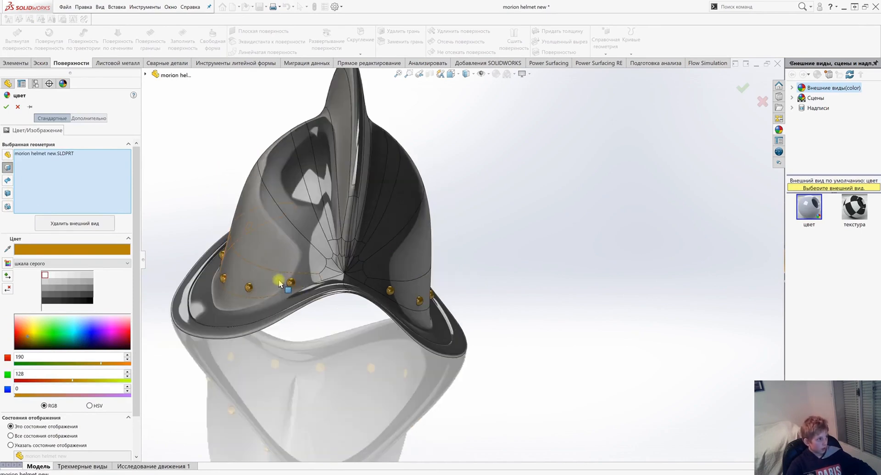
Select the outer rivet faces along the first side, plus the adjacent one opposite, for the gold colour (RGB 190, 128, 0)
{"action": "scroll", "coordinate": [279, 281], "scroll_direction": "down", "scroll_amount": 3}
{"action": "left_click", "coordinate": [318, 283]}
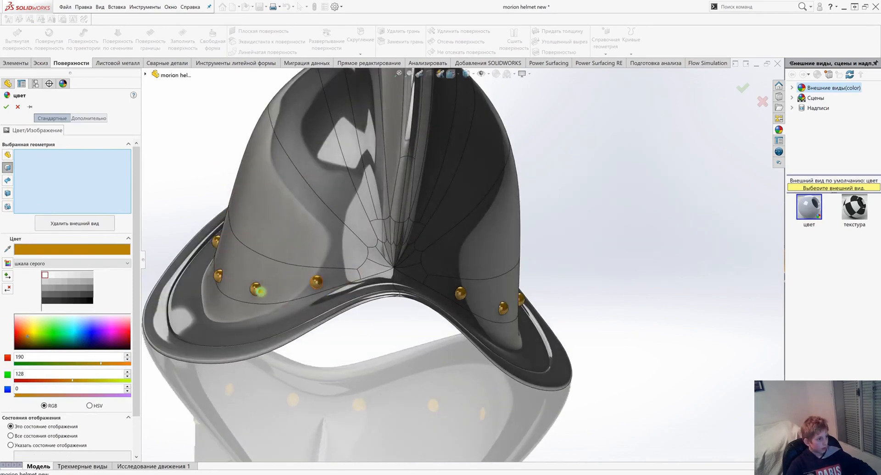
{"action": "left_click", "coordinate": [253, 290]}
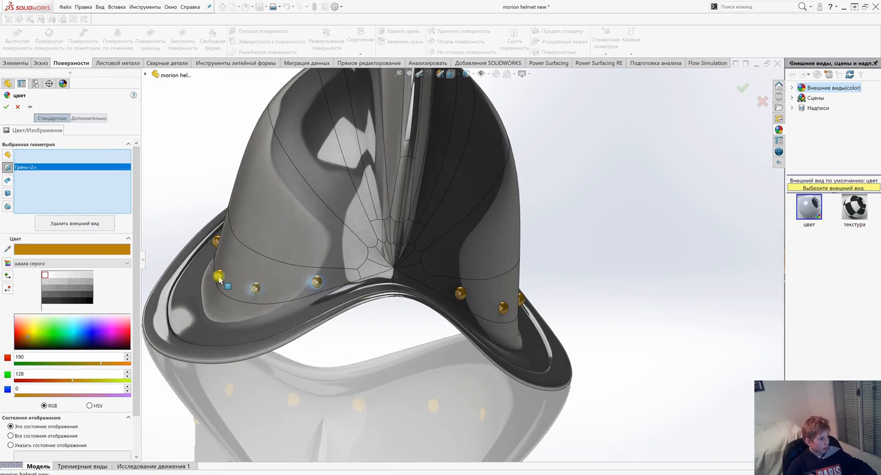
{"action": "left_click", "coordinate": [219, 275]}
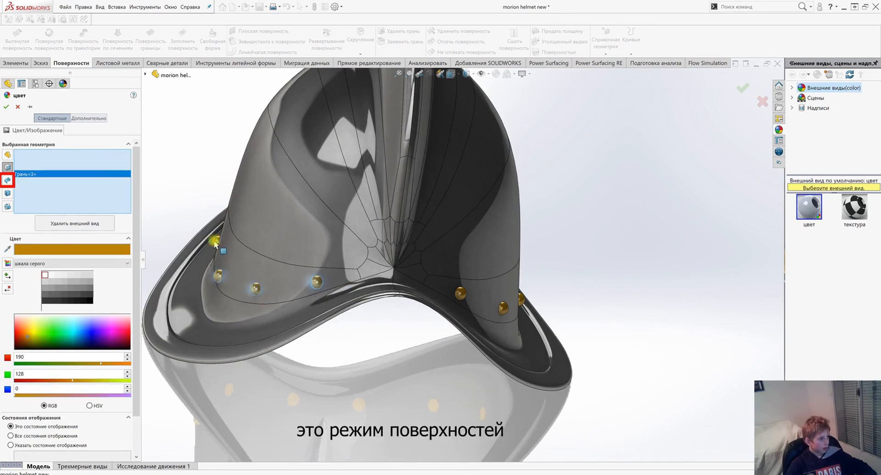
{"action": "left_click", "coordinate": [218, 243]}
{"action": "middle_click_drag", "start_coordinate": [245, 216], "coordinate": [226, 206]}
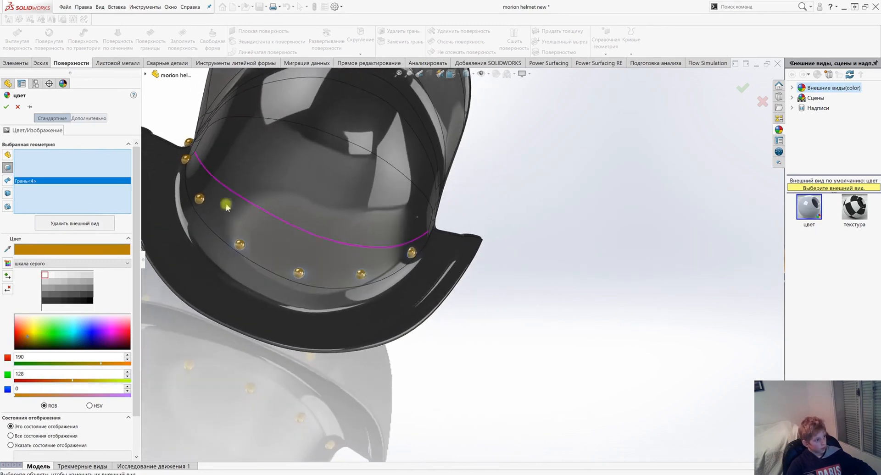
{"action": "left_click", "coordinate": [198, 200]}
{"action": "left_click", "coordinate": [185, 160]}
{"action": "left_click", "coordinate": [189, 143]}
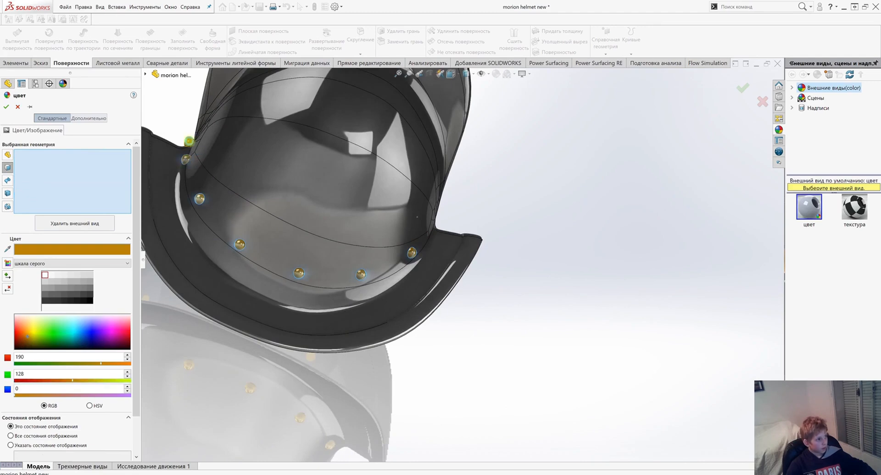
Add the remaining outer rivet faces on the opposite side to the selection and apply the gold colour appearance
{"action": "mouse_move", "coordinate": [509, 265]}
{"action": "middle_mouse_down"}
{"action": "mouse_move", "coordinate": [431, 255]}
{"action": "mouse_move", "coordinate": [438, 324]}
{"action": "mouse_move", "coordinate": [468, 240]}
{"action": "mouse_move", "coordinate": [497, 274]}
{"action": "middle_mouse_up"}
{"action": "left_click", "coordinate": [542, 299]}
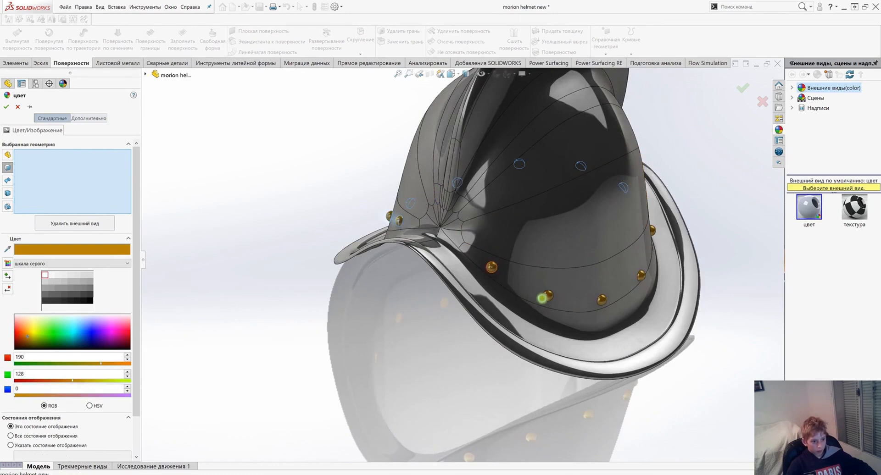
{"action": "left_click", "coordinate": [602, 301]}
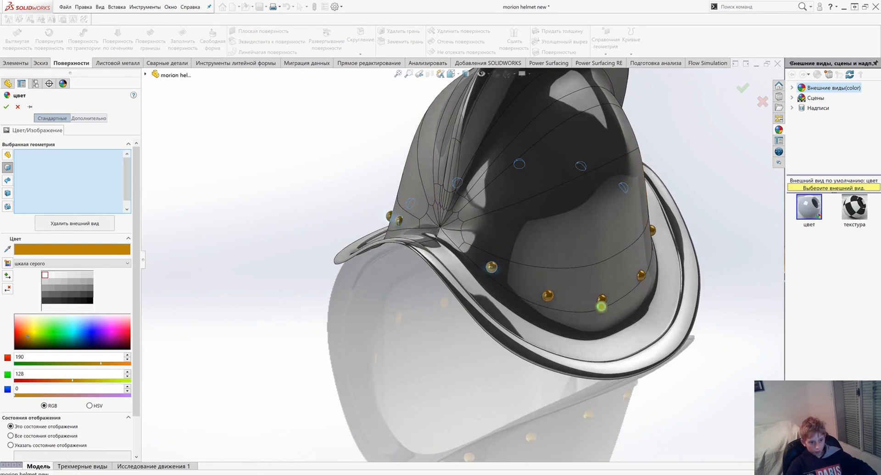
{"action": "left_click", "coordinate": [642, 277]}
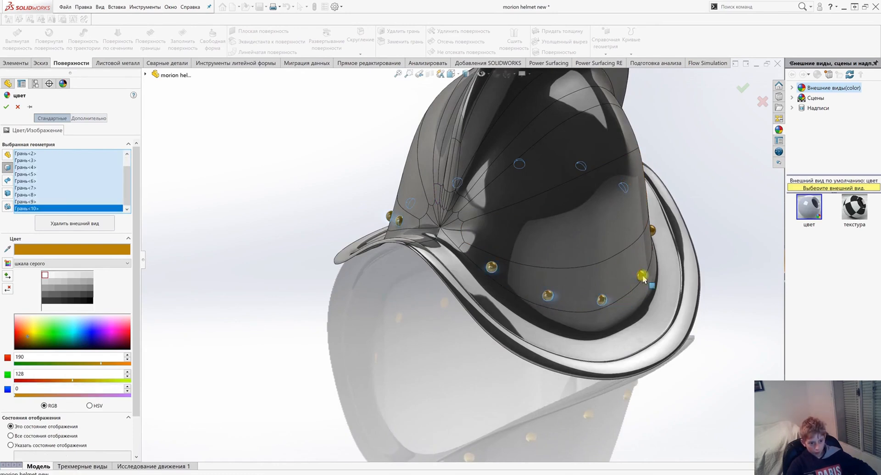
{"action": "left_click", "coordinate": [654, 231]}
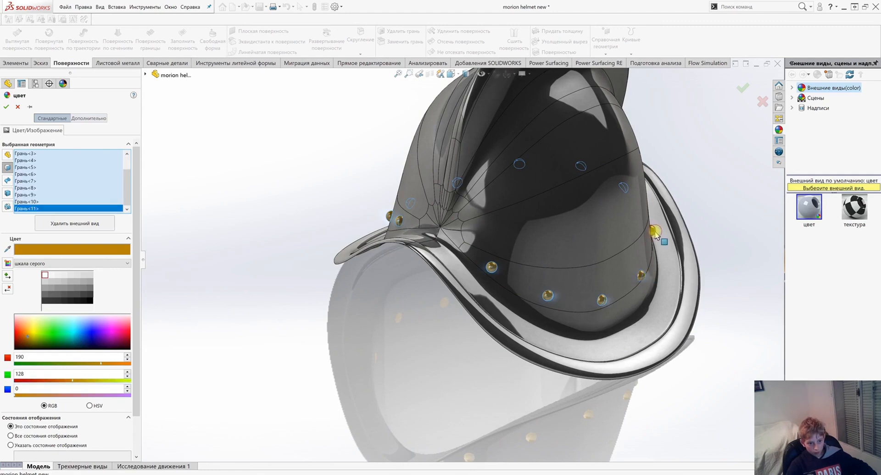
{"action": "left_click", "coordinate": [680, 284]}
{"action": "mouse_move", "coordinate": [584, 230]}
{"action": "middle_mouse_down"}
{"action": "mouse_move", "coordinate": [549, 200]}
{"action": "mouse_move", "coordinate": [605, 316]}
{"action": "mouse_move", "coordinate": [604, 254]}
{"action": "middle_mouse_up"}
{"action": "left_click", "coordinate": [5, 107]}
{"action": "scroll", "coordinate": [570, 326], "scroll_direction": "up", "scroll_amount": 3}
{"action": "scroll", "coordinate": [603, 254], "scroll_direction": "up", "scroll_amount": 3}
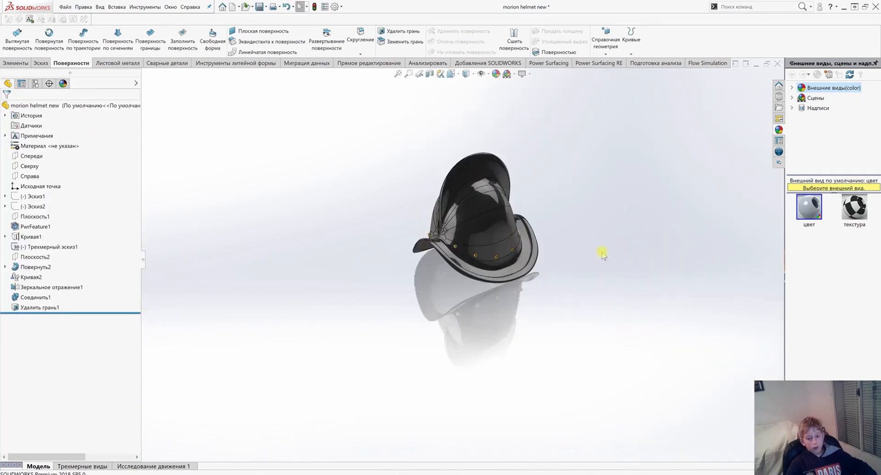